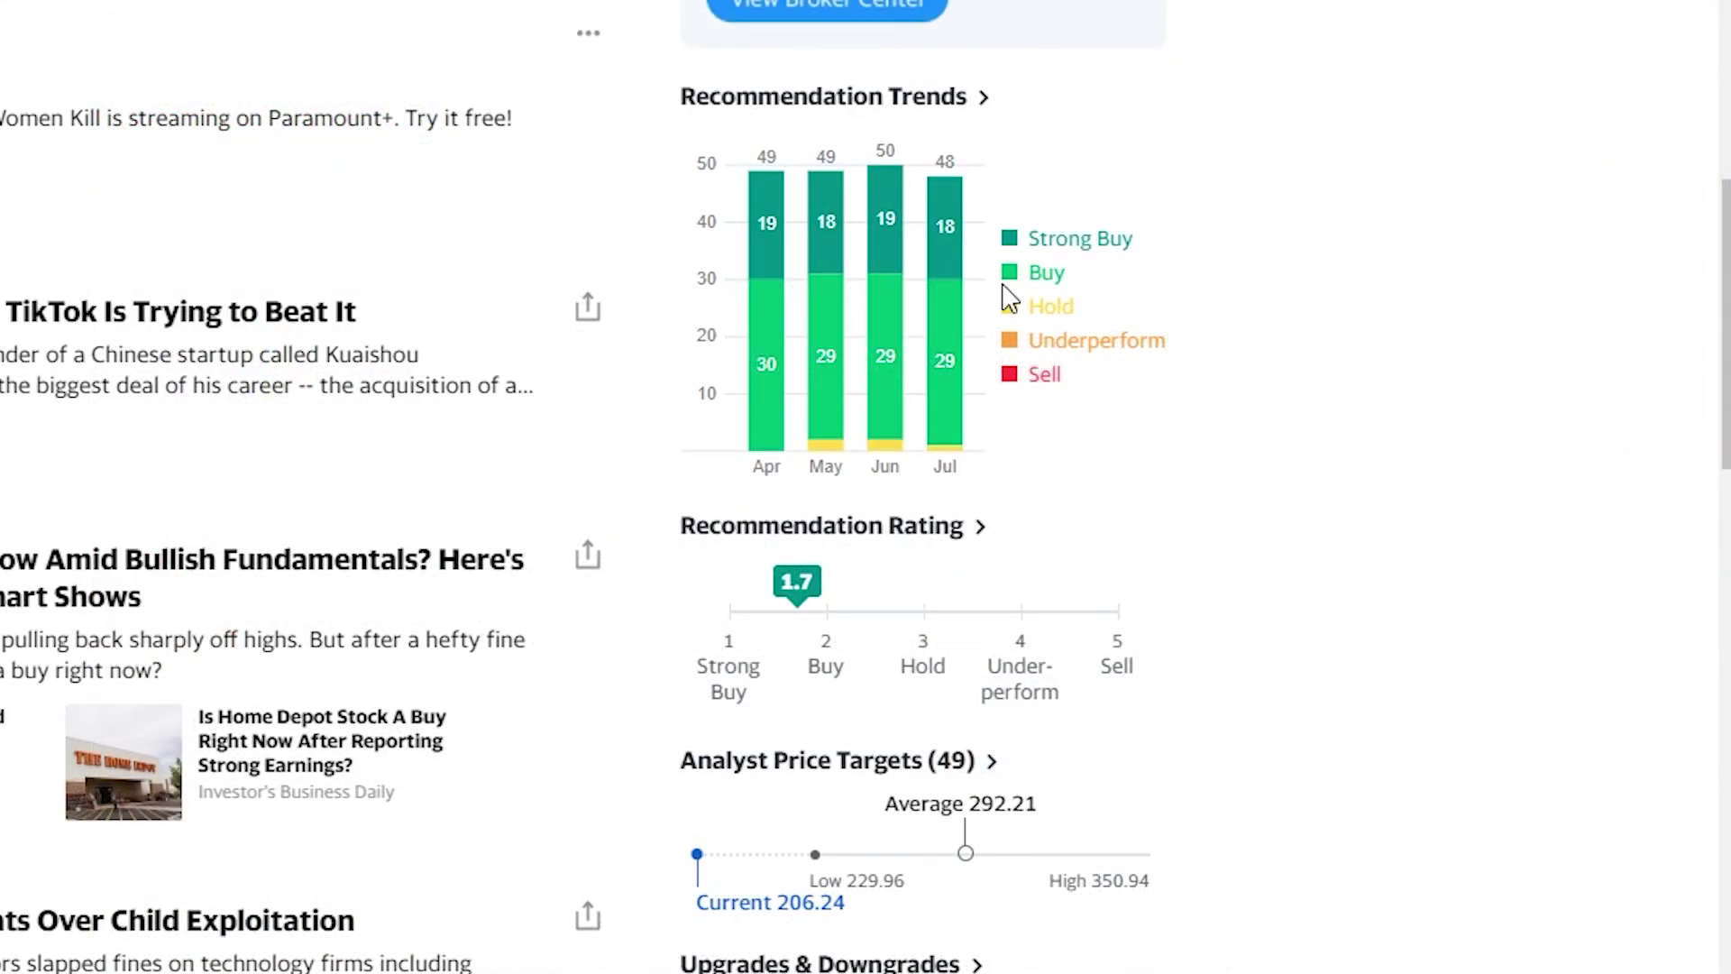
Return to the top of the BABA summary page and display the price chart over one year.
scroll(1008, 297, "up", 9)
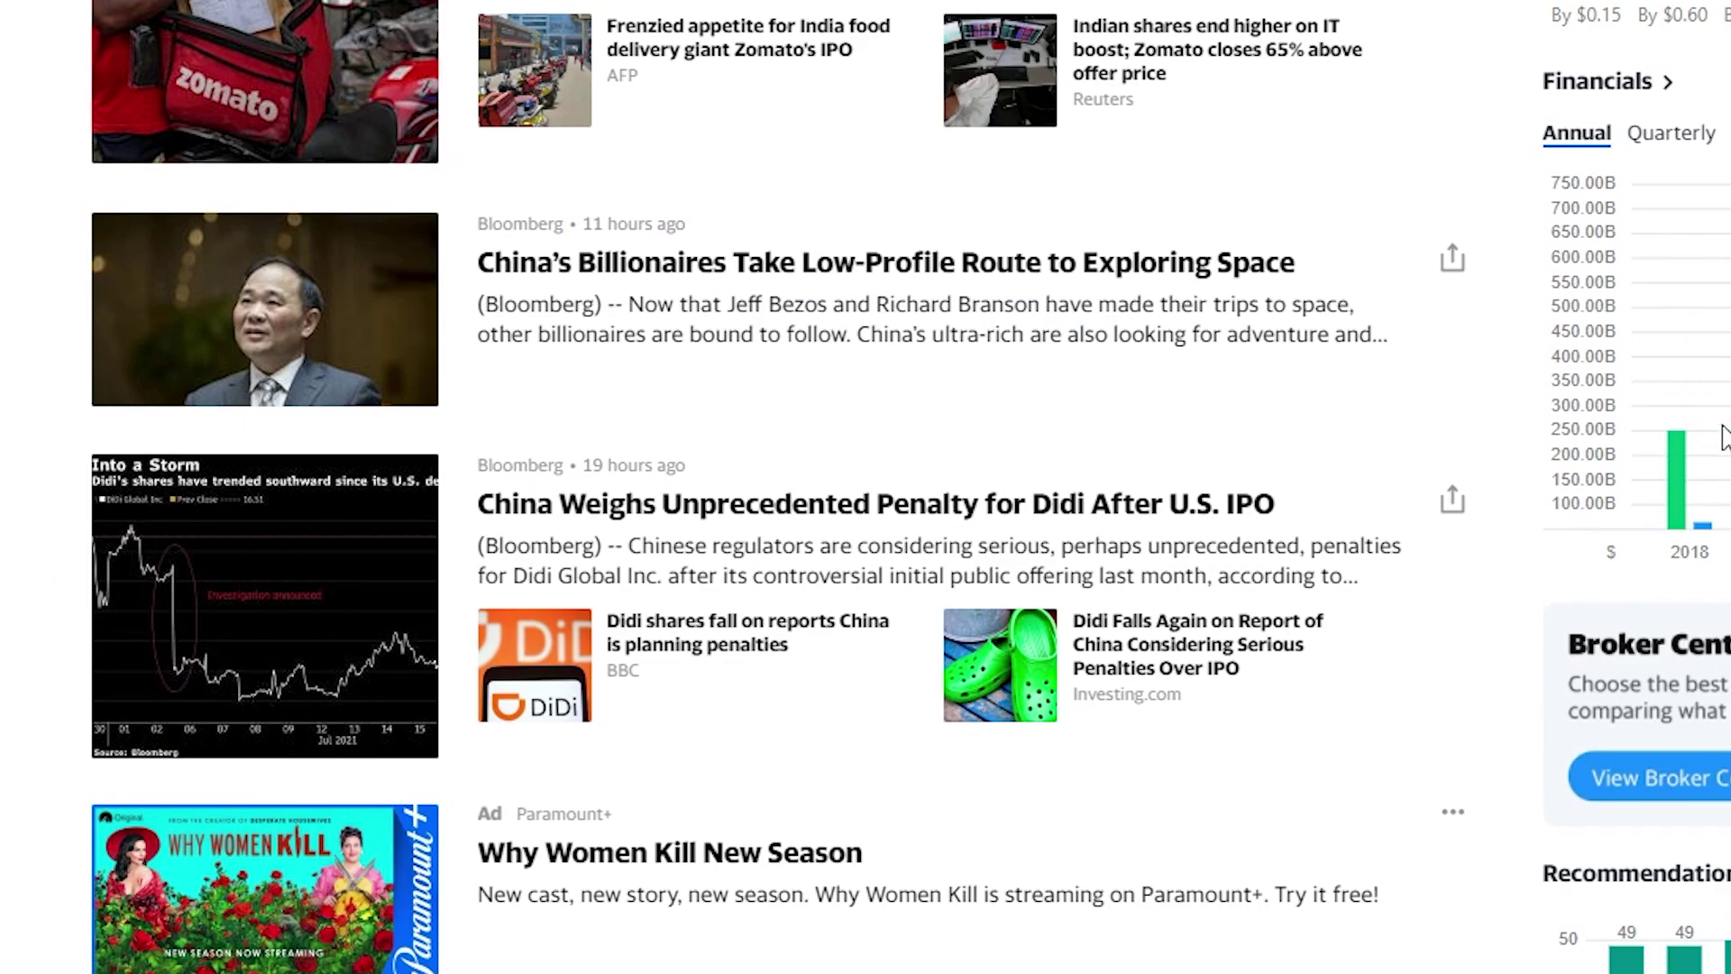
scroll(1226, 415, "up", 15)
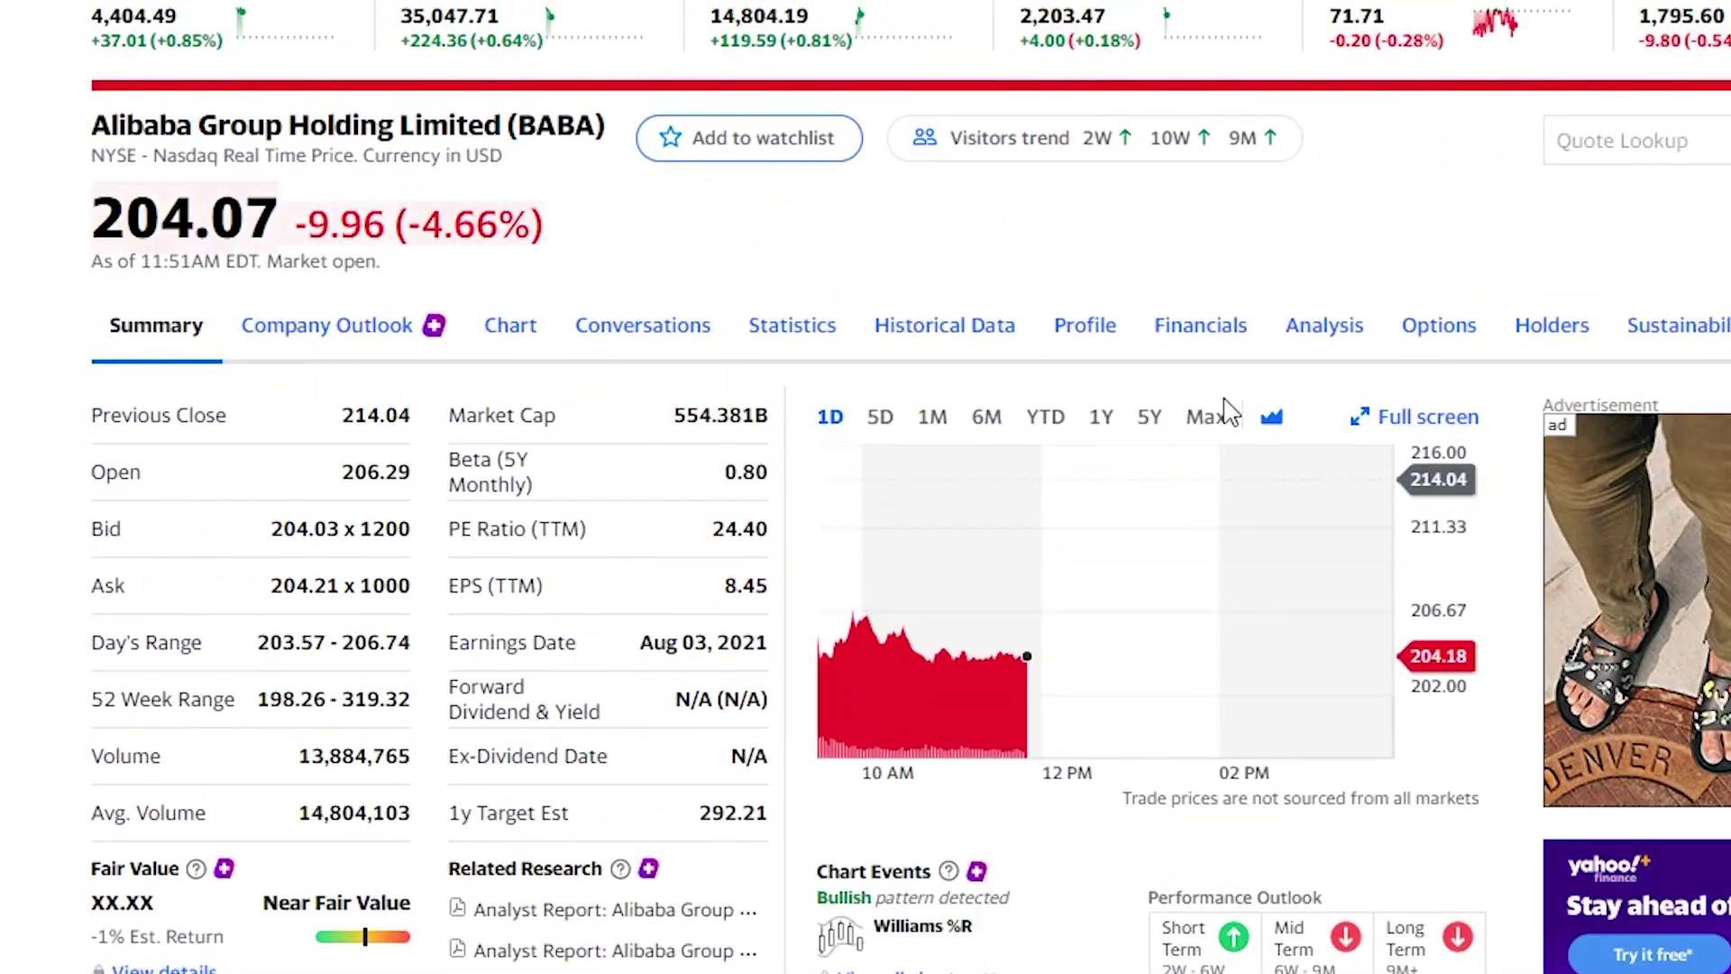
left_click(1102, 416)
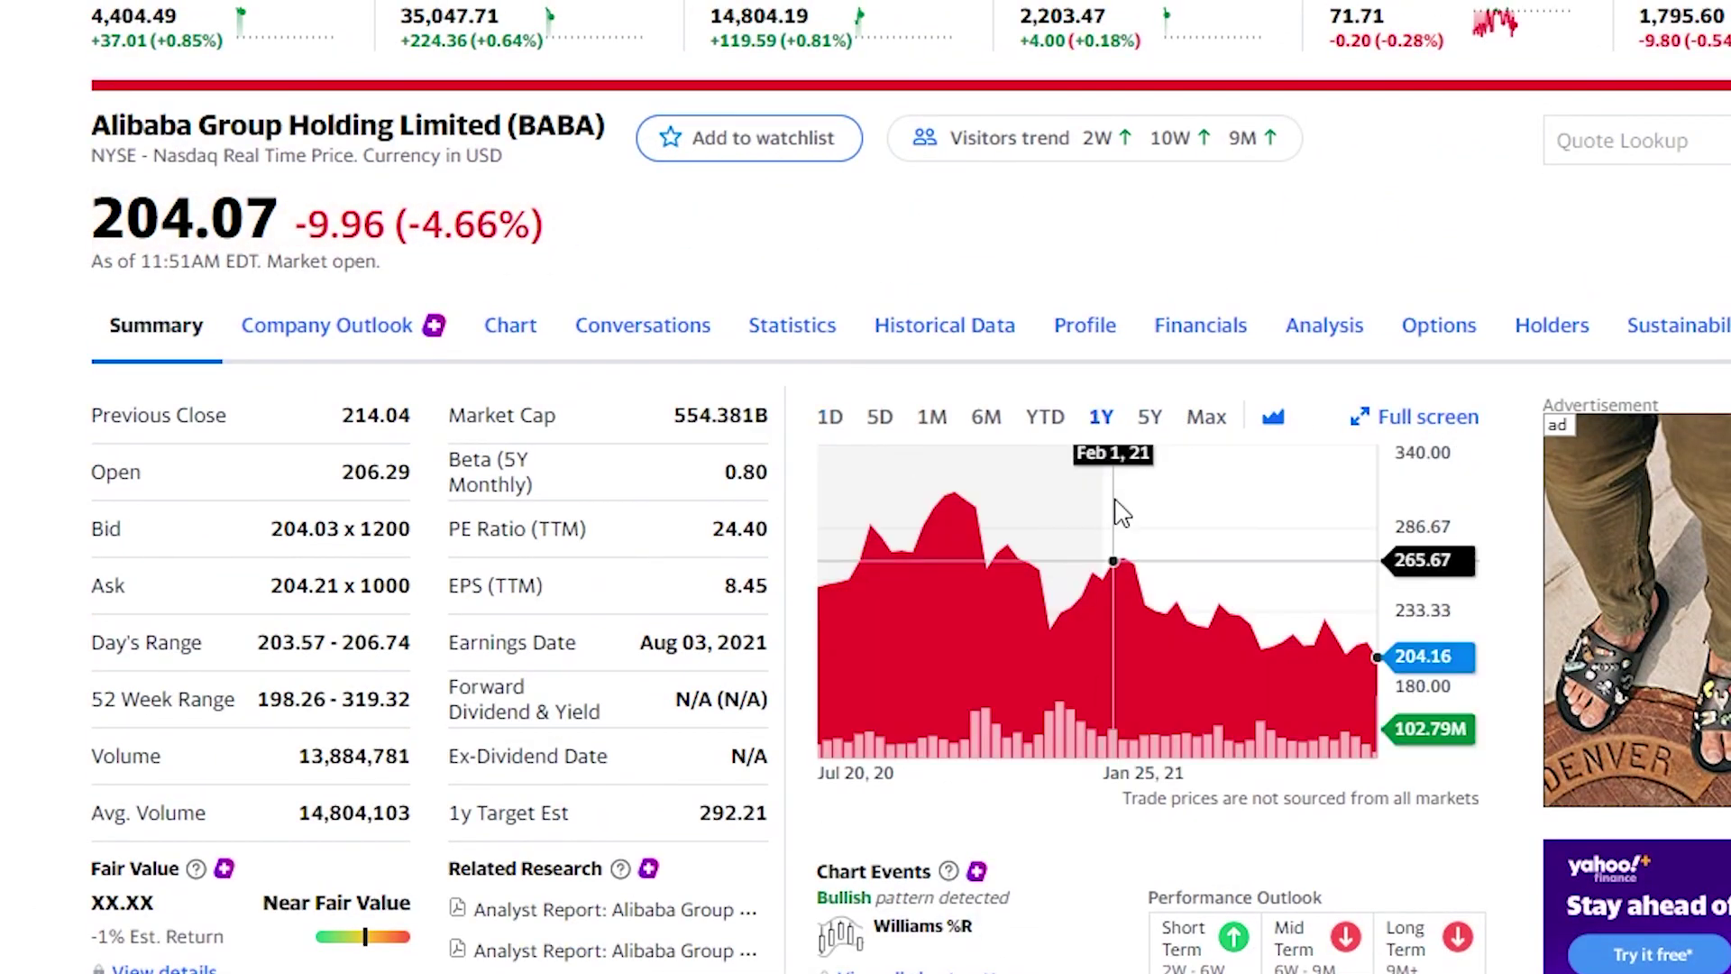
scroll(970, 311, "down", 2)
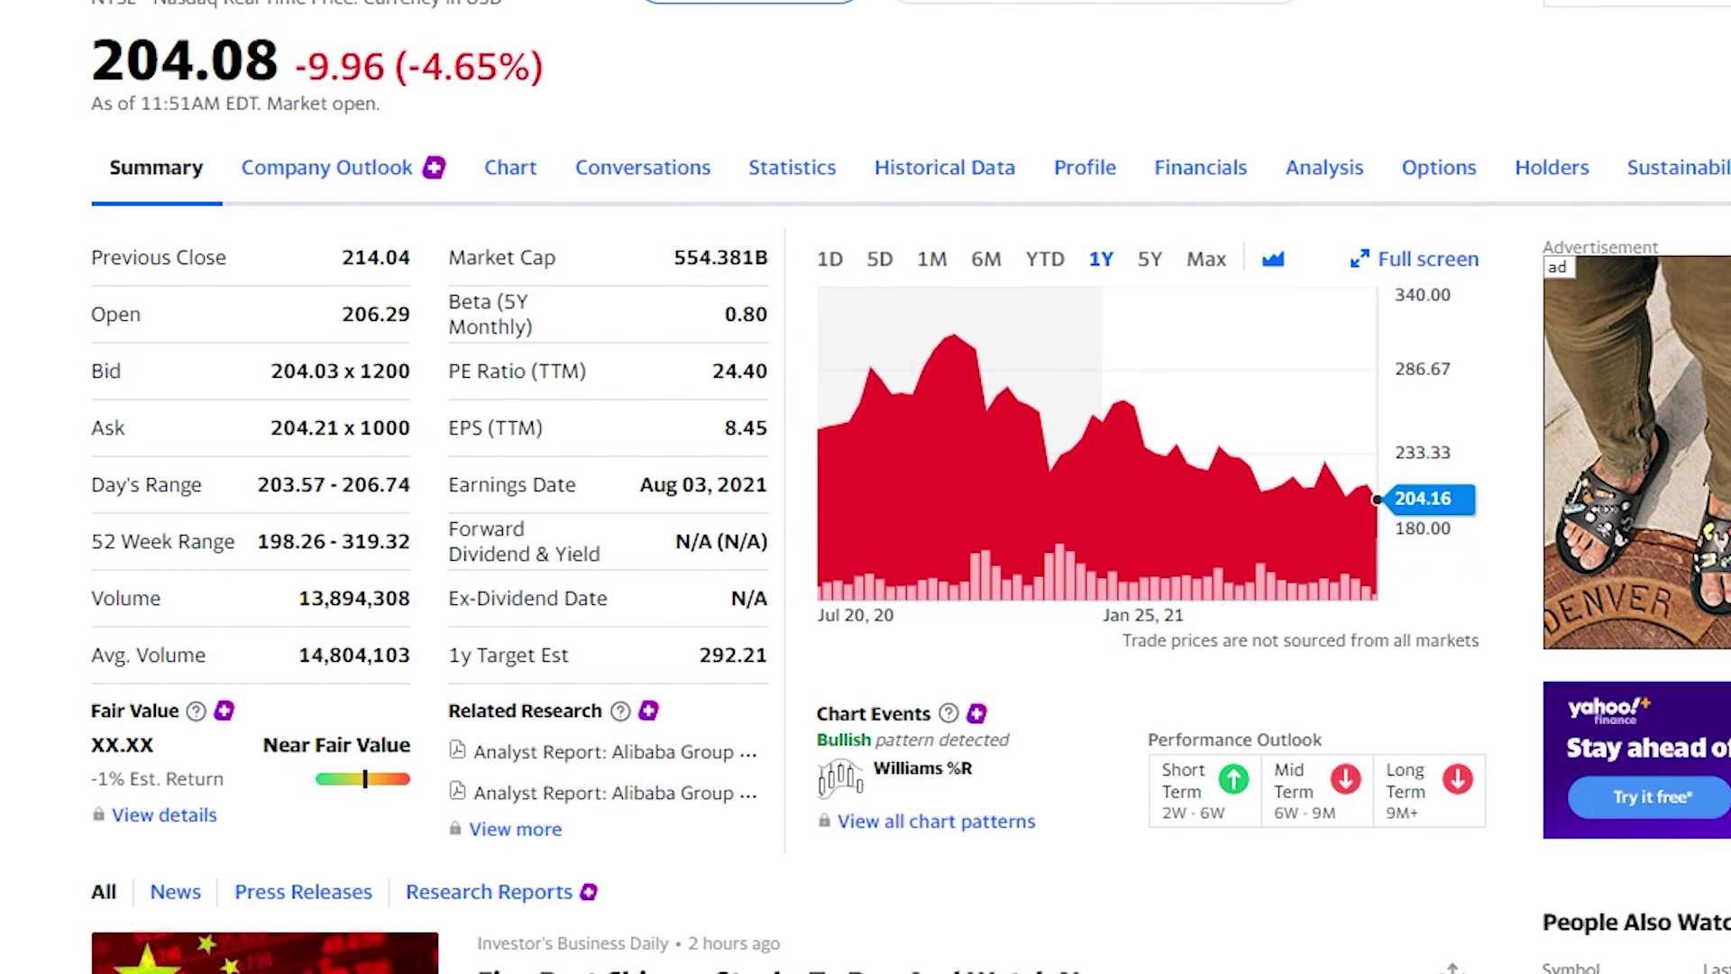
Open Alibaba's financials and examine the annual income statement from 3/31/2021 back to 3/31/2018.
left_click(1221, 166)
scroll(910, 160, "down", 3)
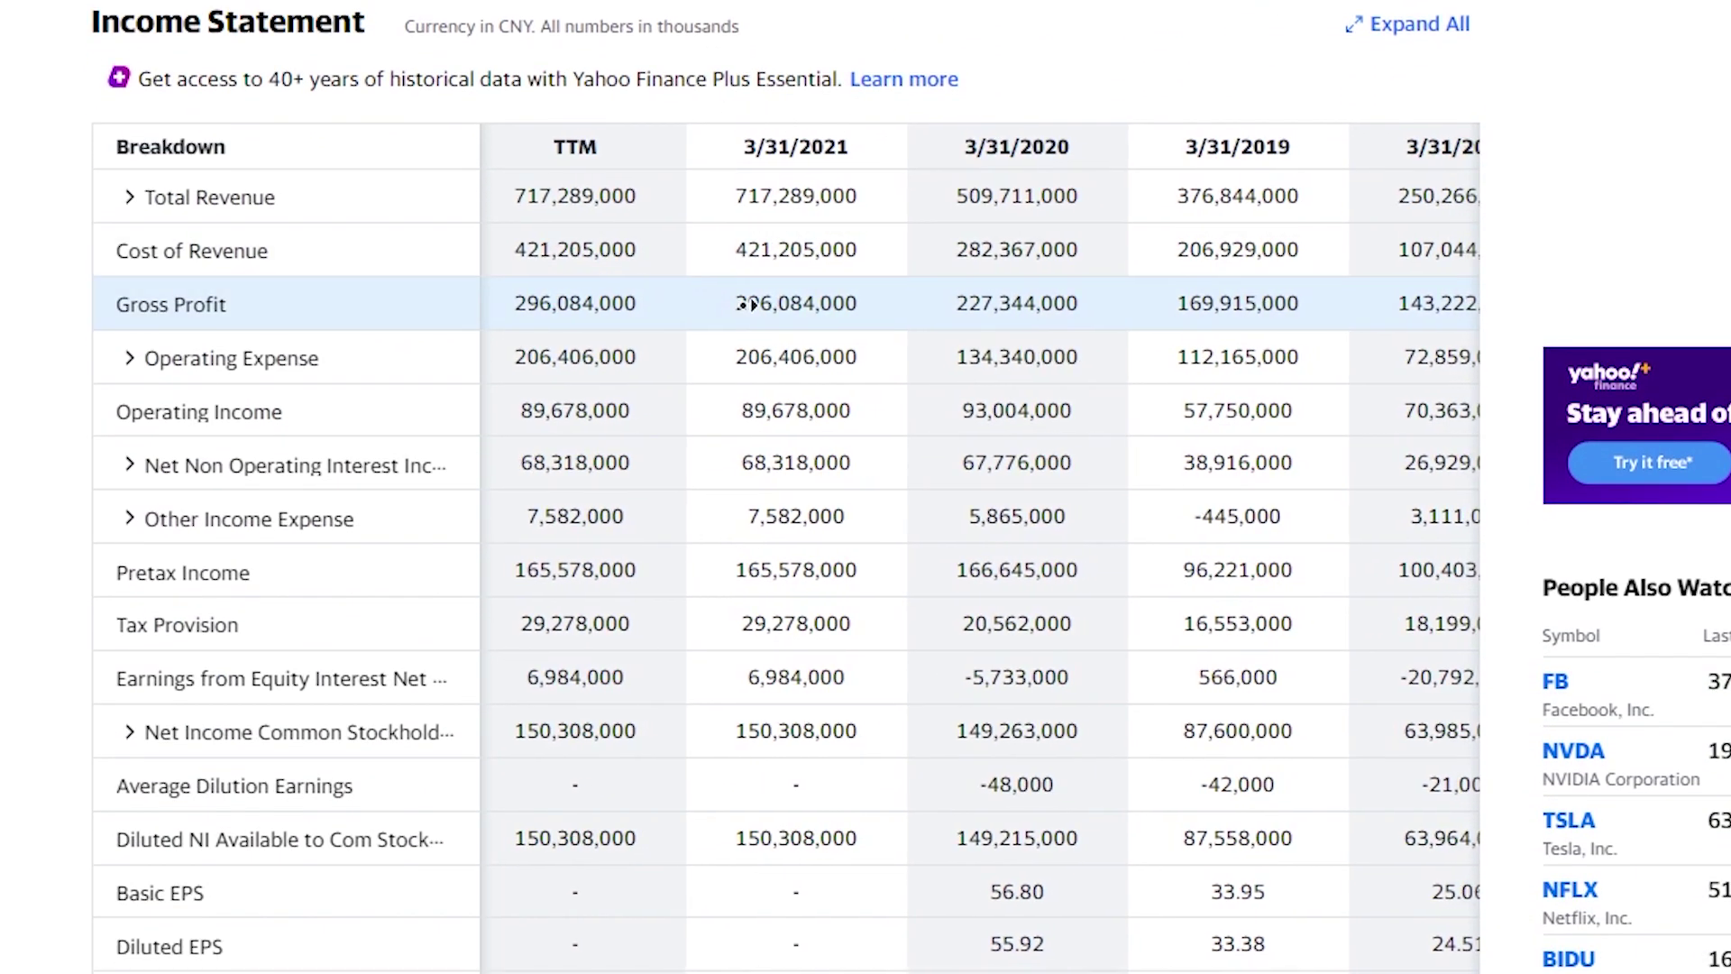
scroll(777, 329, "up", 2)
scroll(777, 329, "right", 3)
scroll(789, 174, "down", 4)
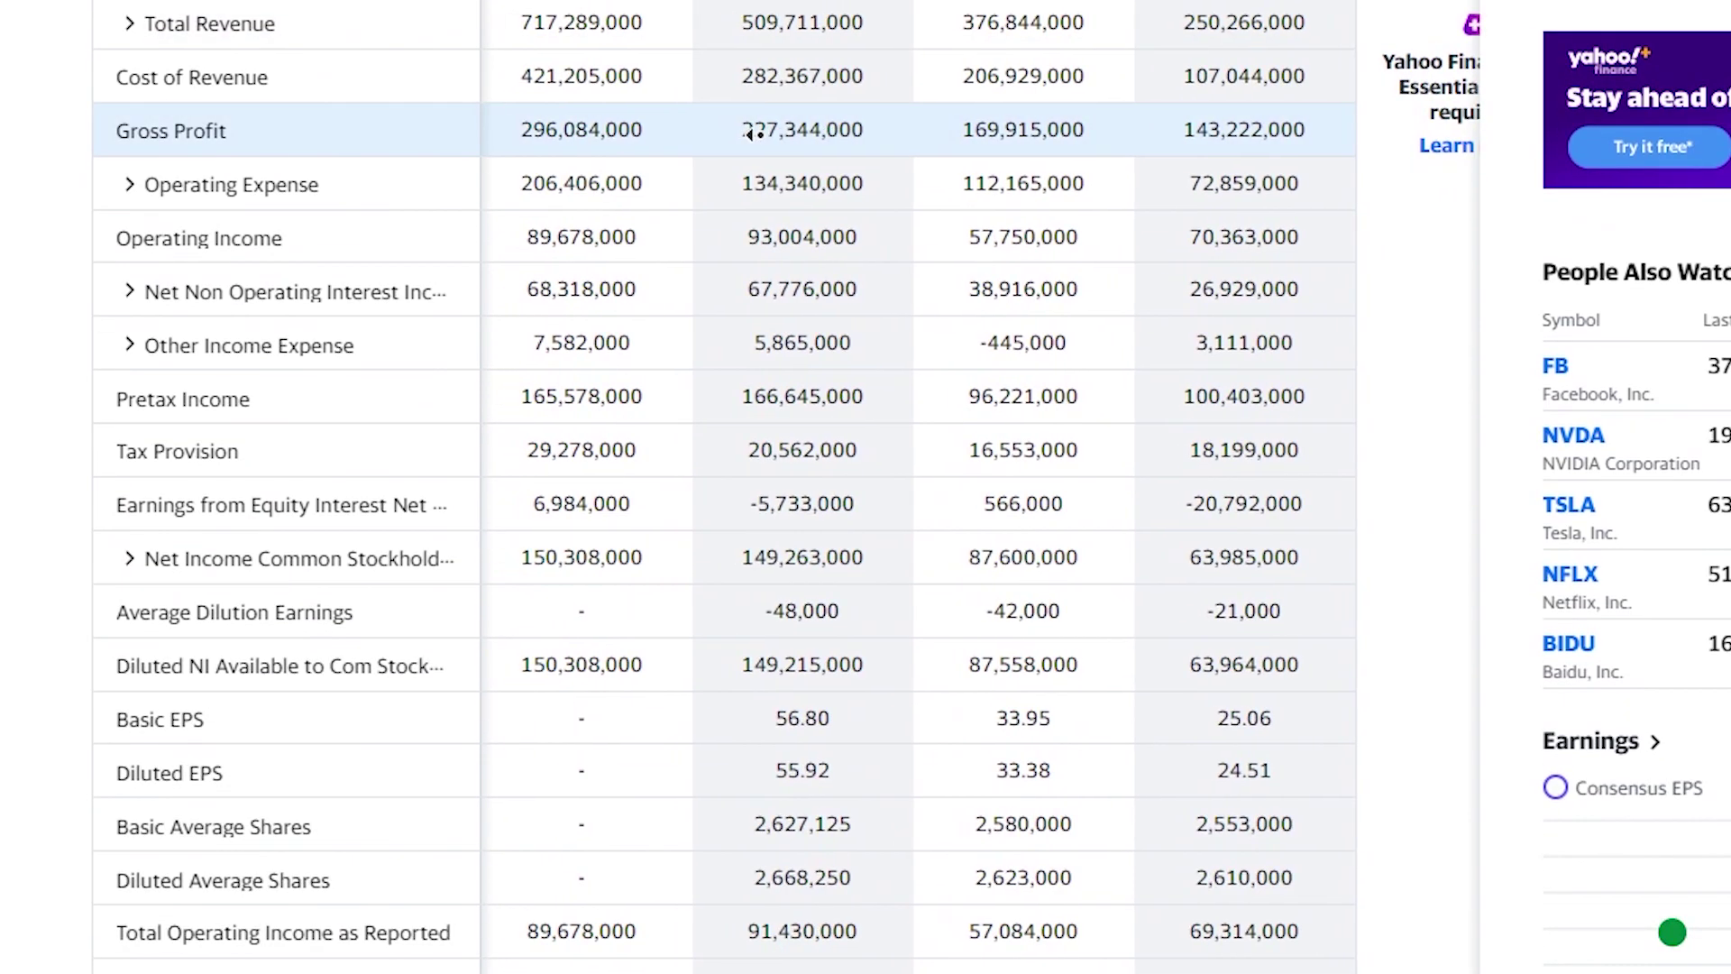
scroll(784, 139, "down", 2)
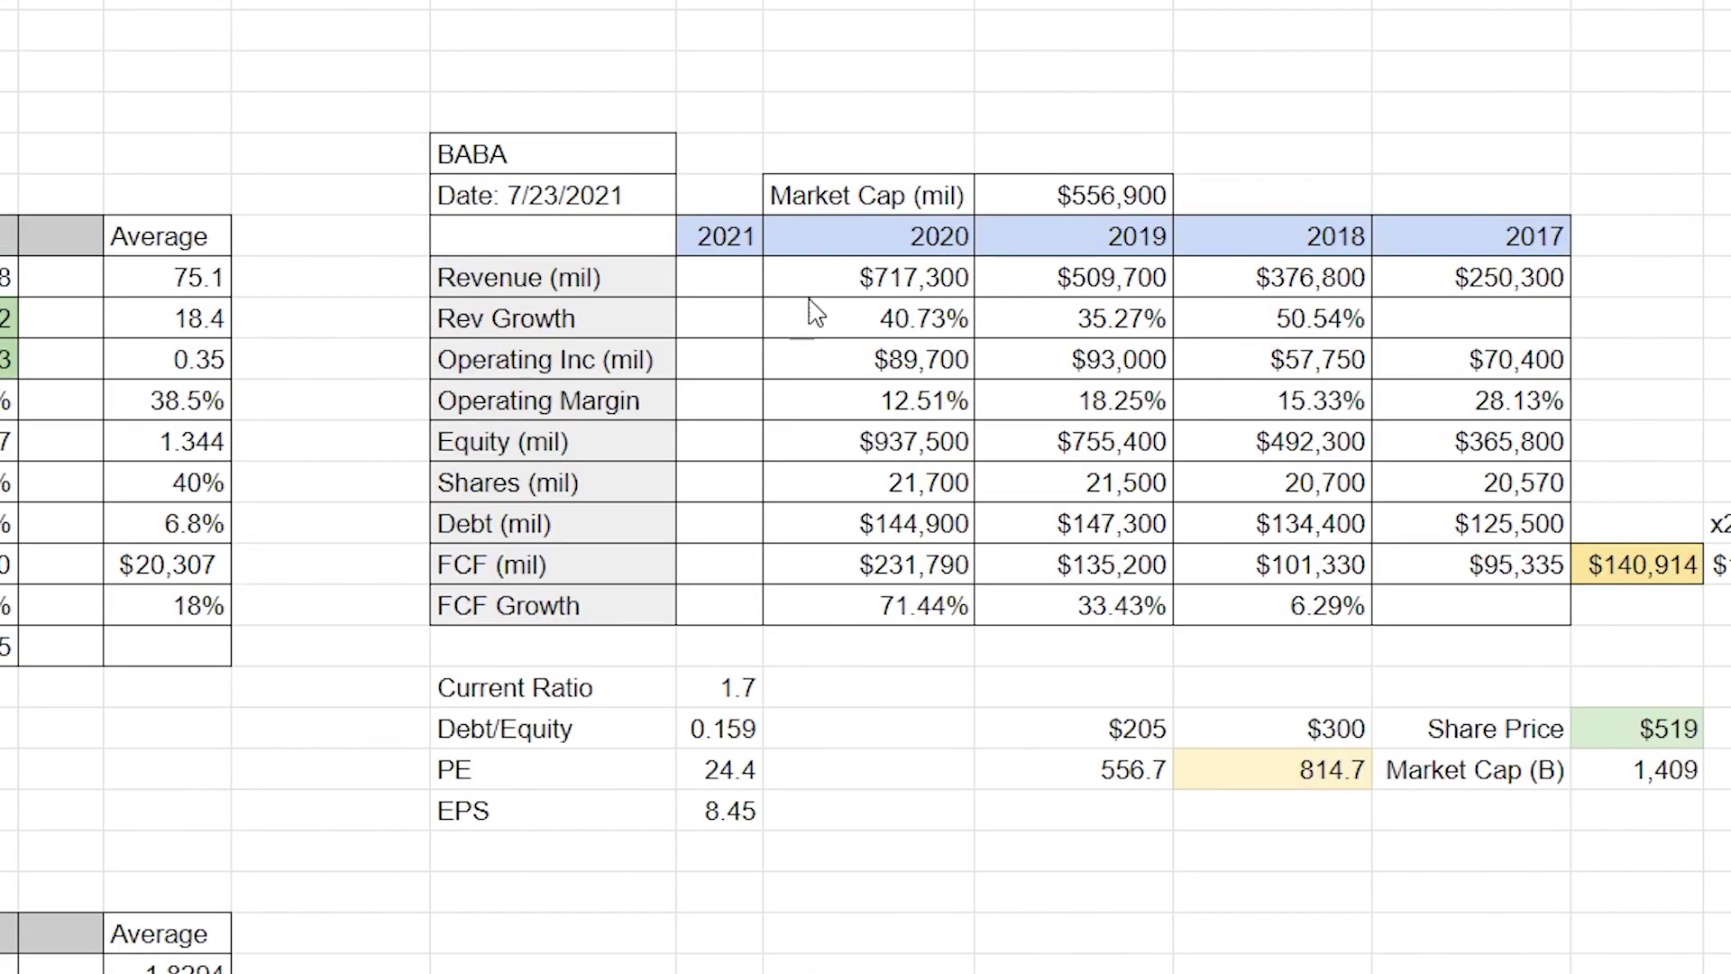
Switch to the valuation spreadsheet and examine BABA's Revenue and Rev Growth rows from 2017 to 2020.
scroll(798, 964, "right", 2)
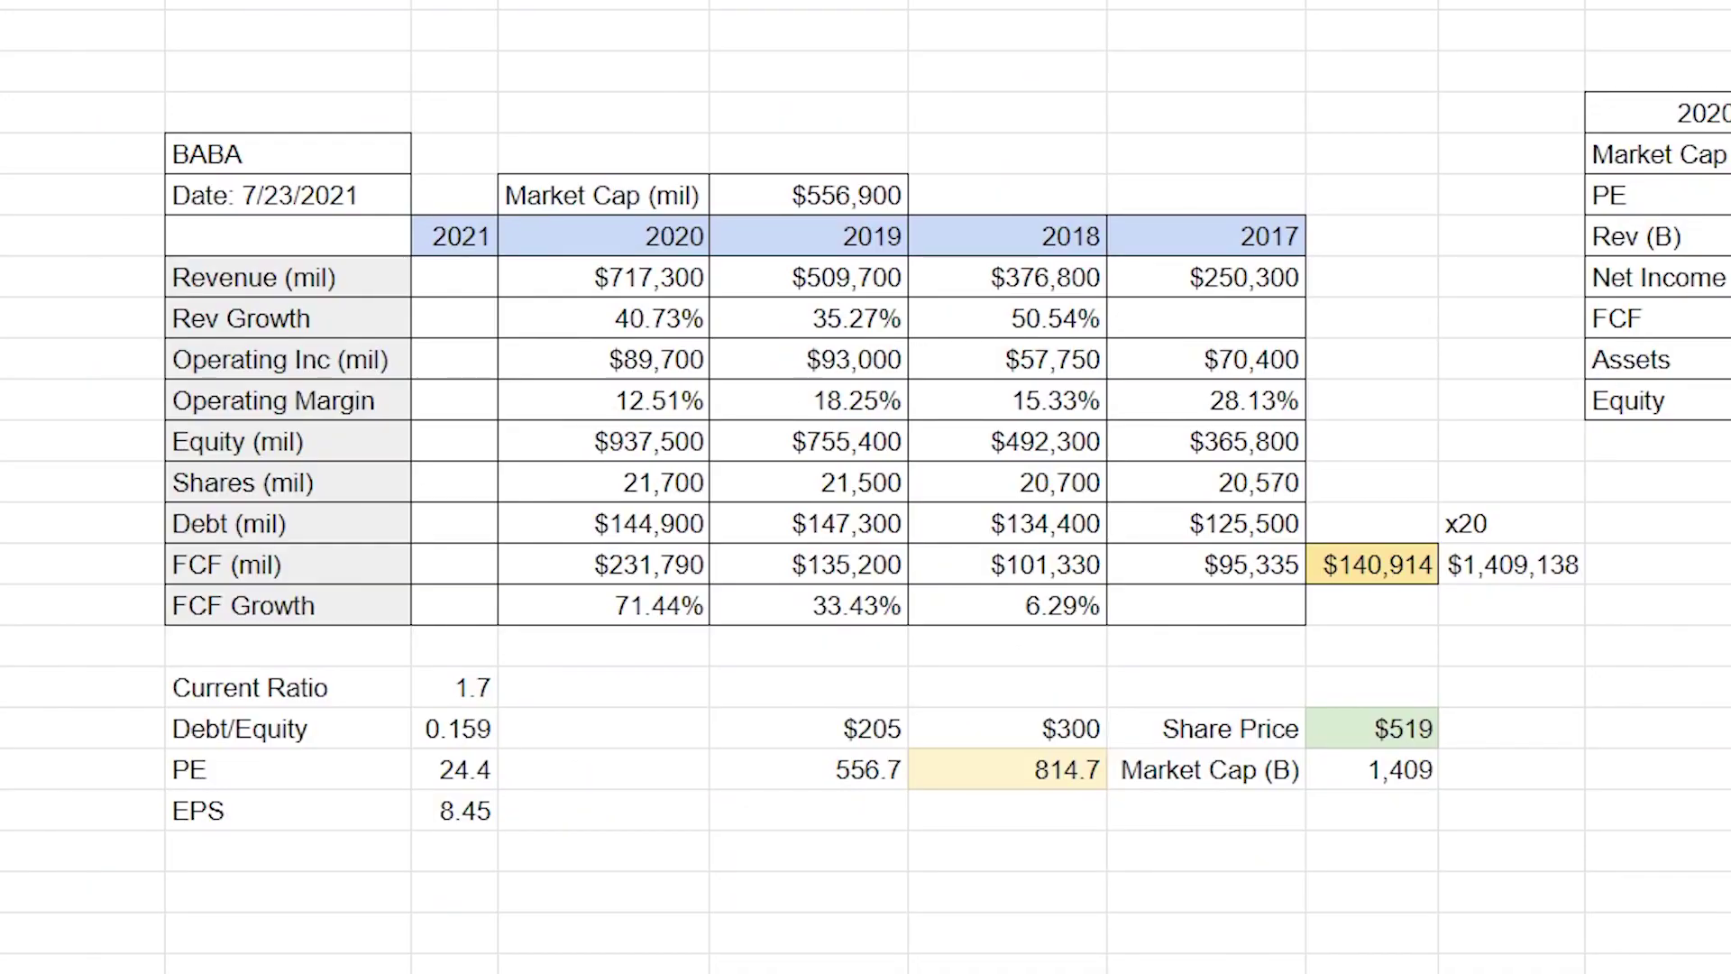
scroll(938, 370, "down", 2)
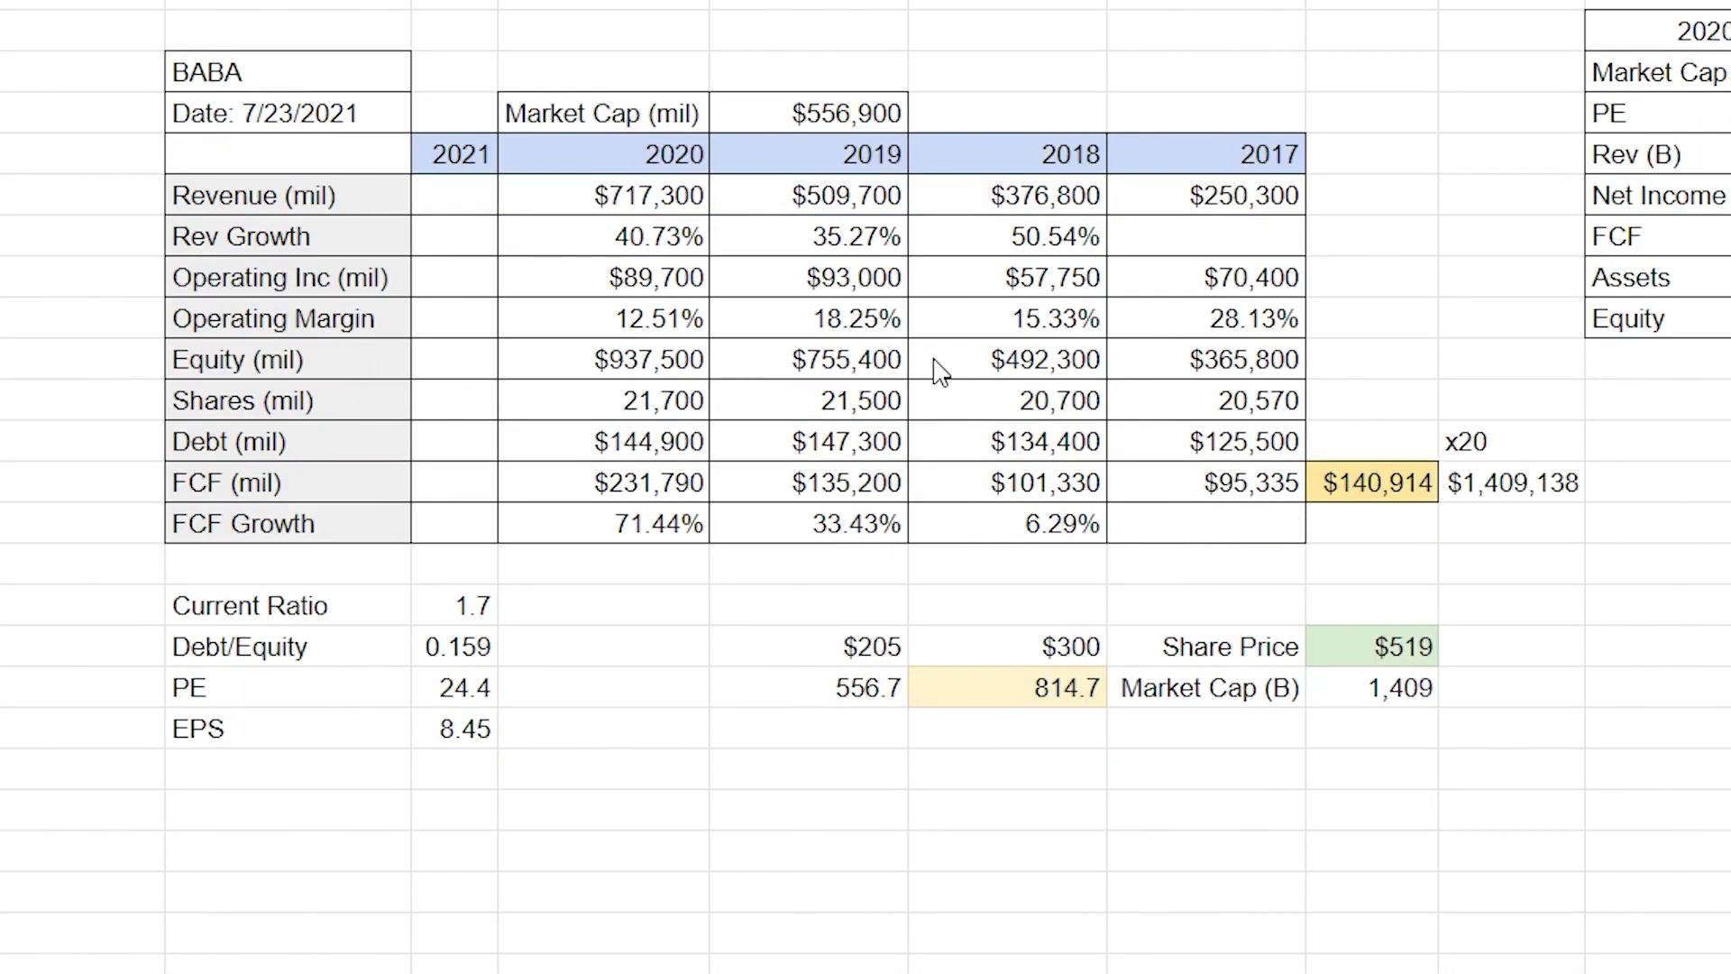
left_click(1168, 198)
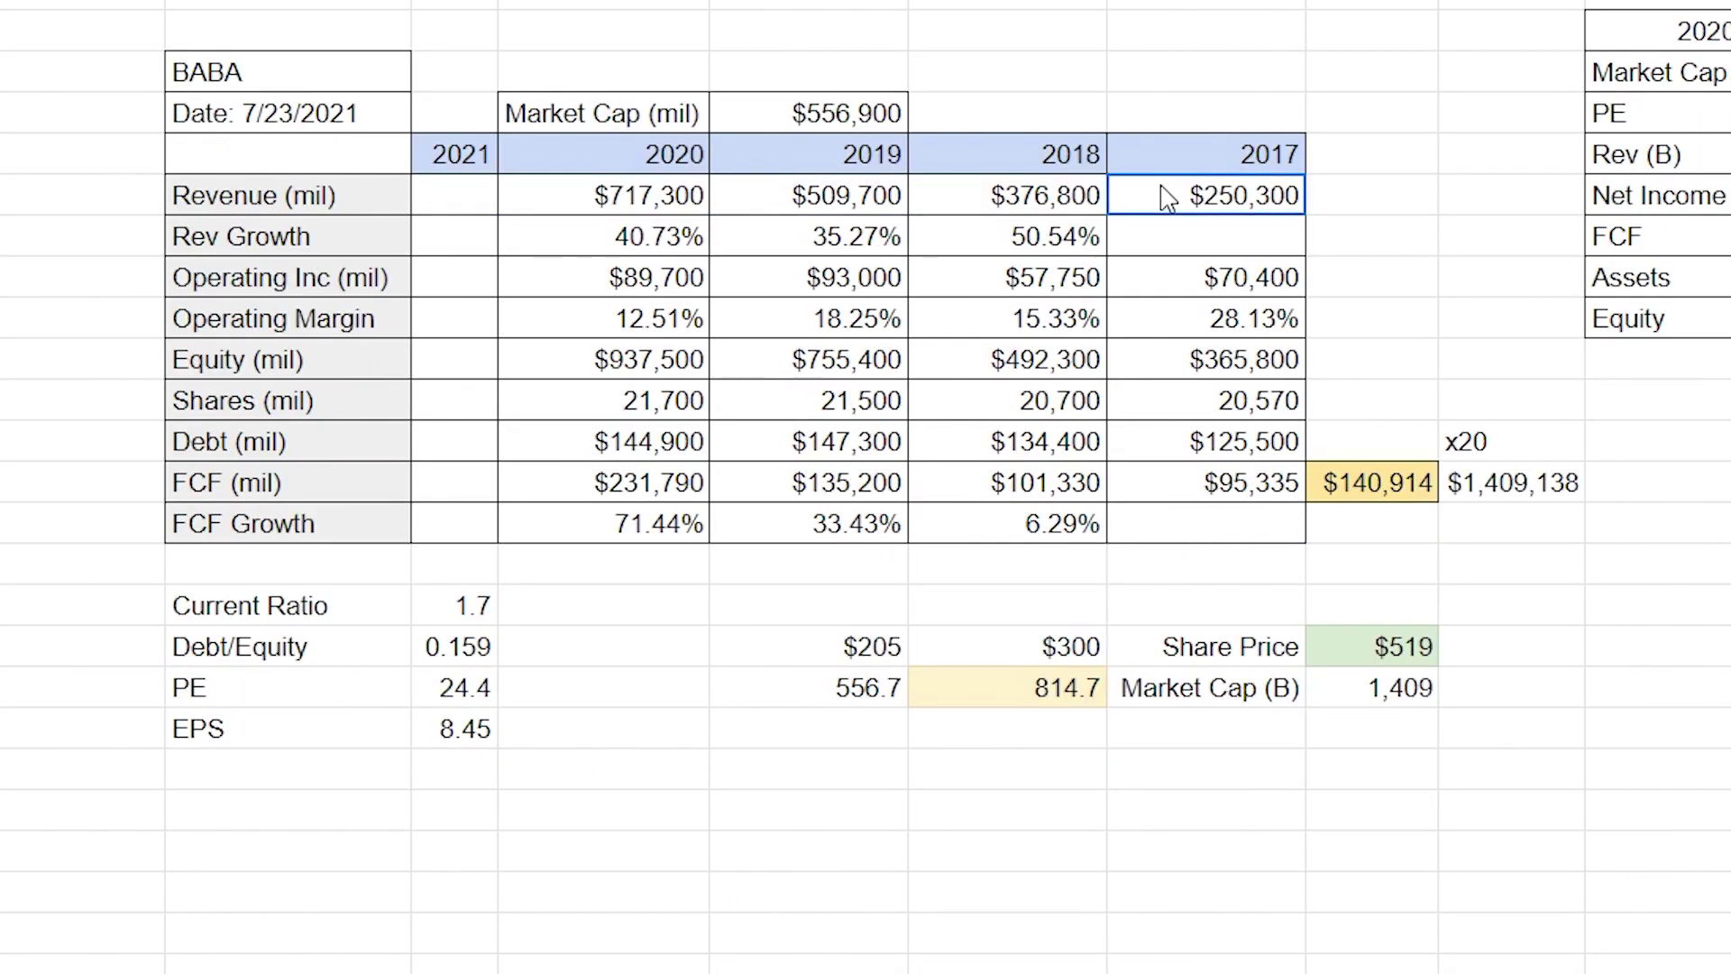
left_click(1082, 209)
left_click(1175, 210)
left_click(667, 203)
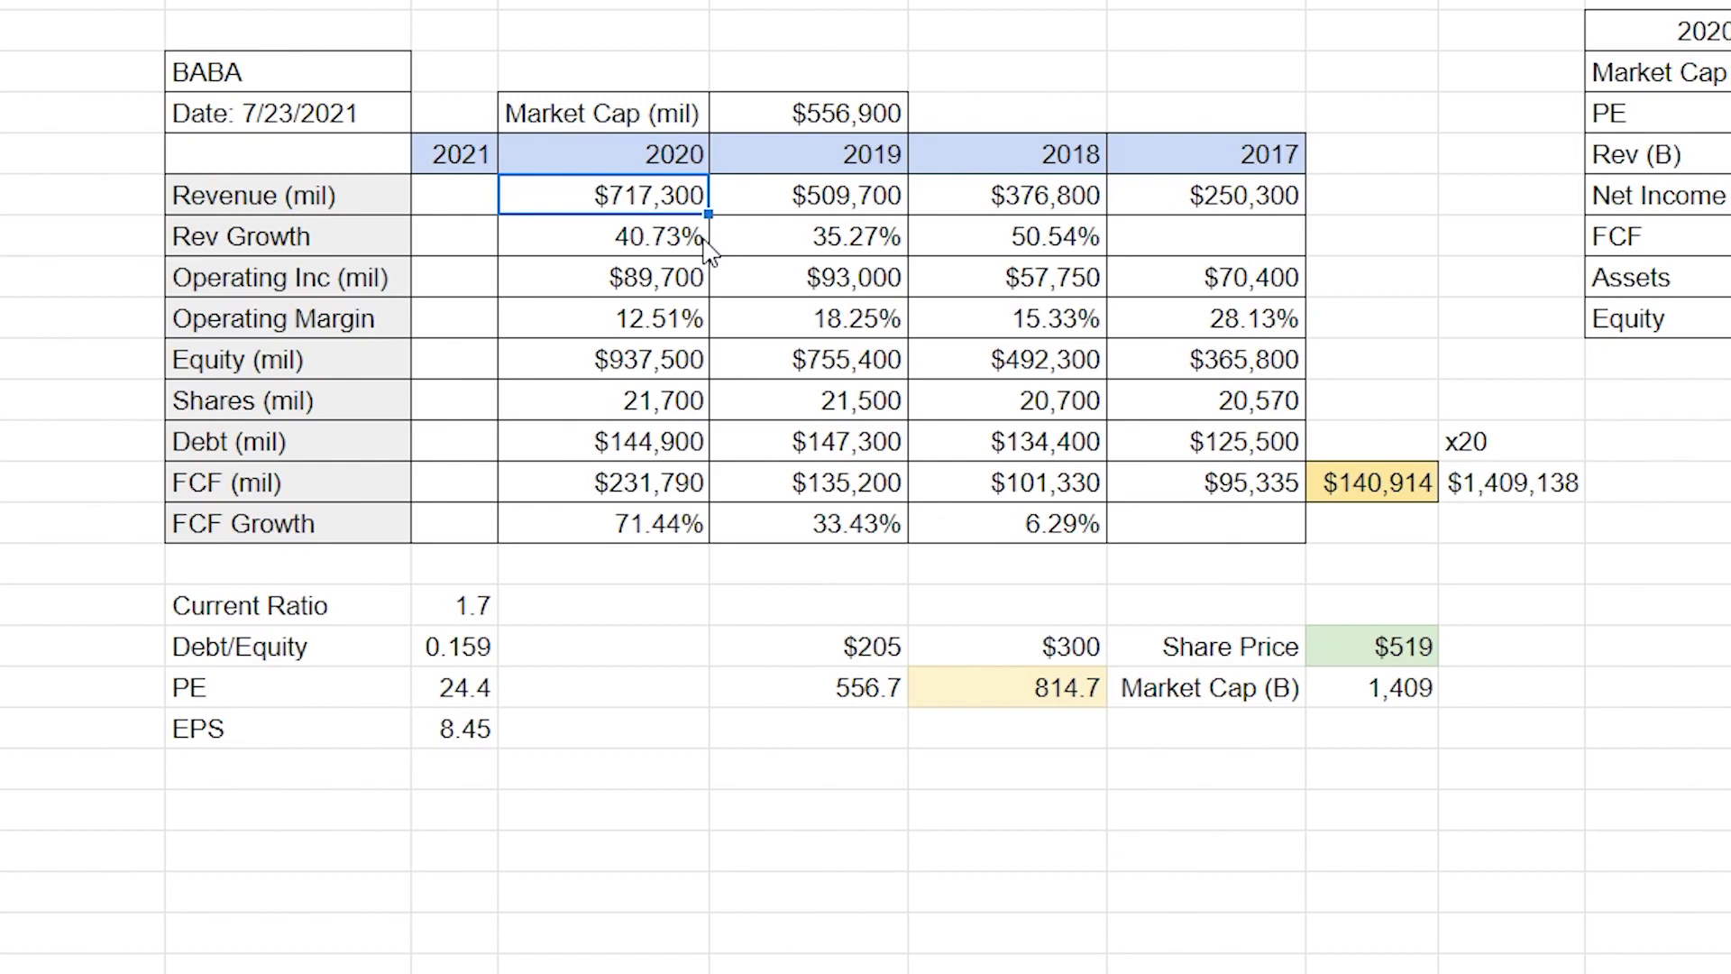
left_click(1024, 236)
left_click(726, 242)
left_click(672, 239)
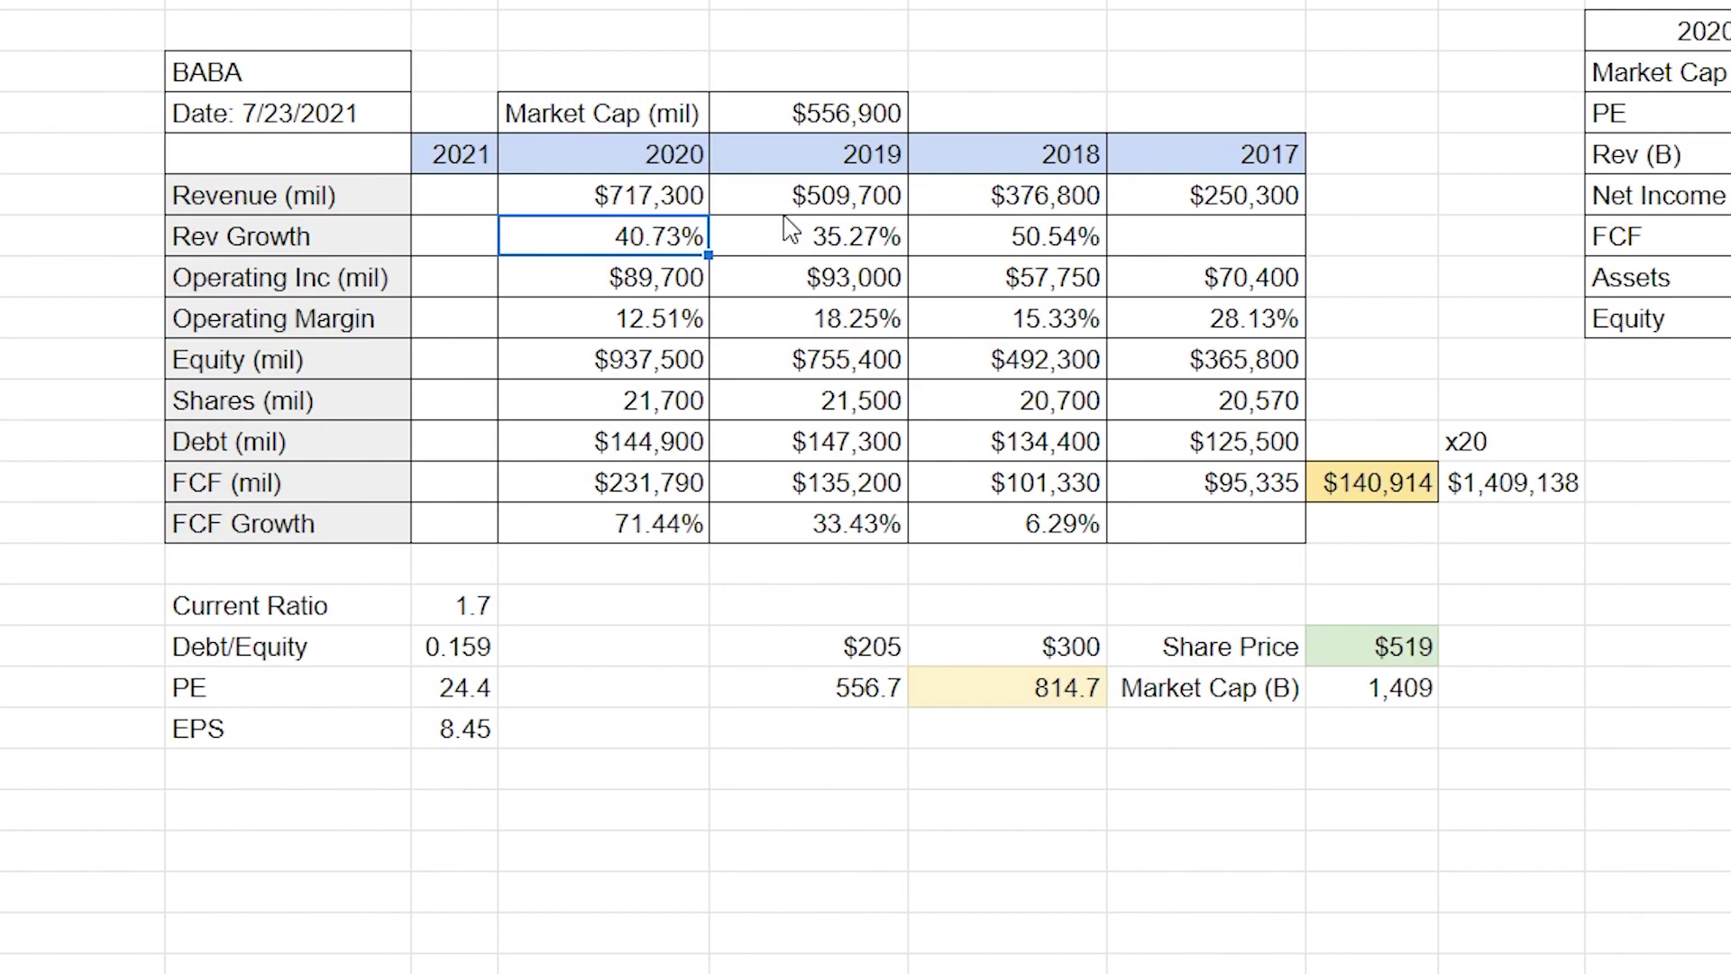
Examine the Operating Inc and Operating Margin rows of the BABA table from 2017 to 2020.
left_click(1207, 271)
left_click(1066, 292)
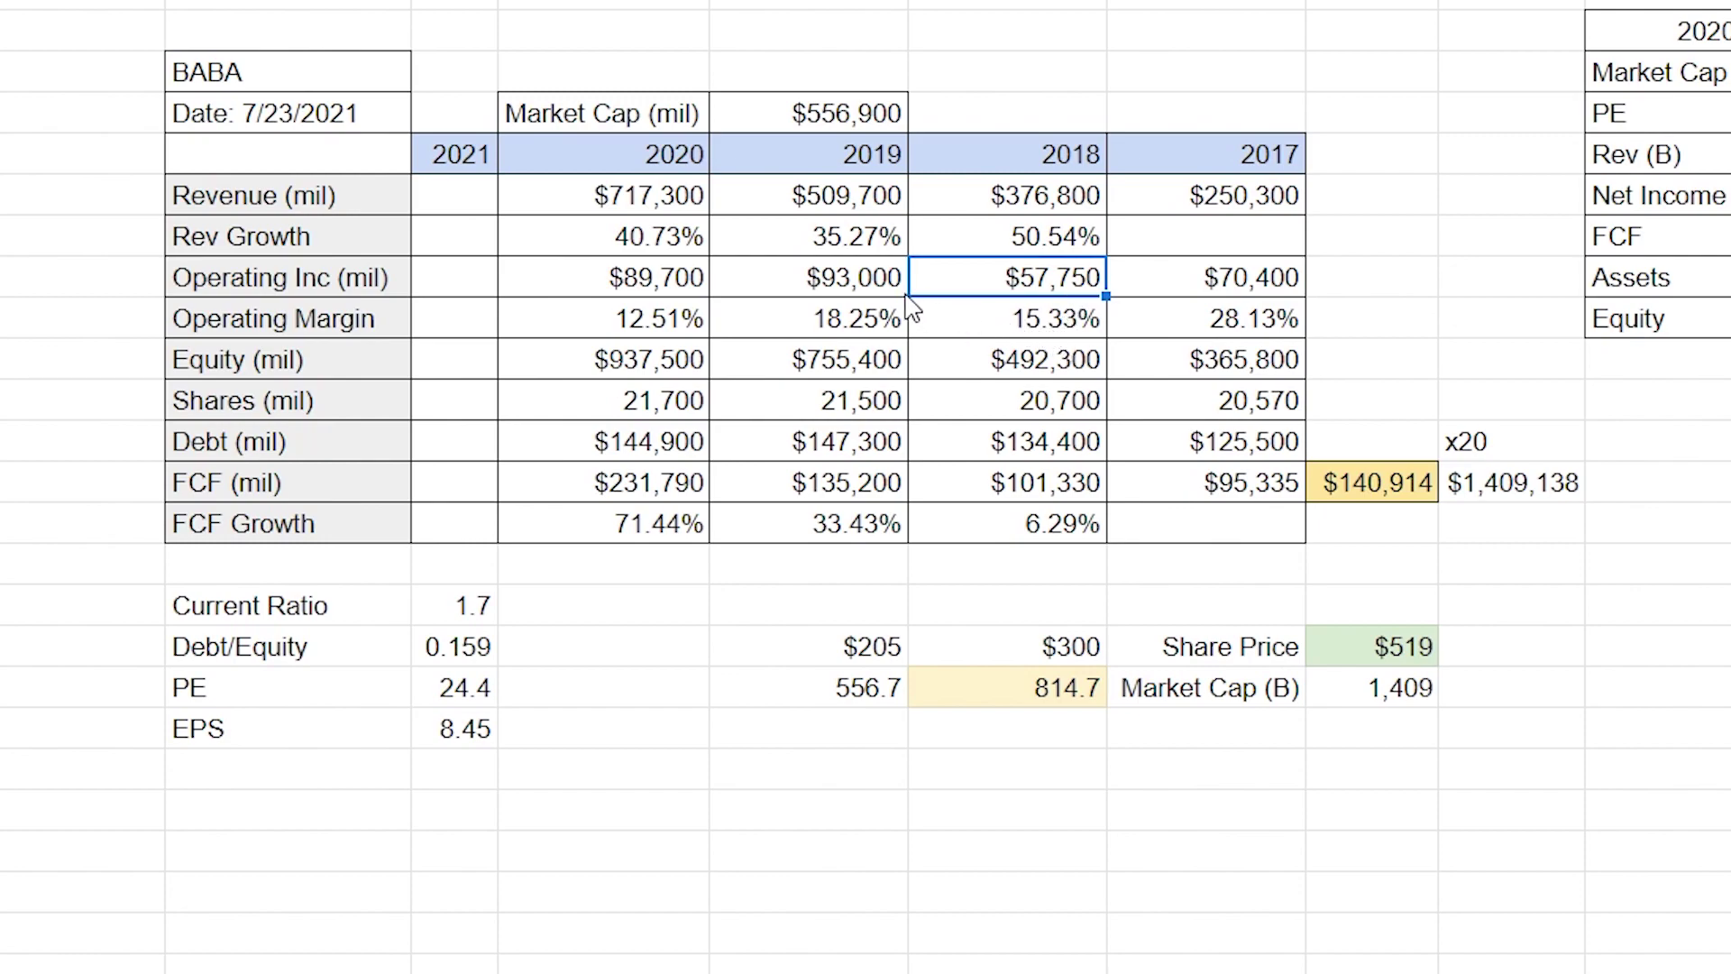
left_click(687, 293)
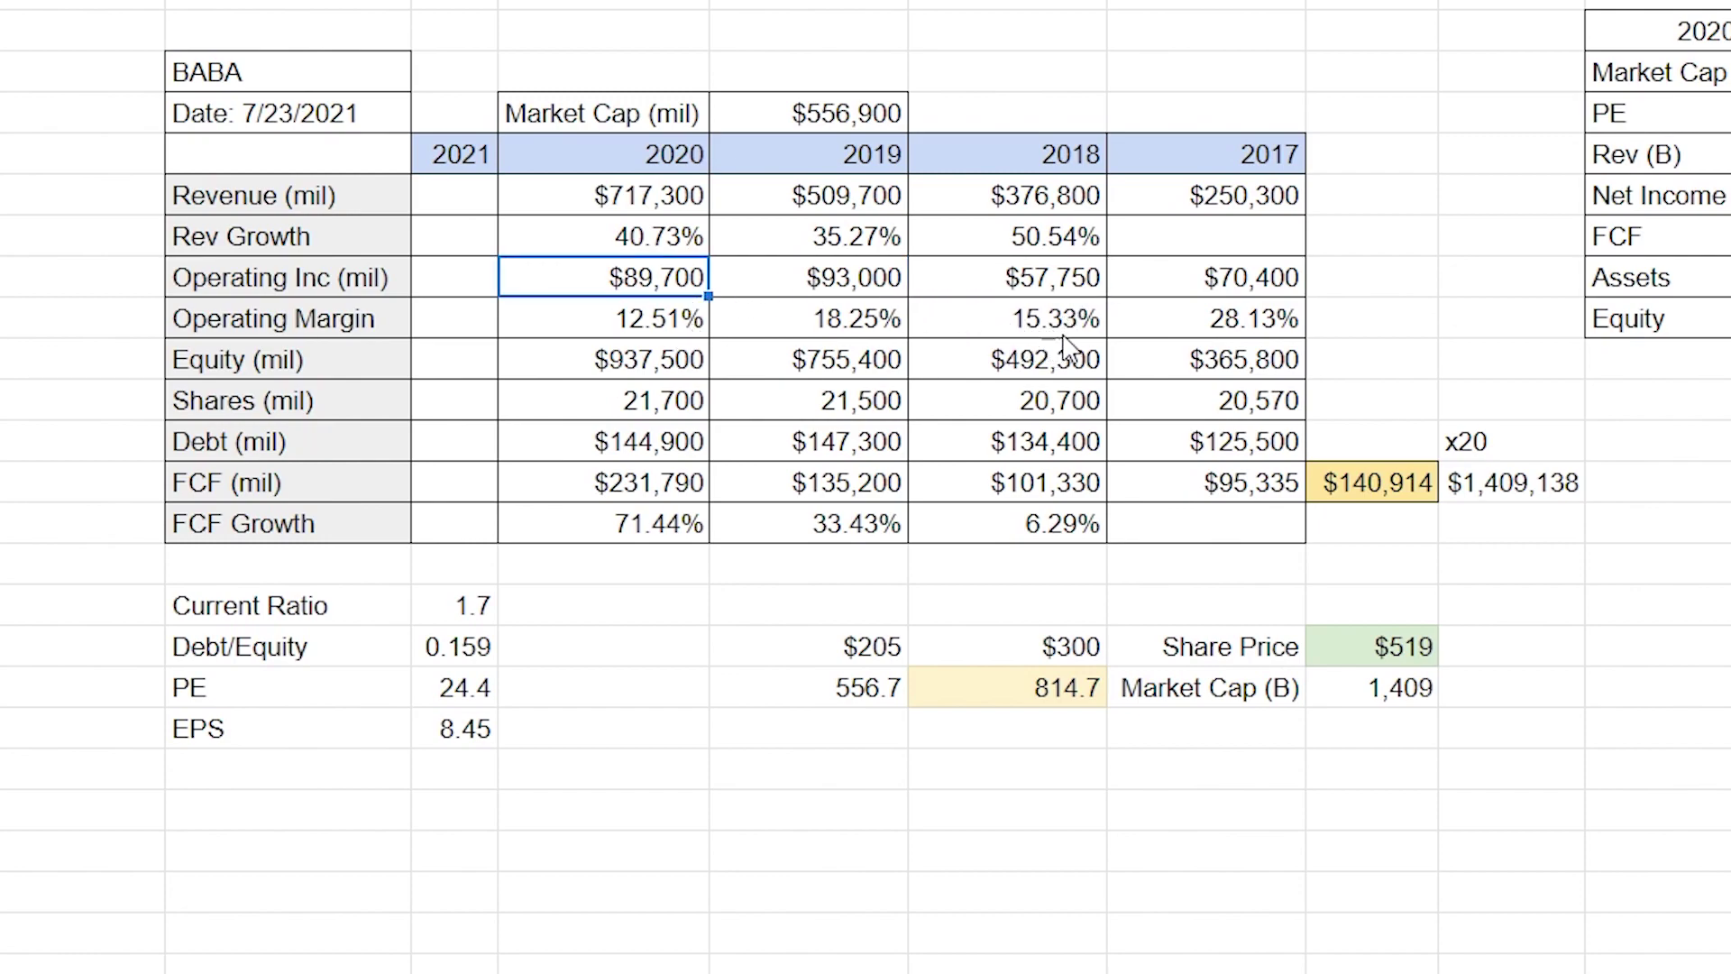
left_click_drag(1206, 331, 572, 321)
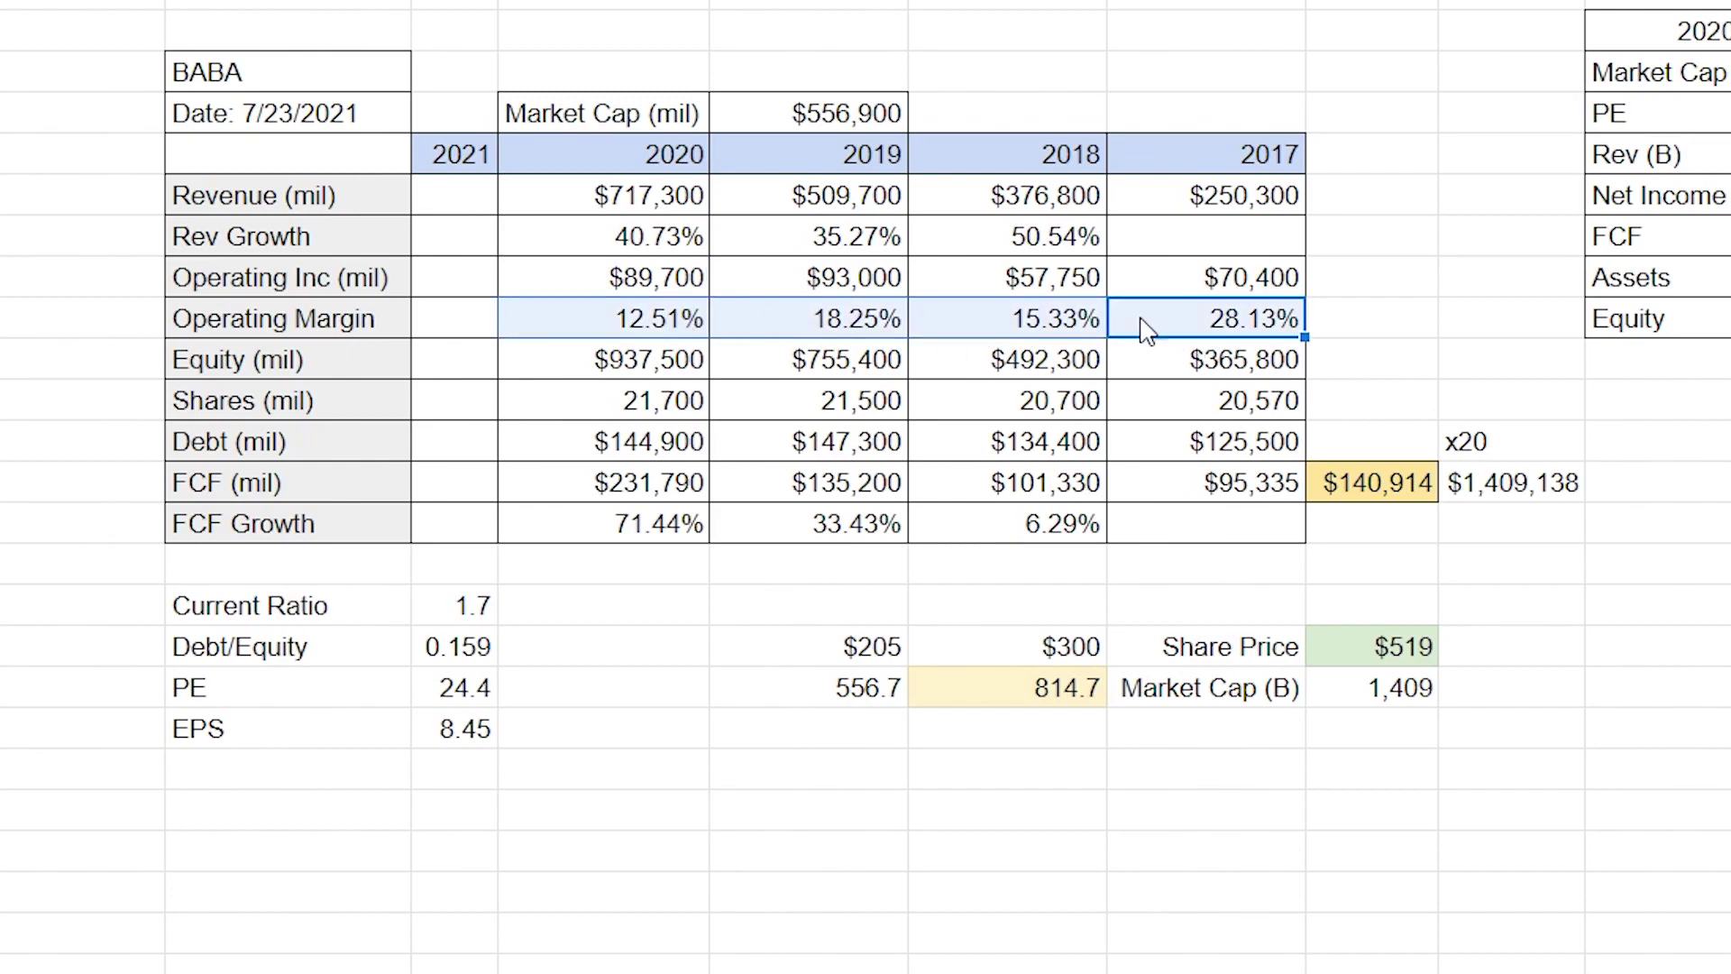
left_click(1239, 330)
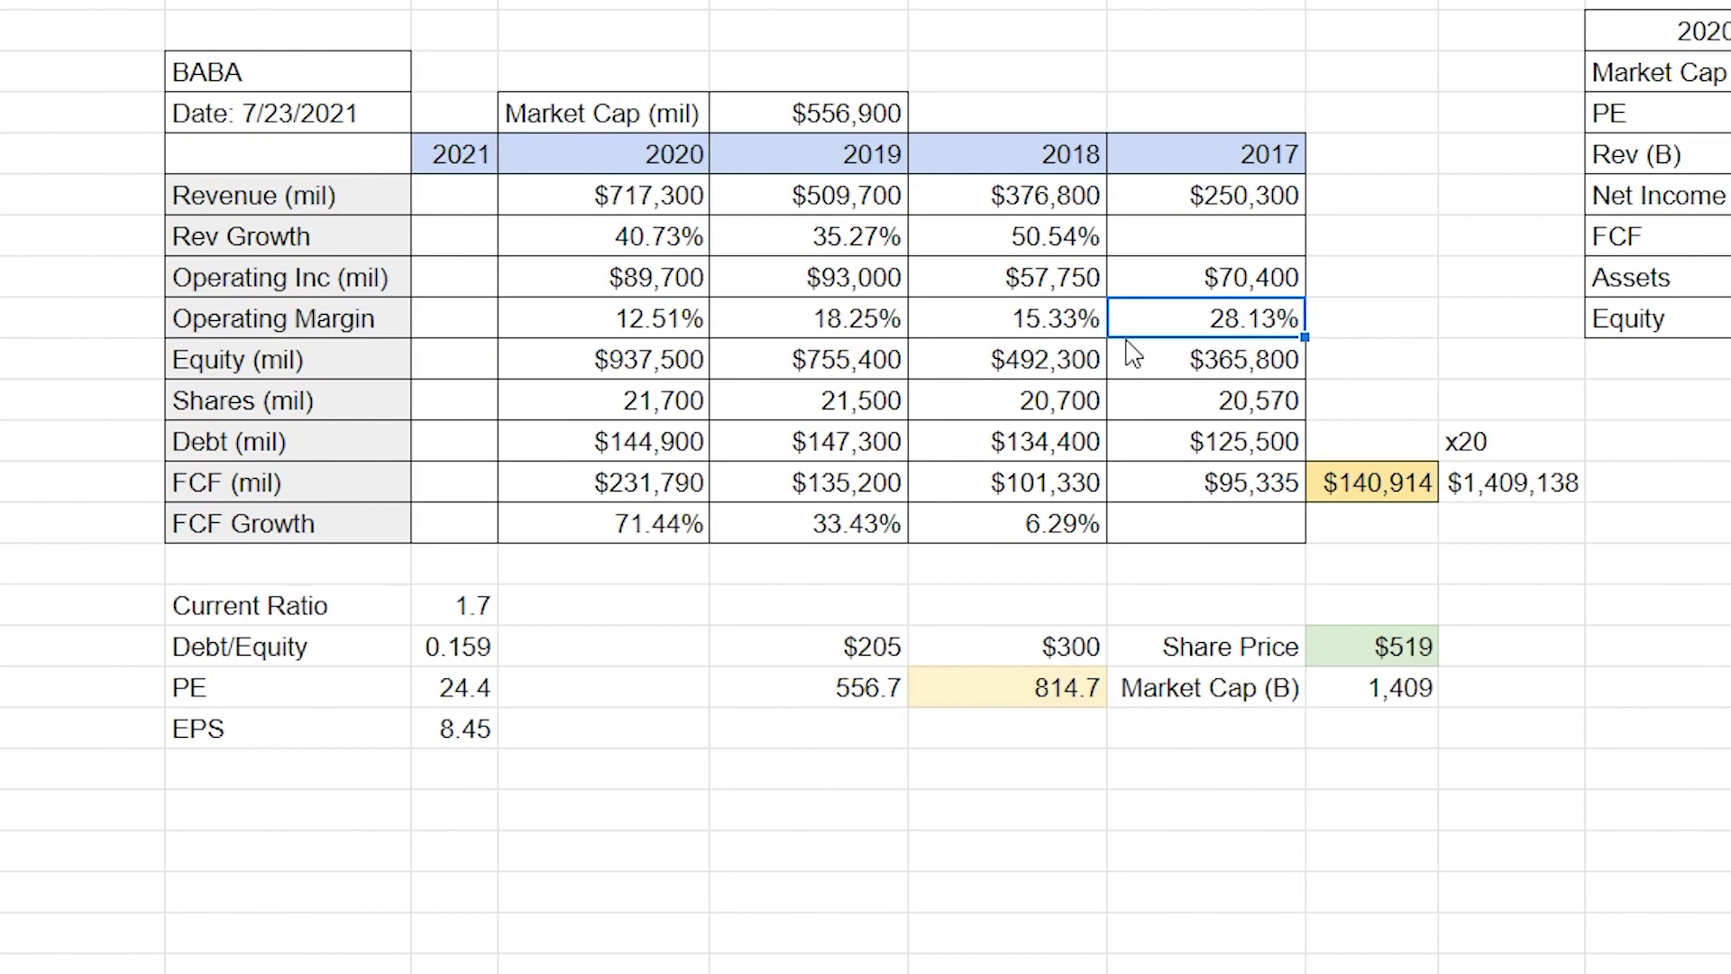
Select the 2017 equity cell, switch to Yahoo Finance and show Alibaba's balance sheet with quarterly figures.
left_click(1200, 370)
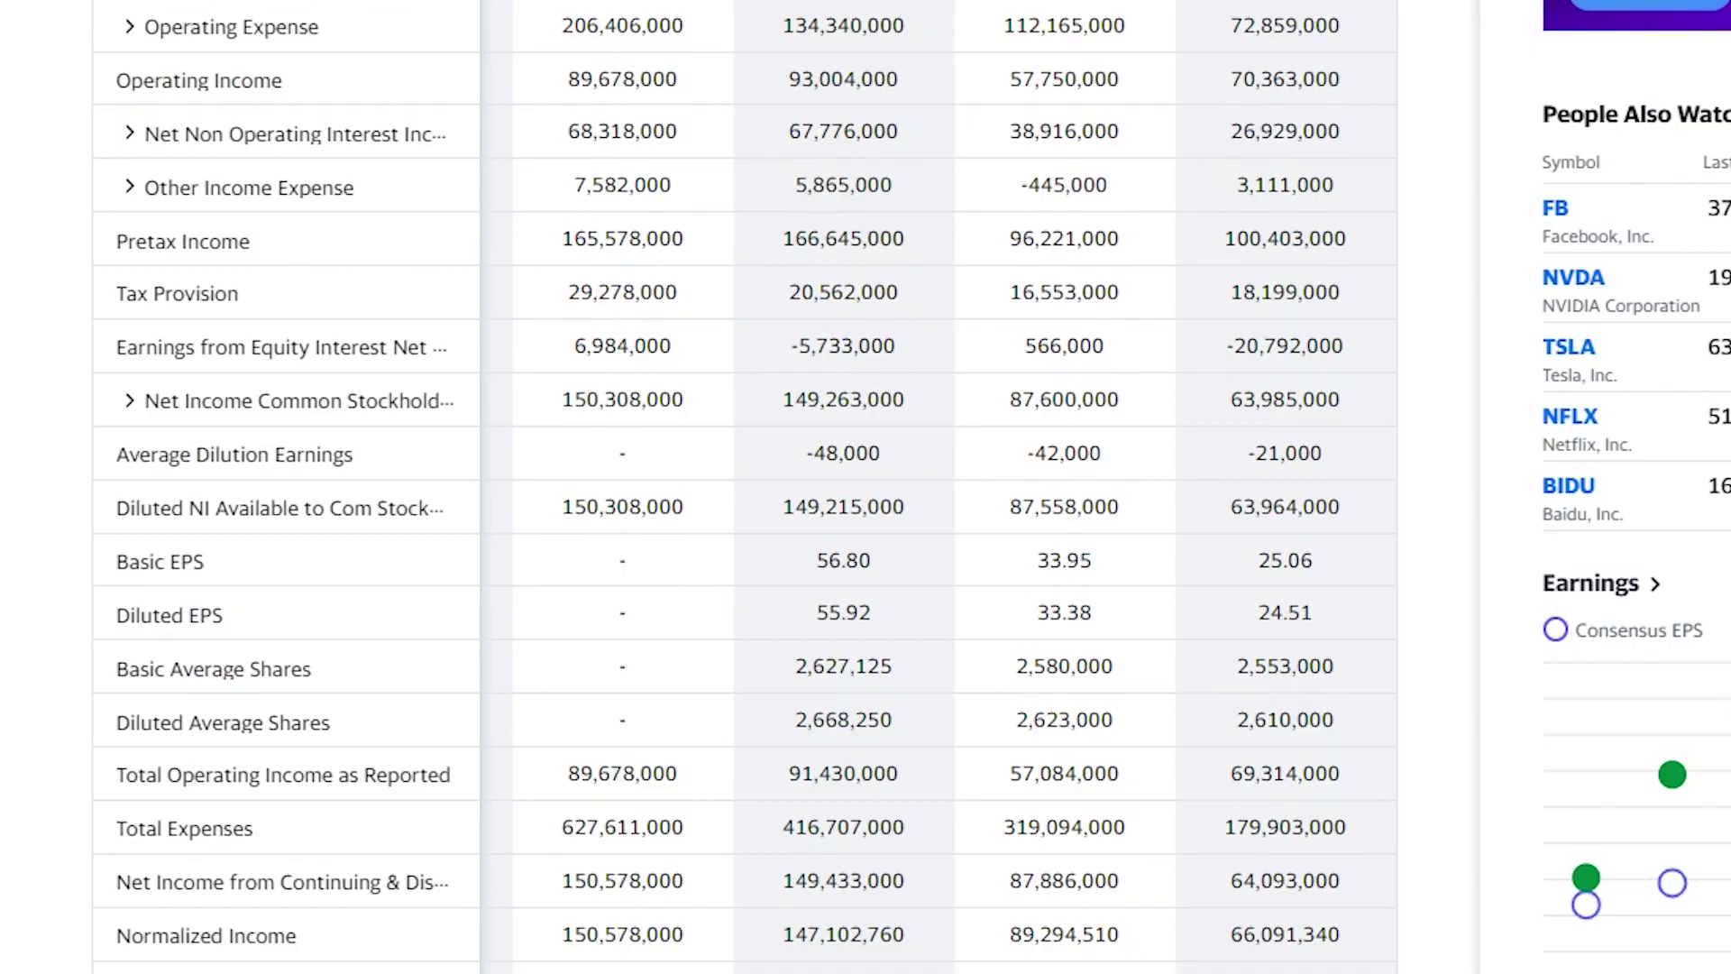
scroll(398, 69, "up", 5)
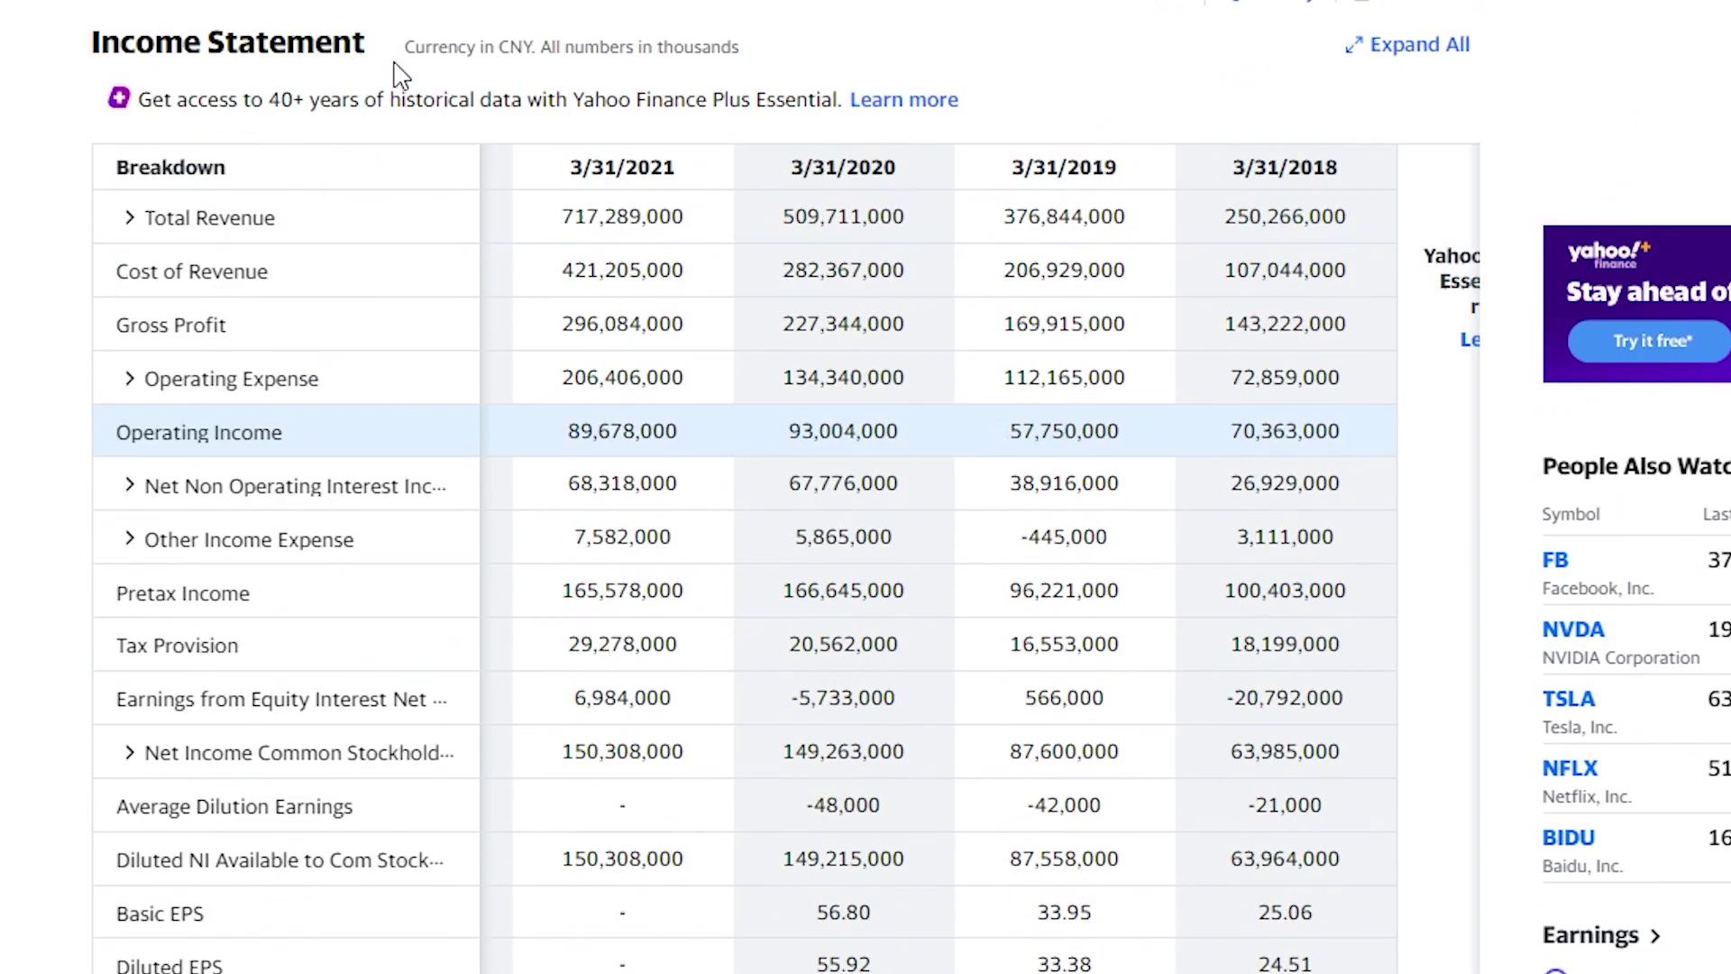
left_click(432, 110)
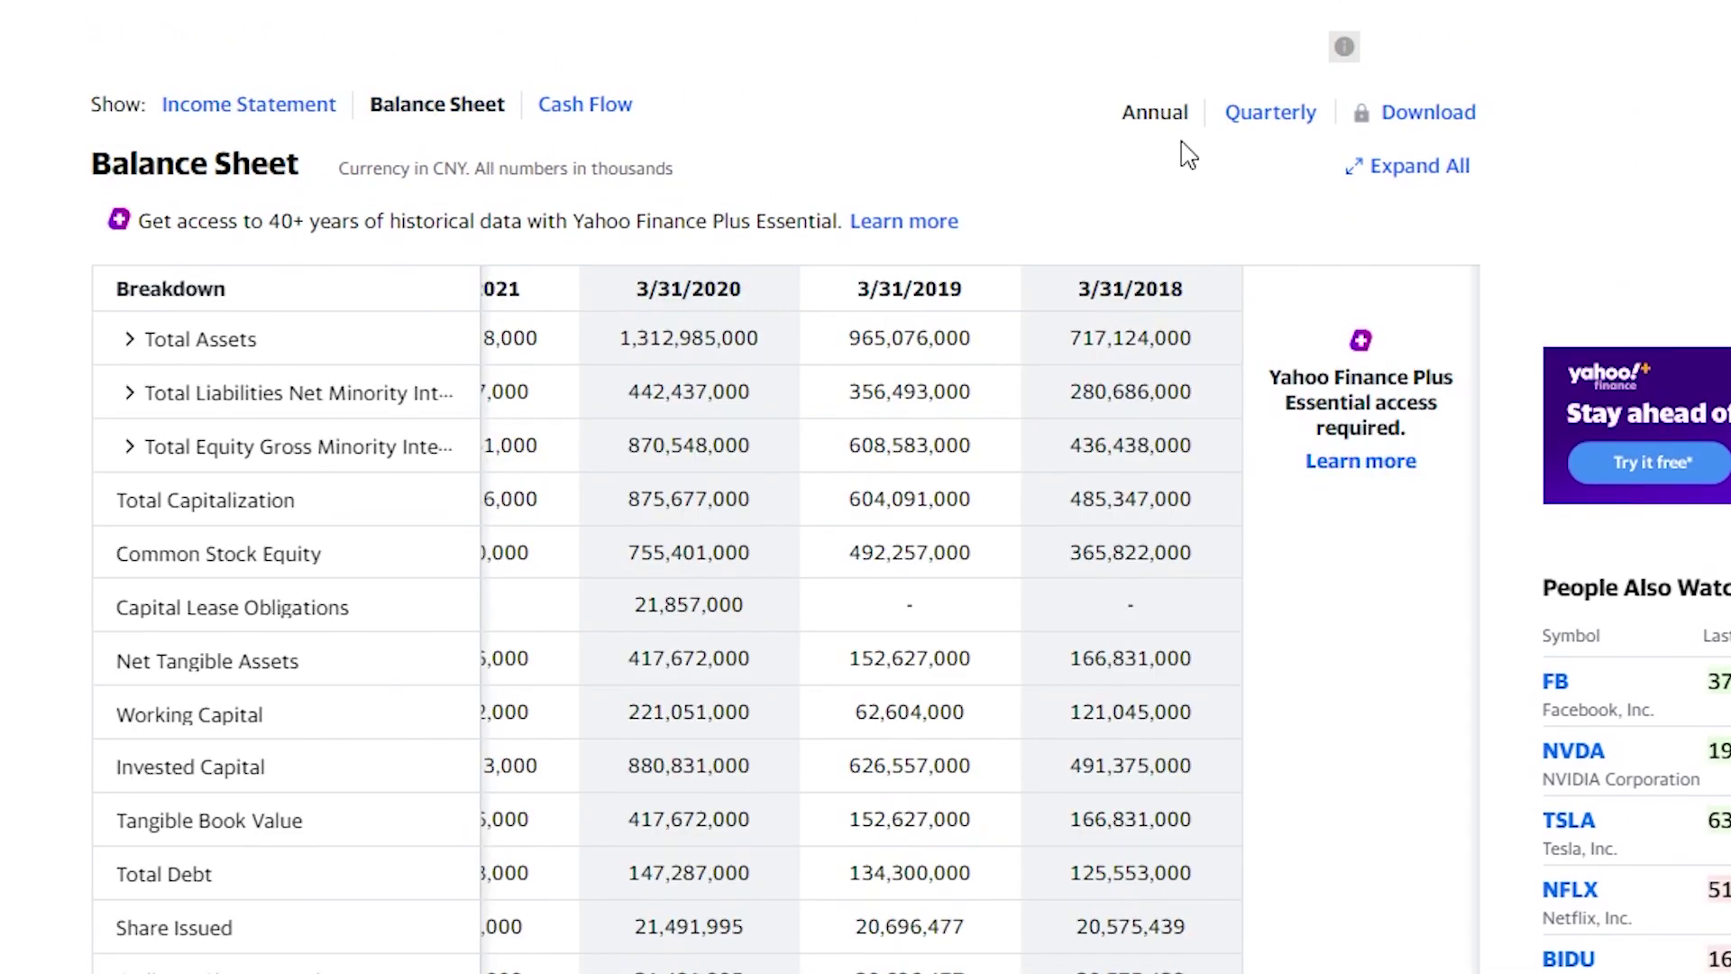
left_click(1223, 113)
scroll(677, 446, "down", 2)
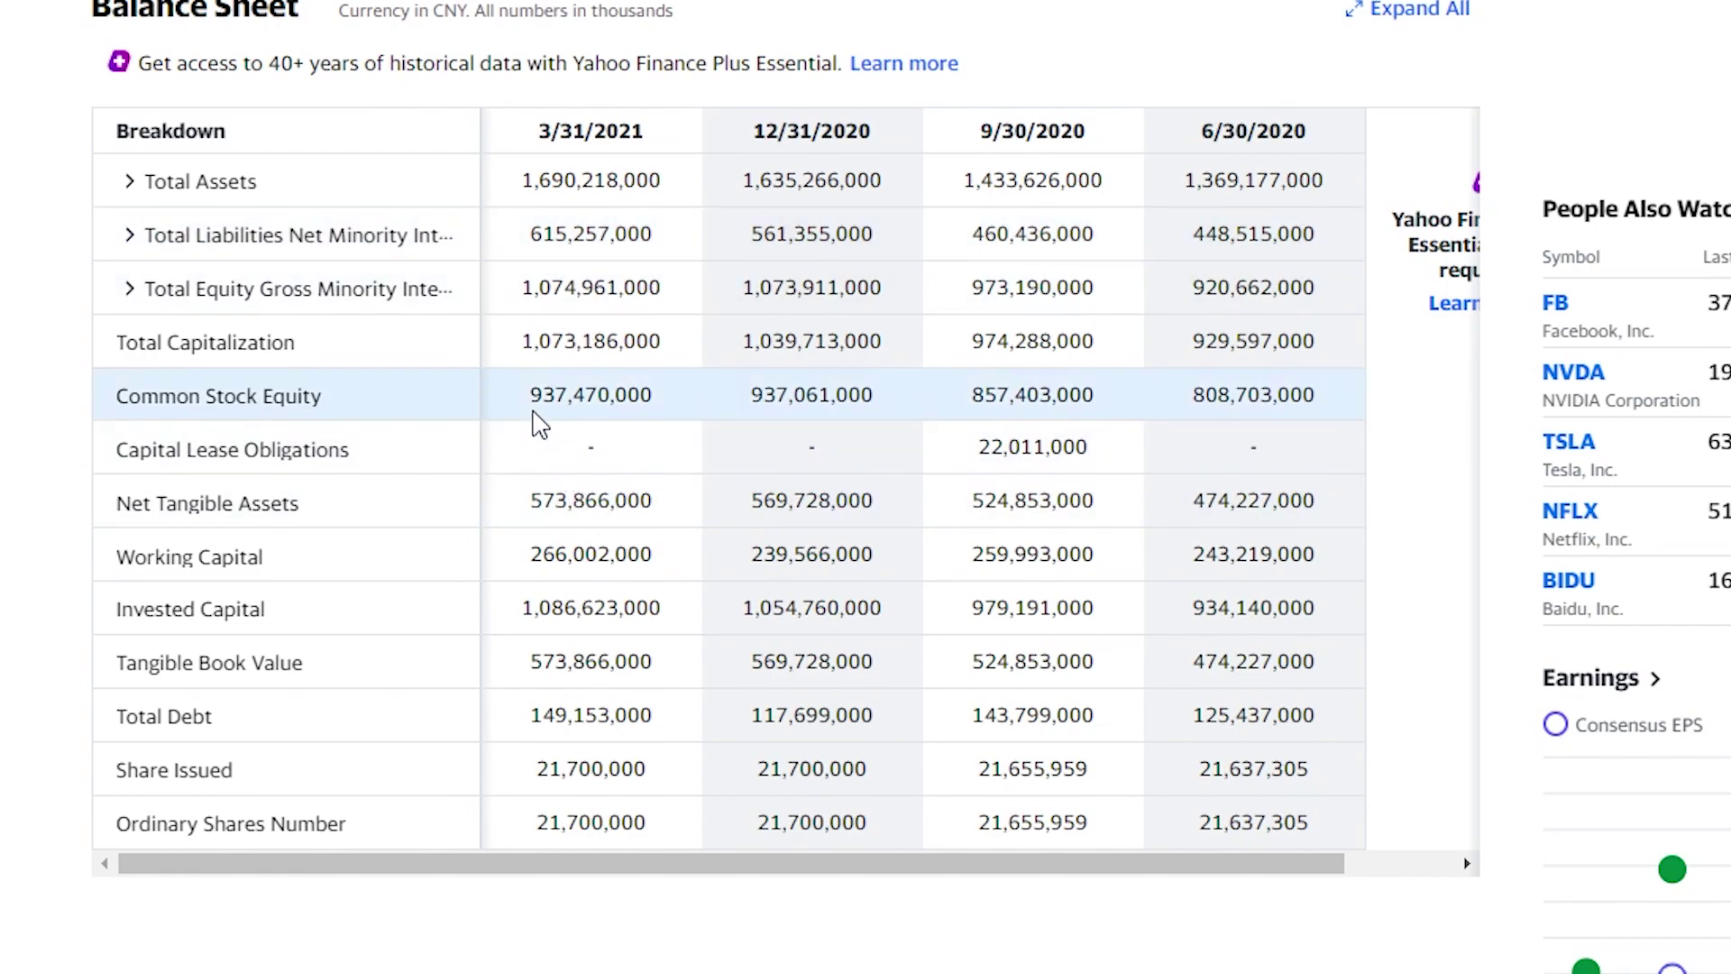
Check the 3/31/2021 Common Stock Equity and Total Debt figures in the quarterly balance sheet.
left_click_drag(556, 394, 587, 394)
left_click(580, 390)
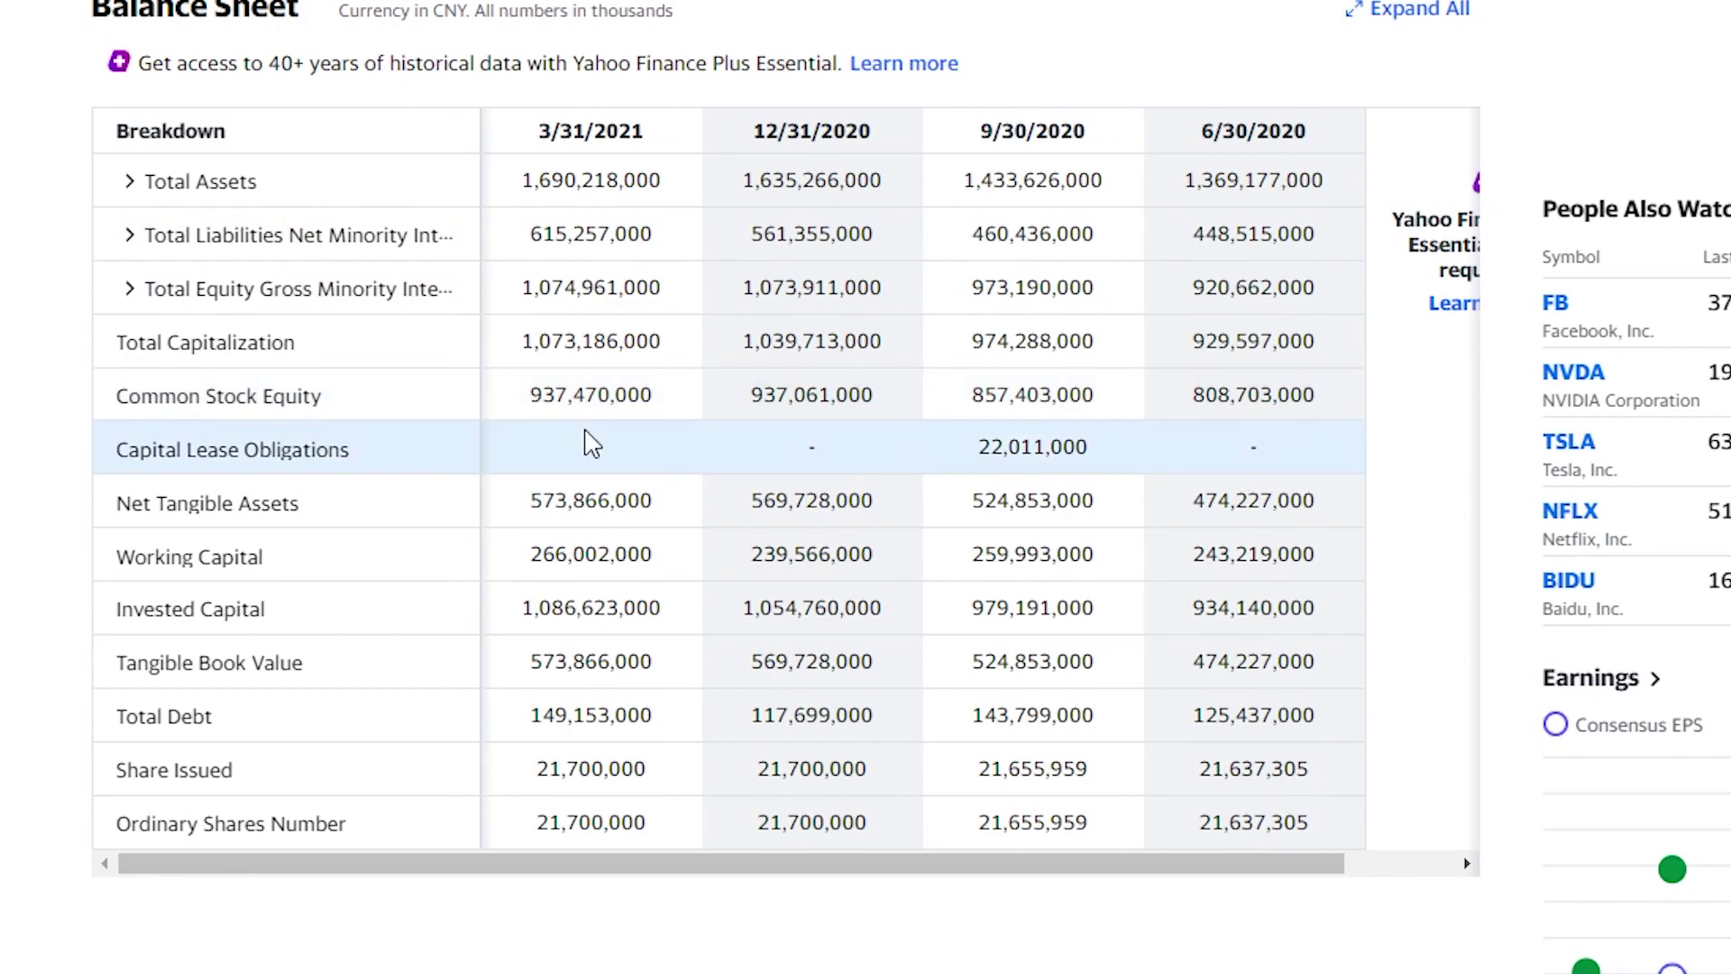
left_click_drag(530, 721, 568, 741)
left_click(565, 730)
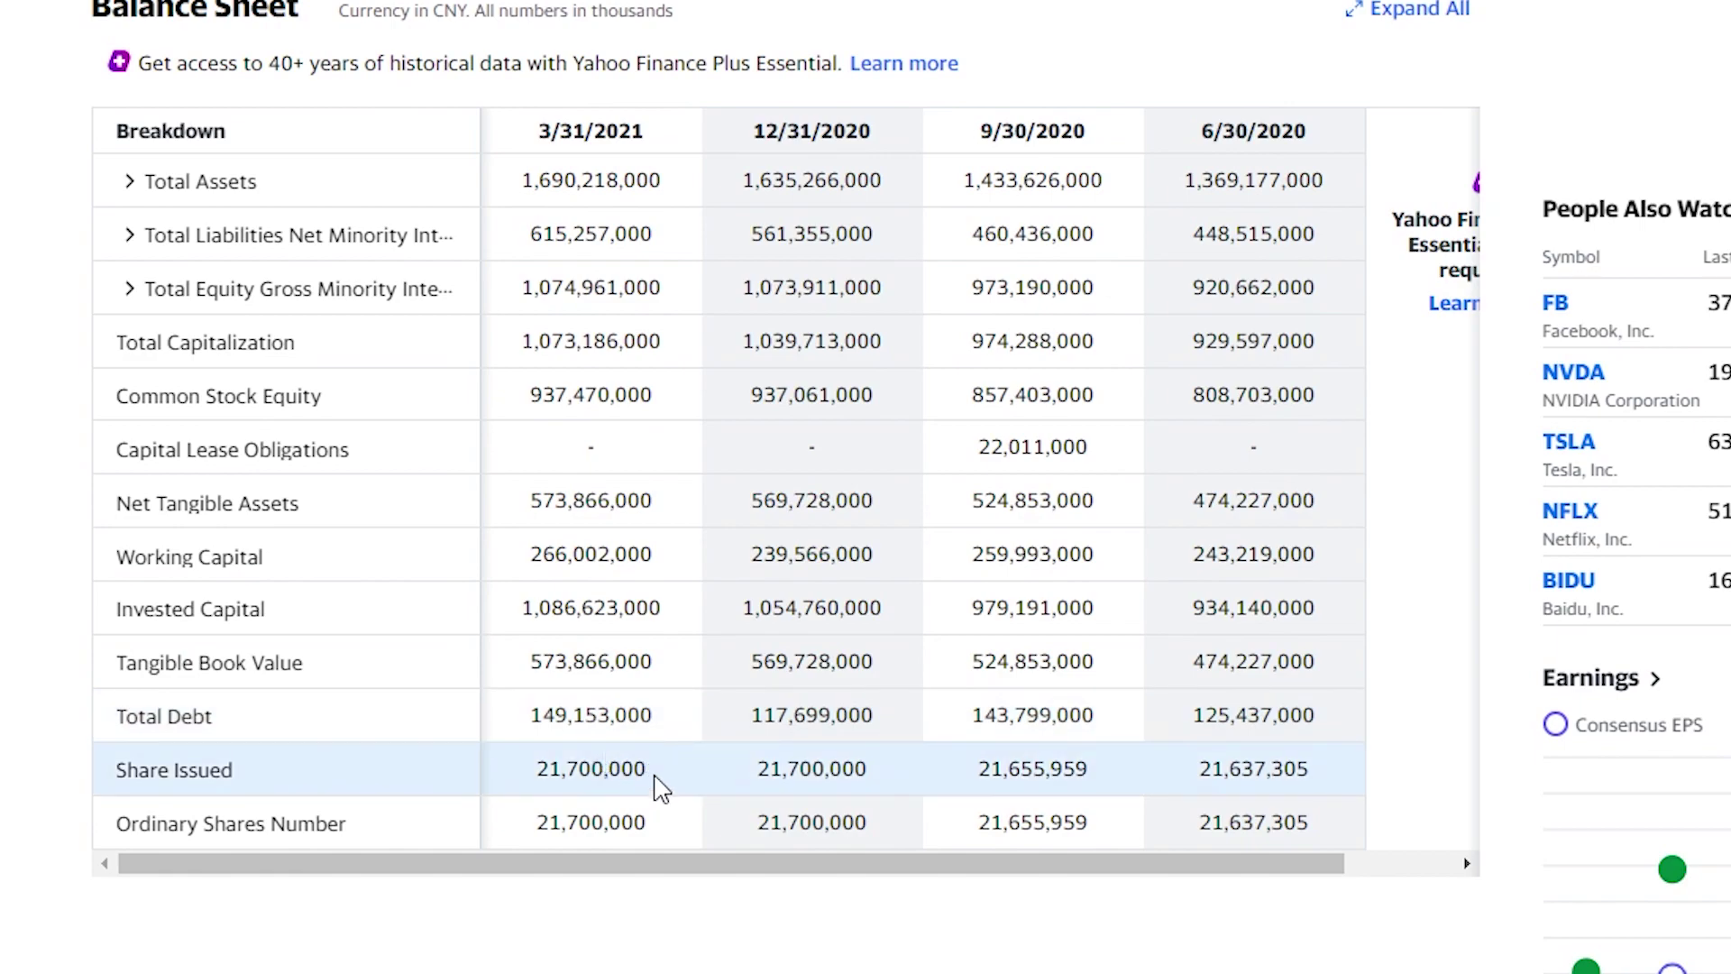
Switch back to the spreadsheet and examine BABA's Equity and Shares rows from 2017 to 2020.
left_click(1172, 4)
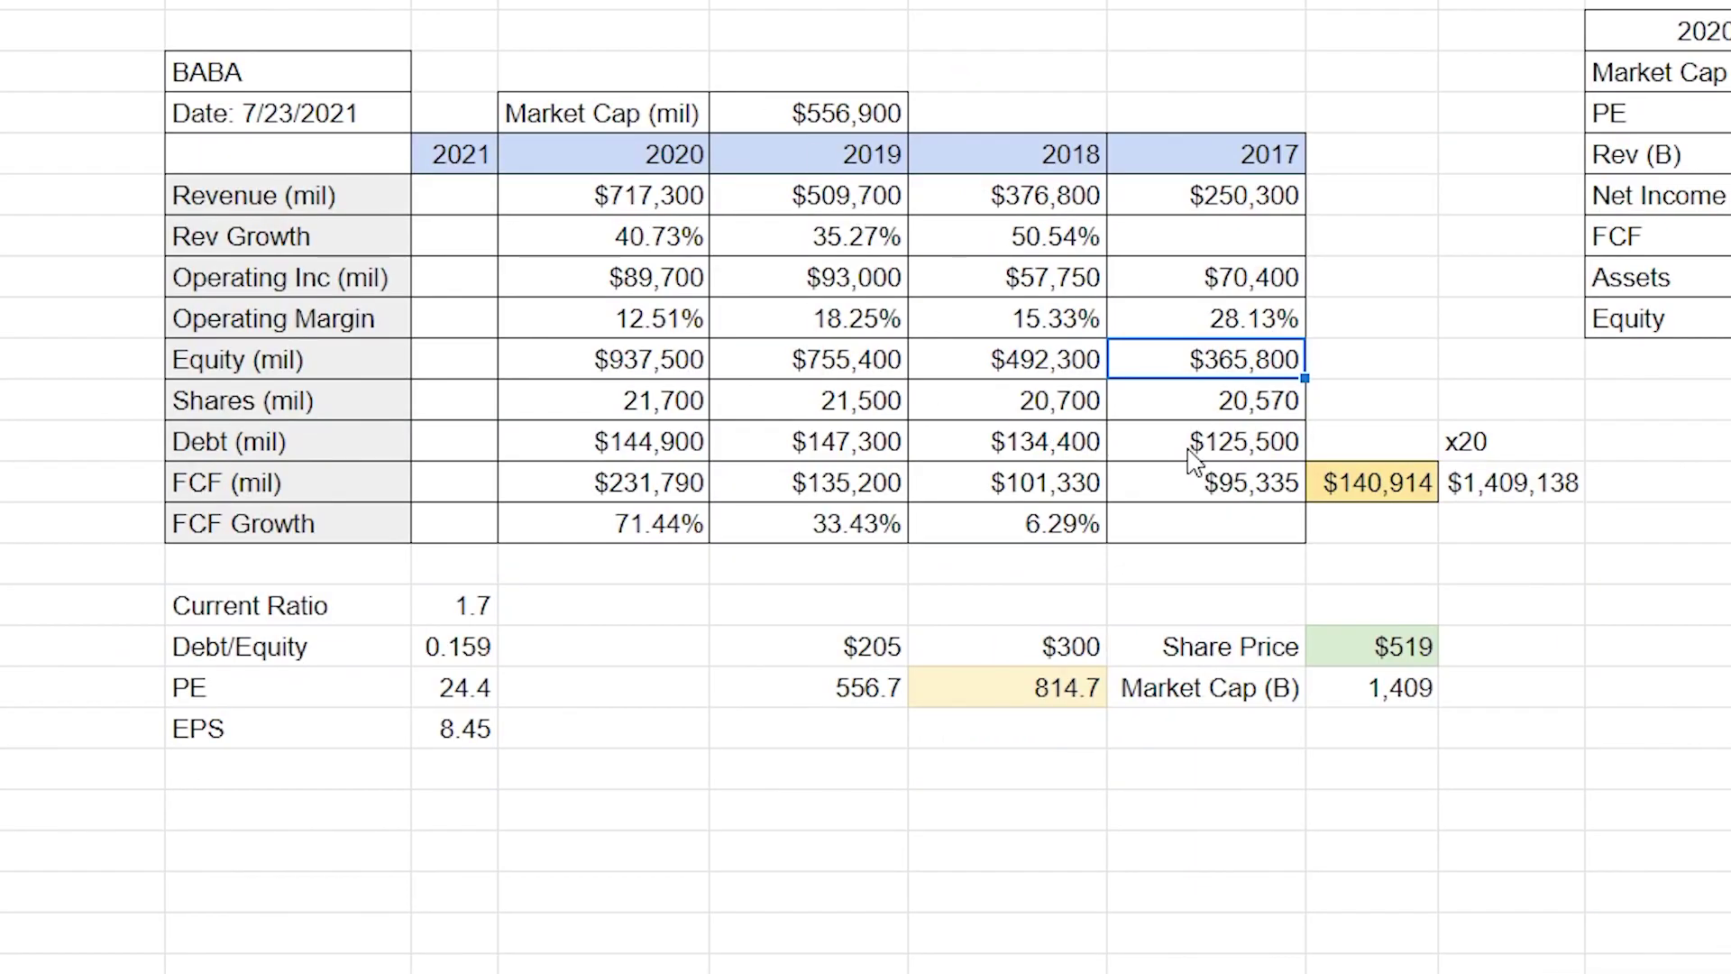
mouse_move(1194, 456)
left_mouse_down()
mouse_move(990, 449)
mouse_move(1190, 434)
left_mouse_up()
left_click_drag(1208, 371, 631, 366)
left_click(631, 365)
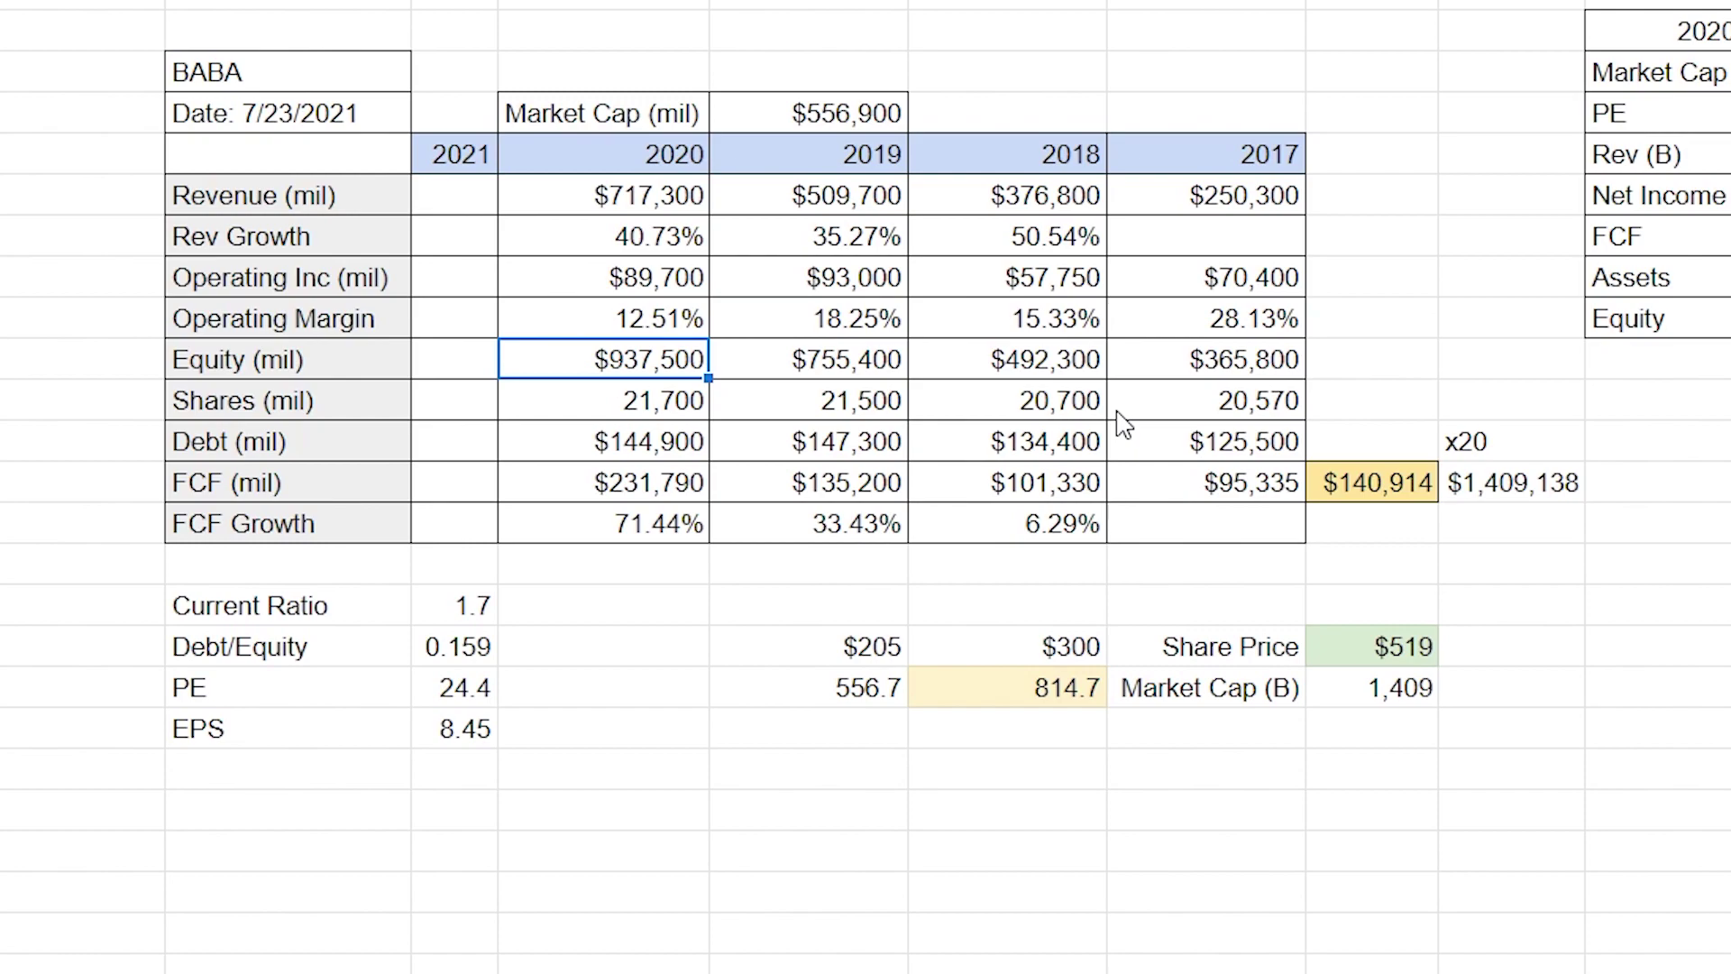
left_click_drag(1206, 407, 694, 410)
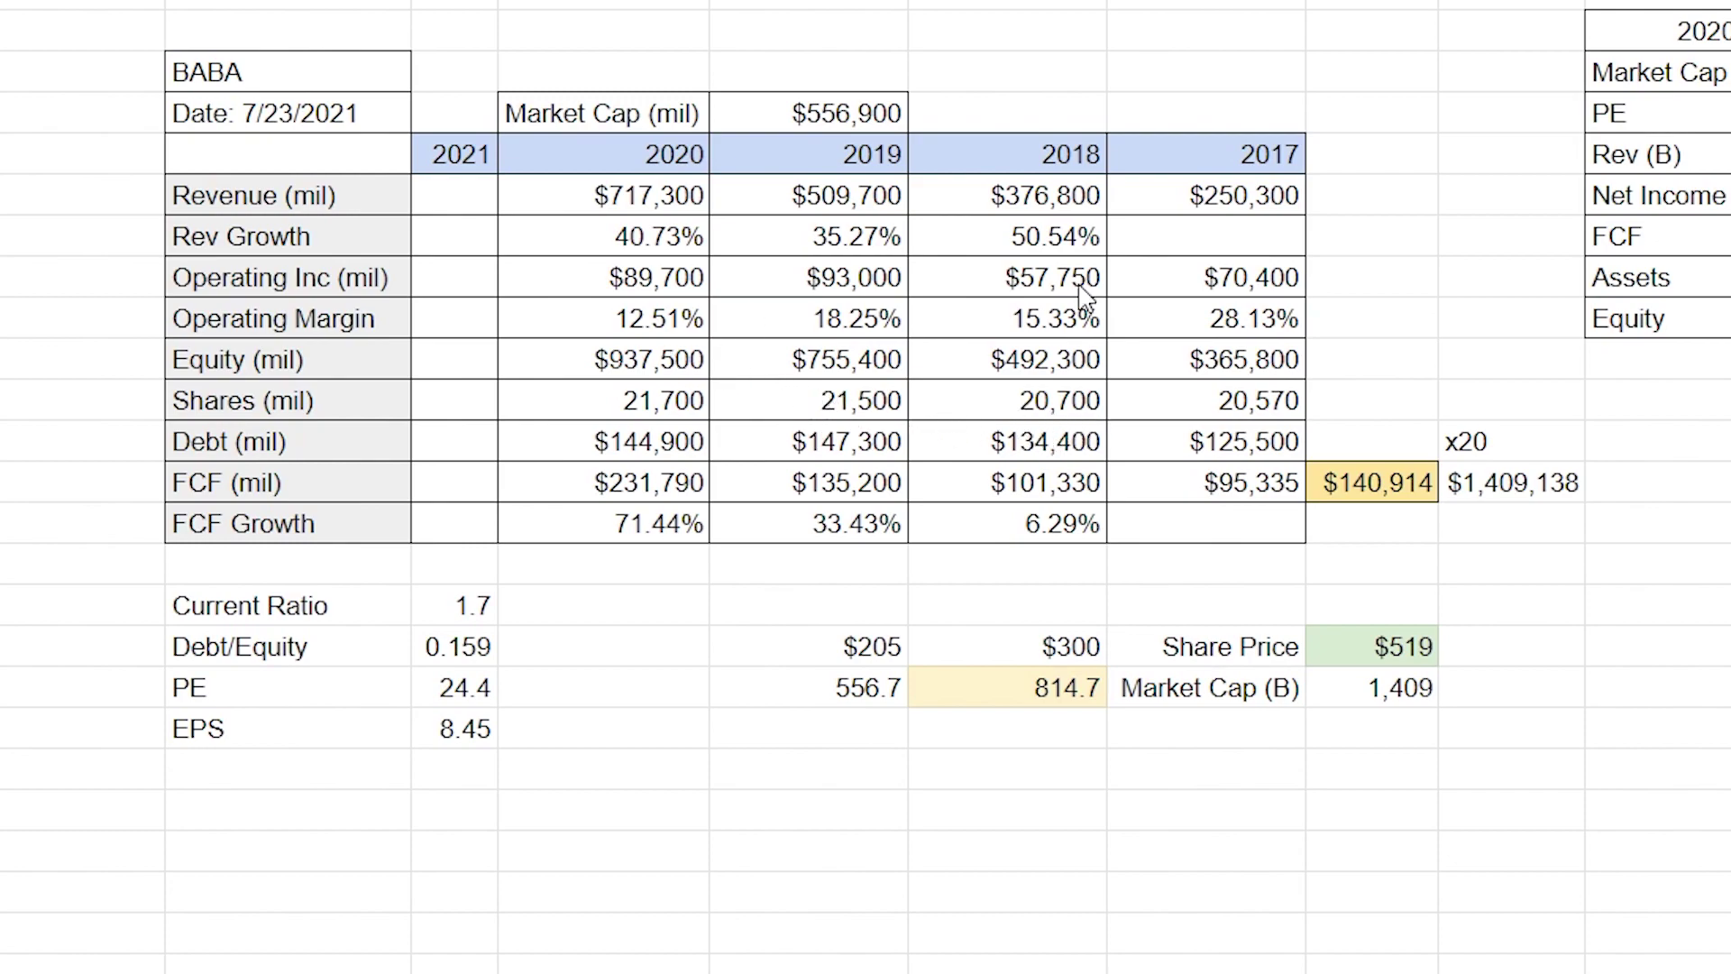
Compare BABA's Debt row across 2017 to 2020 and recheck the share counts for 2018 to 2020.
left_click_drag(677, 442, 1022, 478)
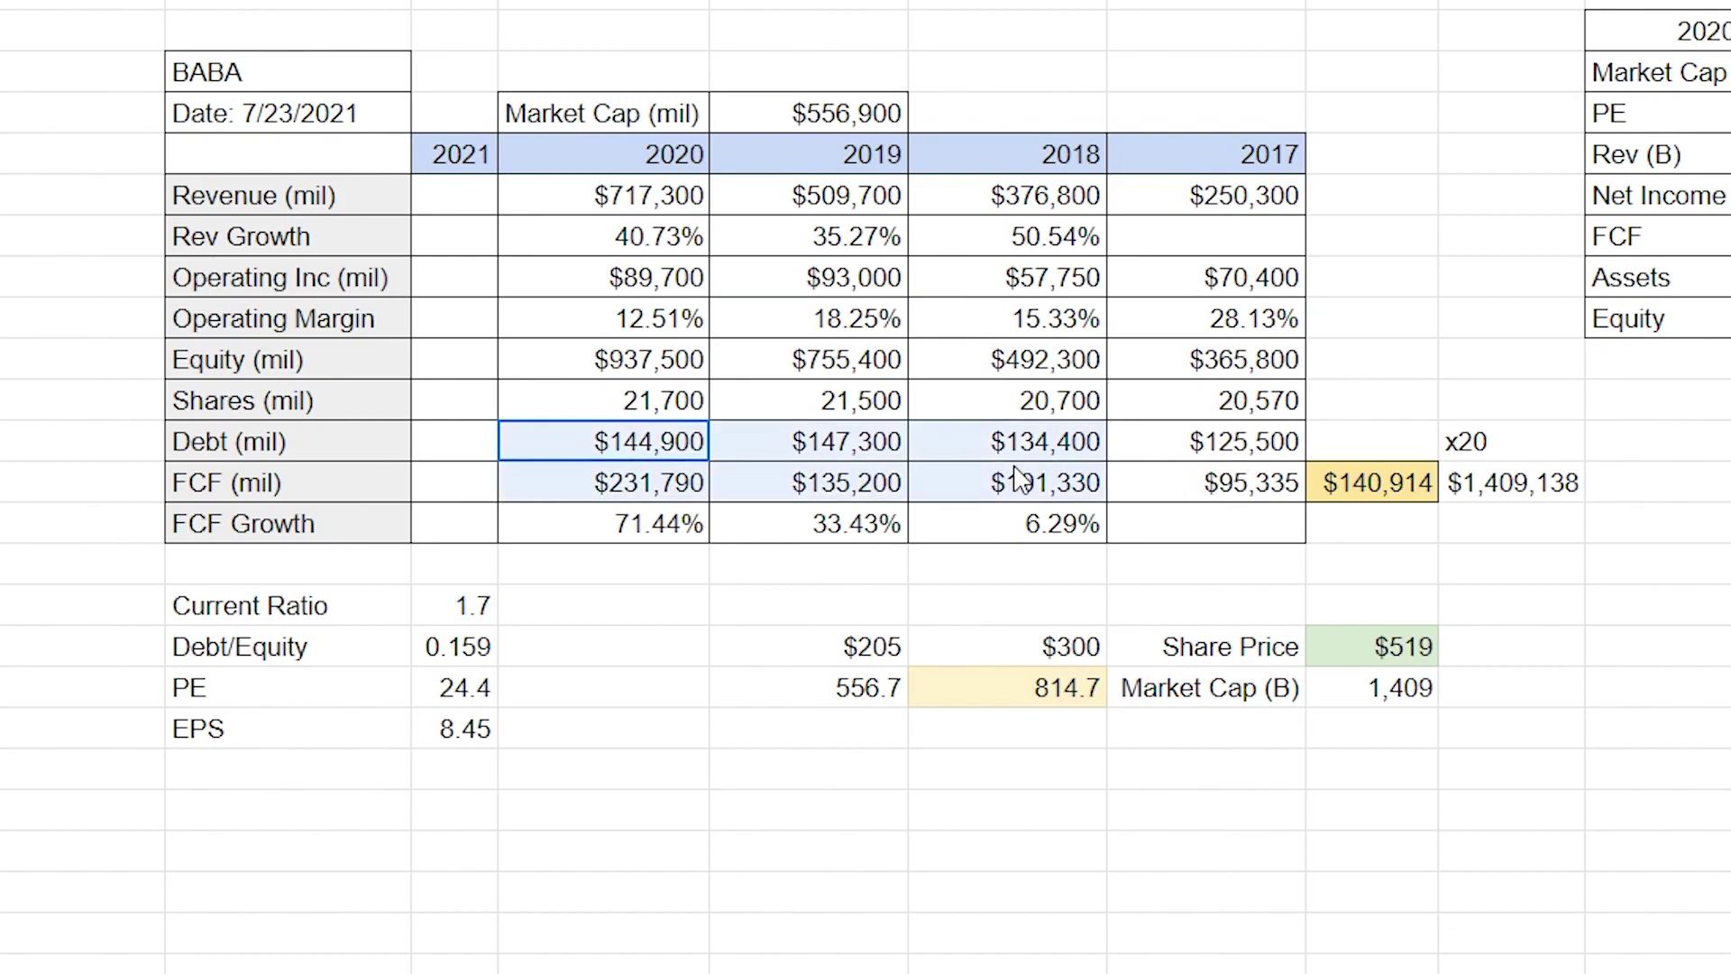
left_click(1148, 446)
left_click(709, 446)
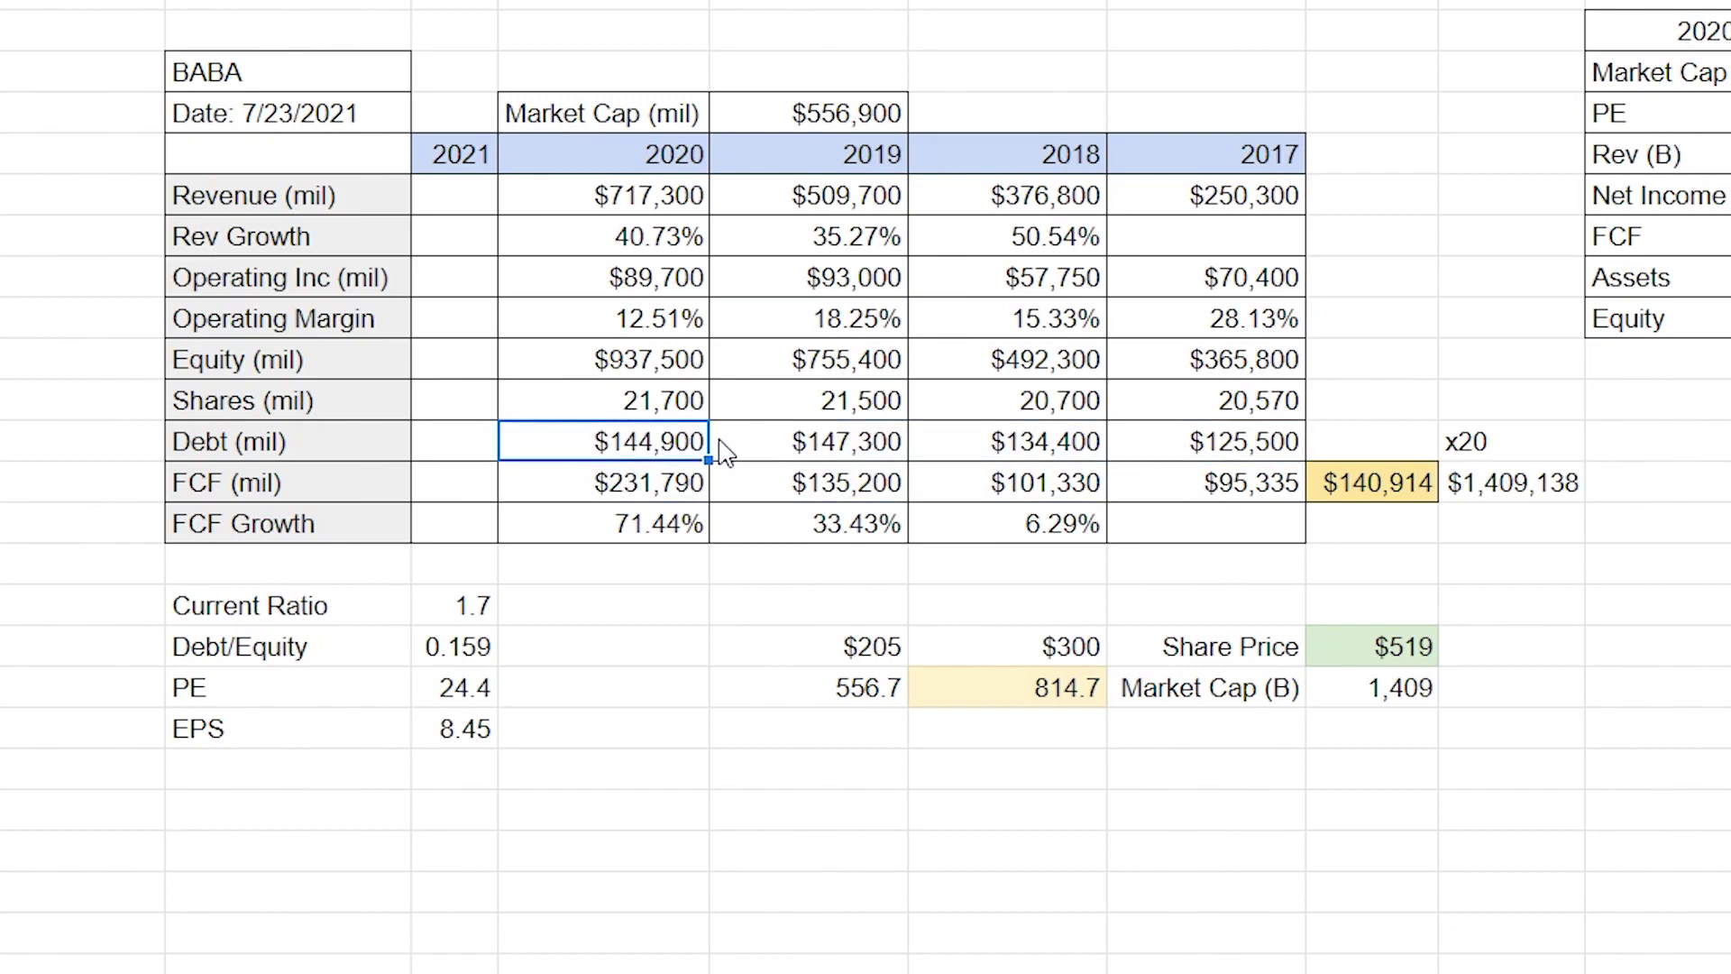
left_click_drag(649, 401, 908, 404)
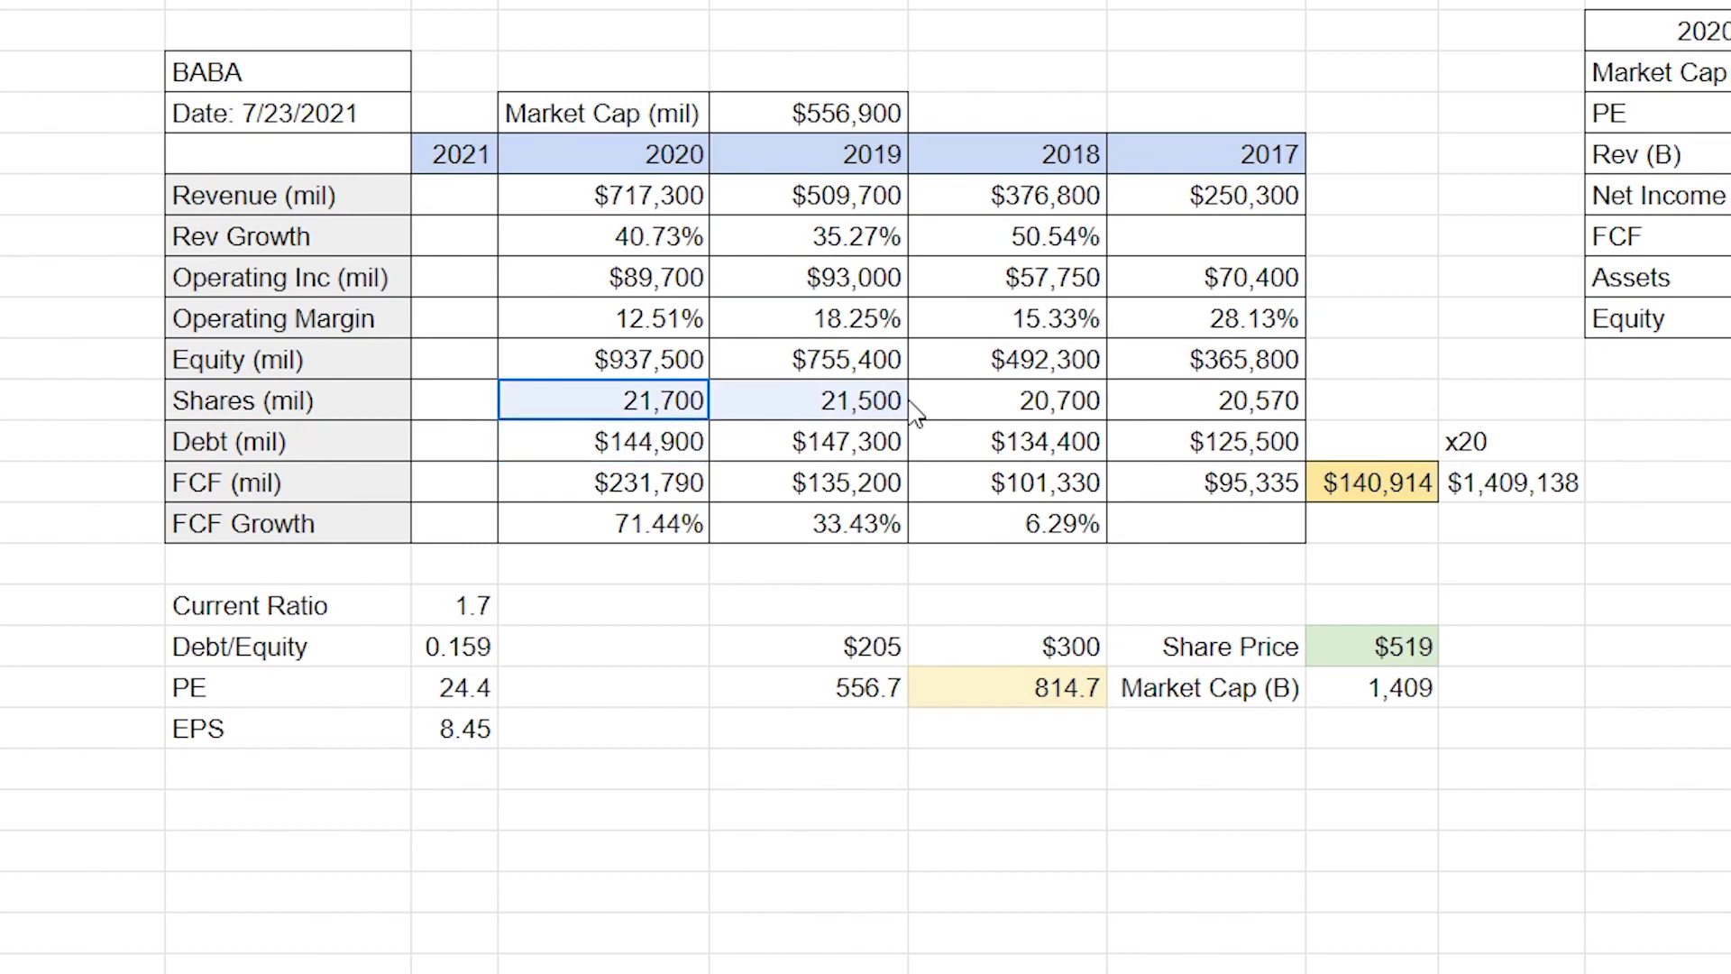
left_click(952, 405)
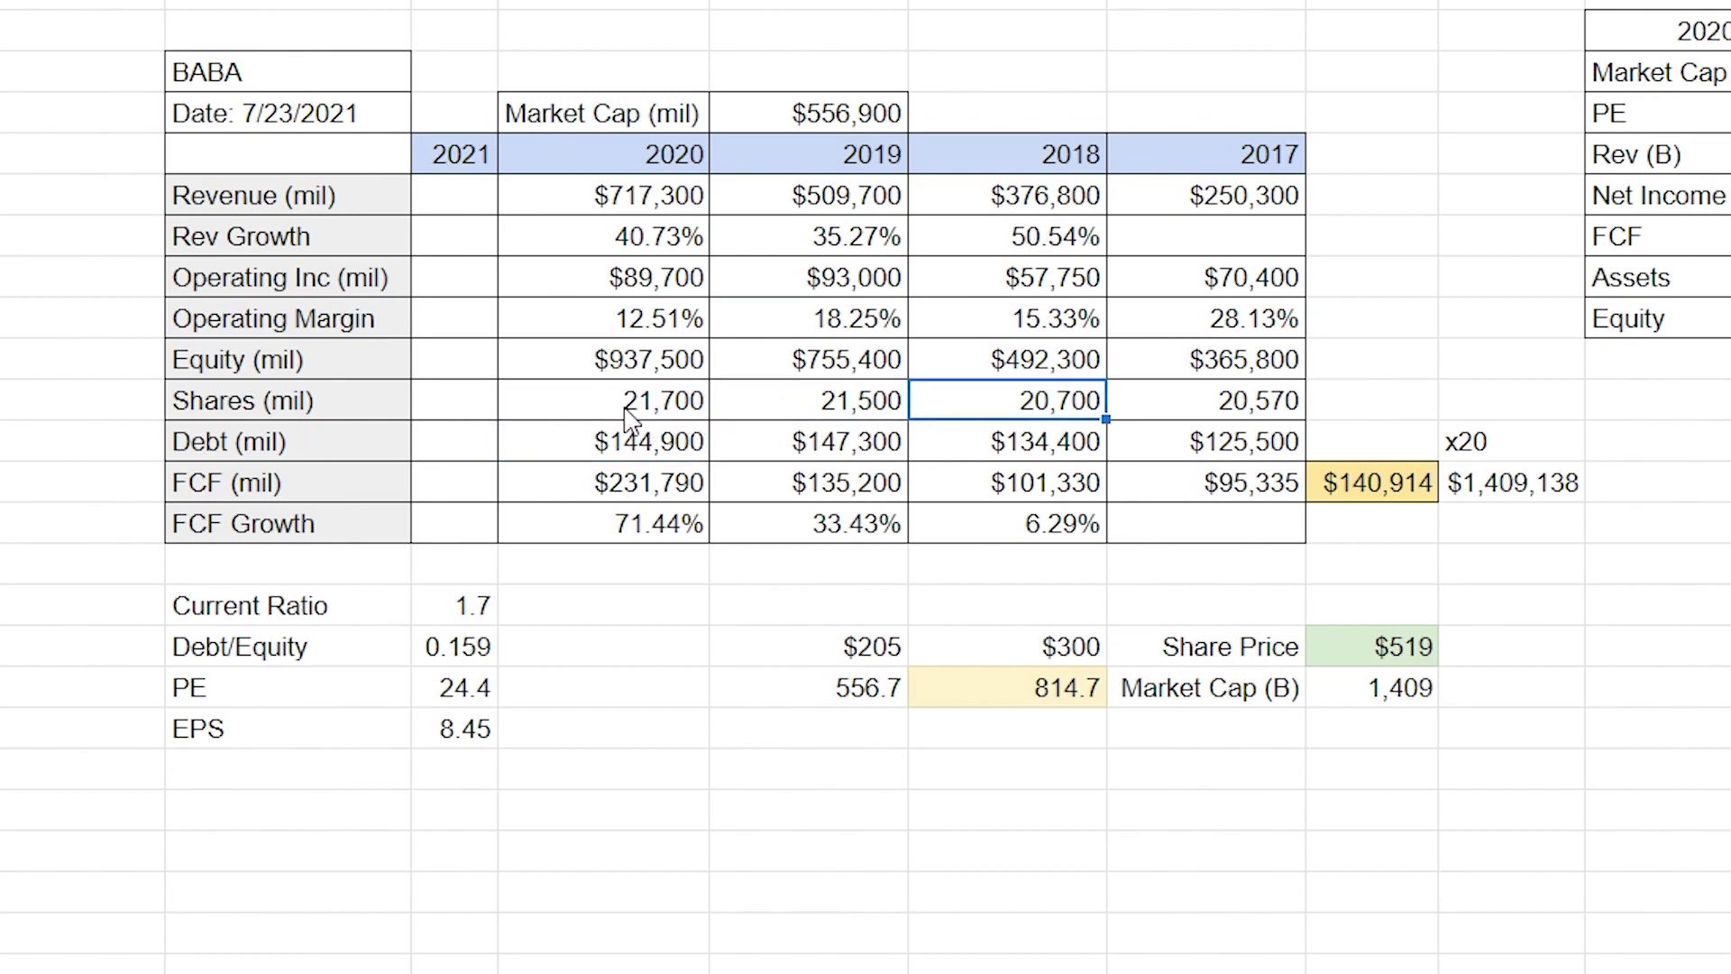
Examine BABA's free cash flow in 2017 and 2020 and its yearly FCF growth rates.
left_click(1205, 505)
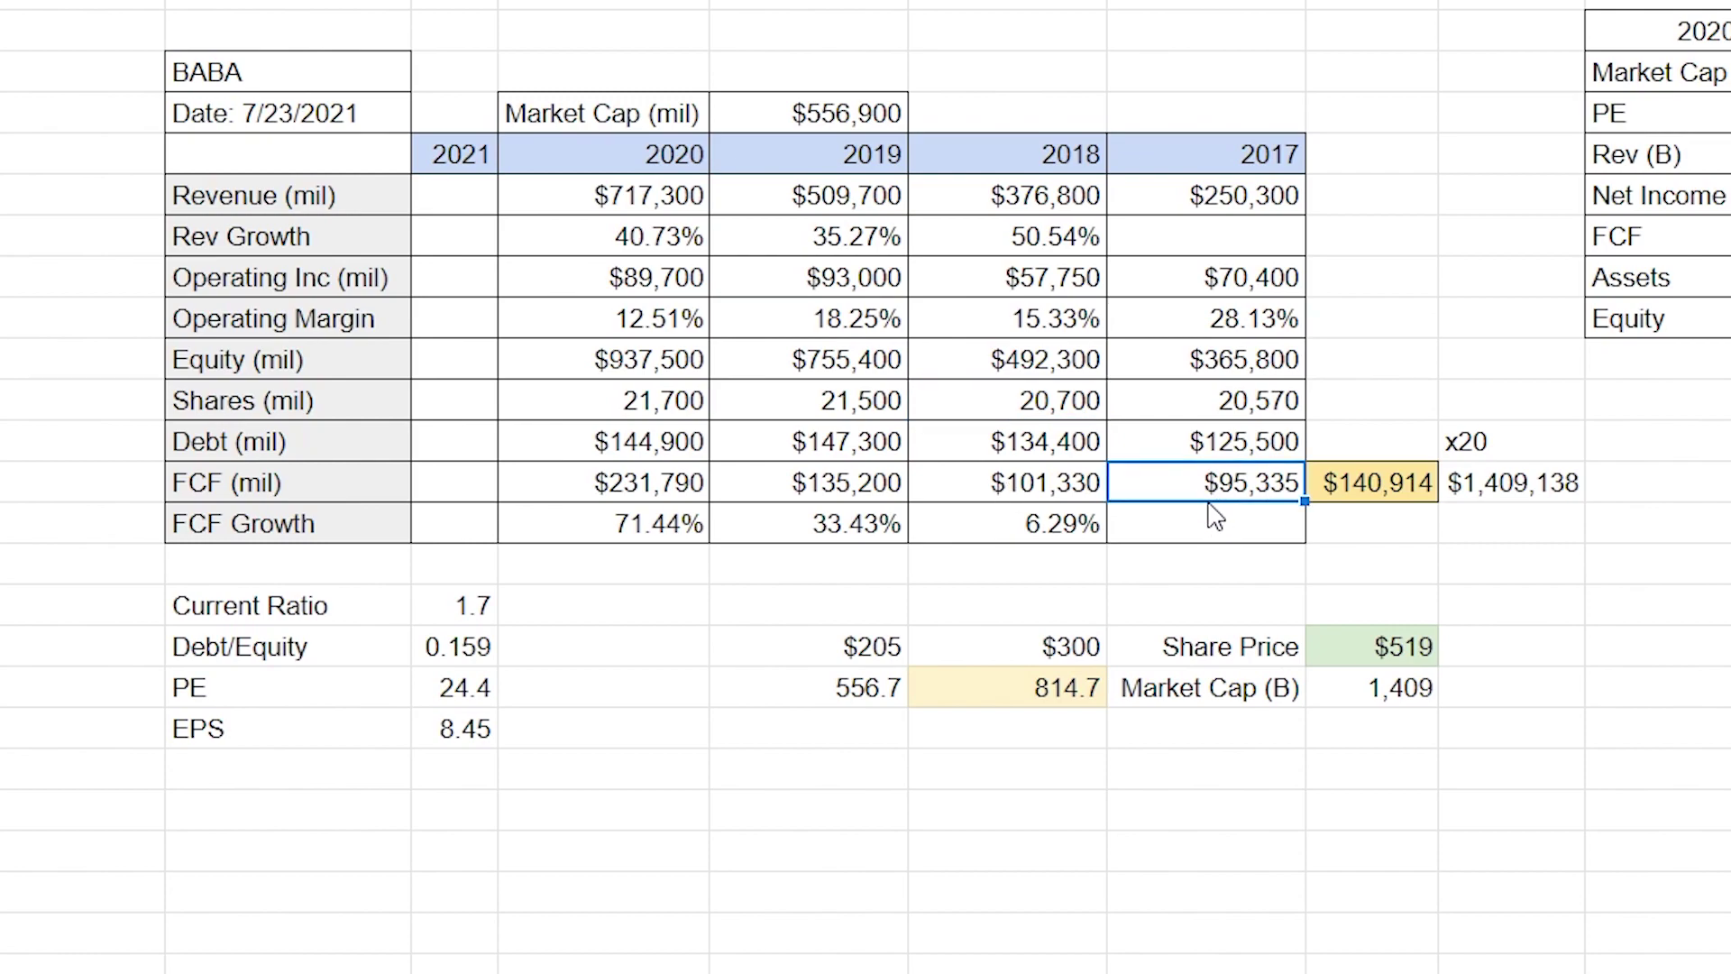
left_click(672, 497)
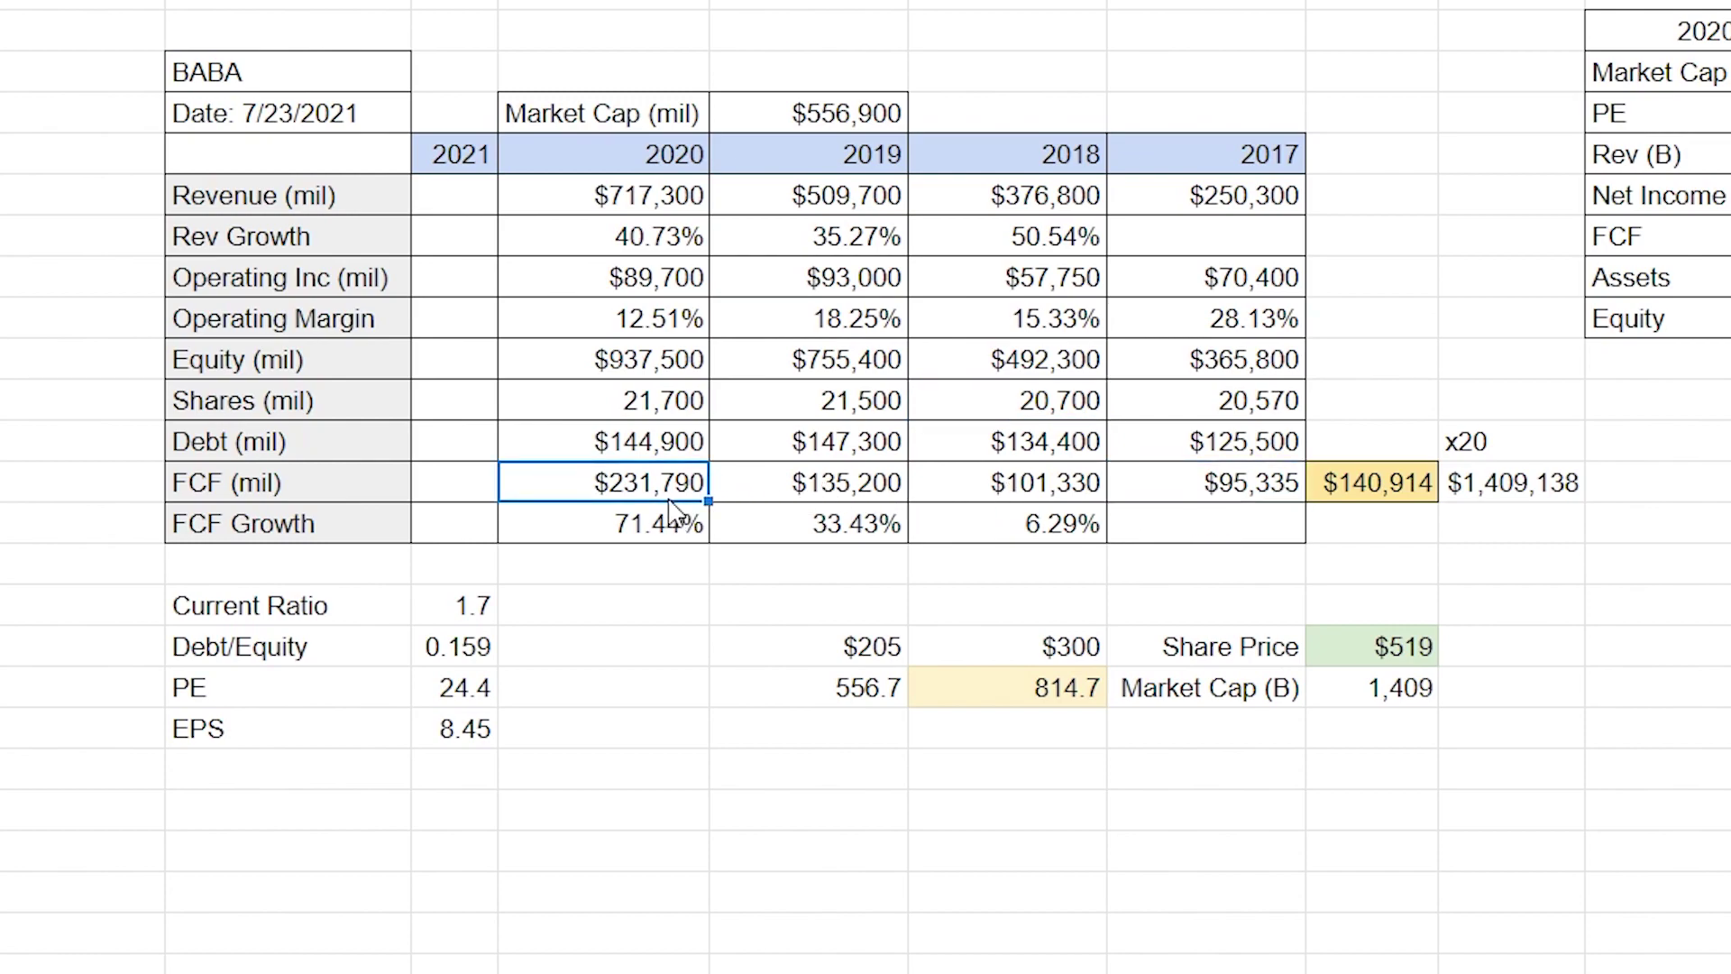
left_click(966, 534)
left_click(897, 544)
left_click(631, 535)
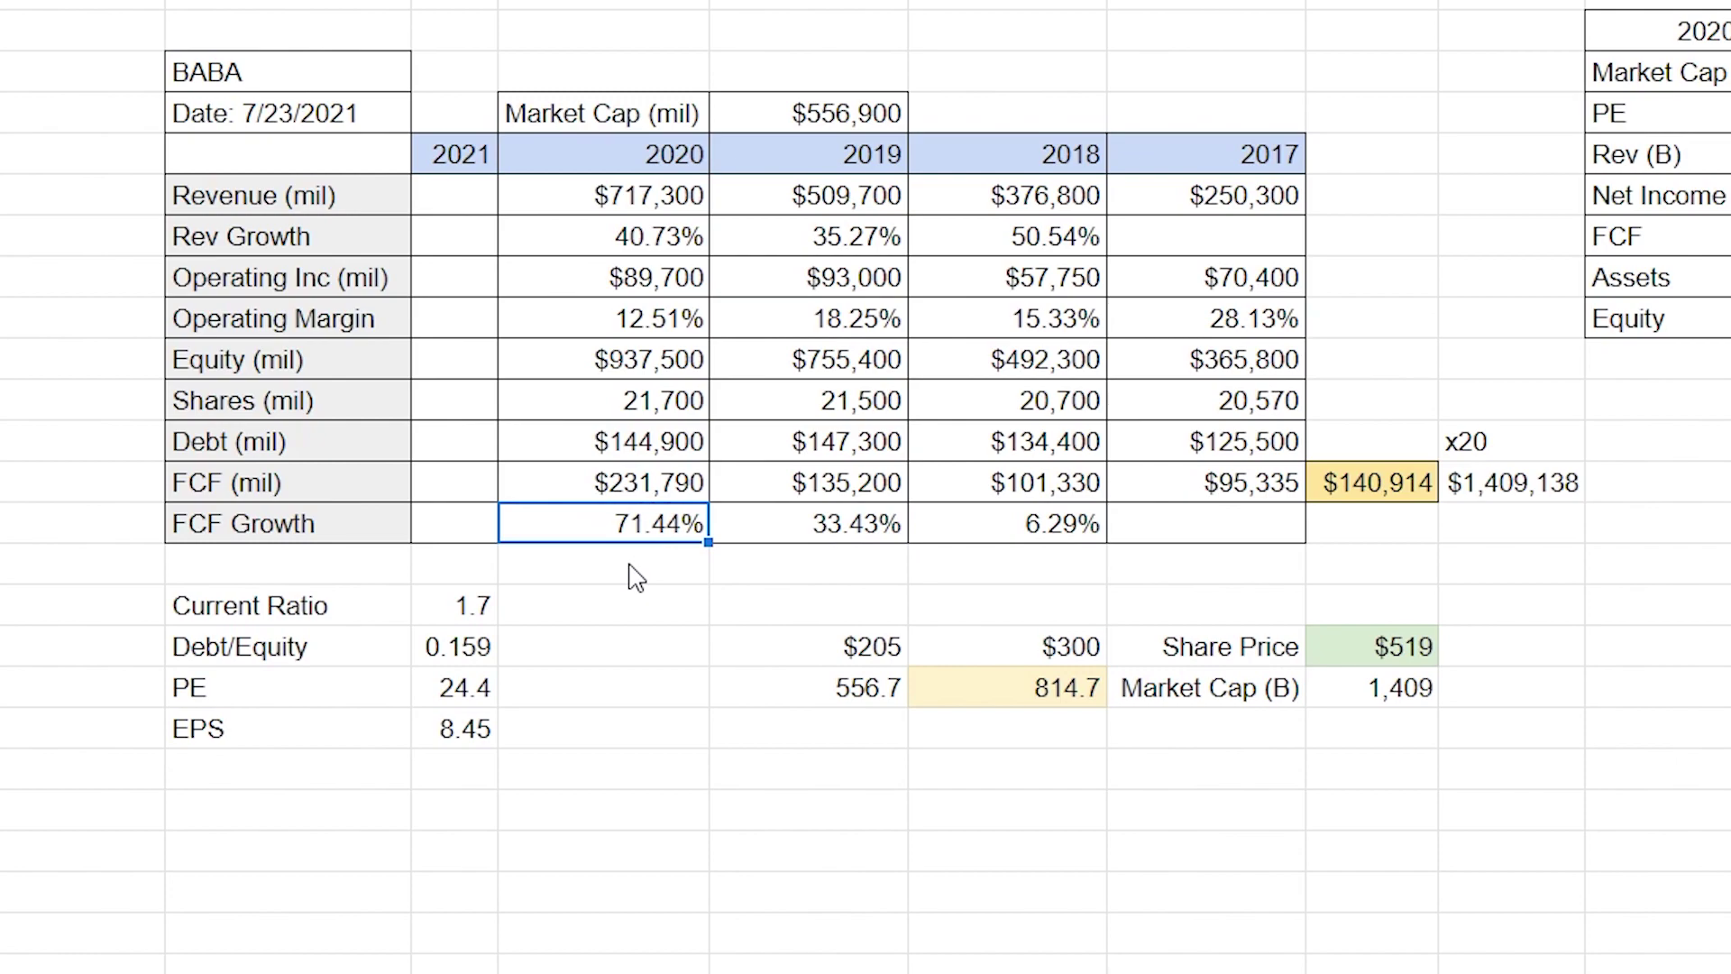
left_click(303, 491)
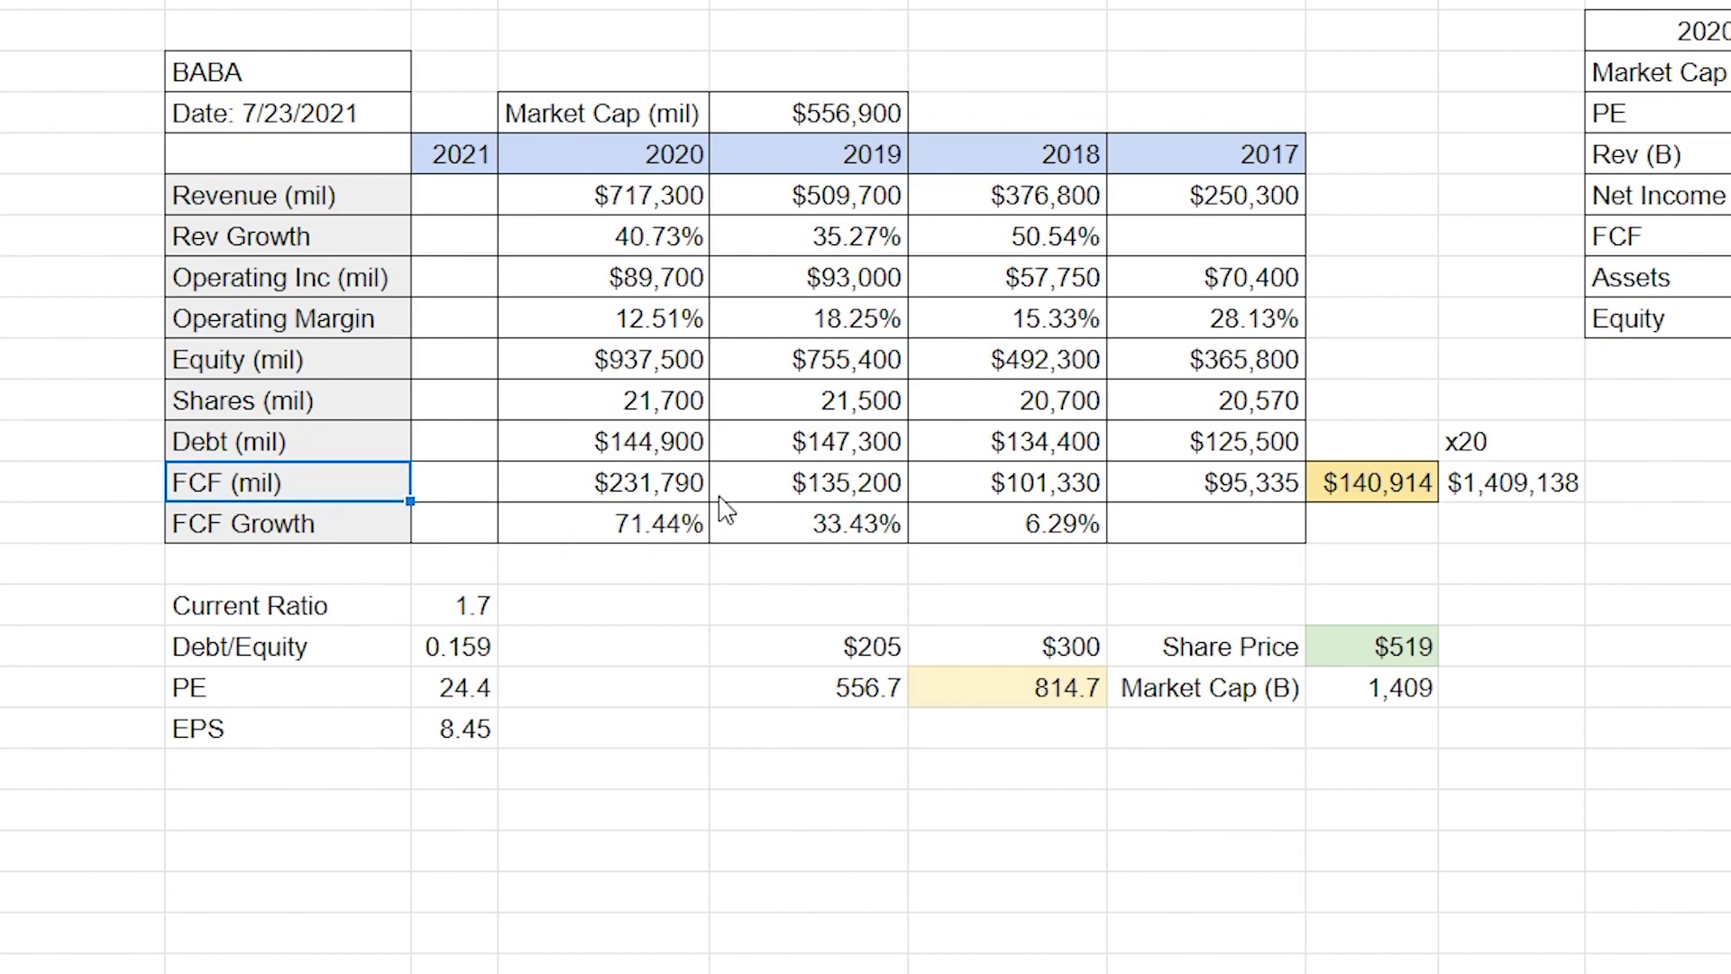
Inspect the average FCF and its x20 valuation, plus BABA's Current Ratio and Debt/Equity figures.
left_click(1467, 450)
left_click_drag(1488, 483, 1349, 474)
left_click(1371, 563)
left_click(464, 606)
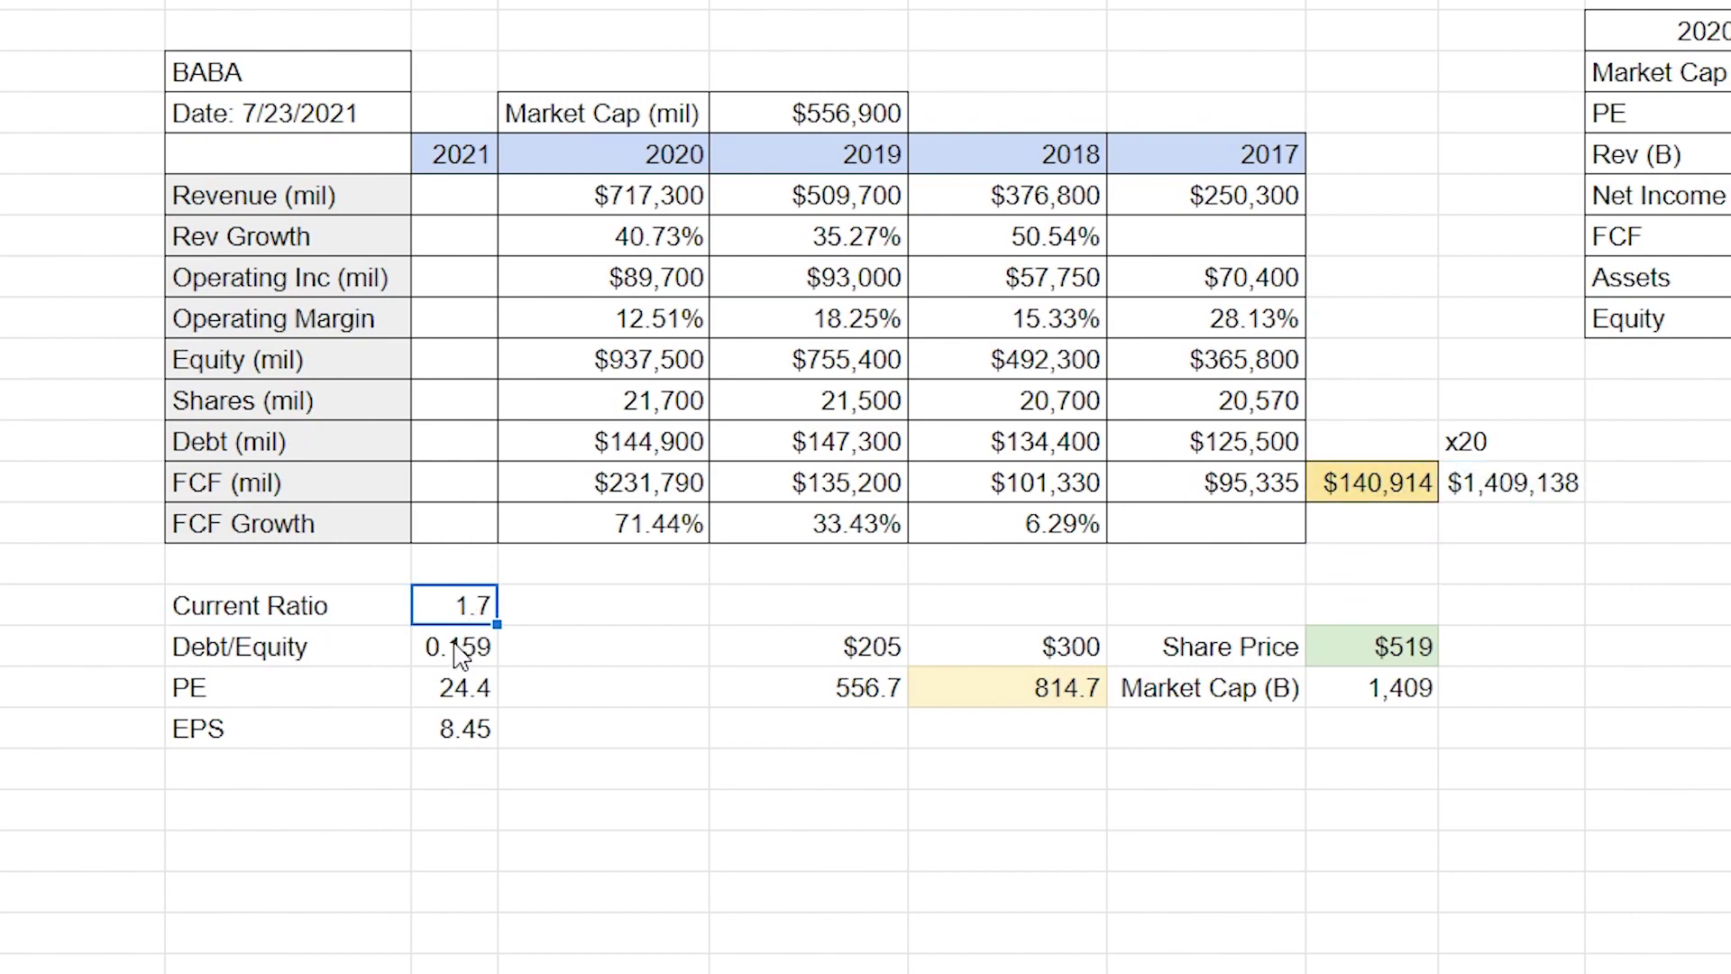
left_click(478, 651)
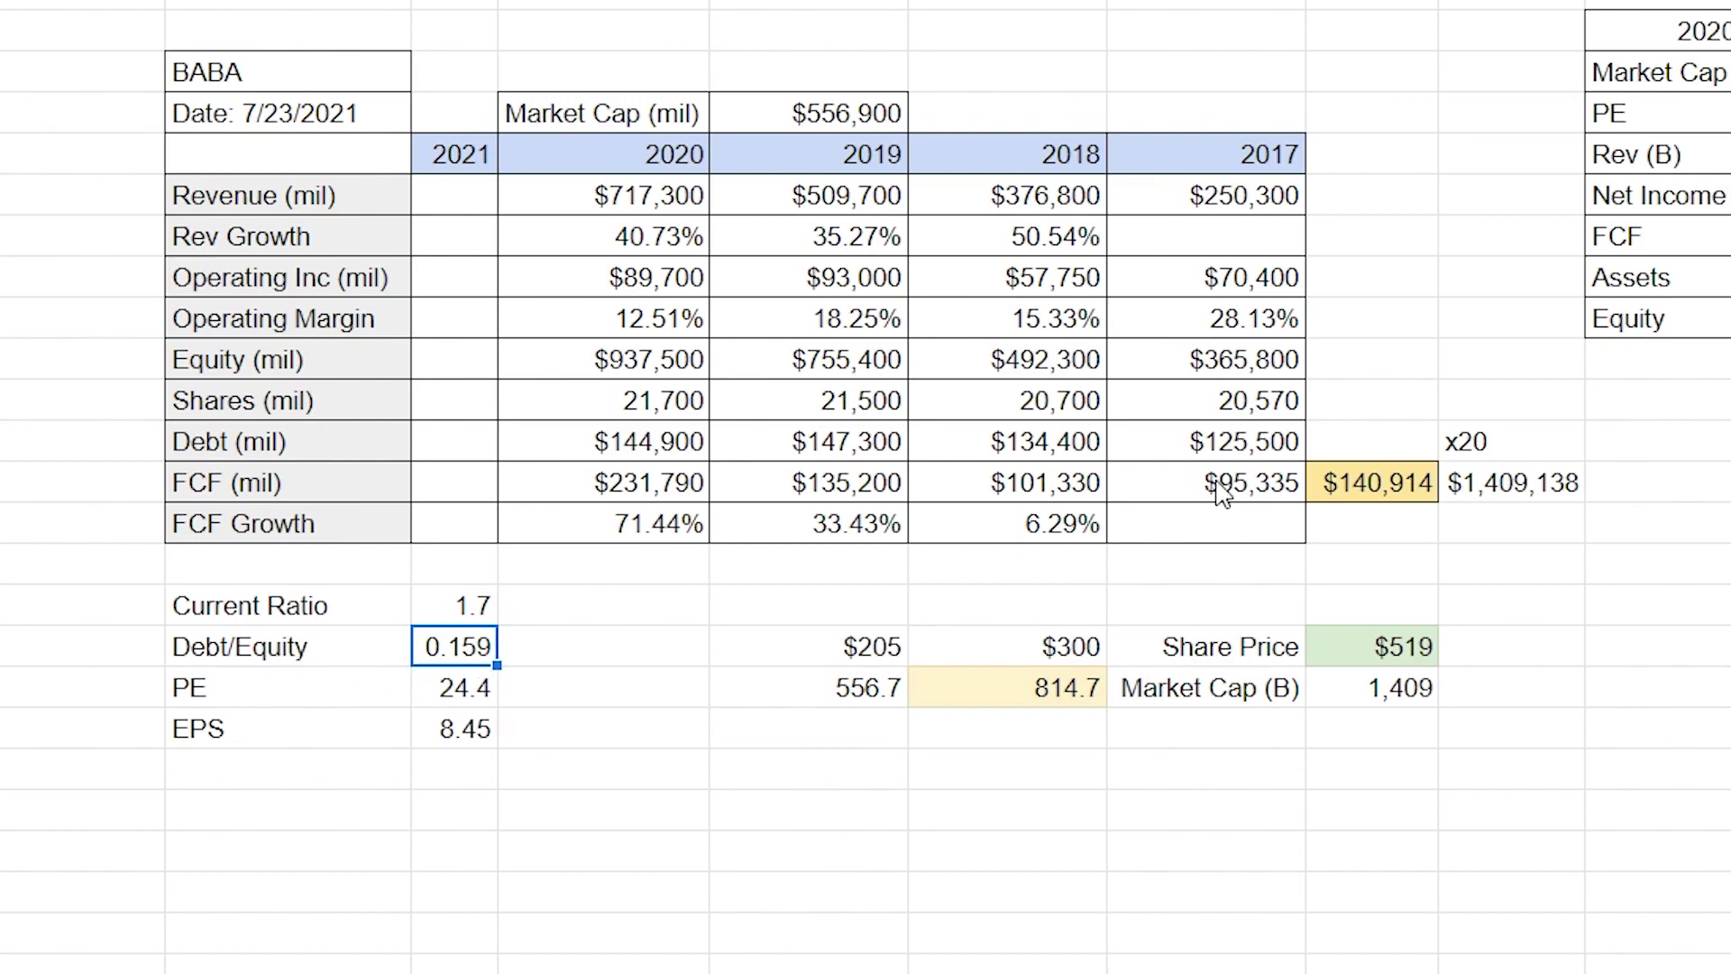
Examine BABA's average free cash flow against its yearly FCF and revenue from 2017 to 2020.
left_click(1402, 494)
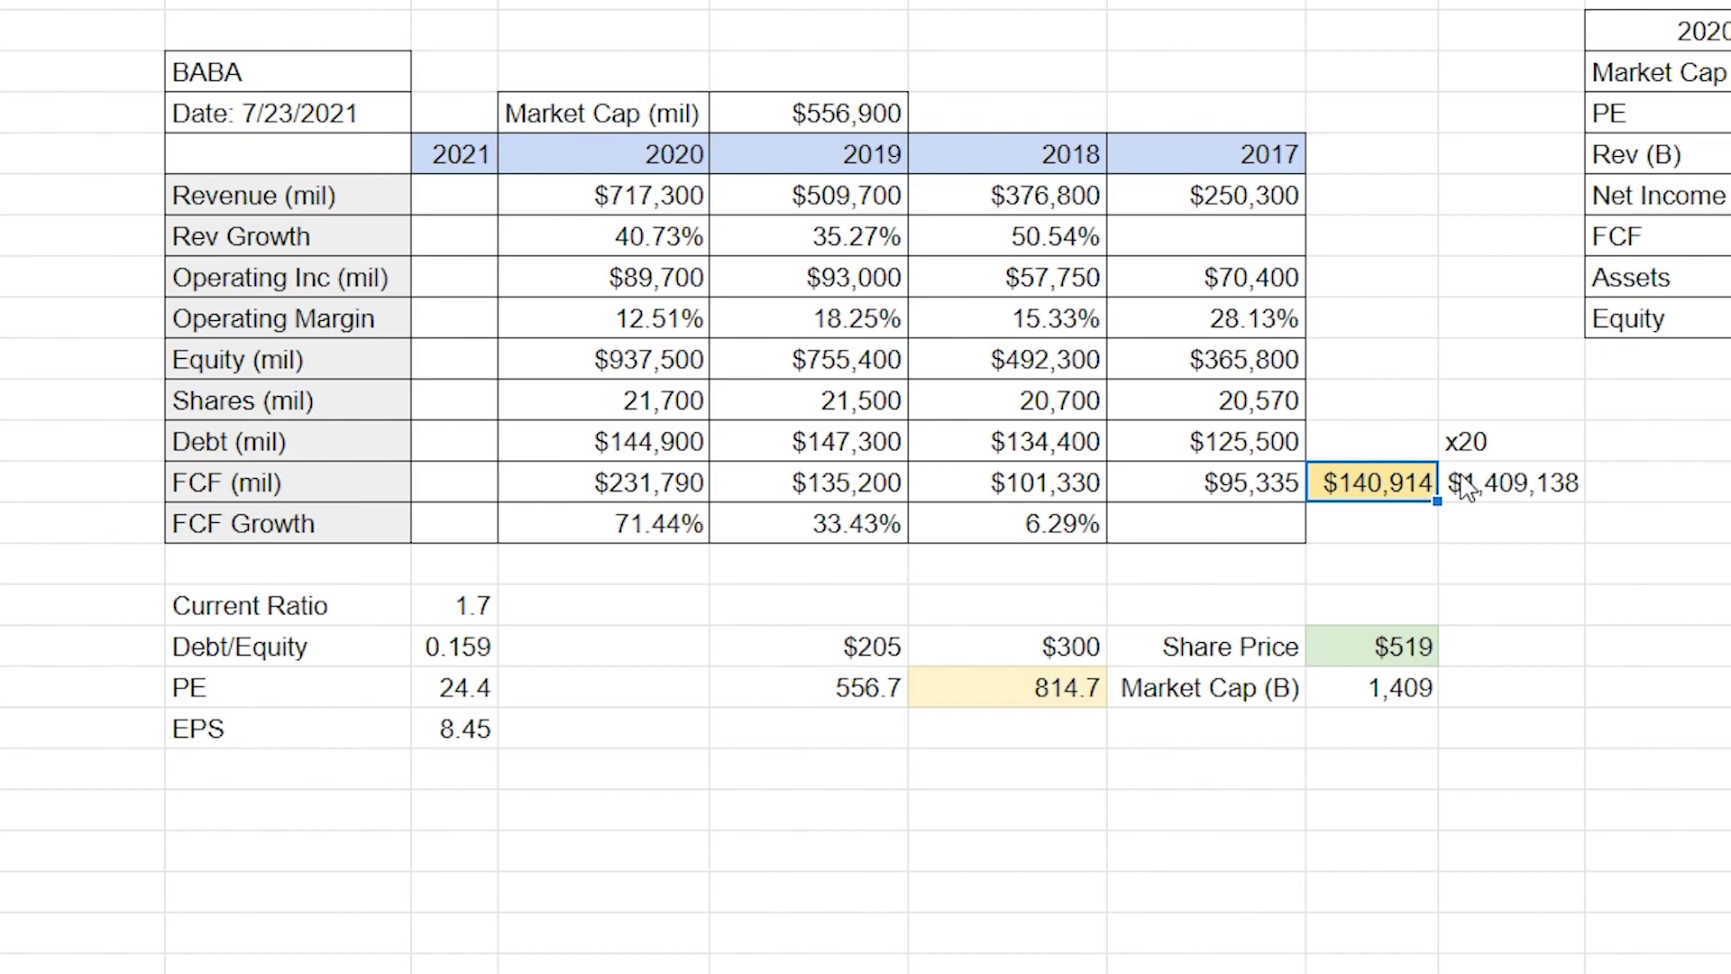
left_click_drag(1173, 492, 680, 501)
left_click(681, 500)
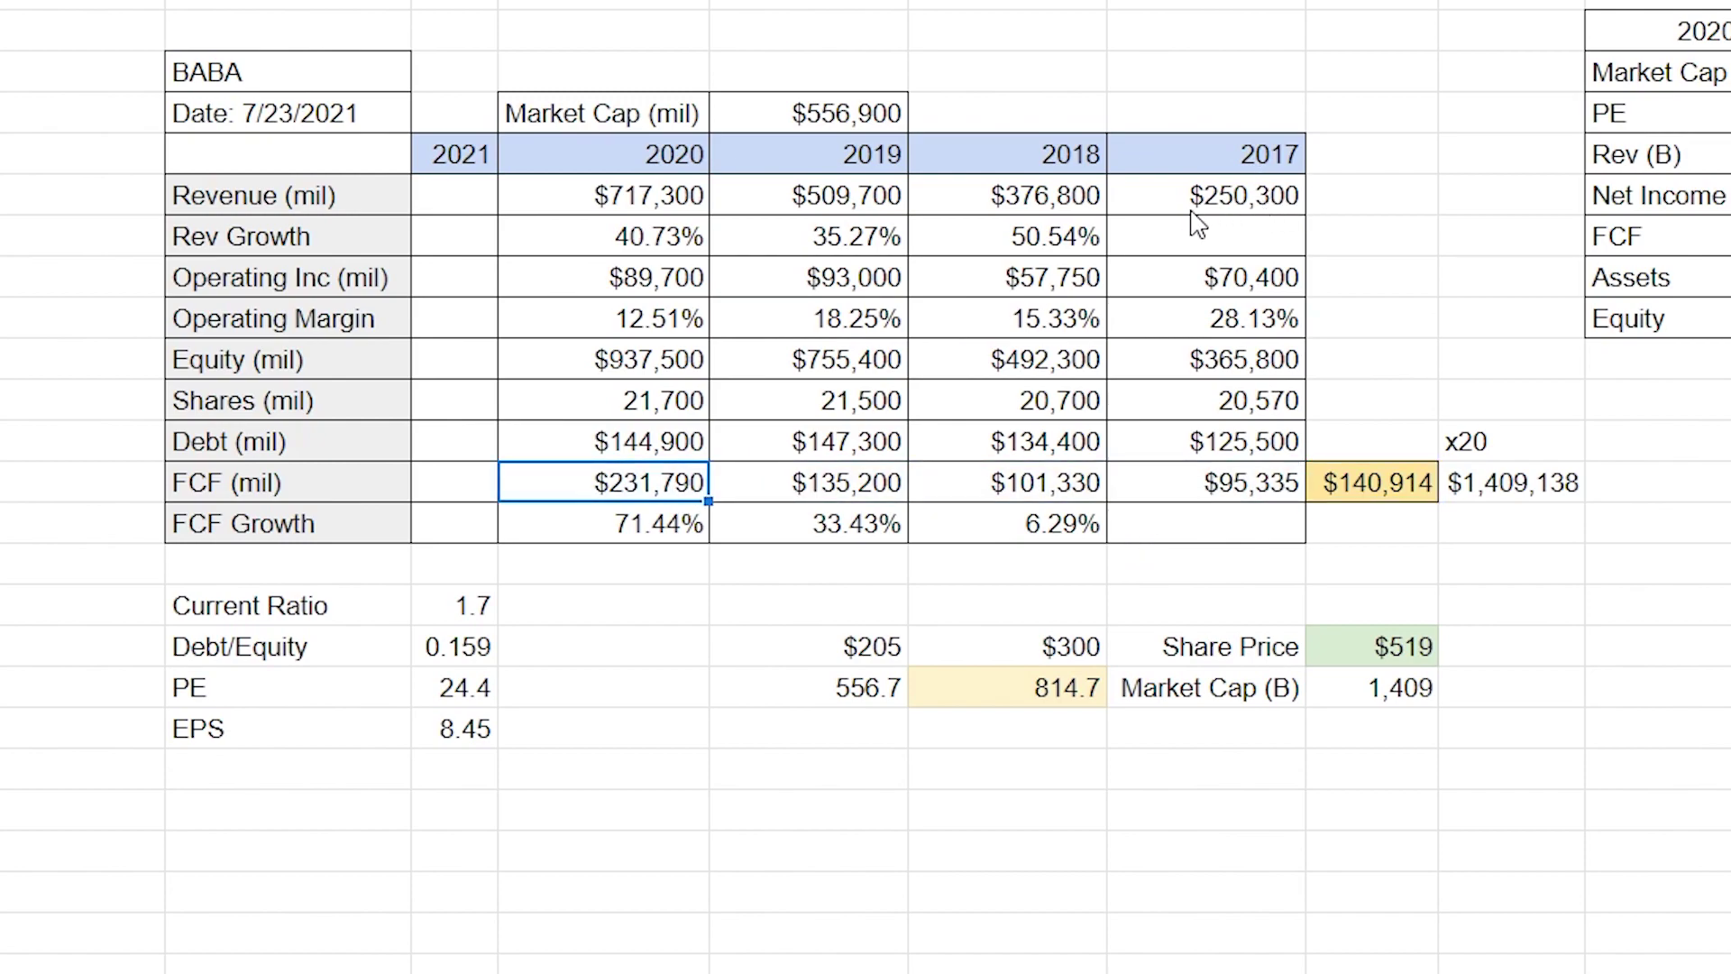
left_click_drag(1195, 207, 718, 253)
Compare BABA's average FCF and its x20 valuation with the market cap.
left_click(1366, 487)
left_click(1503, 455)
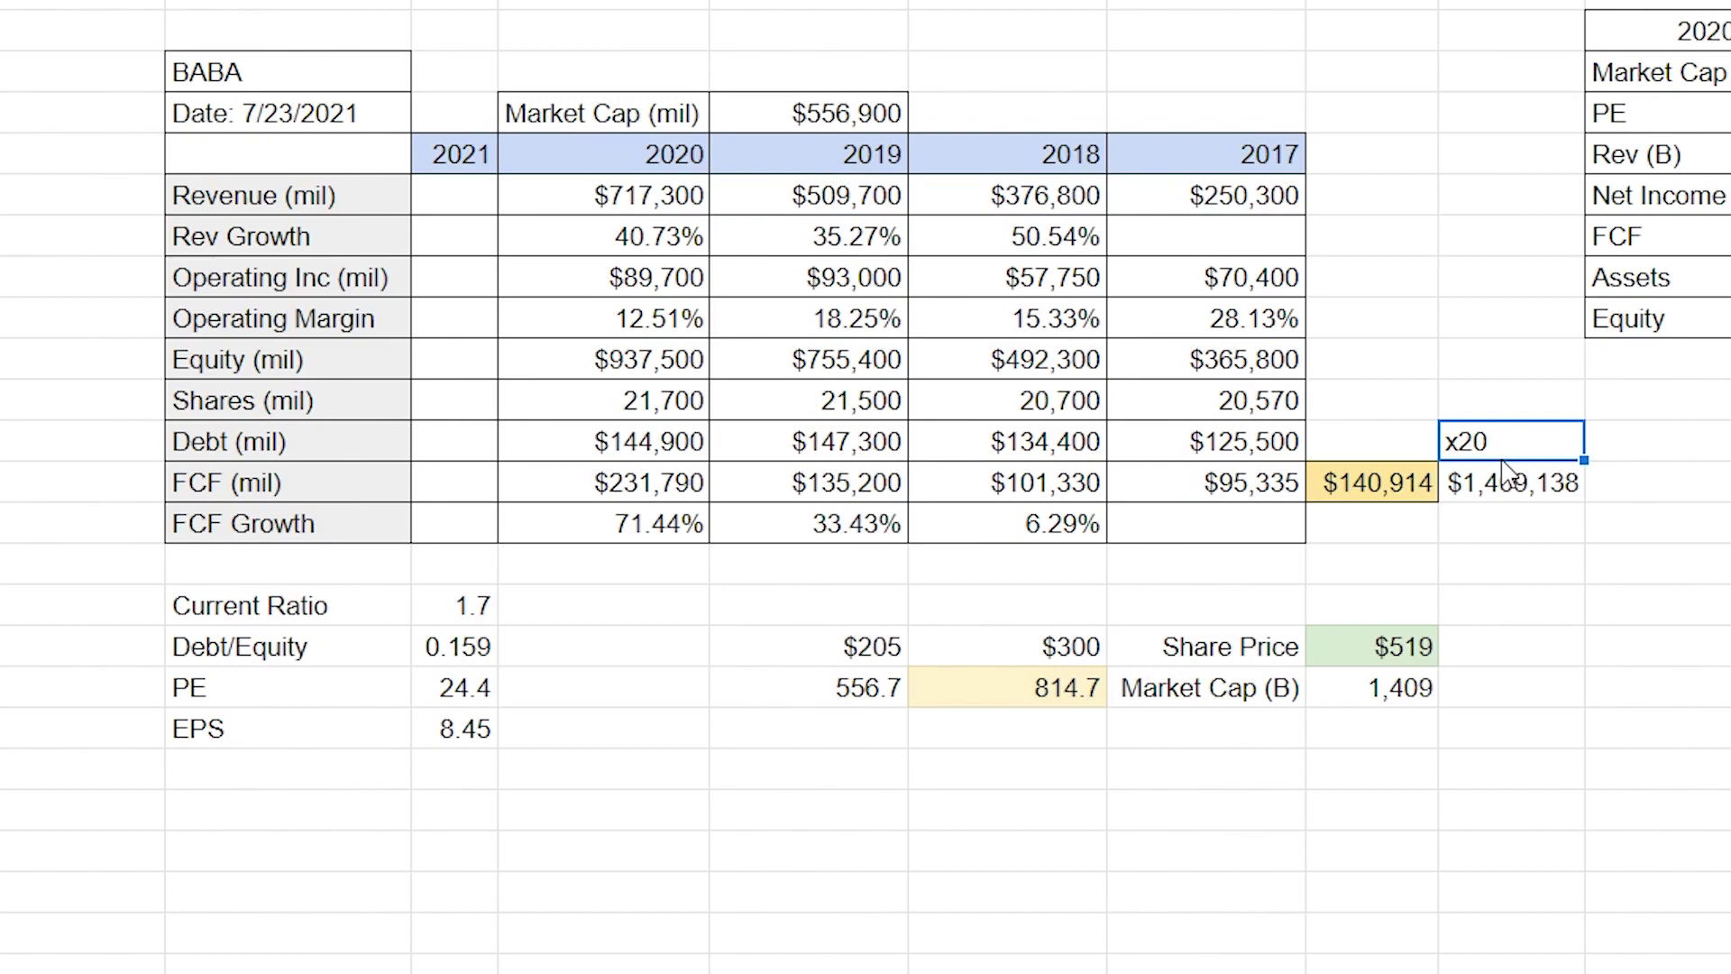
left_click(1372, 487)
left_click(1512, 487)
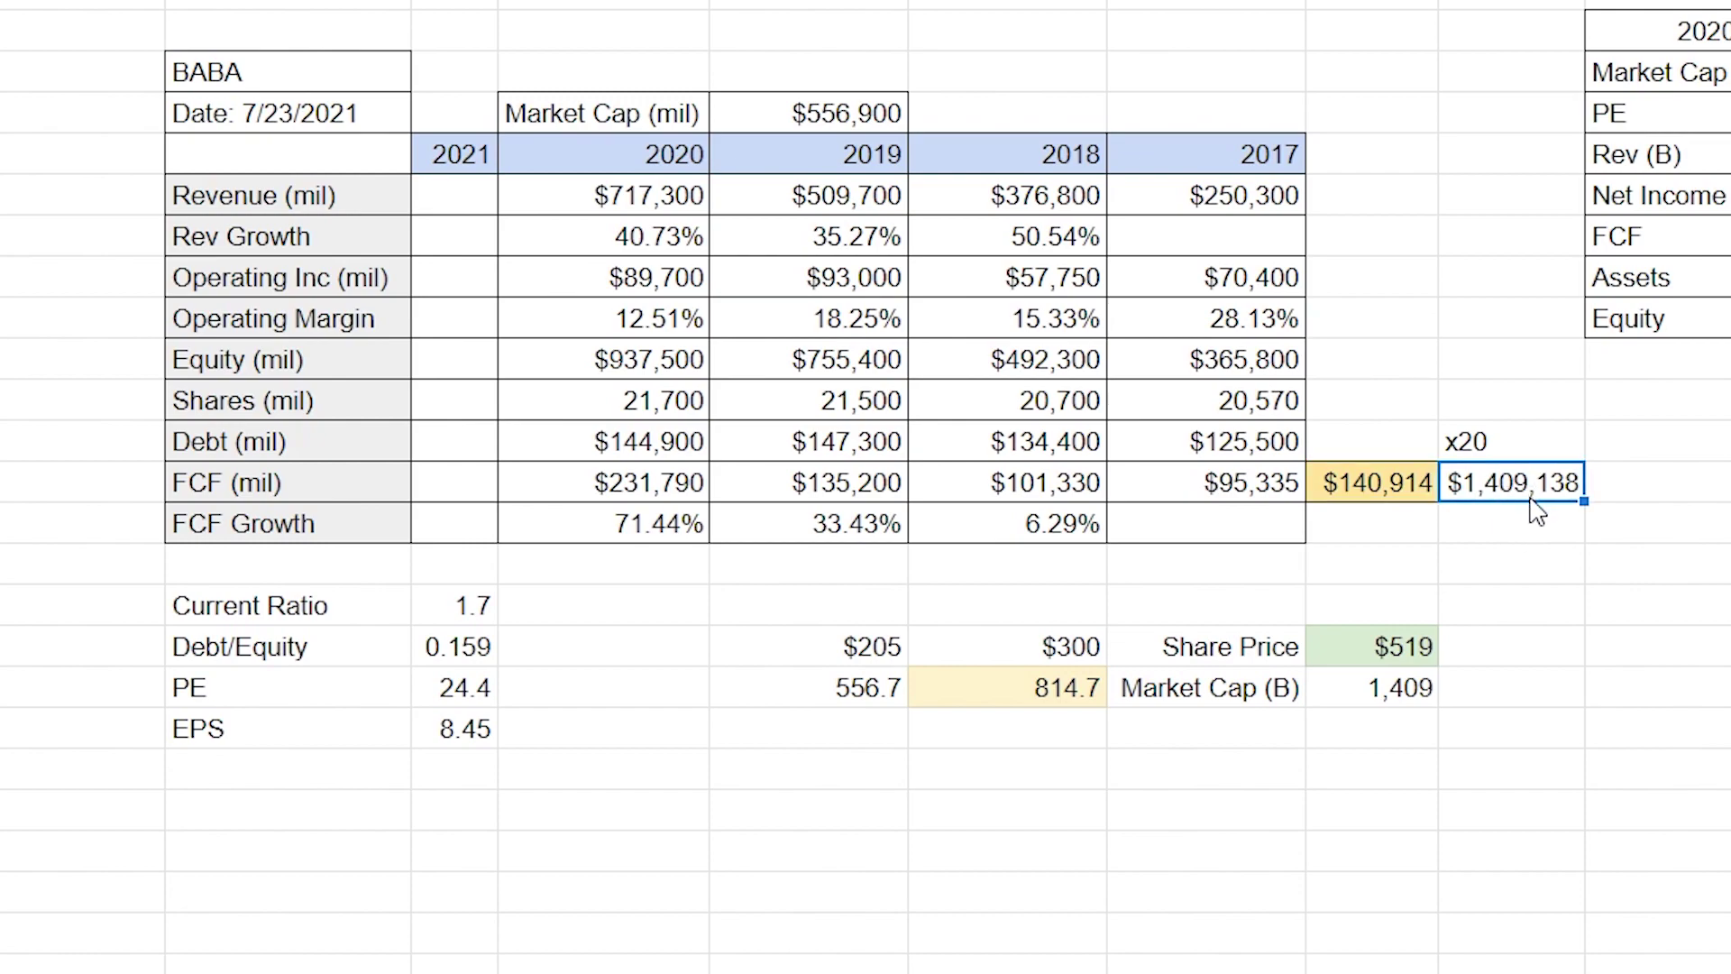
left_click(861, 116)
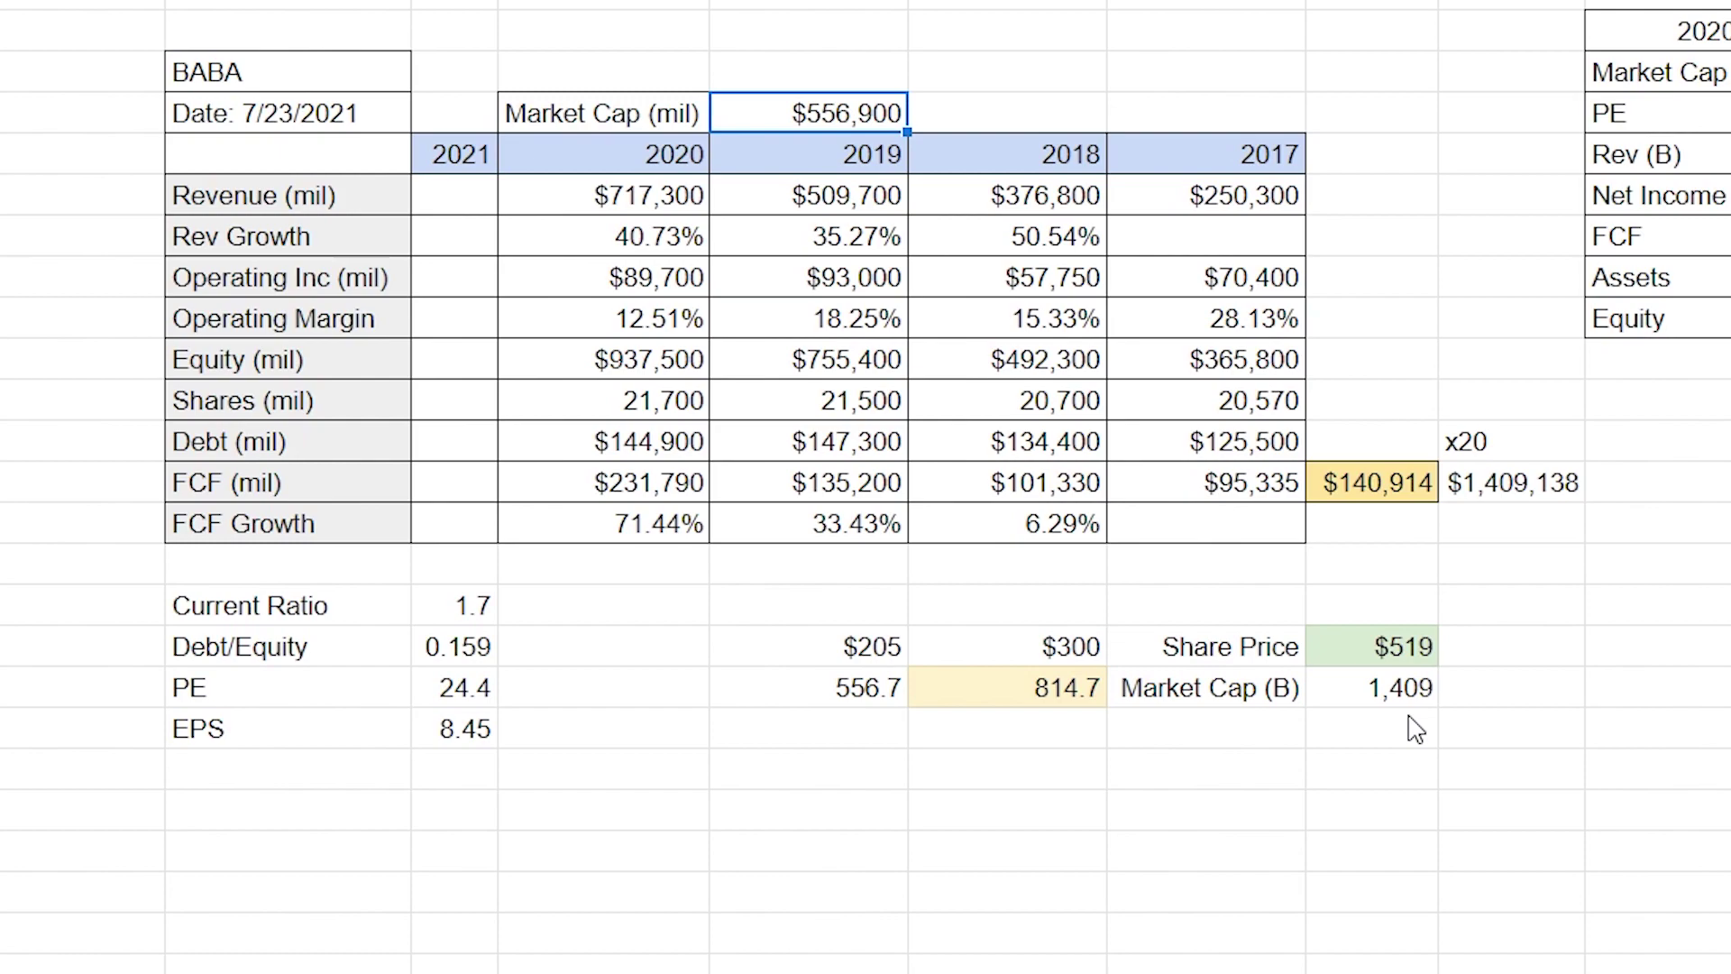
left_click(1432, 471)
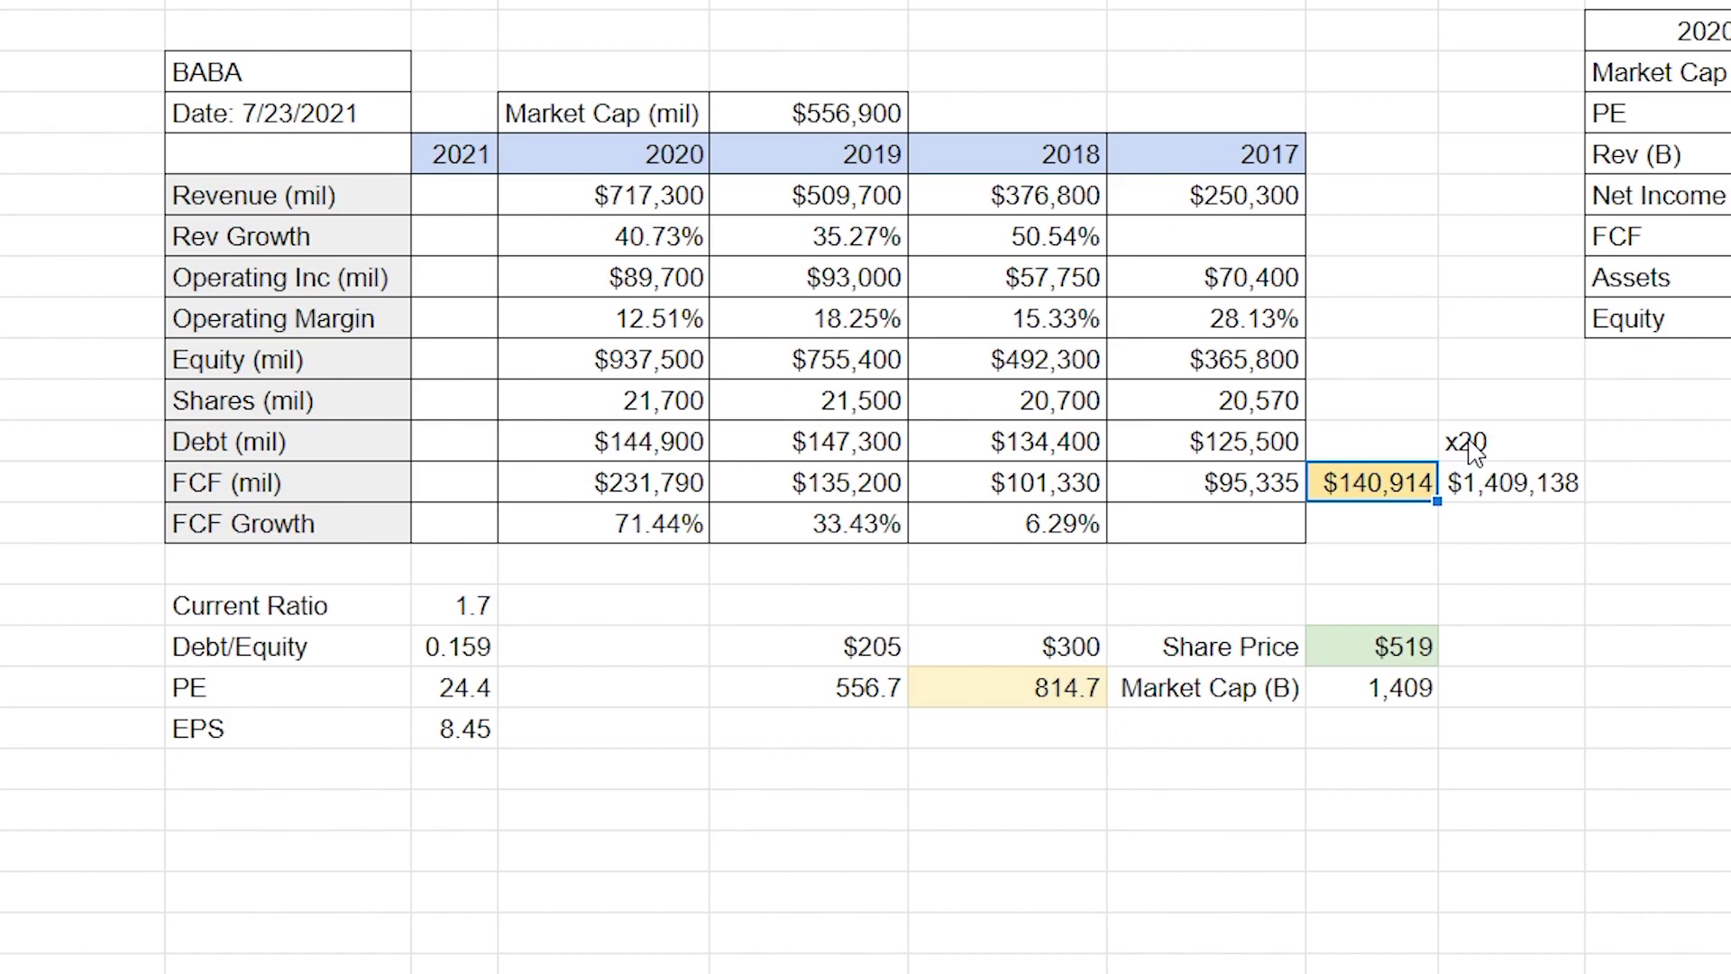
Go to the TTWO table, check its FCF growth, and widen the narrow column before 3/31/2021 to fit its FCF value.
scroll(1468, 451, "up", 20)
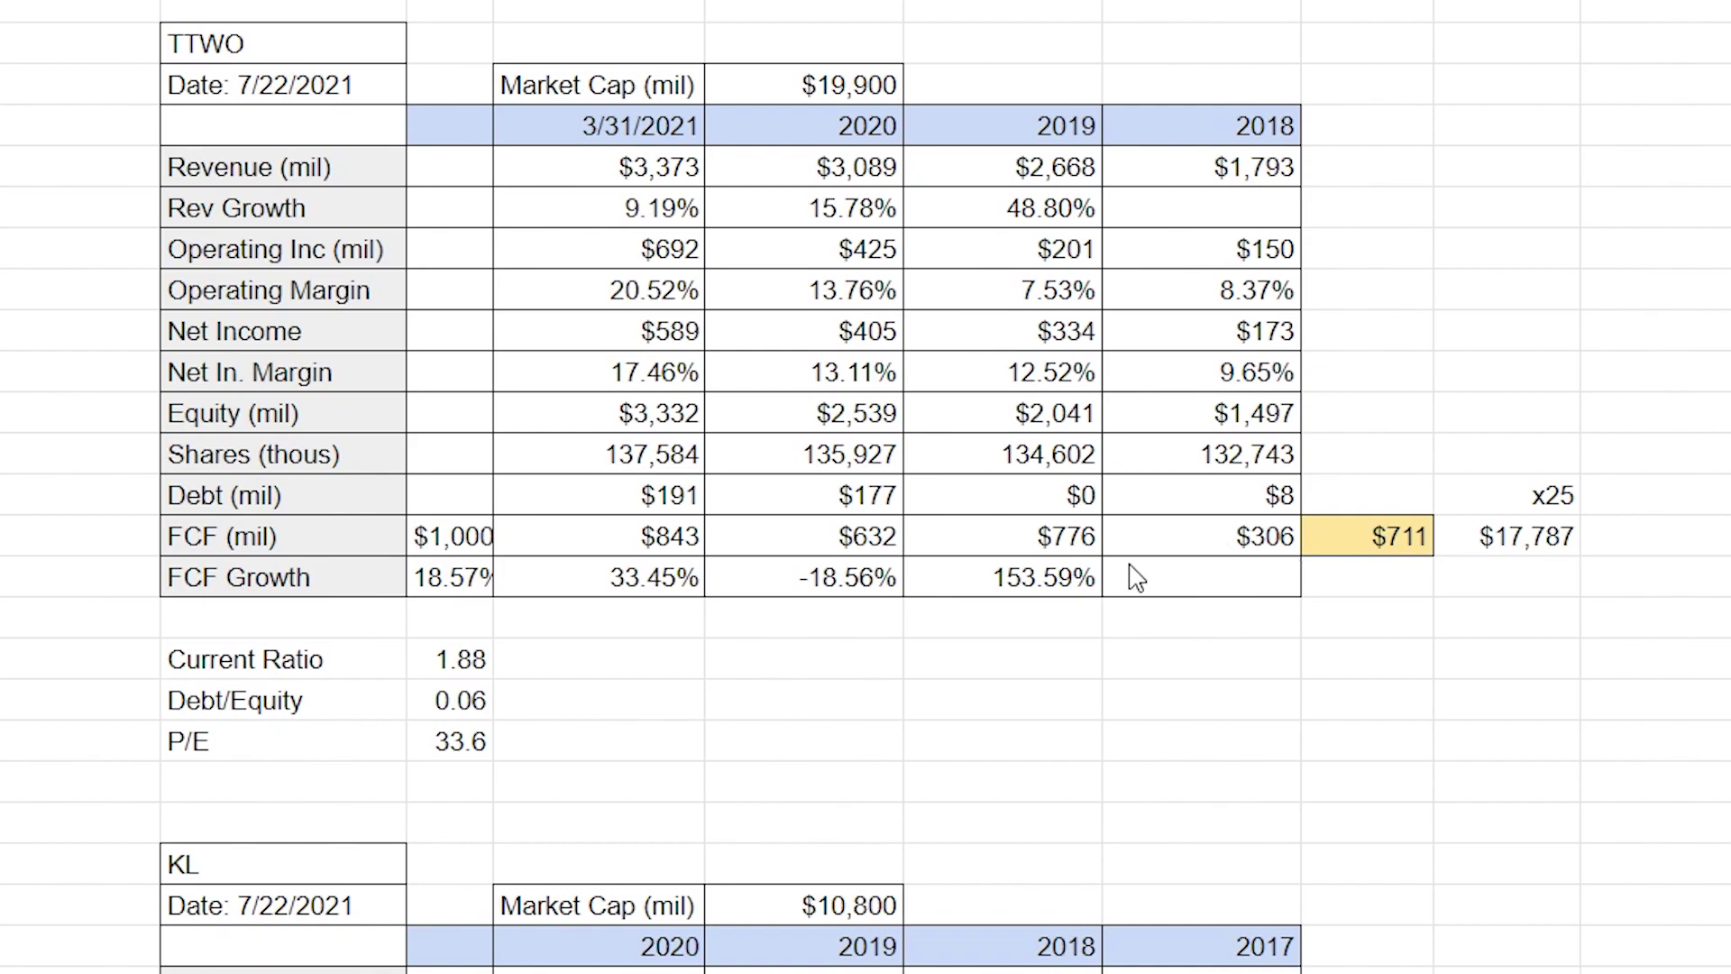
left_click(999, 588)
left_click(676, 588)
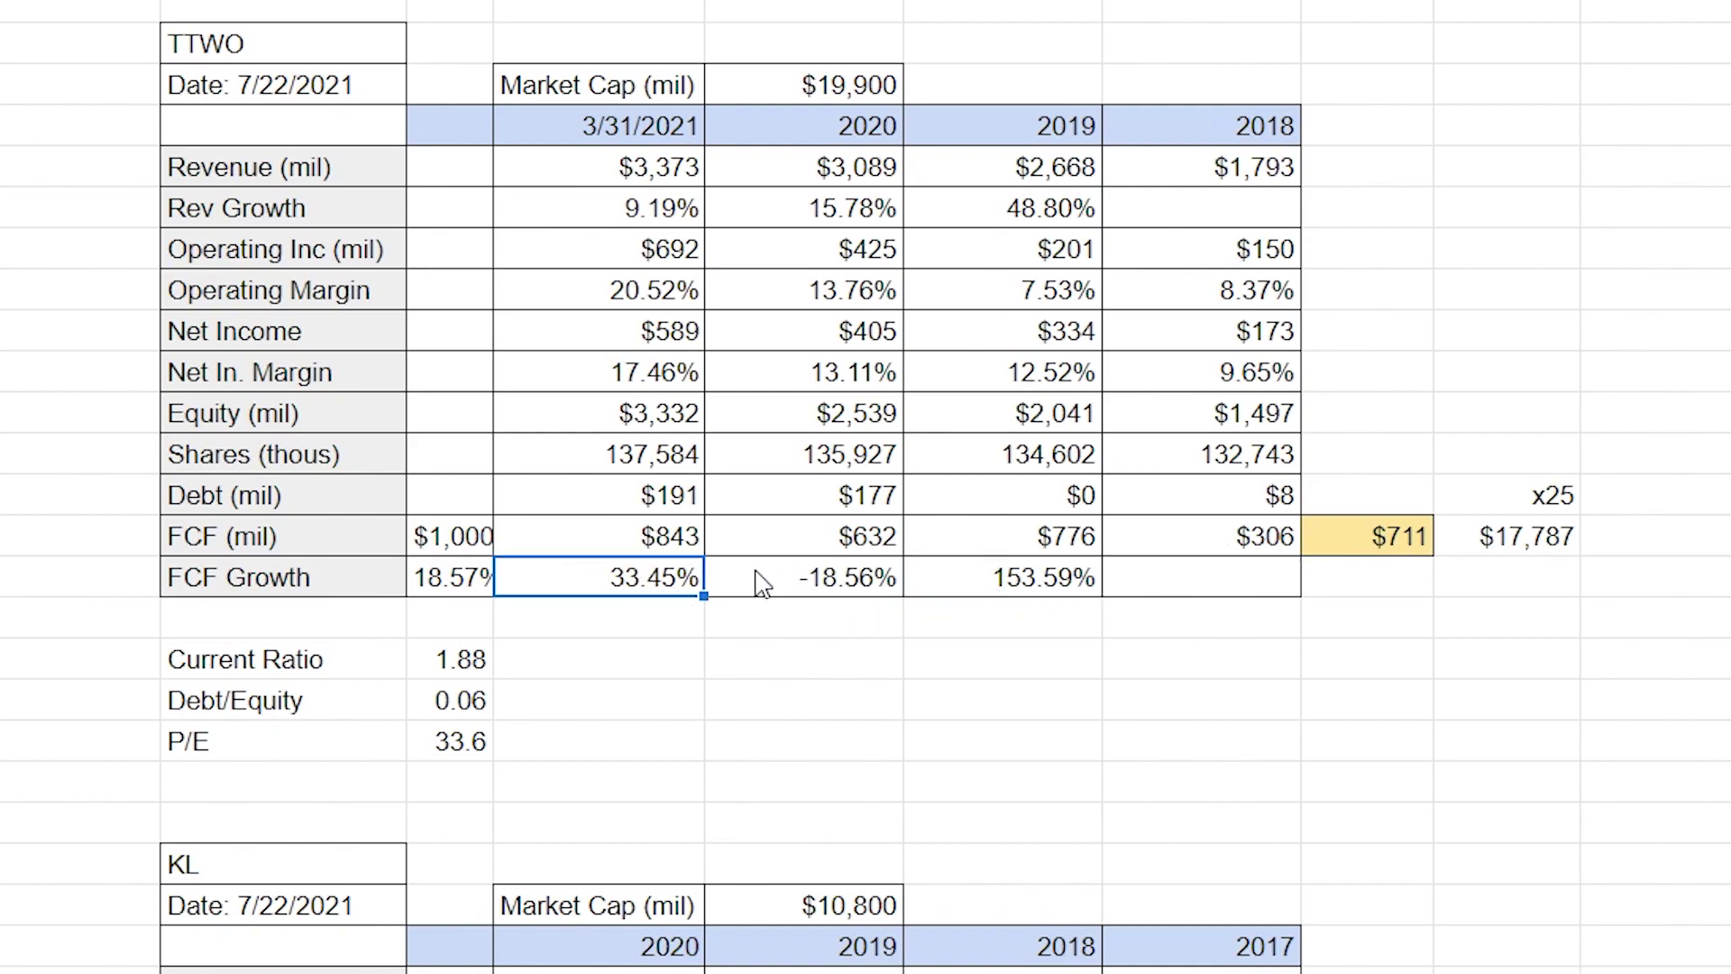
left_click(479, 545)
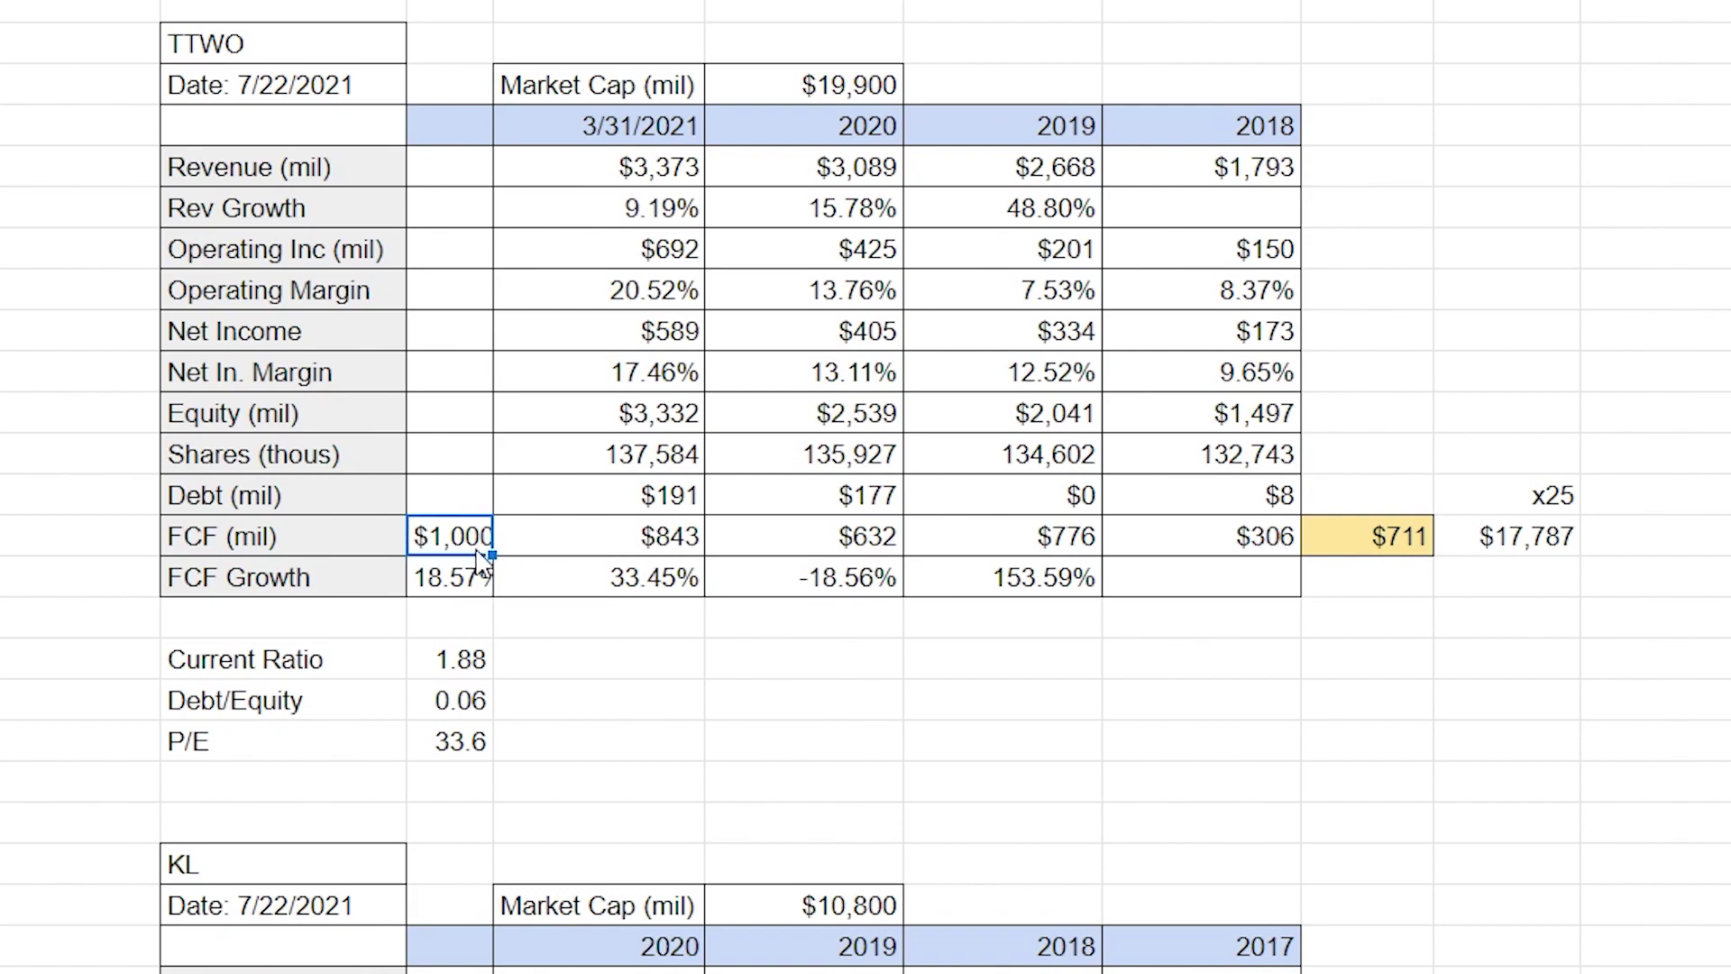
left_click_drag(493, 1, 508, 2)
Compare TTWO's average FCF and its x25 valuation with the company's market cap.
left_click(1456, 553)
left_click(1380, 554)
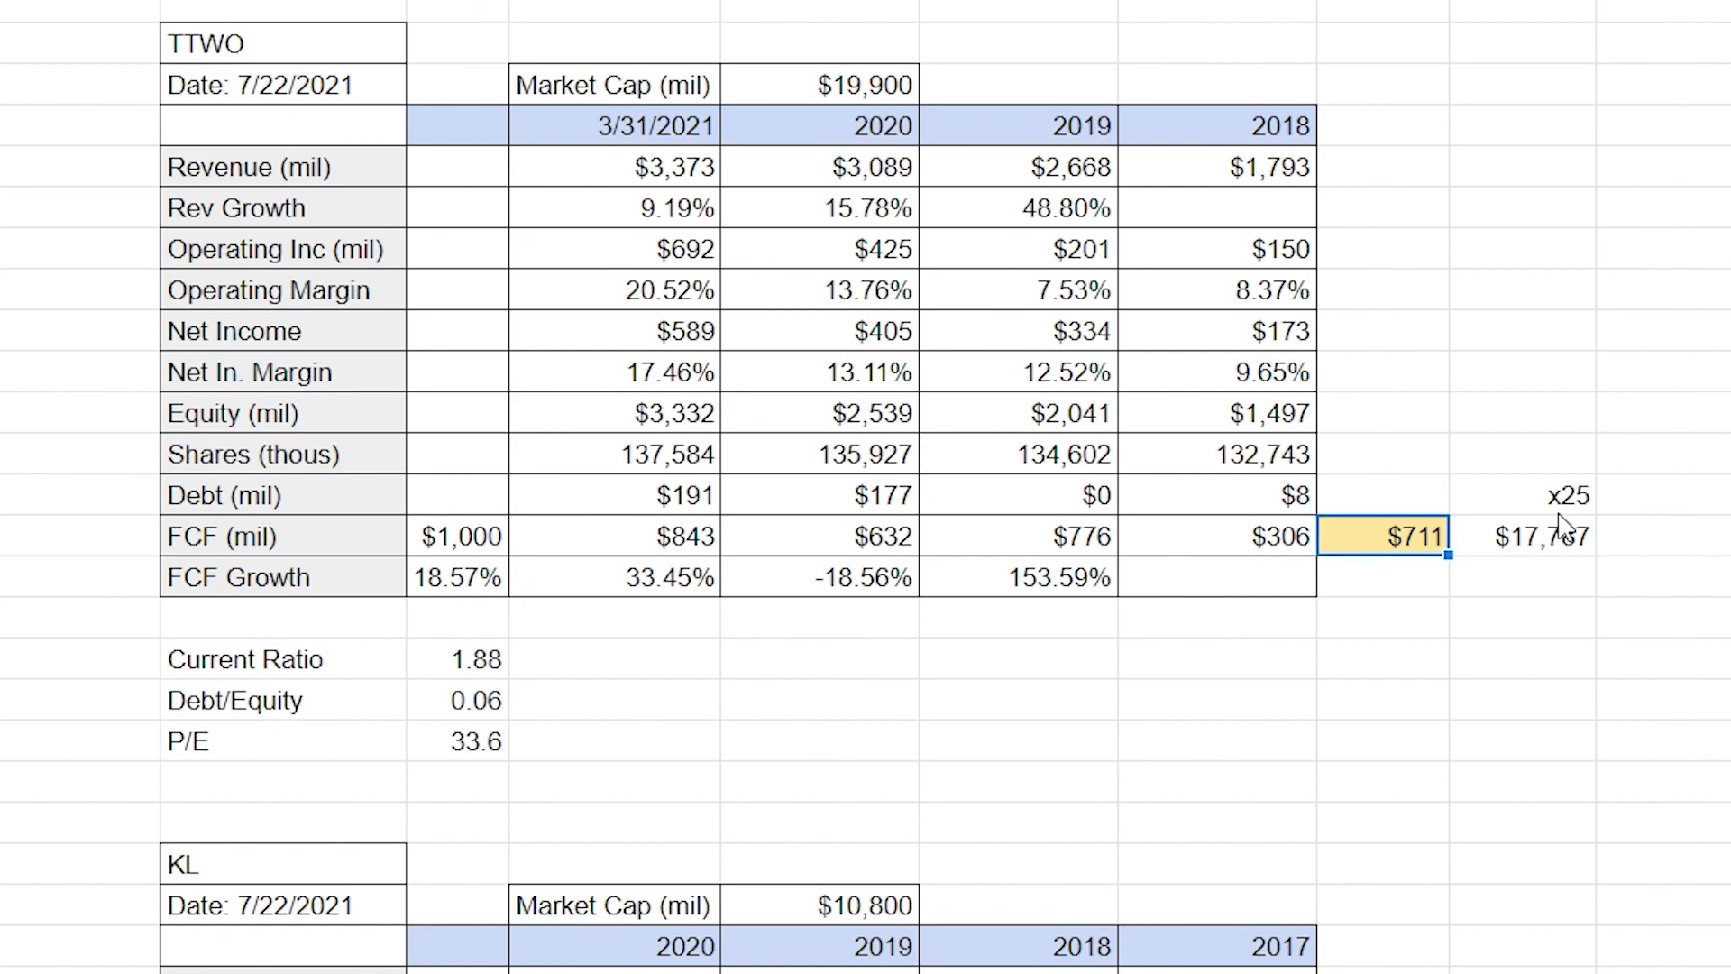
left_click(1570, 552)
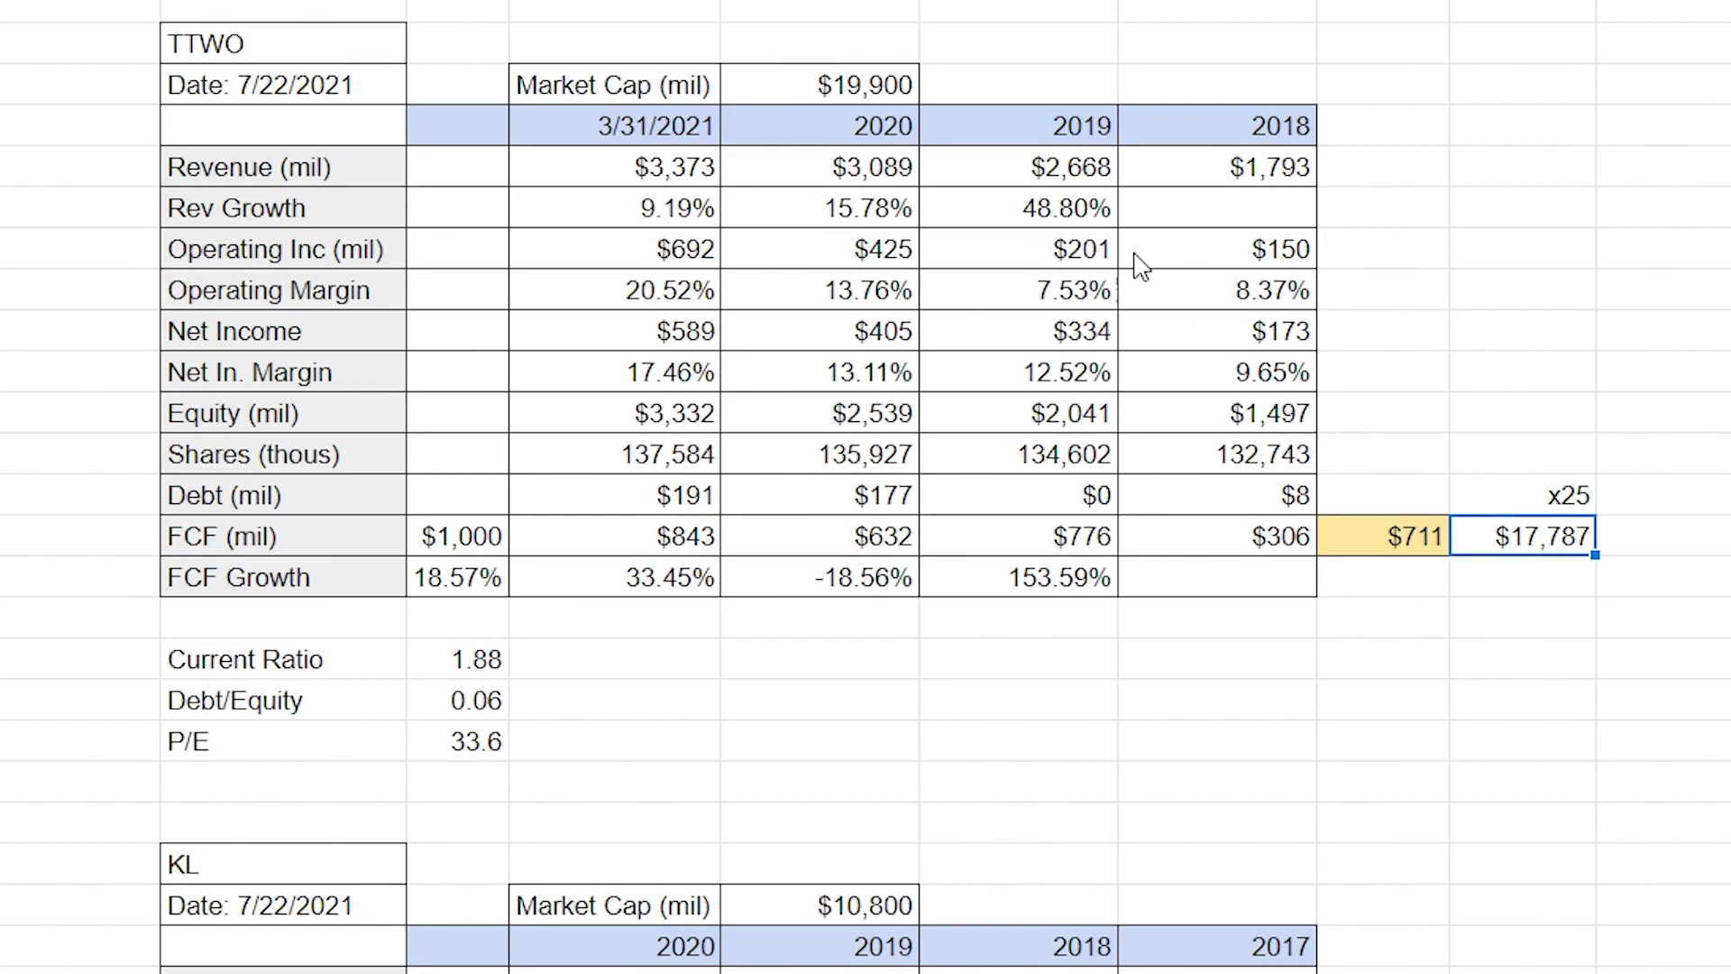
left_click(873, 99)
Return to the BABA table and inspect the valuation amount under the x20 label.
scroll(1127, 442, "down", 15)
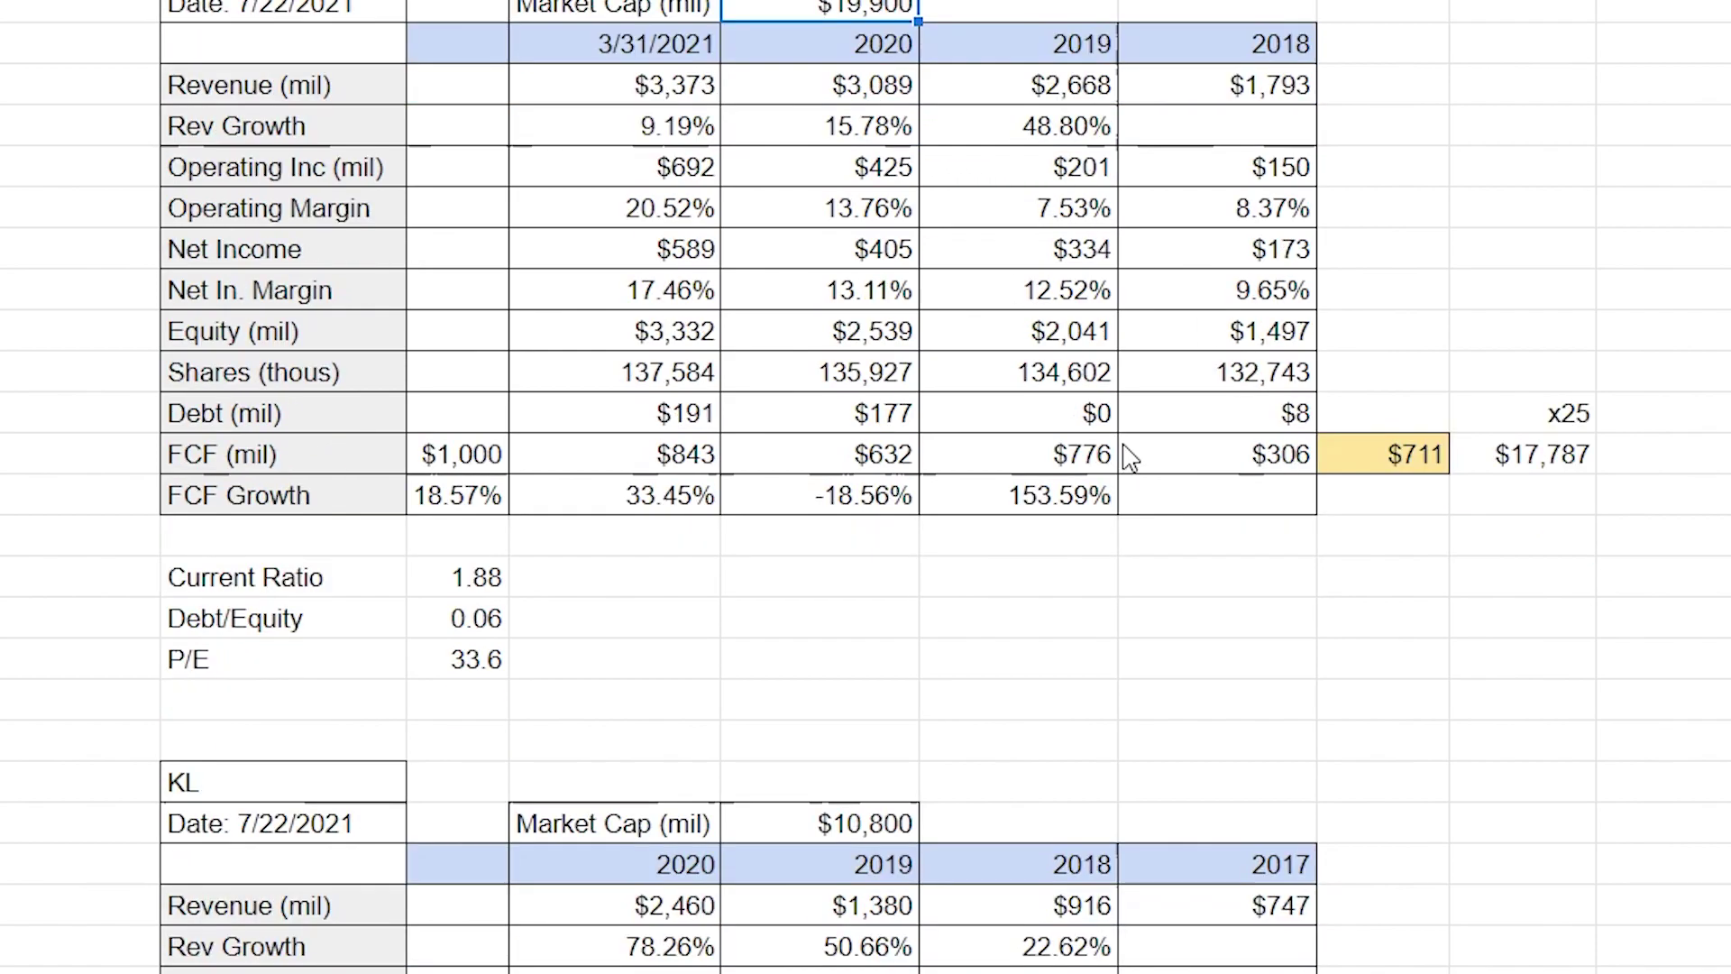
scroll(1133, 451, "down", 13)
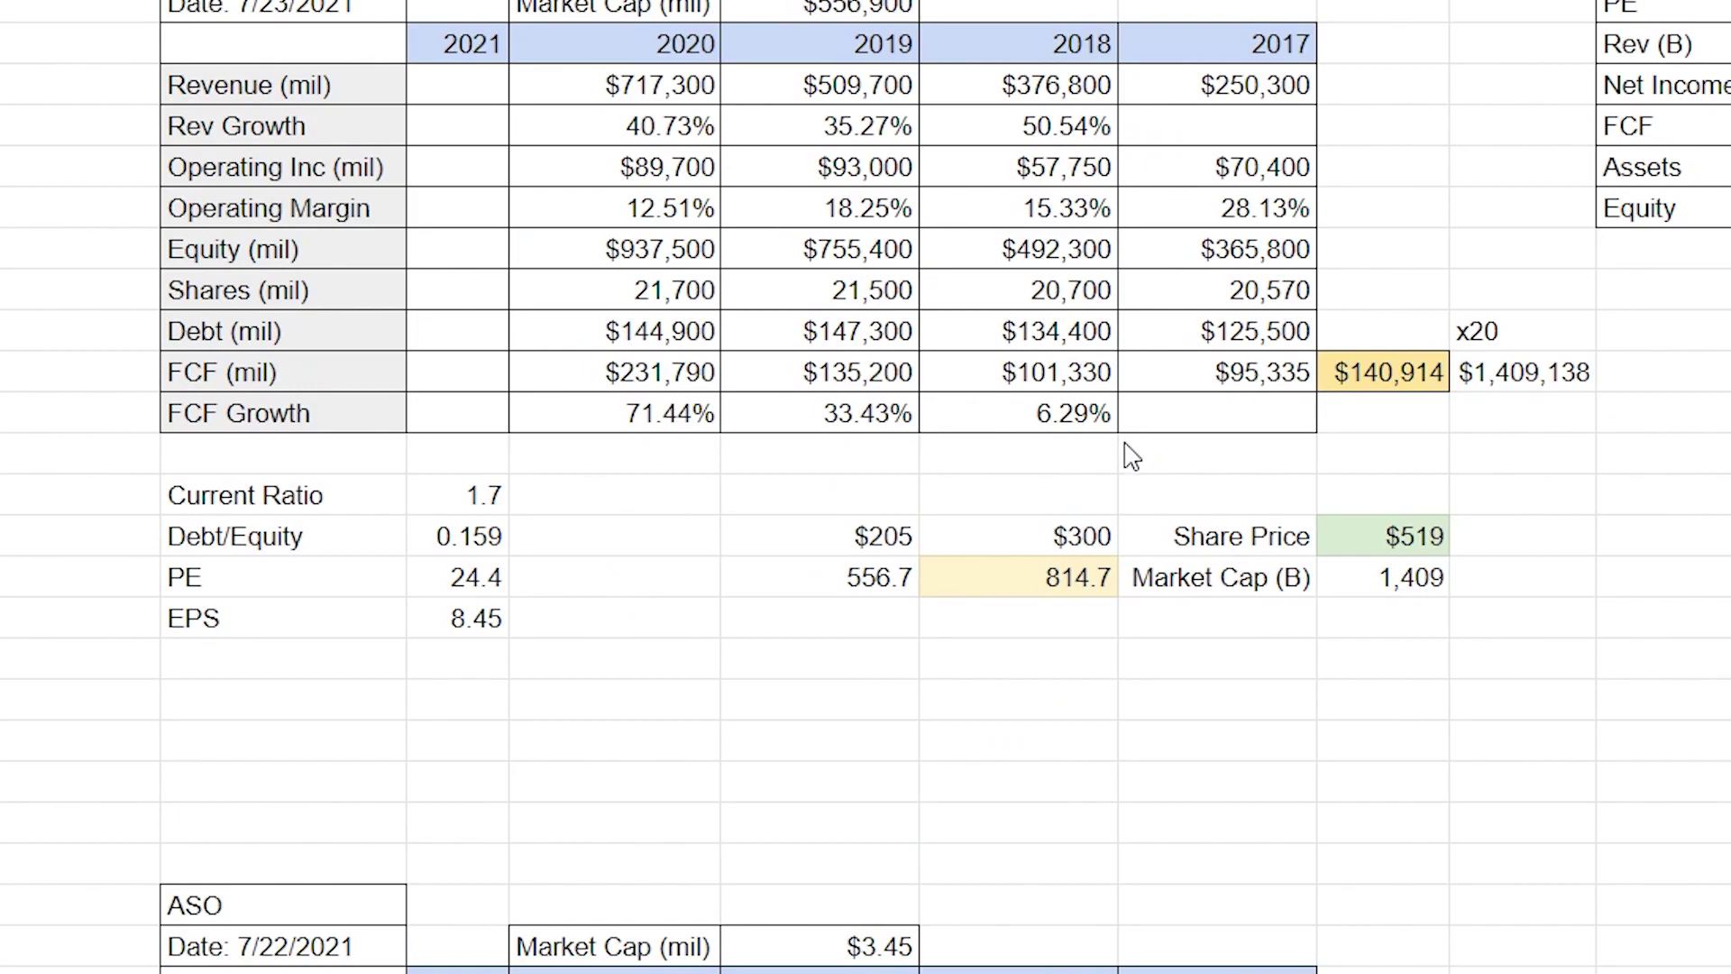
scroll(1130, 455, "up", 8)
scroll(1130, 456, "up", 2)
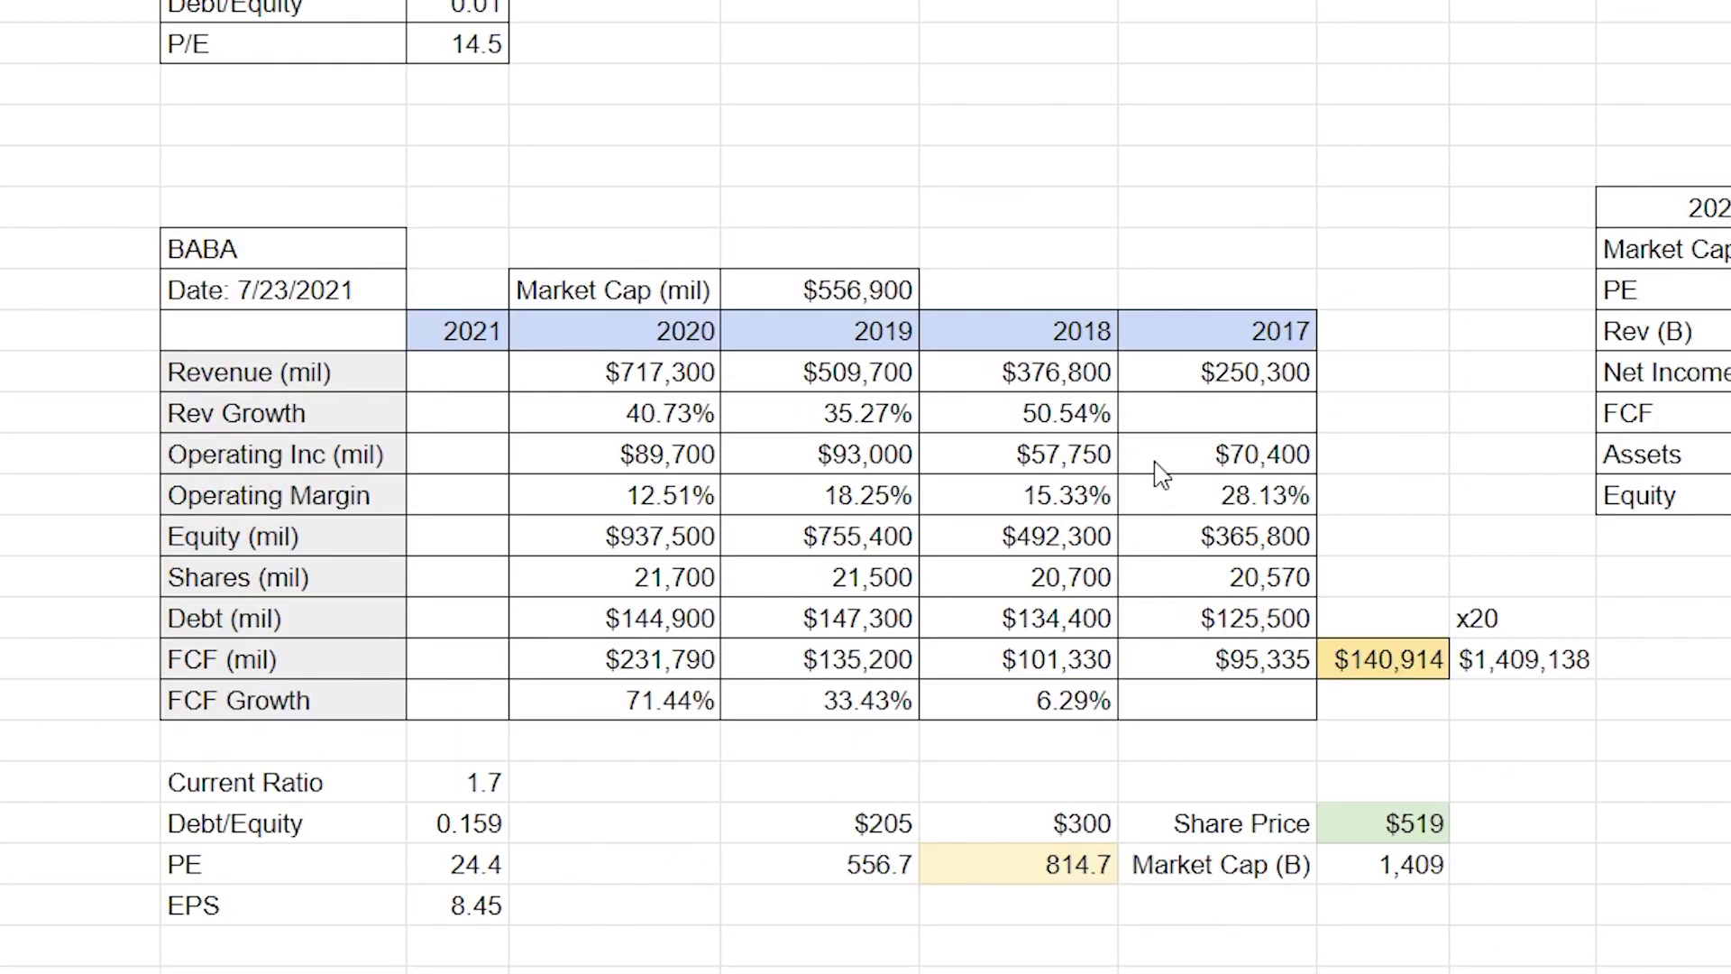
scroll(1160, 474, "down", 1)
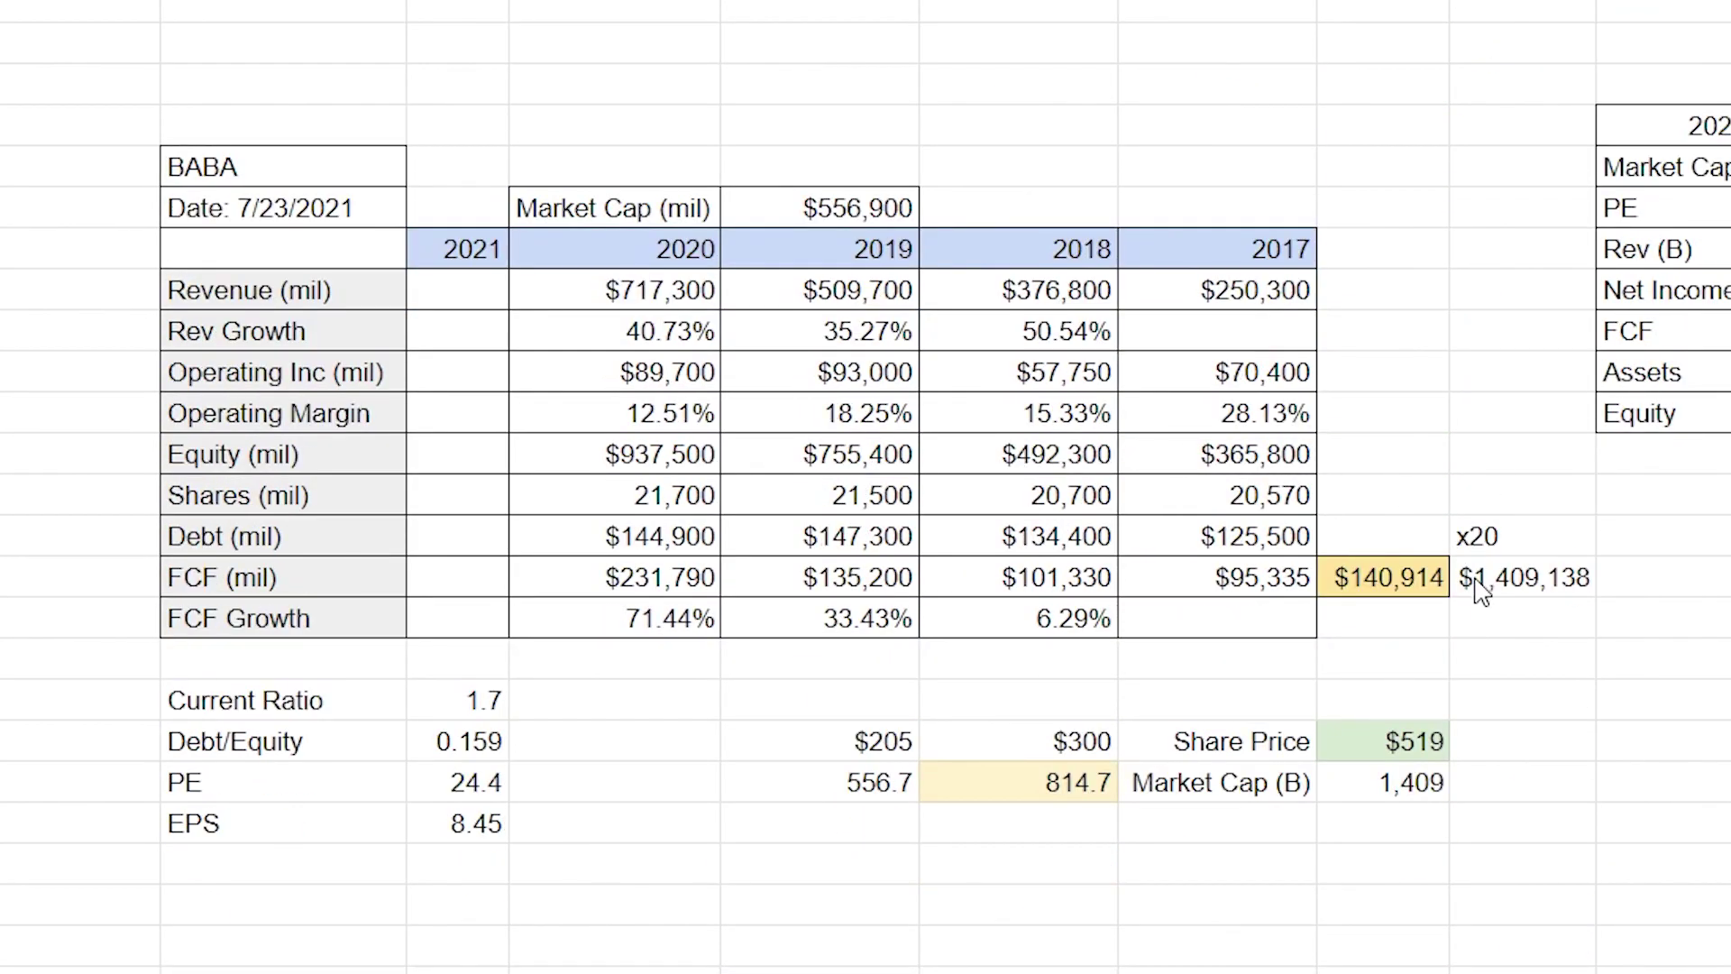
left_click(1484, 588)
left_click(1472, 544)
left_click(1532, 584)
left_click(1493, 602)
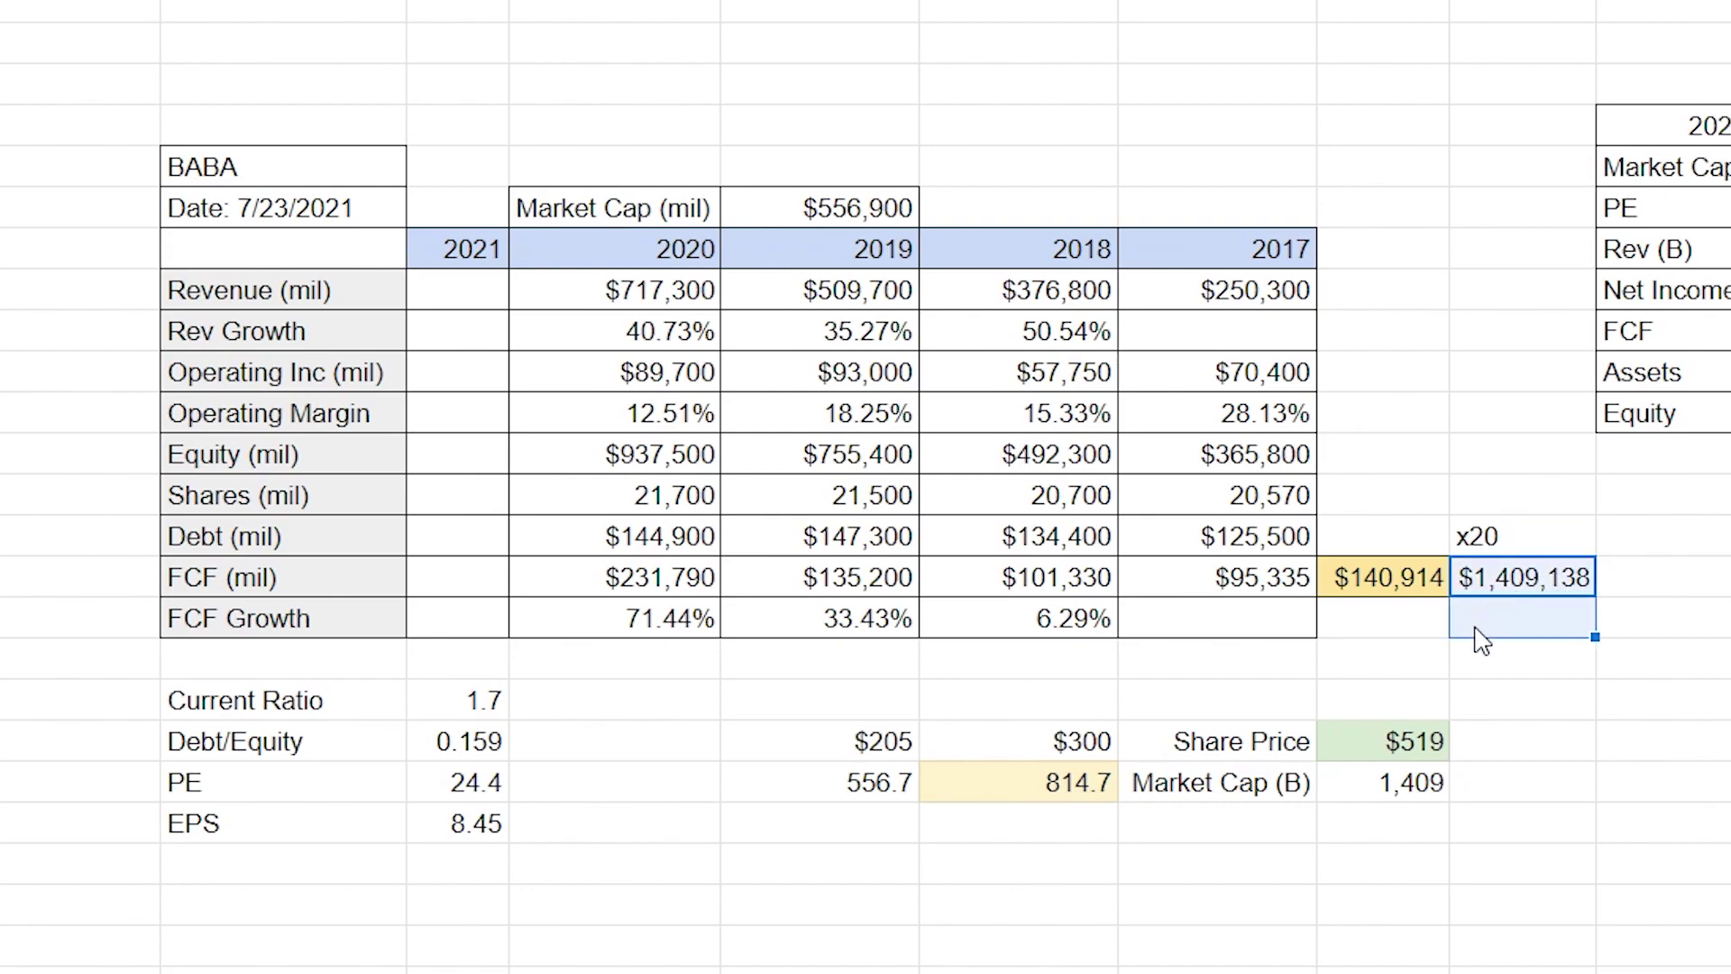
left_click(1506, 589)
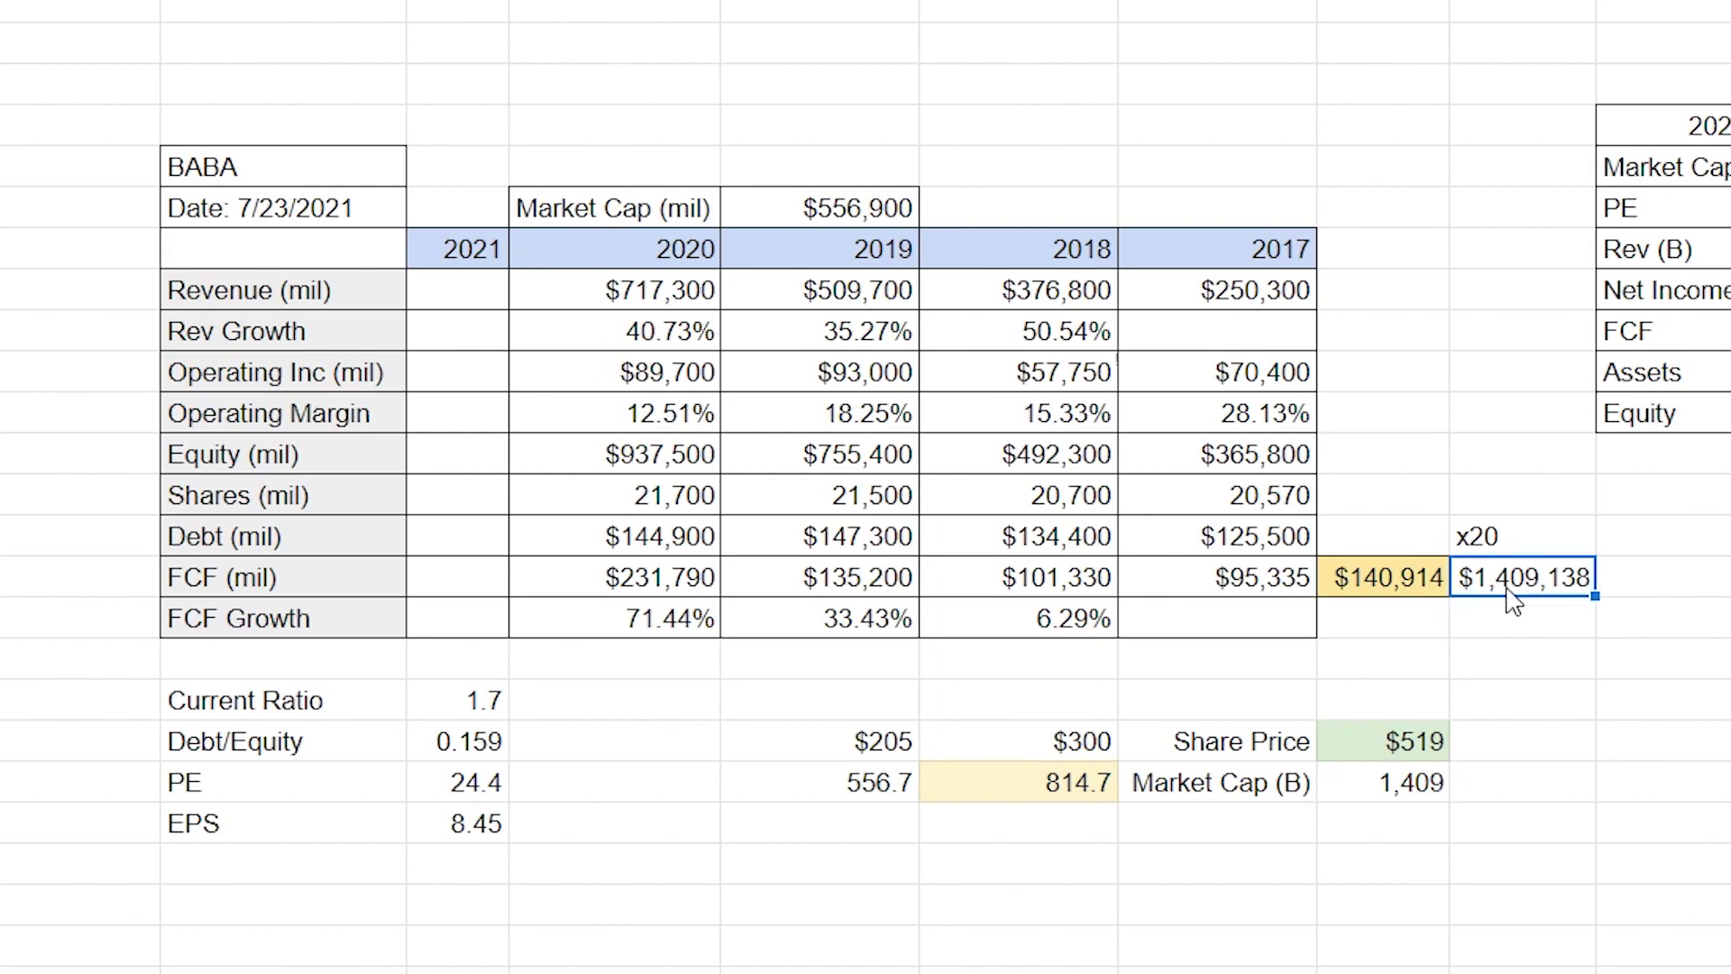
Correct BABA's x20 valuation formula so the average FCF is multiplied by 20 (=S54*20).
double_click(1513, 603)
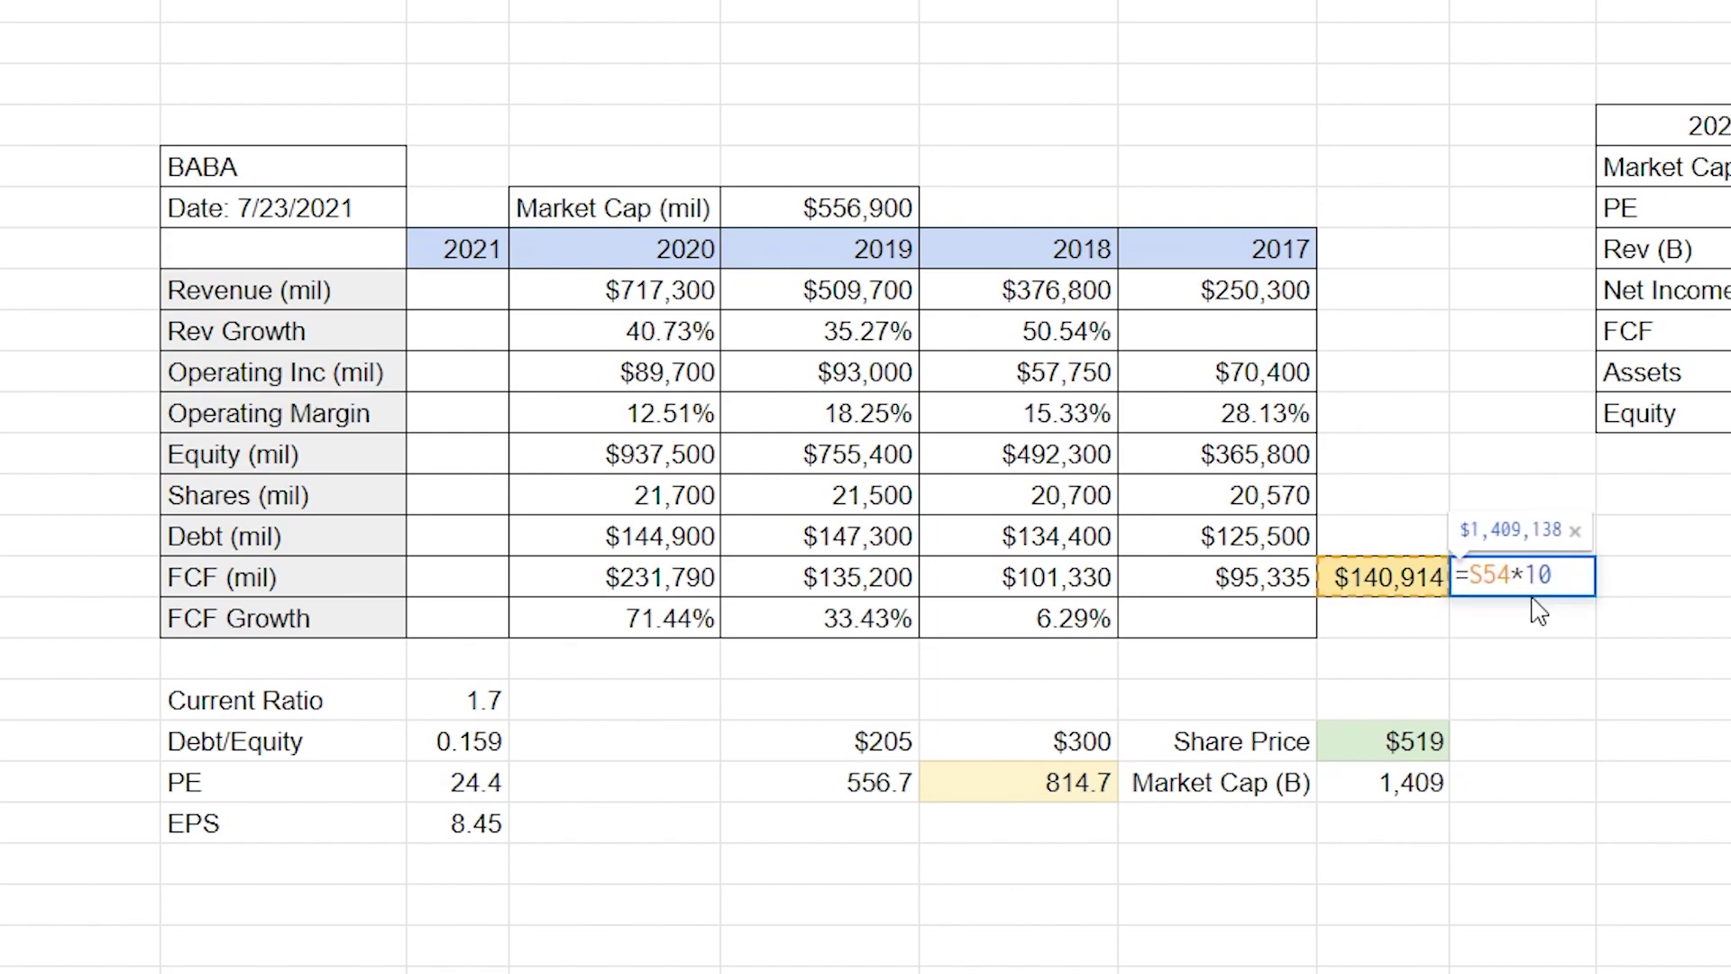
key("BackSpace")
key("BackSpace")
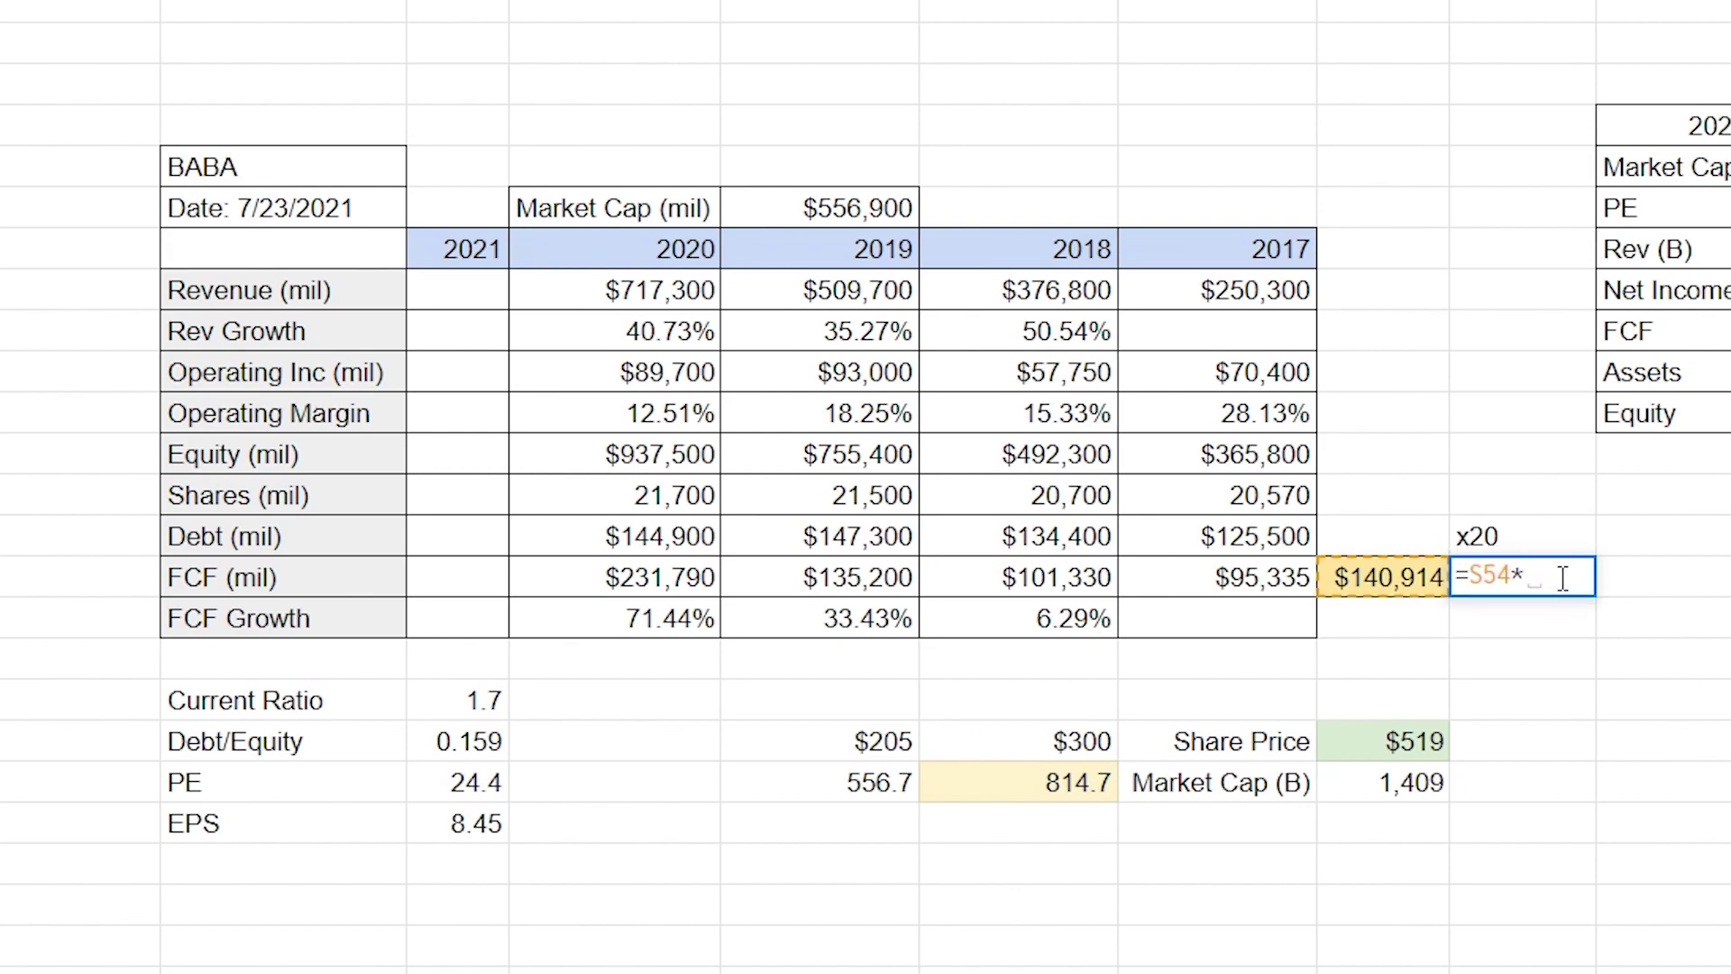
type("2")
type("0")
key("Return")
key("Up")
key("Up")
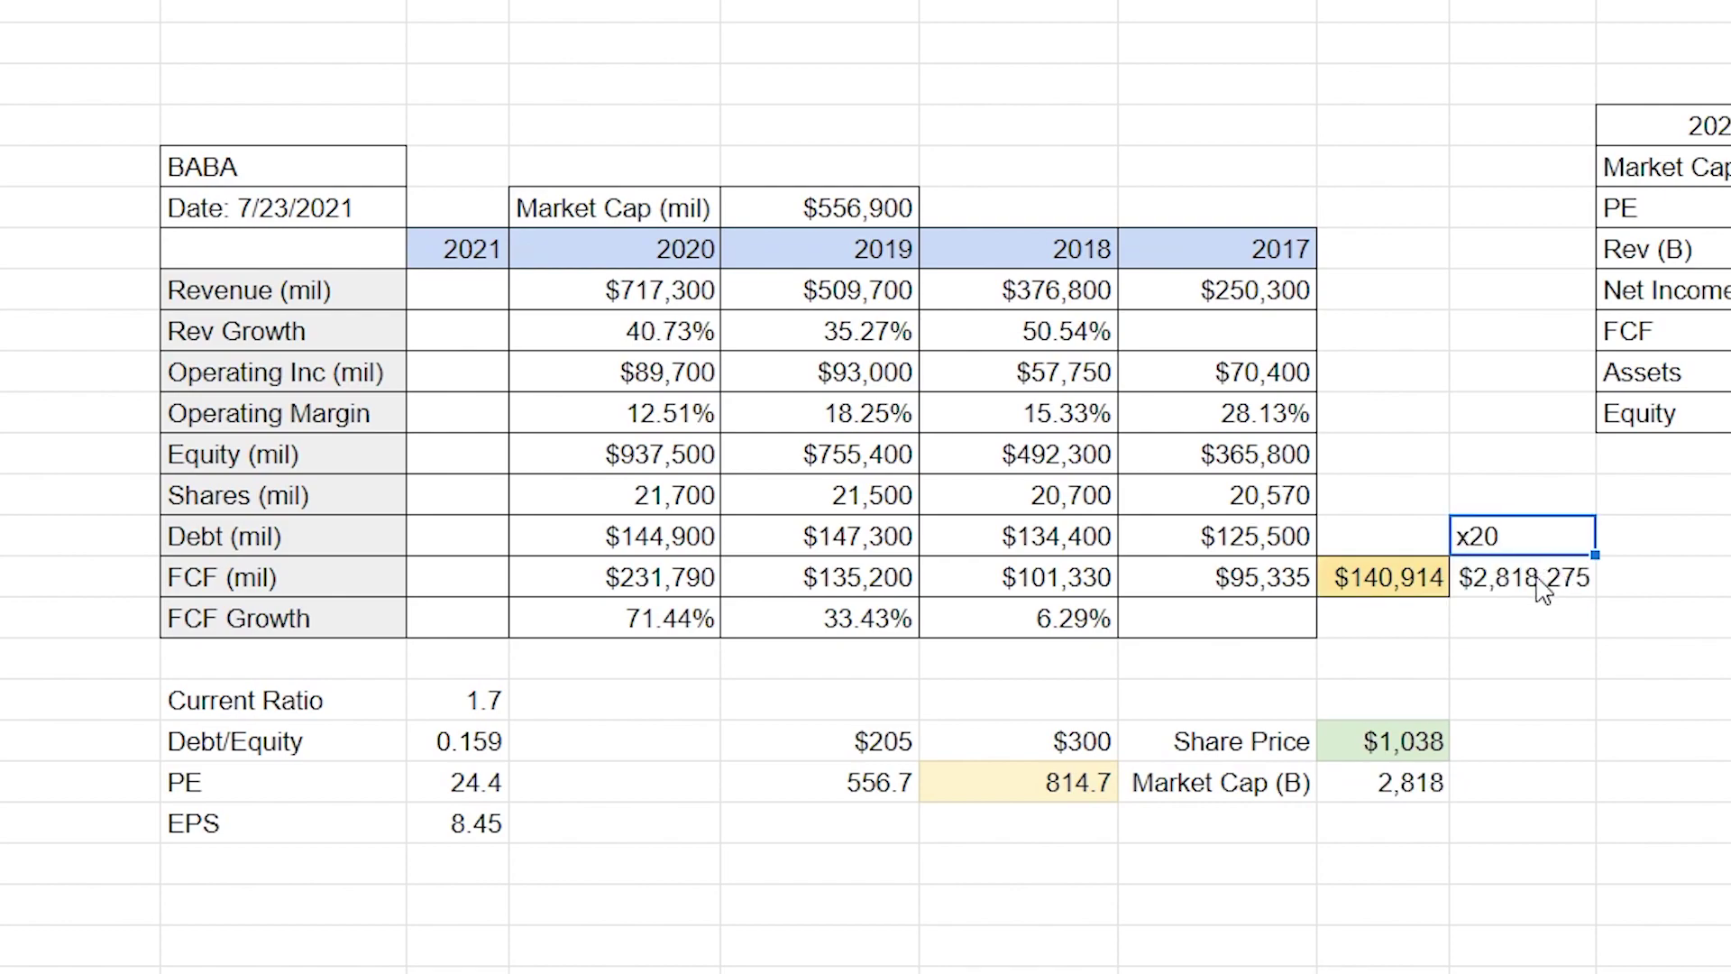
Review BABA's yearly FCF, the x20 valuation, and the Share Price and Market Cap (B) cells derived from it.
left_click(1199, 591)
left_click_drag(1005, 582, 722, 568)
left_click(1551, 588)
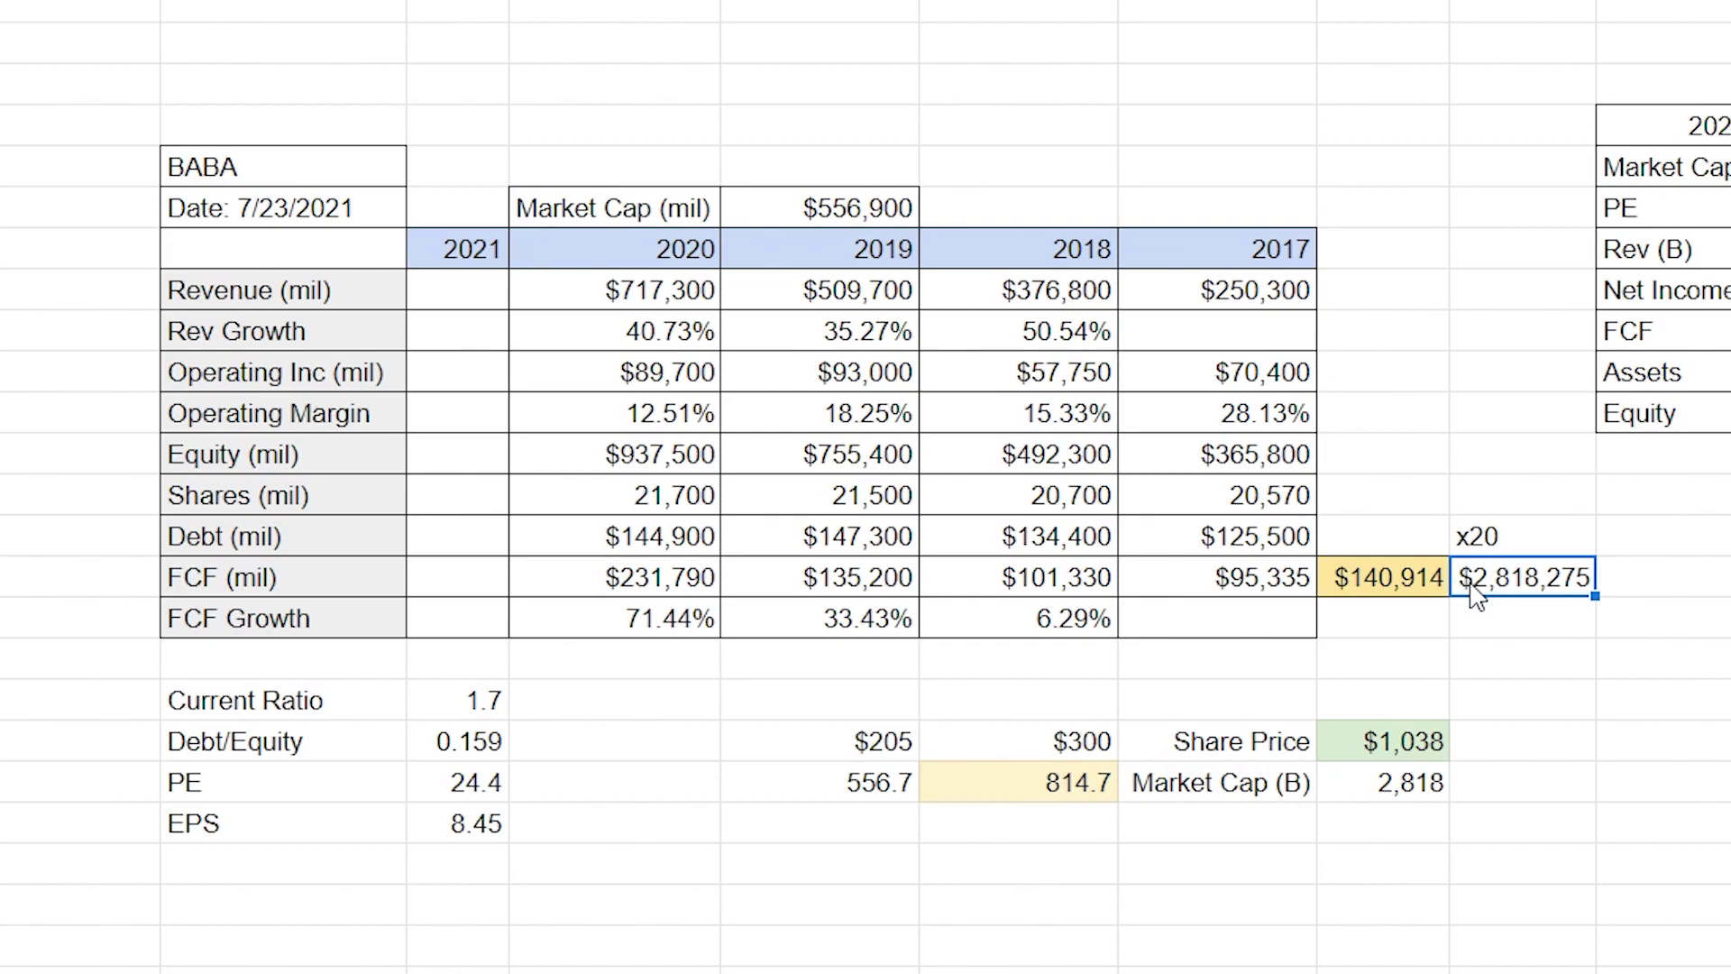
left_click(1478, 548)
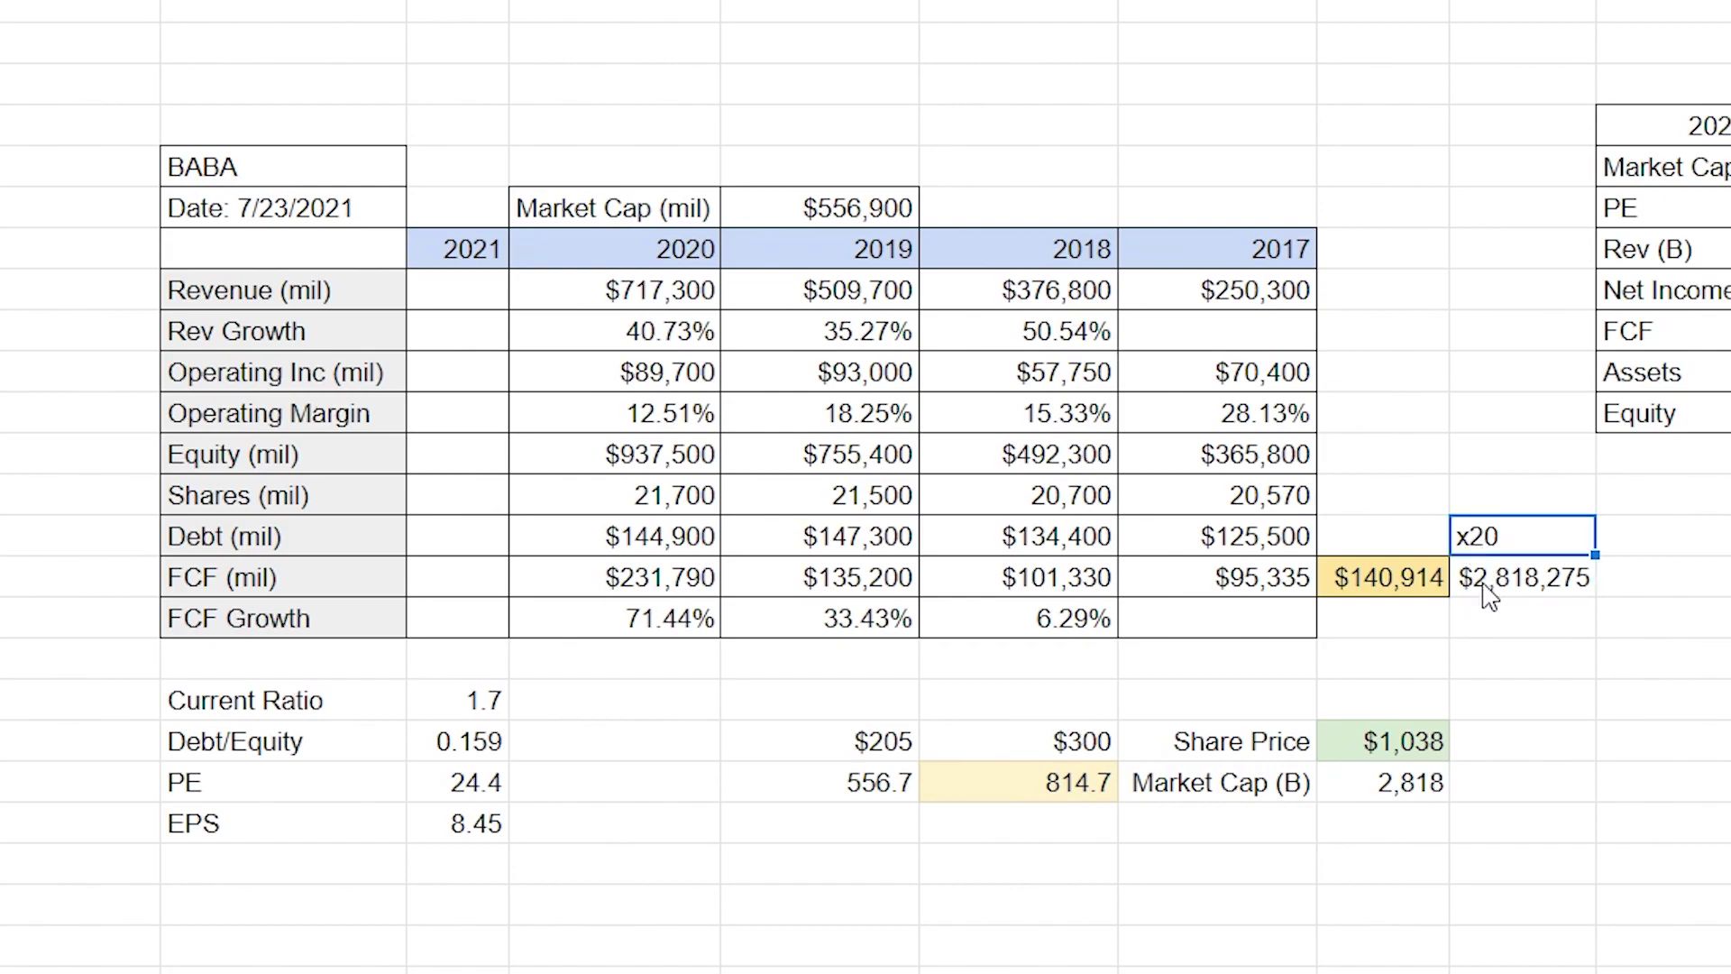
left_click(1404, 793)
left_click(1411, 744)
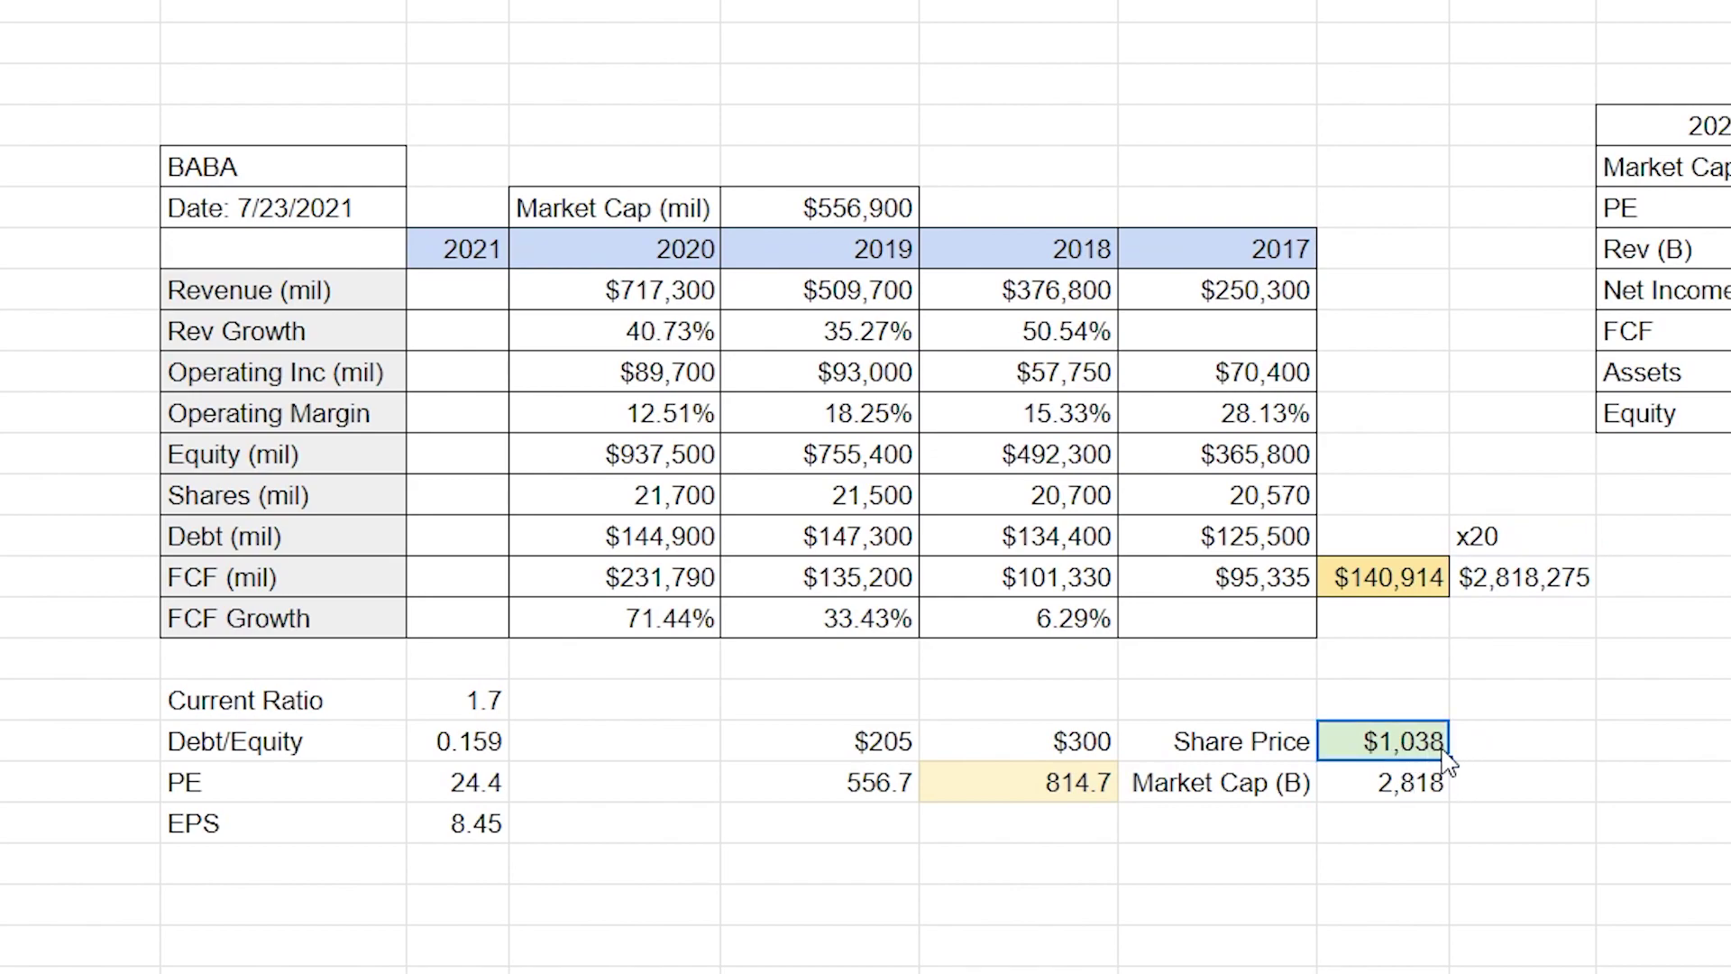
left_click(1419, 786)
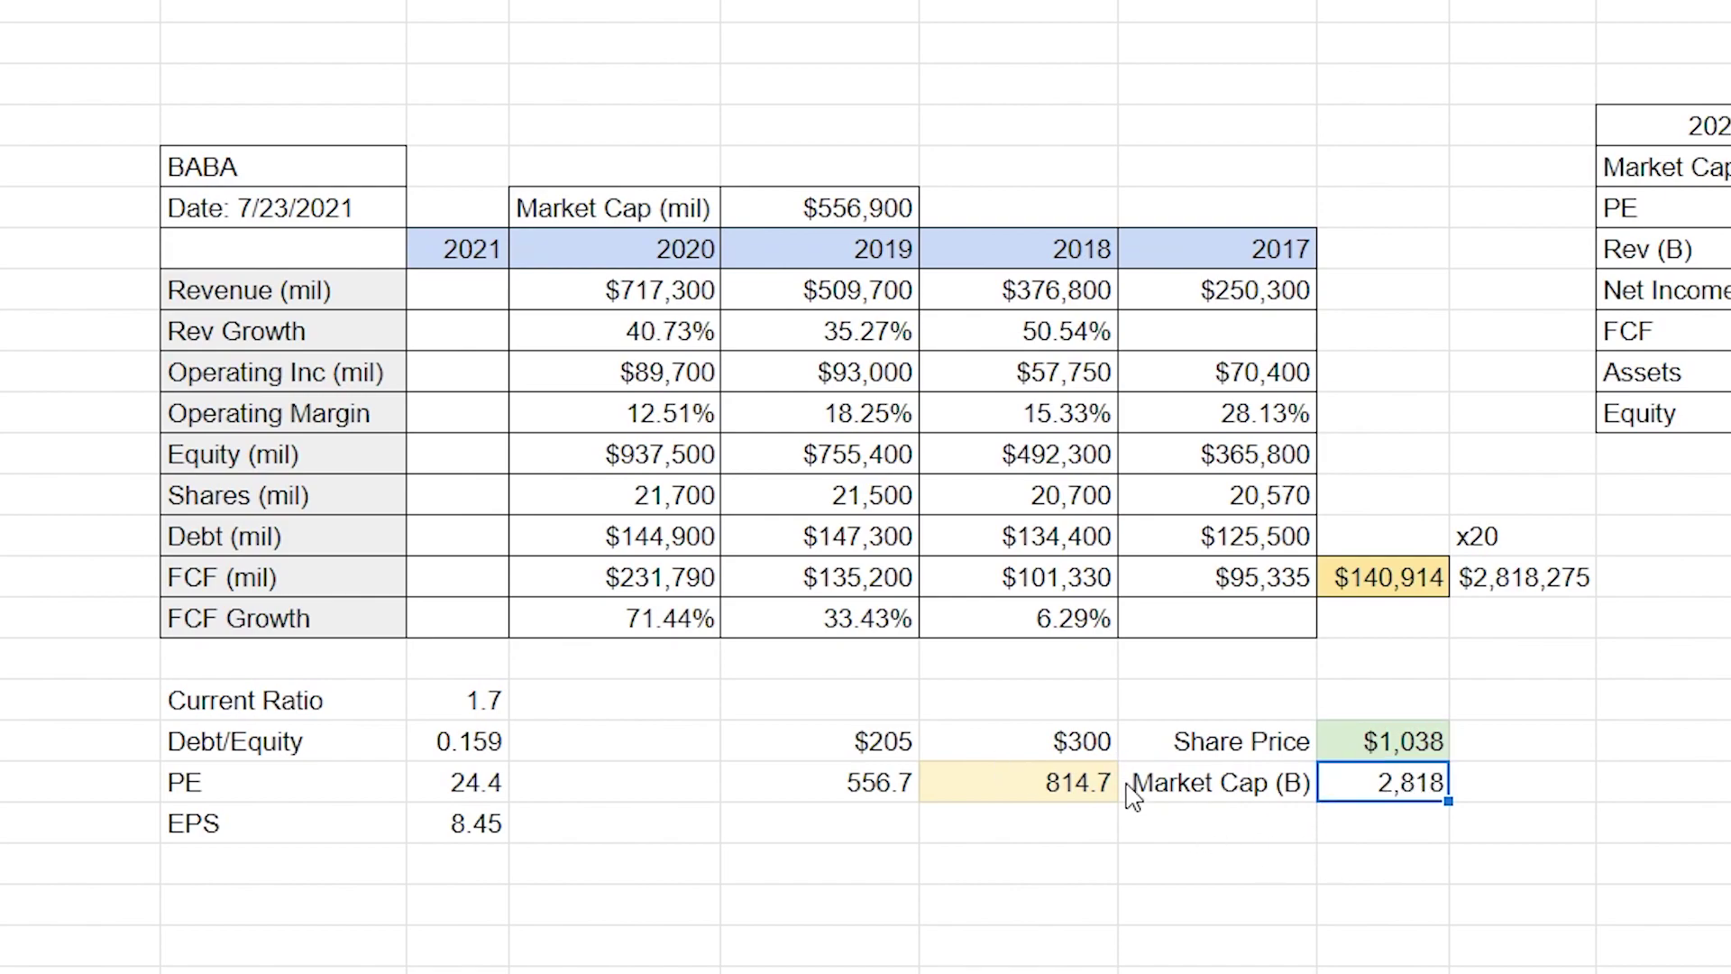
Inspect the $300 share price scenario and the highlighted market cap below it in the BABA section.
left_click(1088, 754)
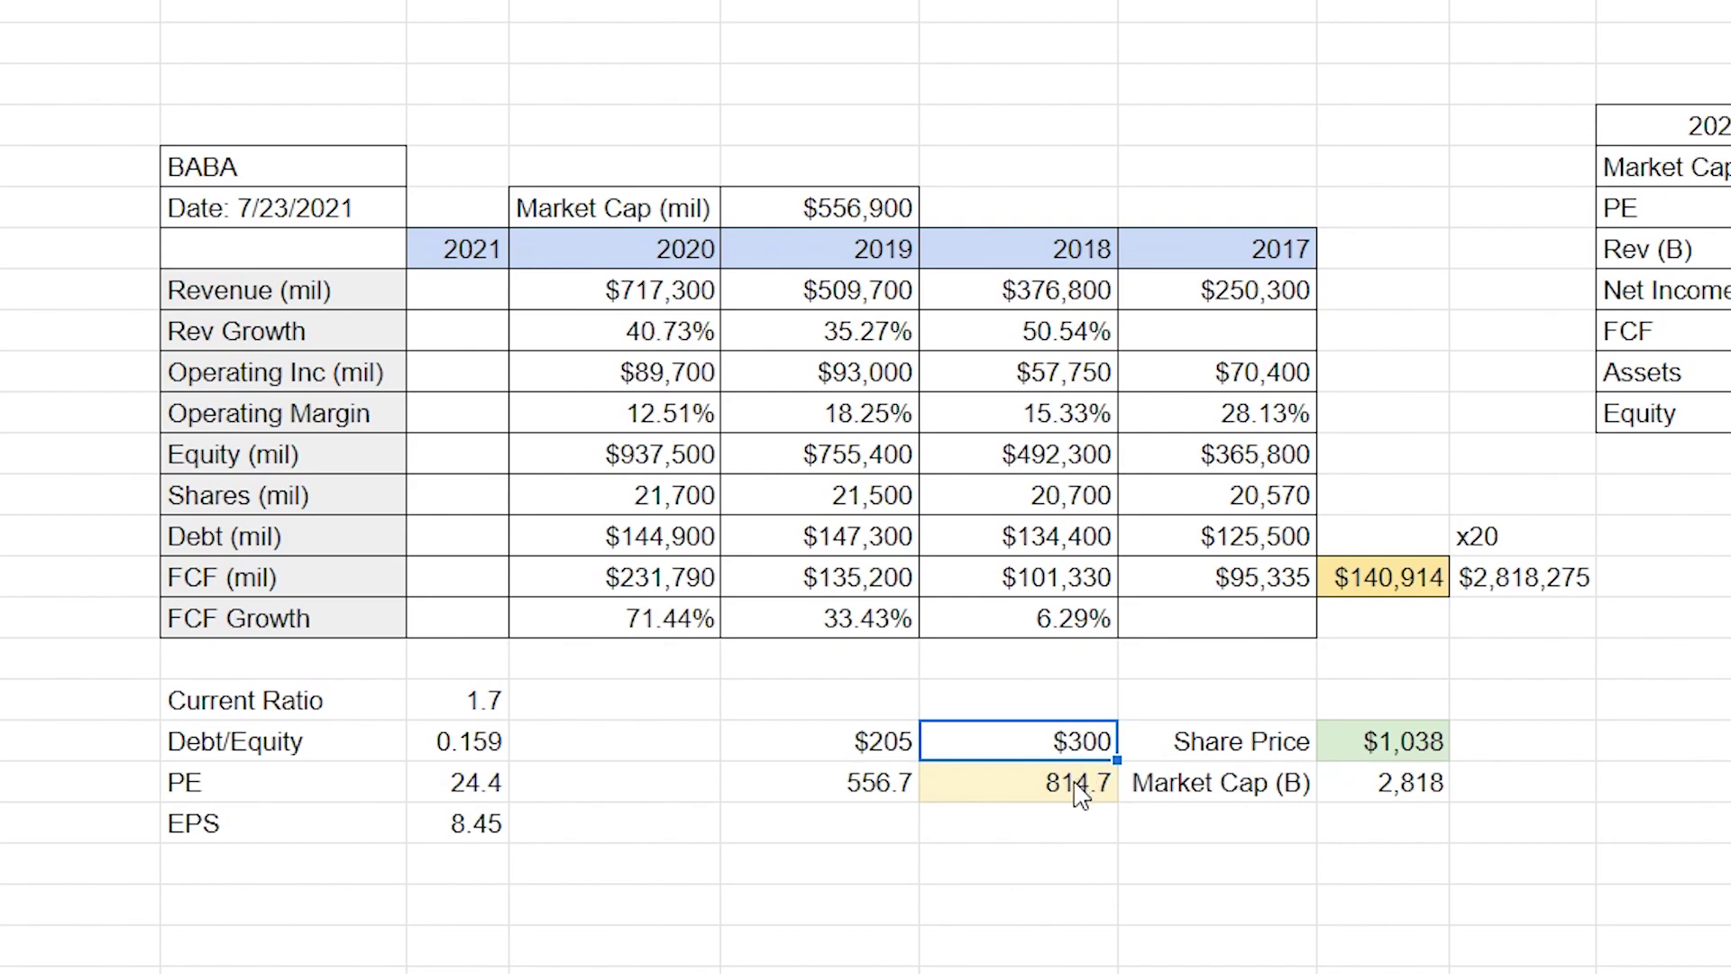
double_click(1079, 752)
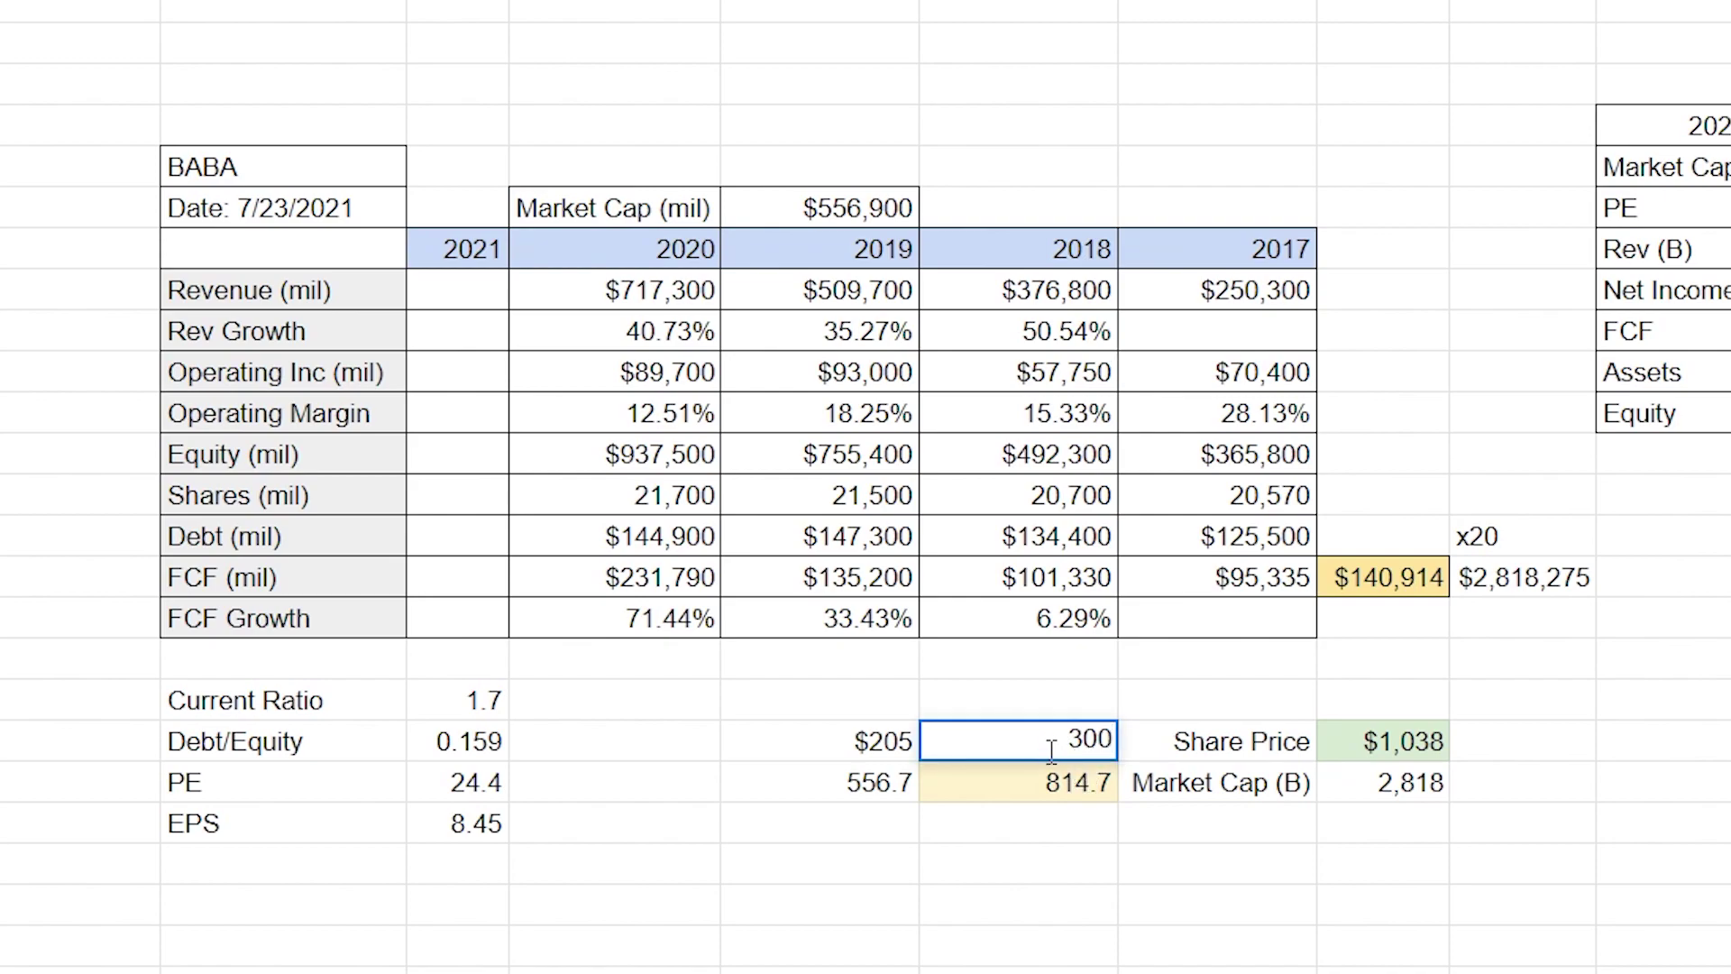
left_click(1087, 795)
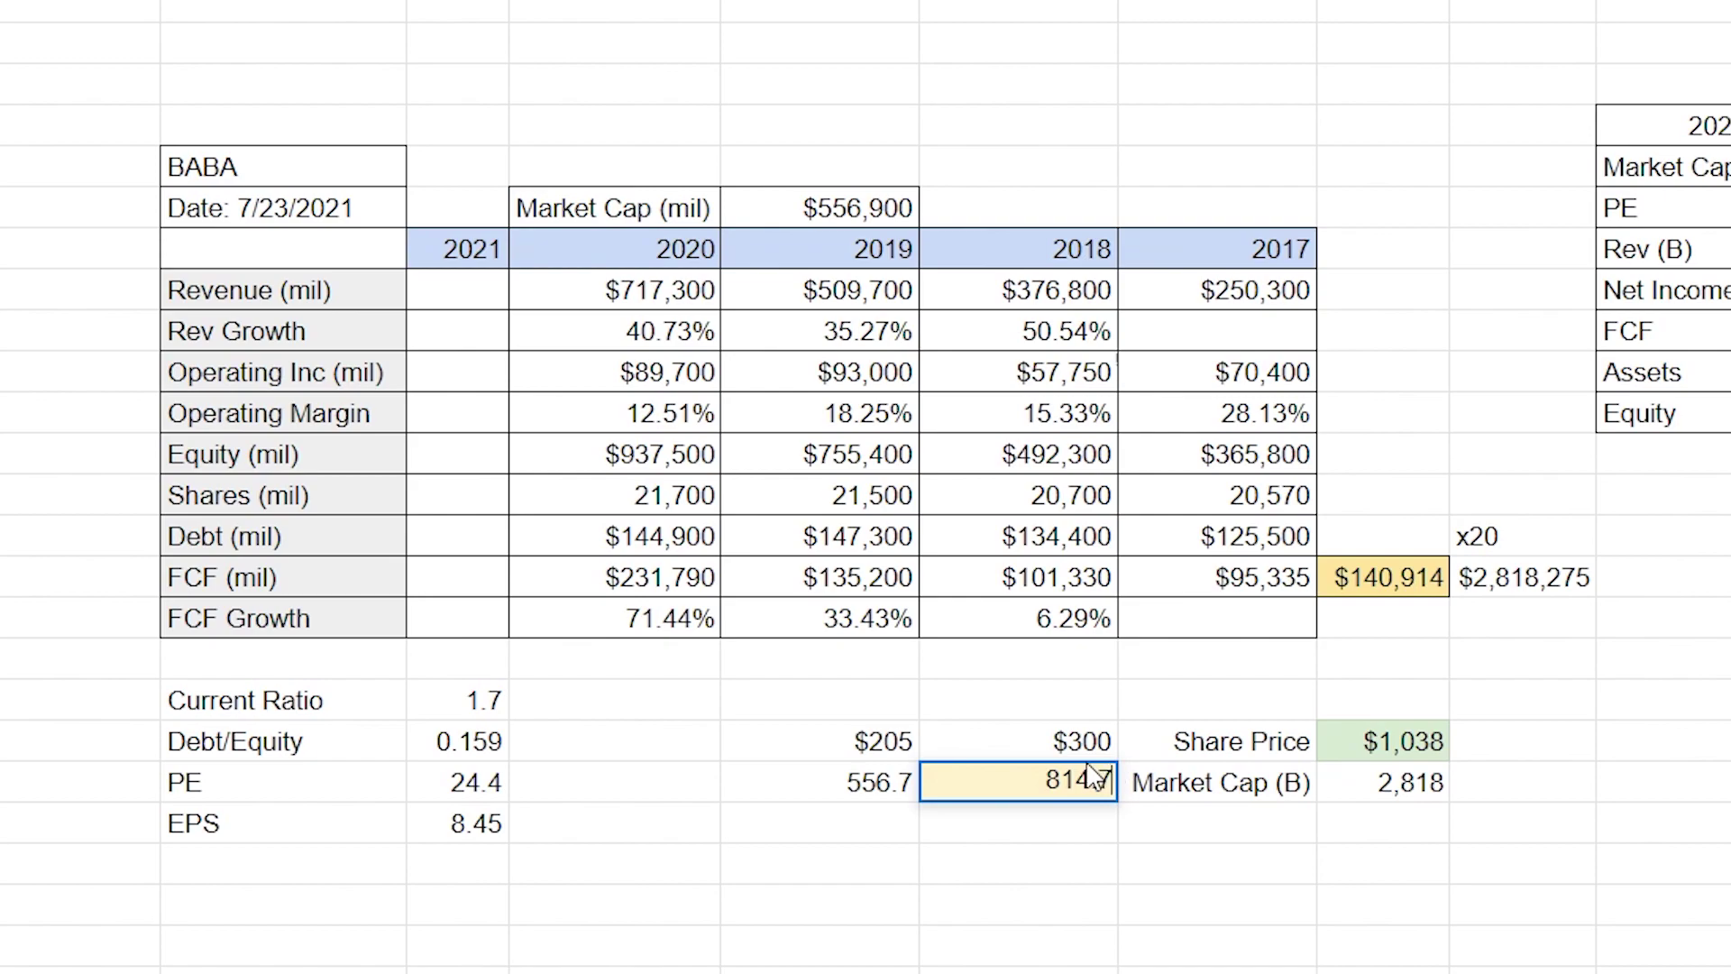
left_click(1111, 743)
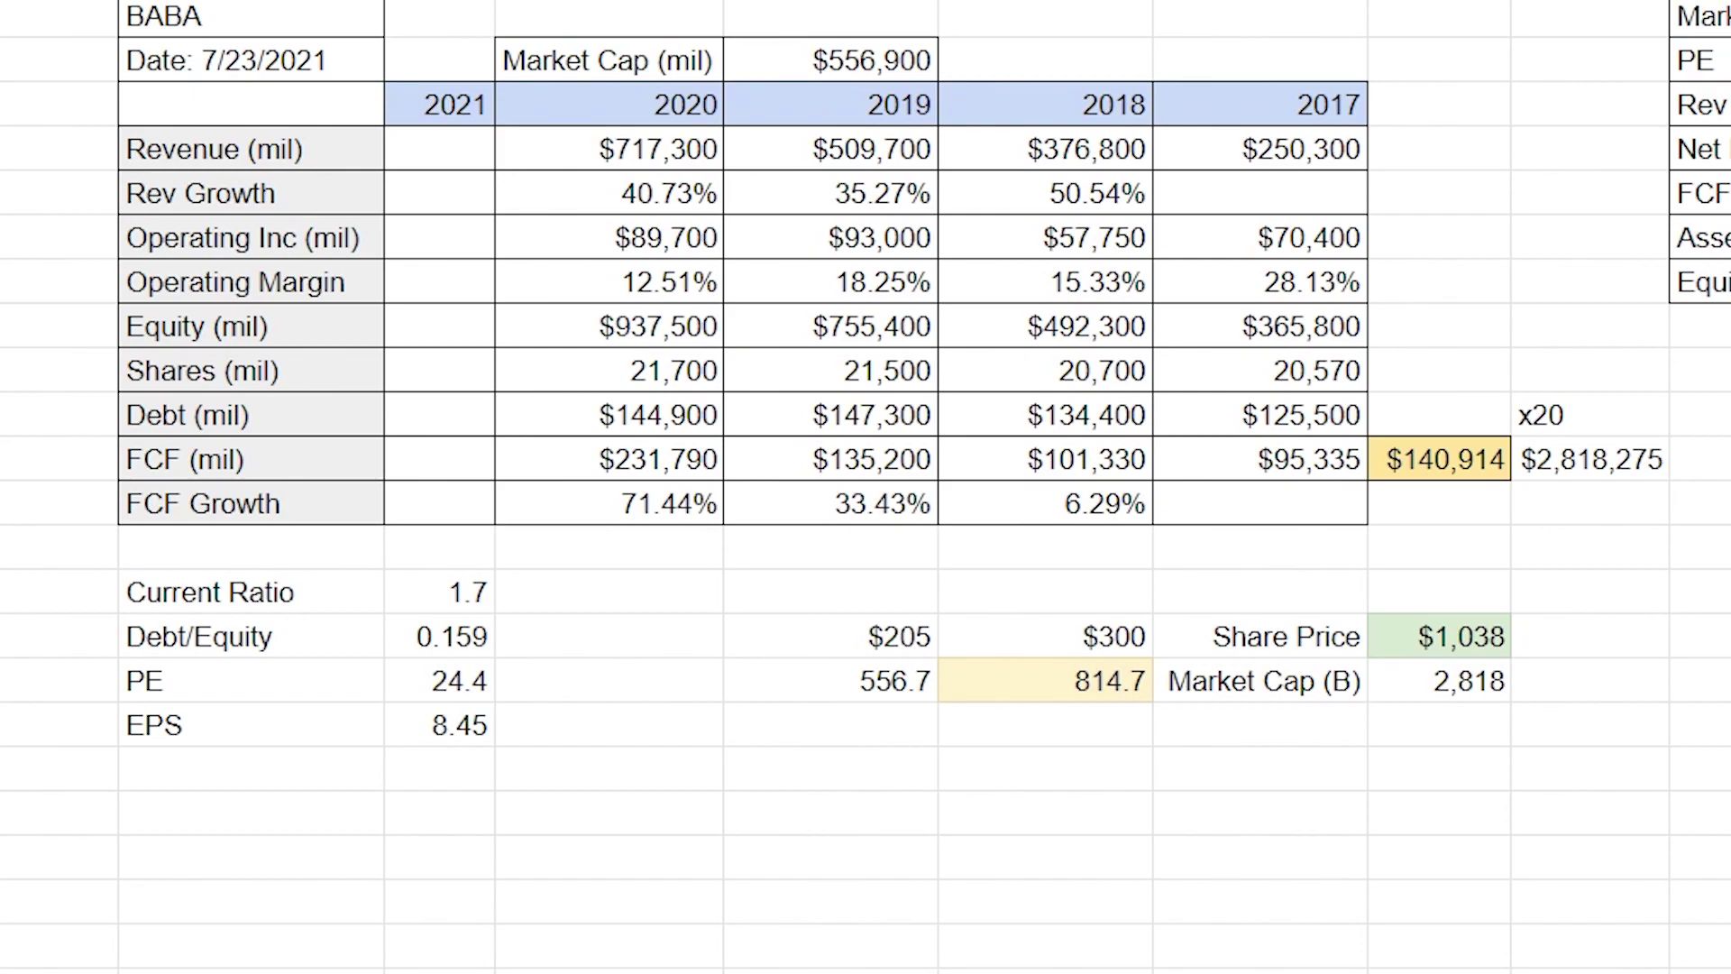
Switch to Yahoo Finance and look up the quote for amzn.
left_click(1192, 5)
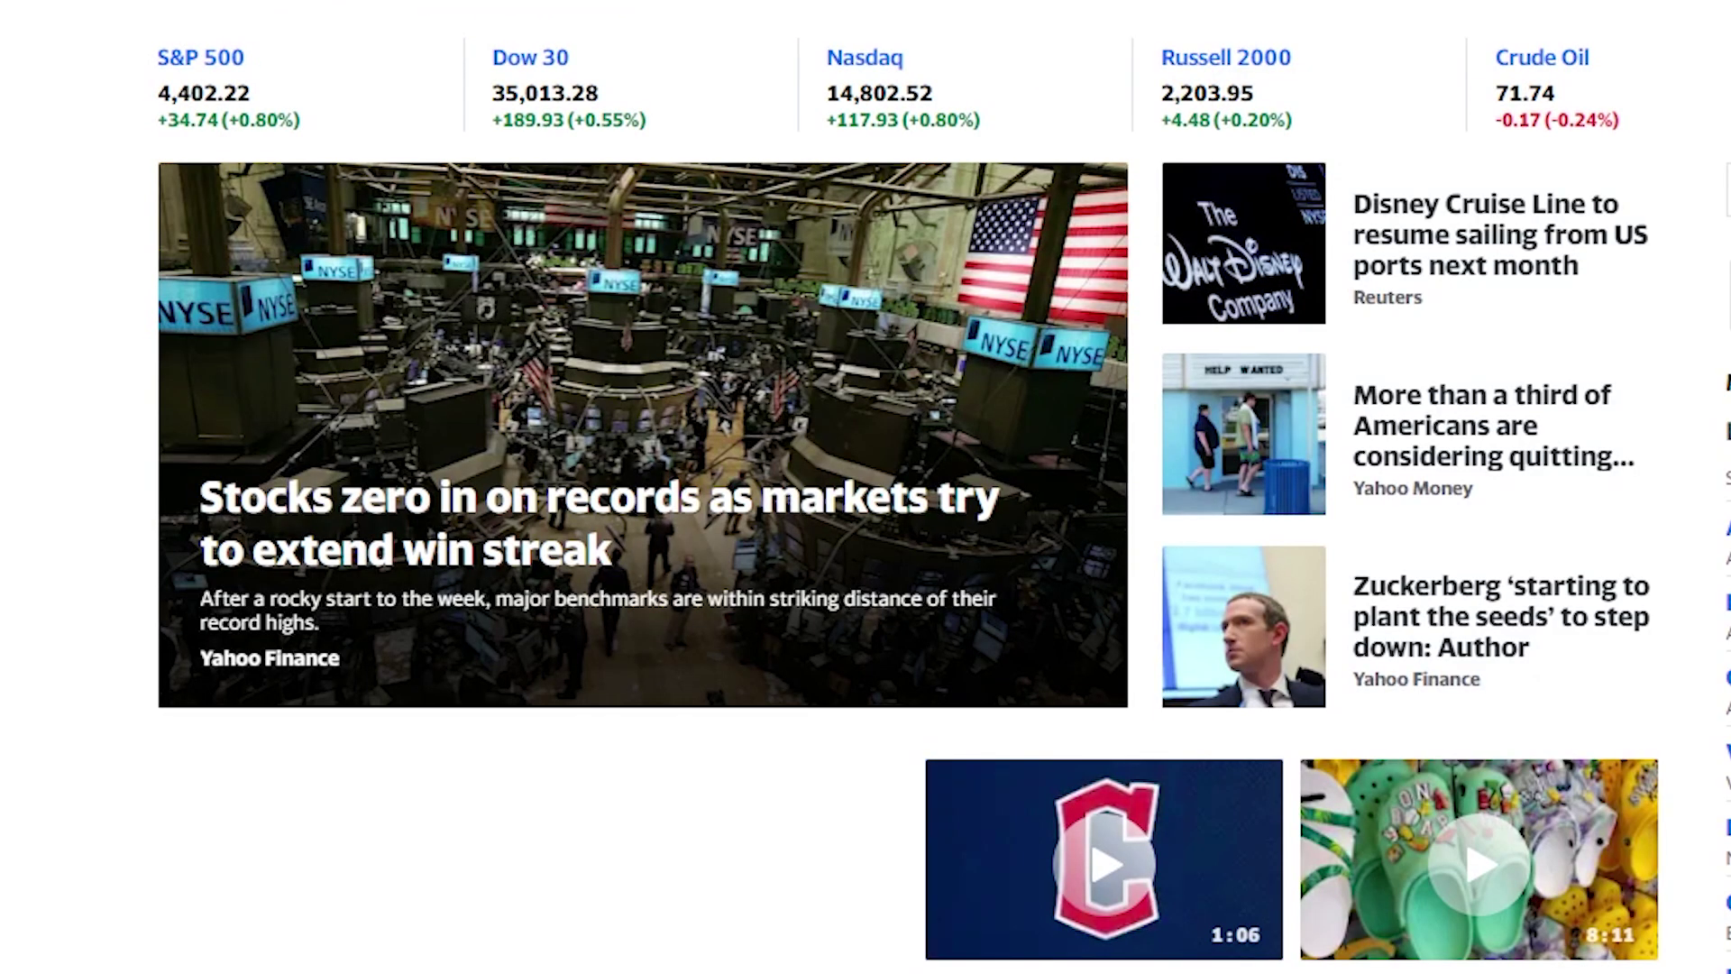
type("amzn")
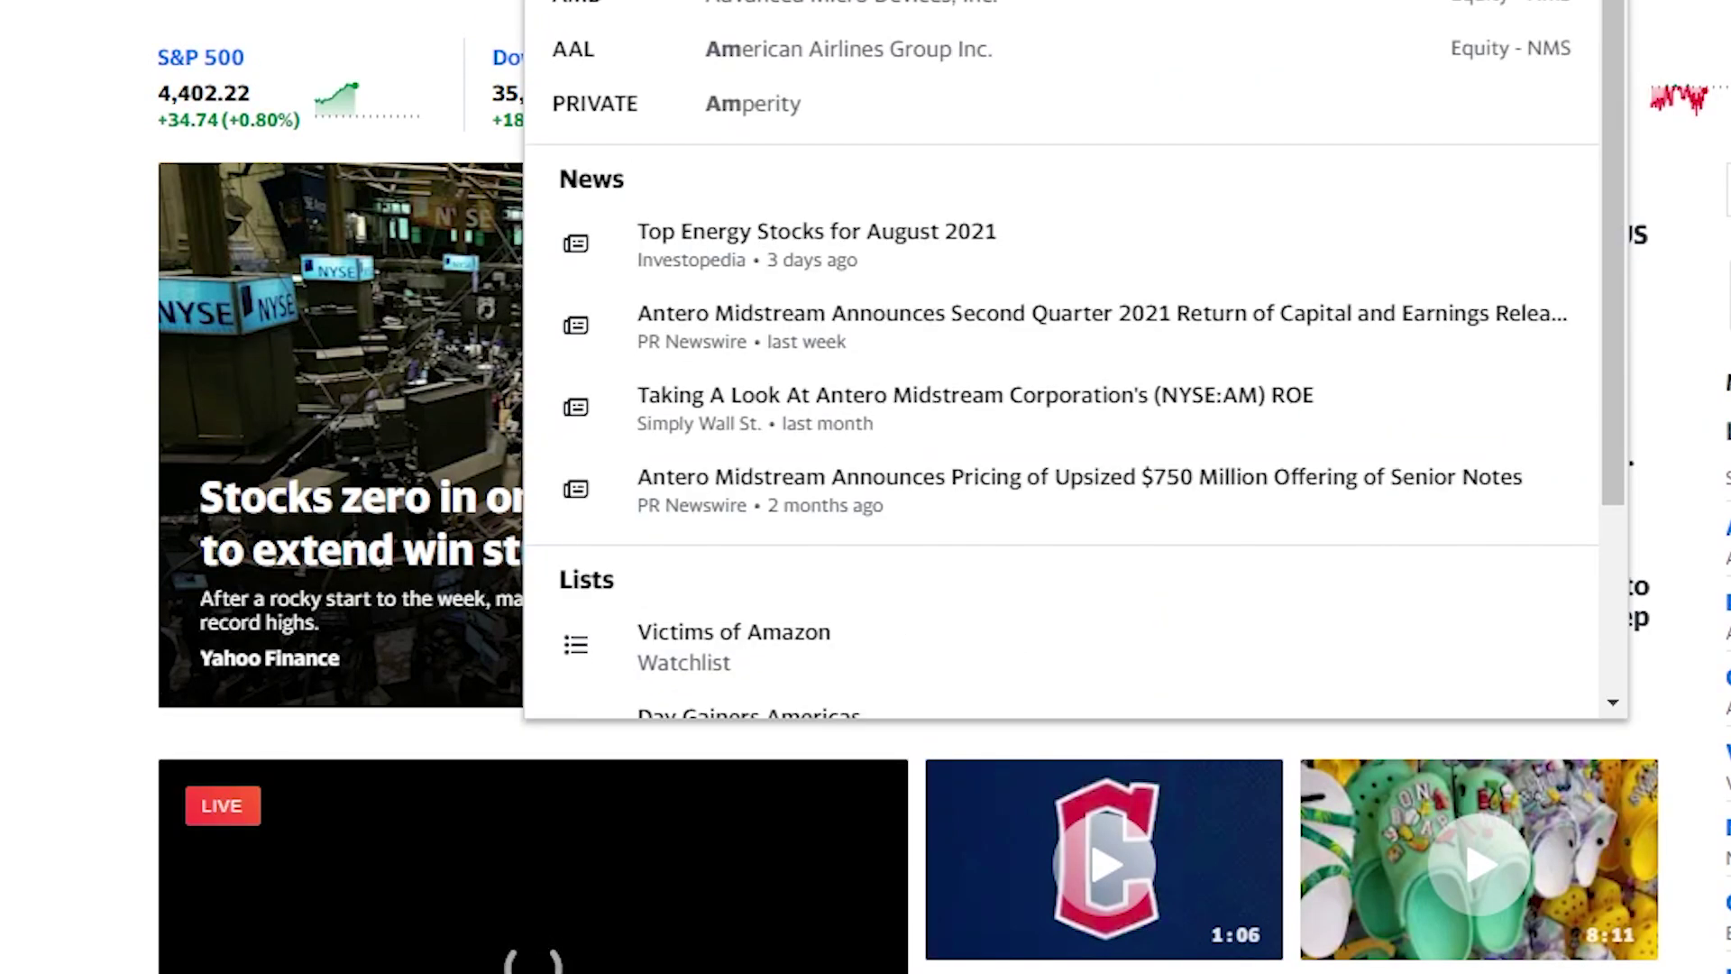
key("Return")
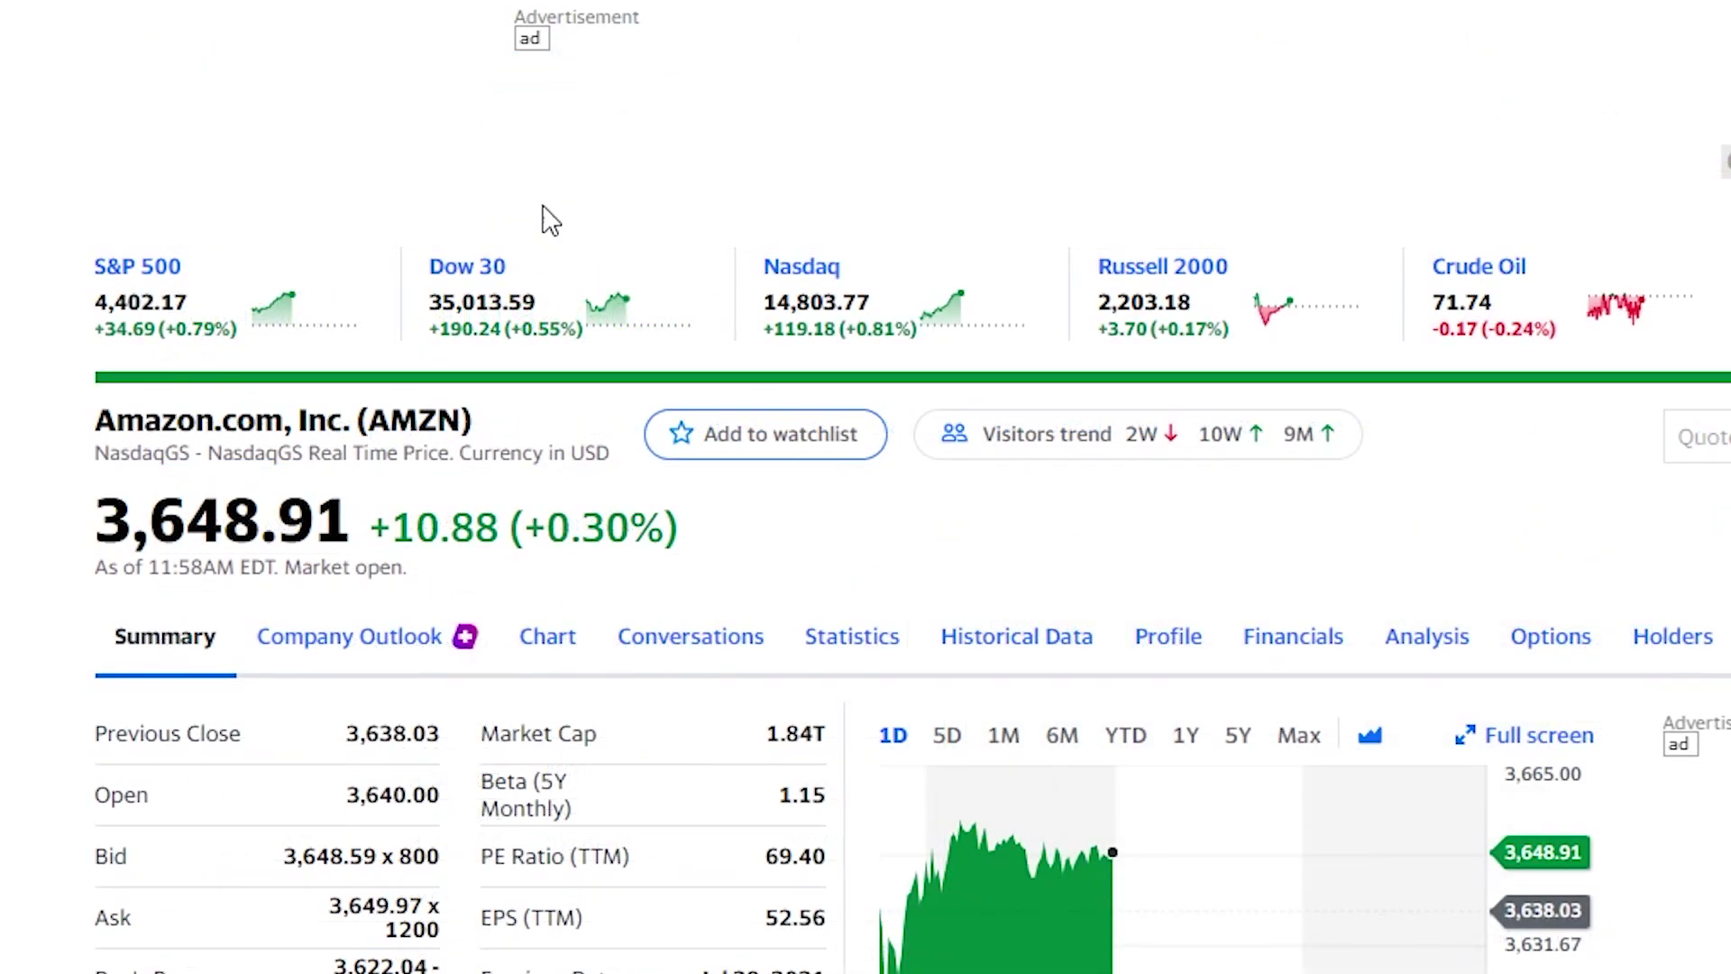
Open Amazon's financials and examine the annual income statement figures from 2017 to 2020.
scroll(542, 217, "down", 5)
left_click(1255, 165)
scroll(1097, 294, "down", 3)
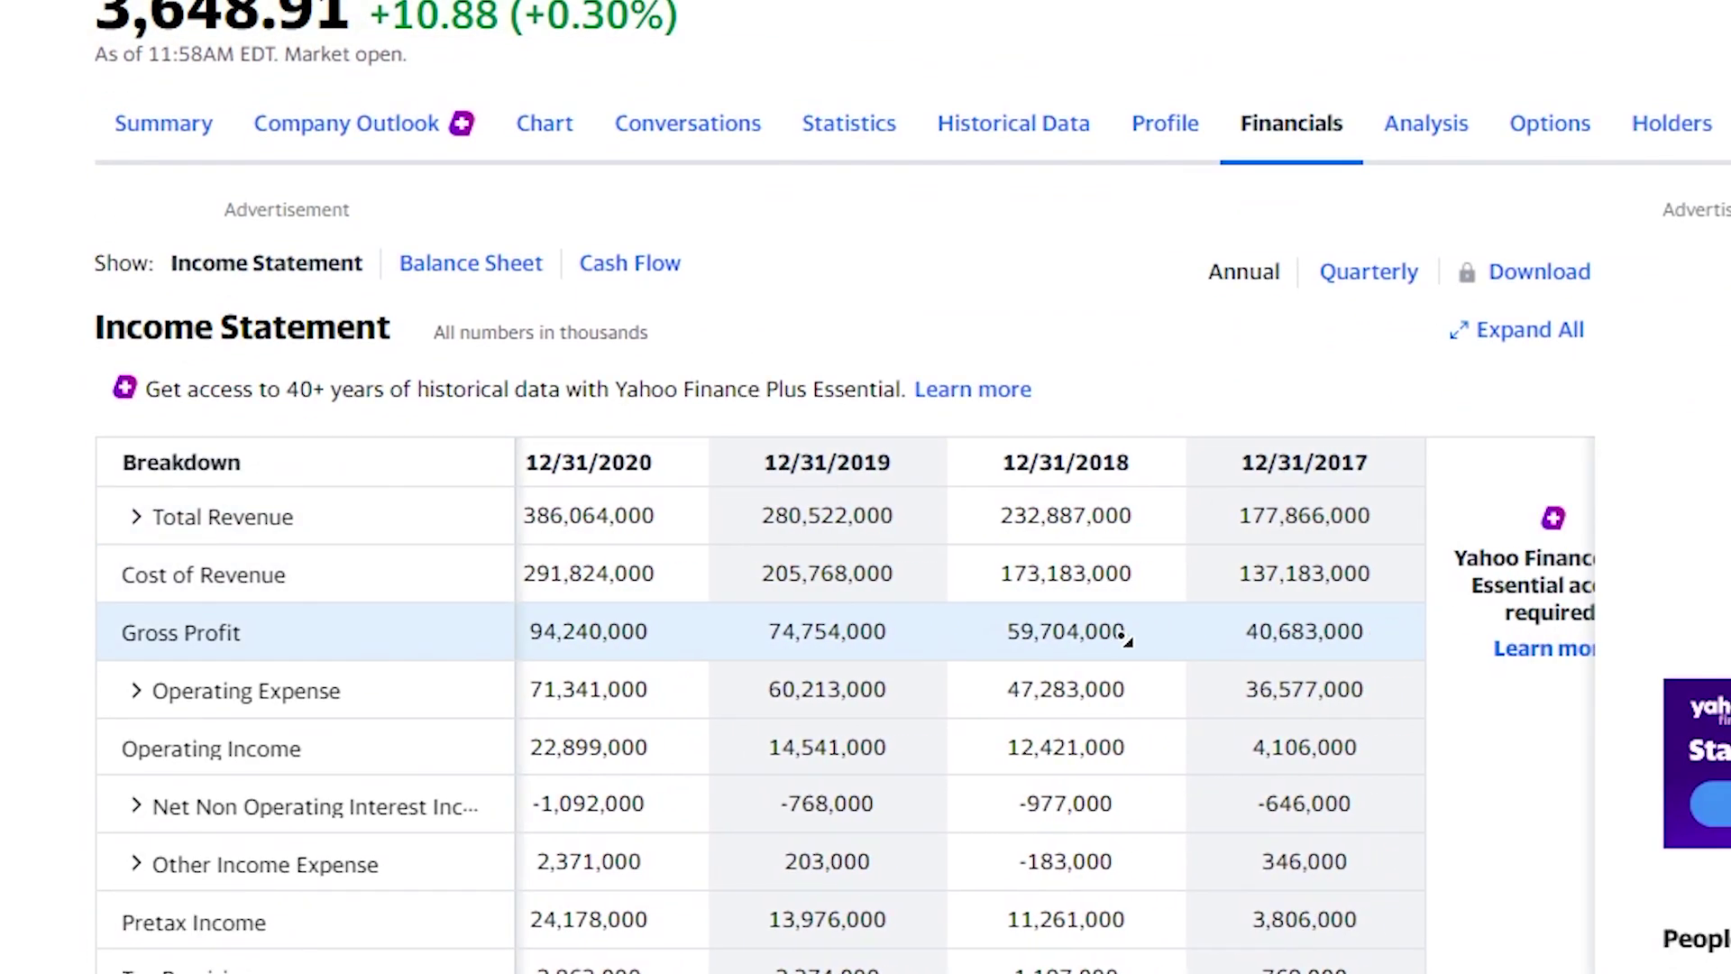
scroll(1044, 490, "right", 2)
scroll(1028, 490, "down", 2)
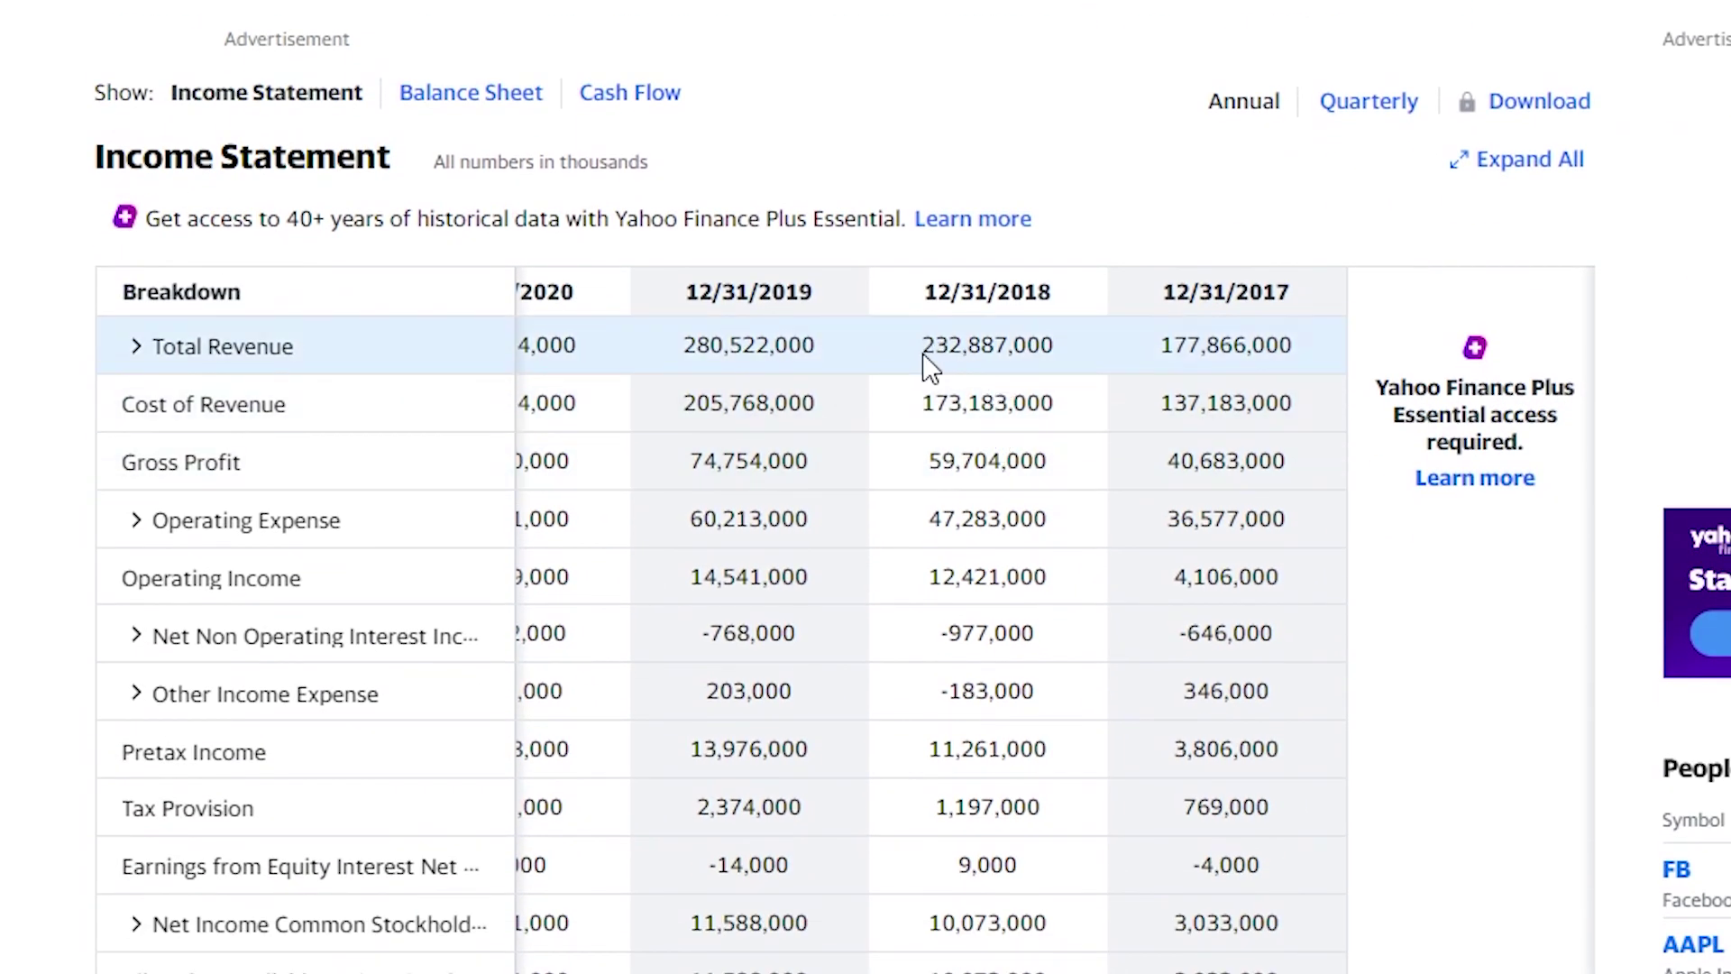
Return to Alibaba's financials and open the income statement to check its reporting currency and figures.
scroll(835, 355, "up", 3)
scroll(835, 355, "down", 3)
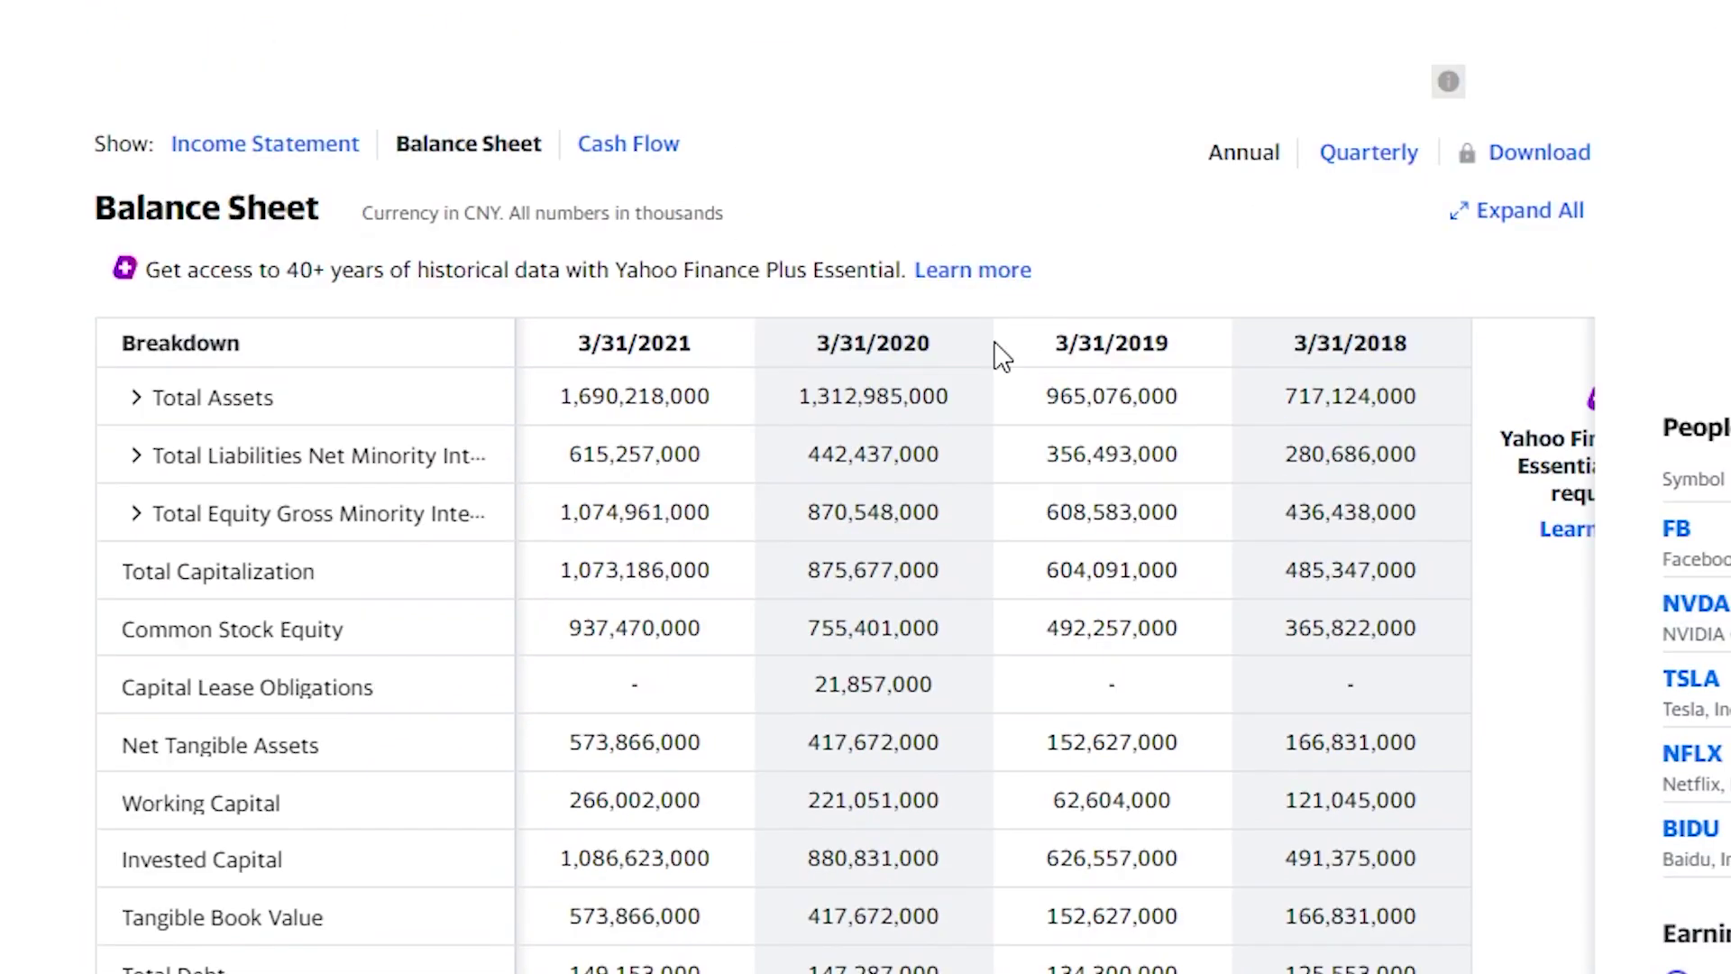
left_click(262, 146)
scroll(1043, 363, "down", 2)
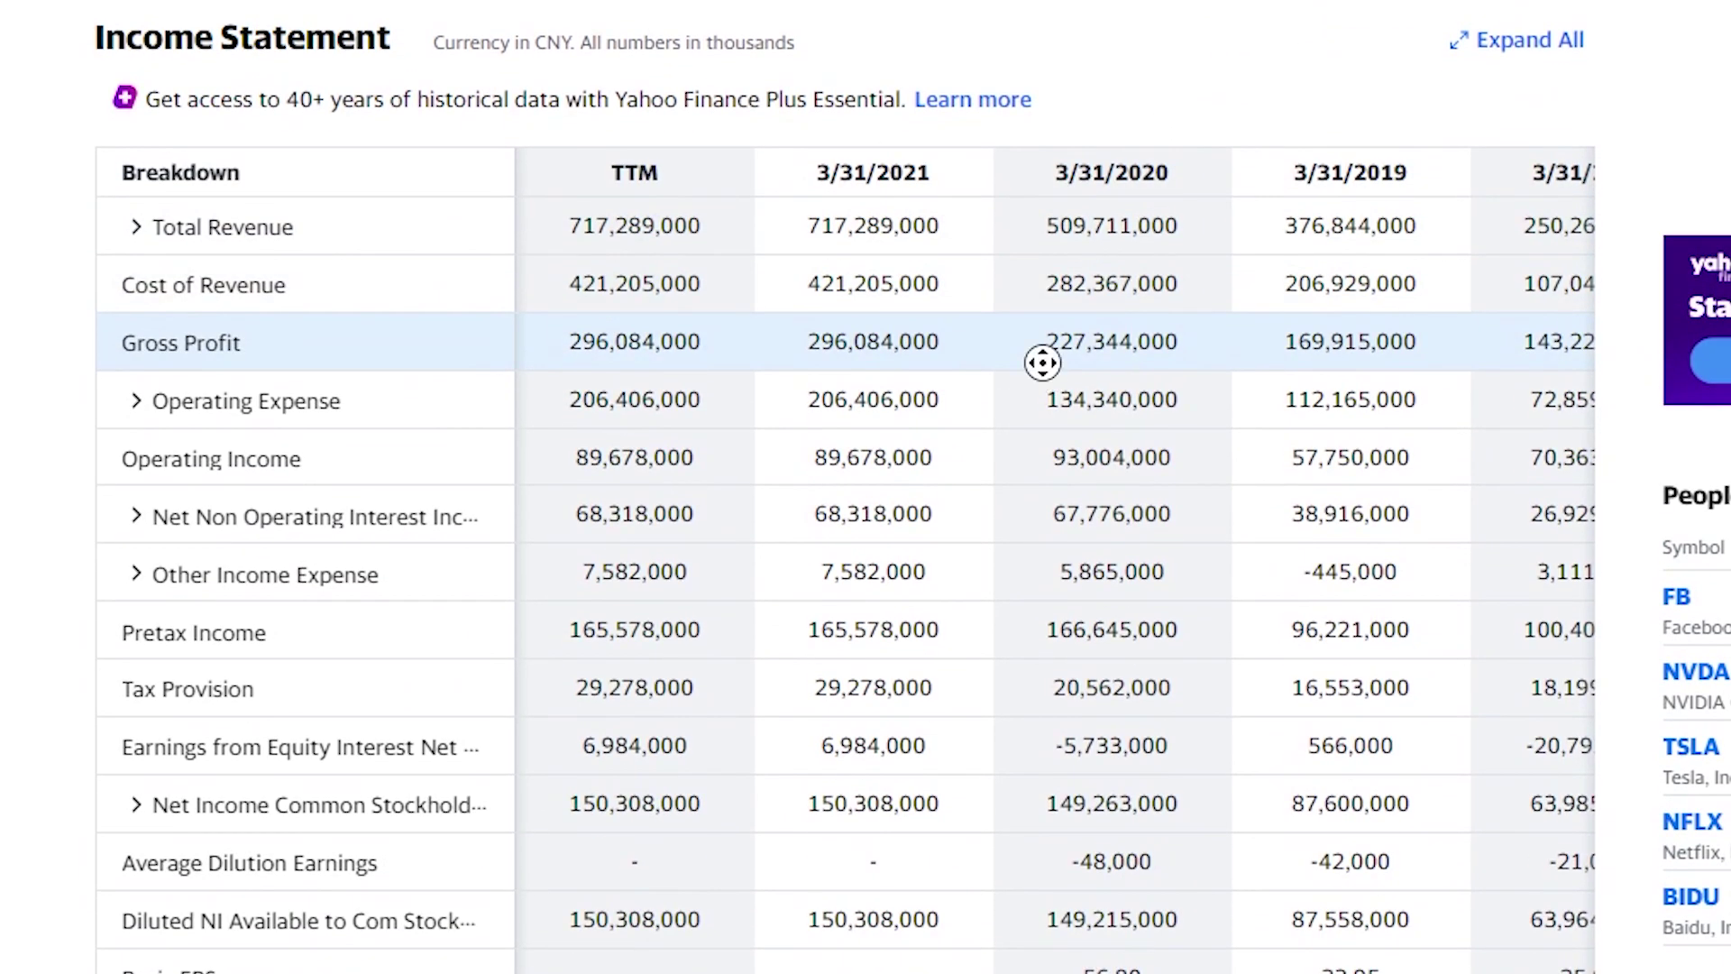
Compare Alibaba's annual income statement figures from 2018 to 2021 with Amazon's, focusing on total revenue.
scroll(1044, 363, "right", 3)
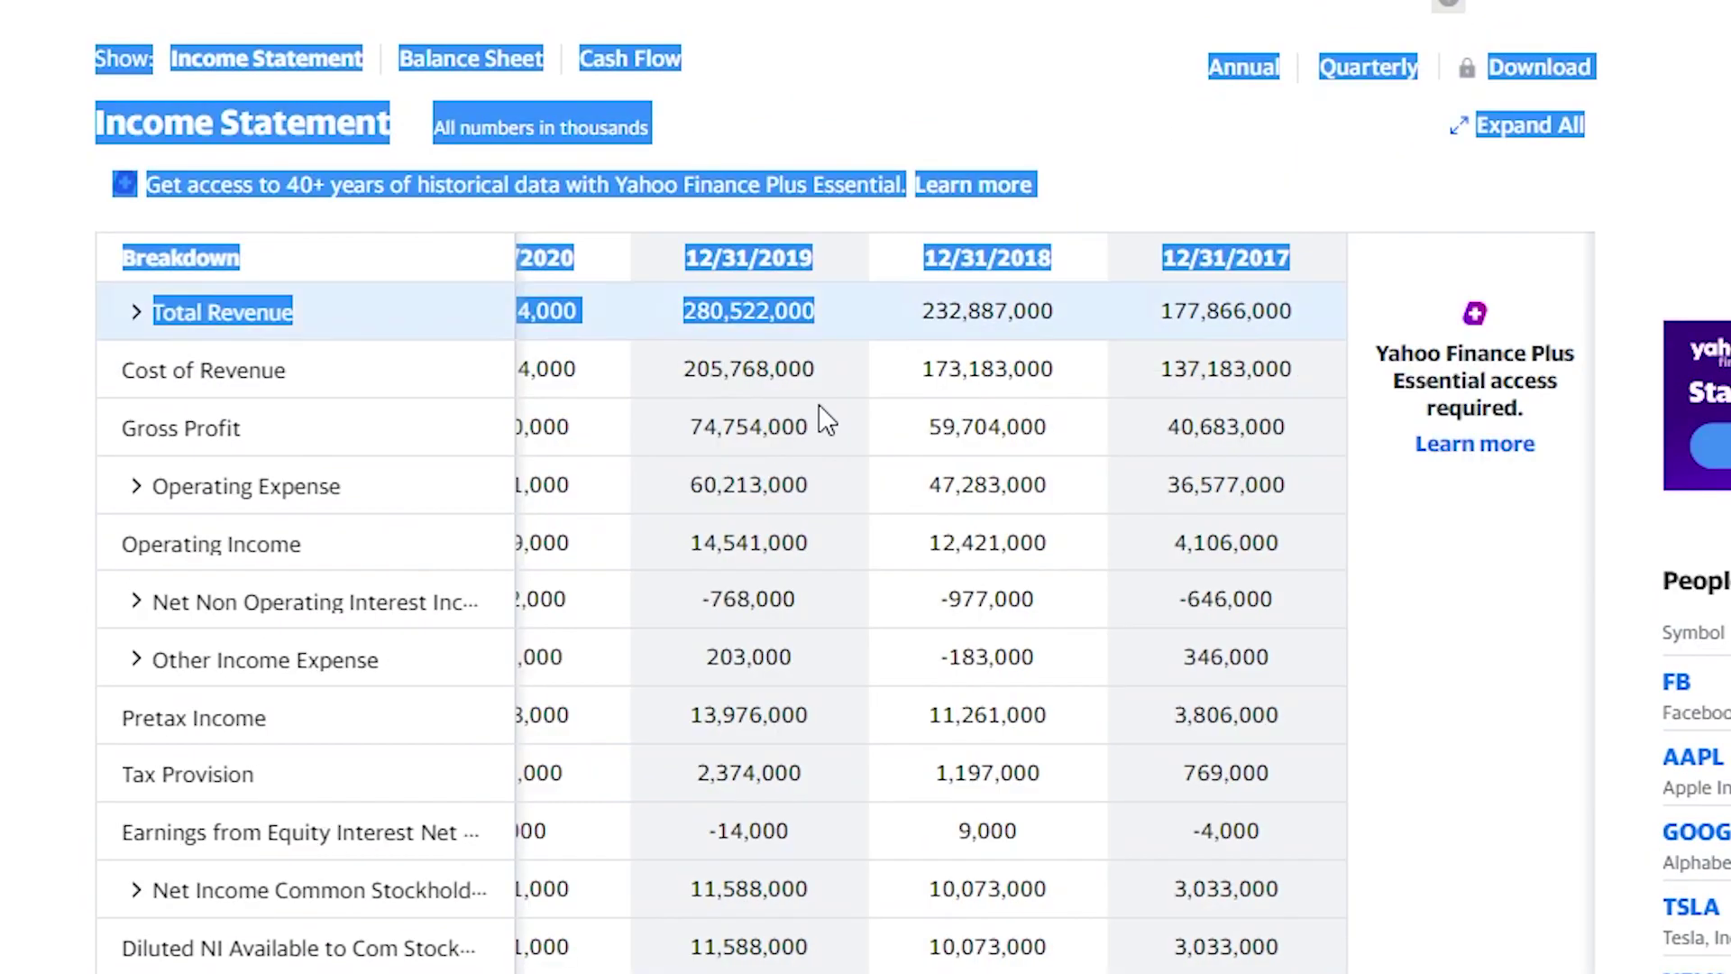
left_click(825, 419)
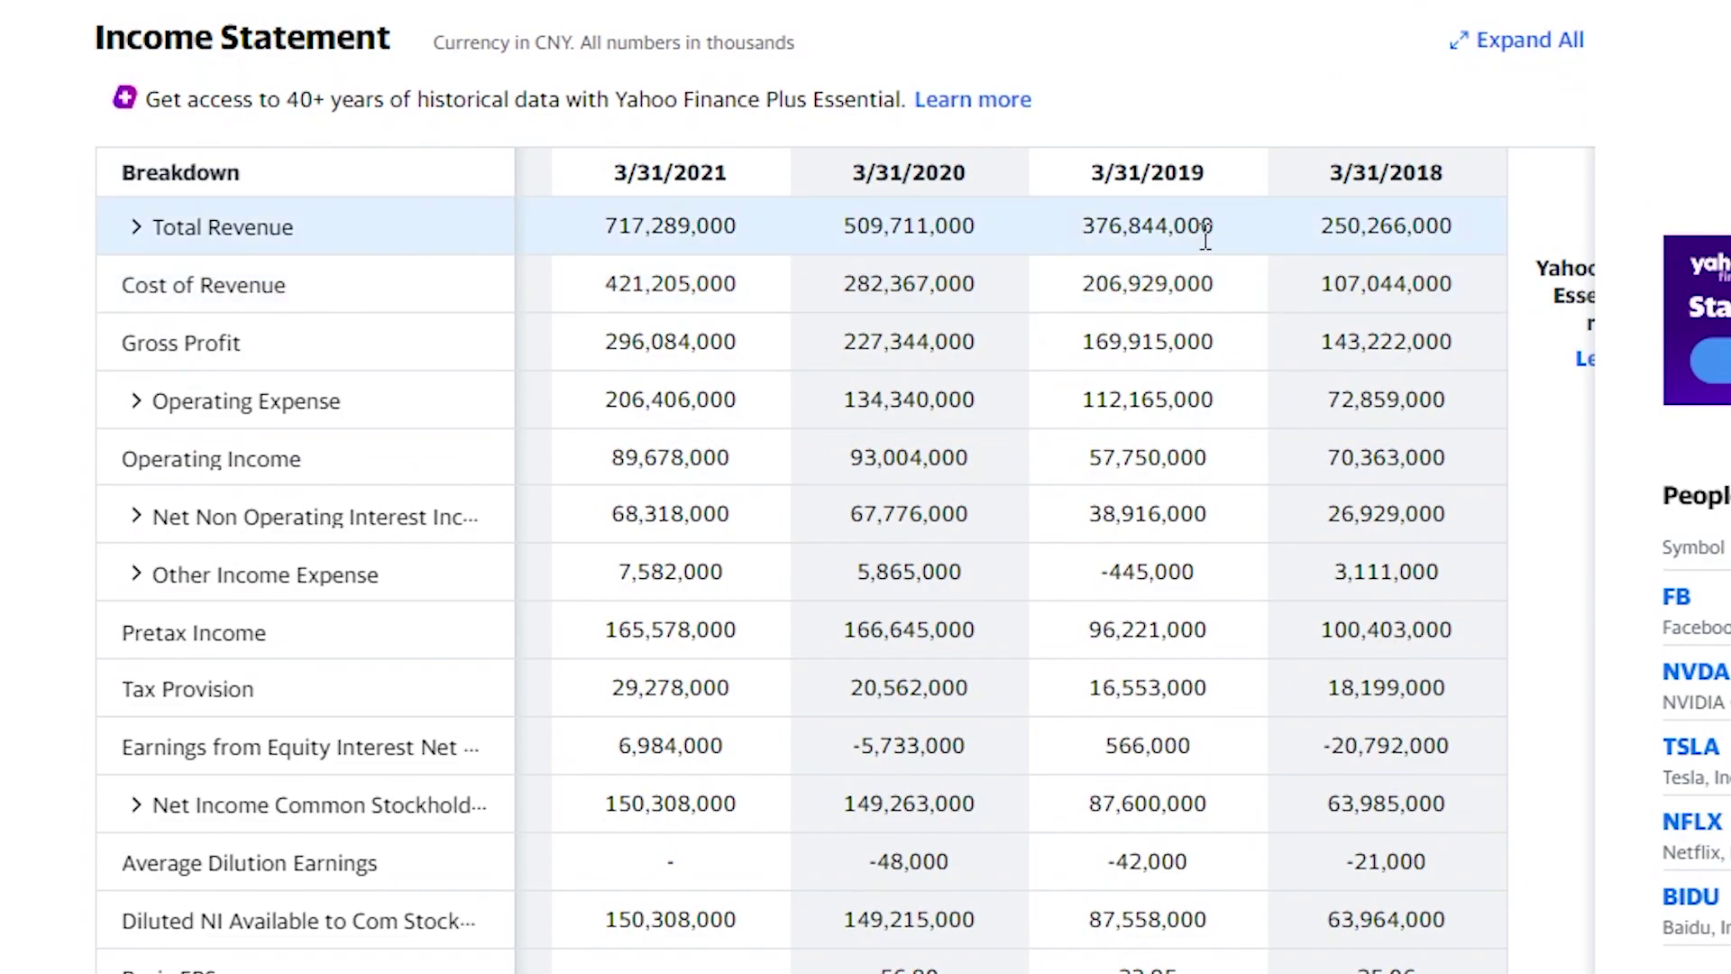
middle_click(1253, 254)
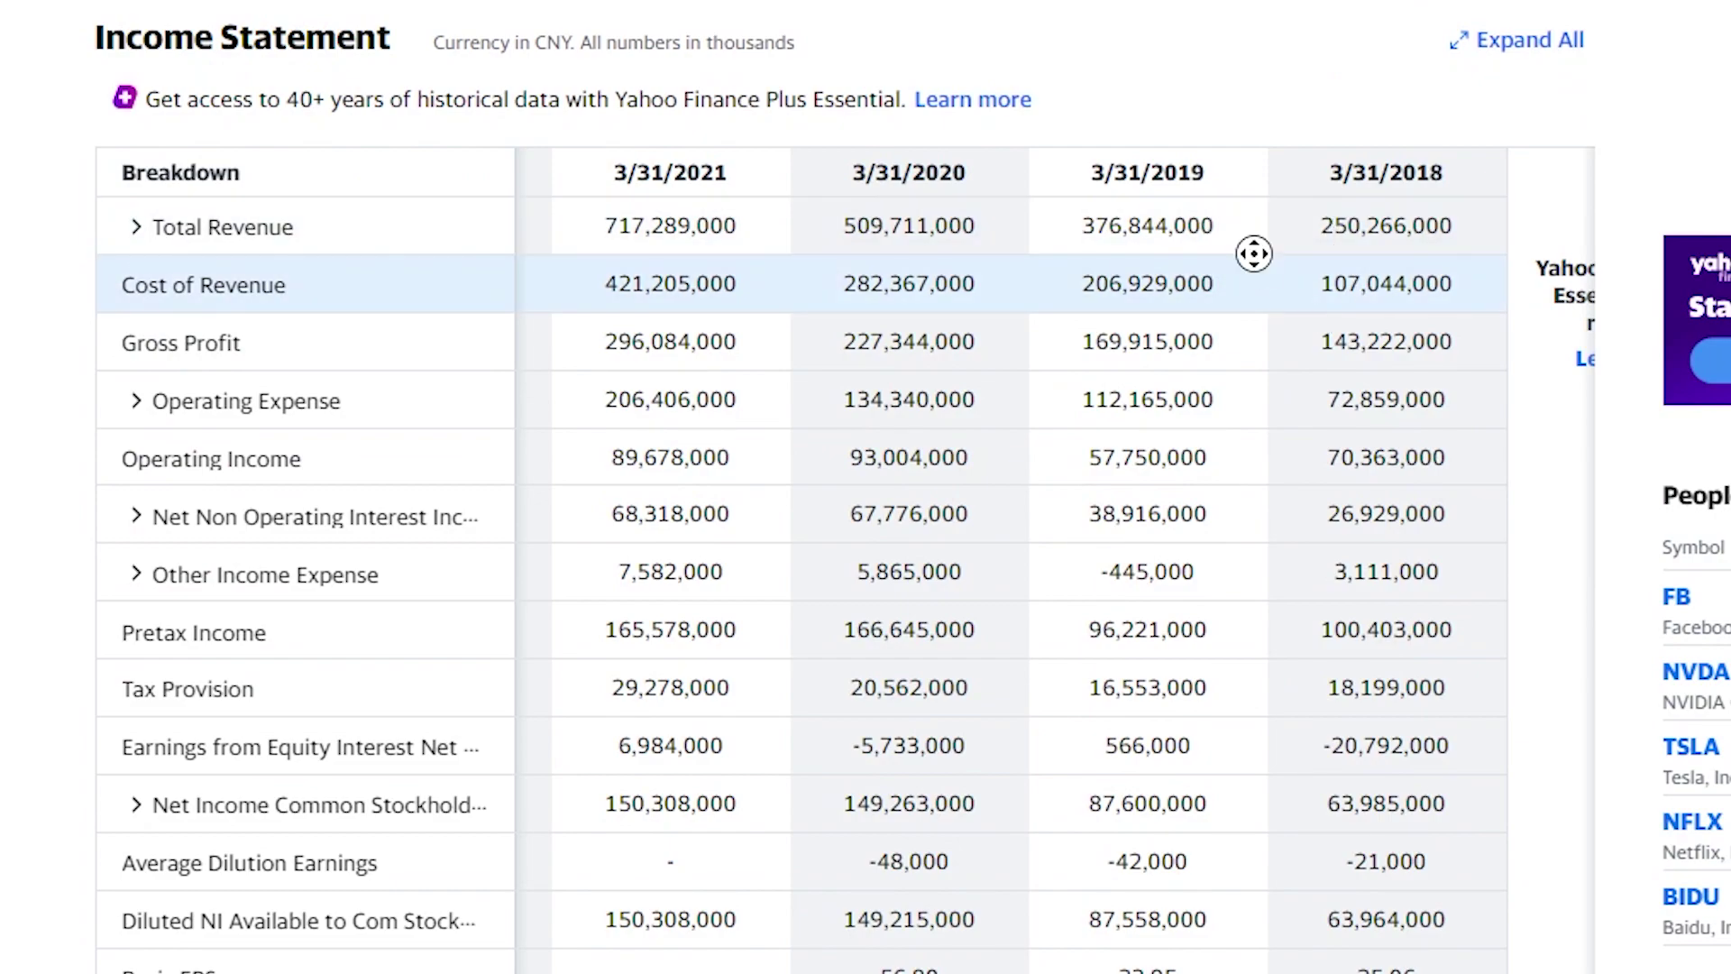
scroll(1253, 254, "right", 3)
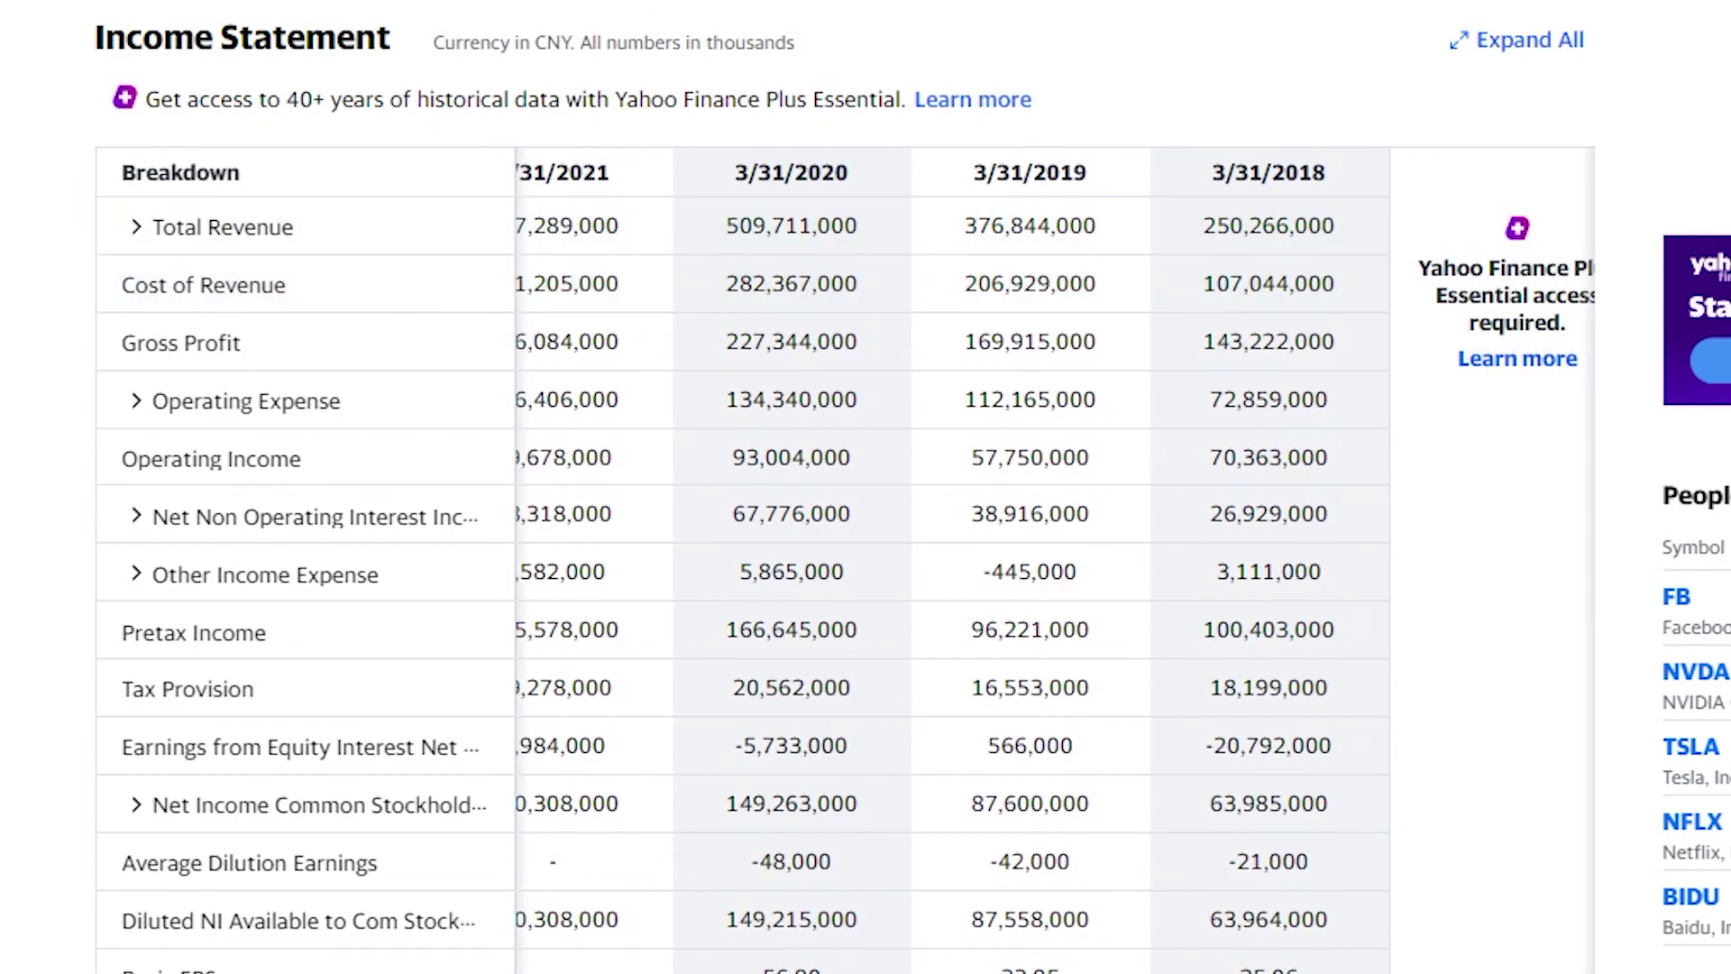
scroll(609, 263, "left", 3)
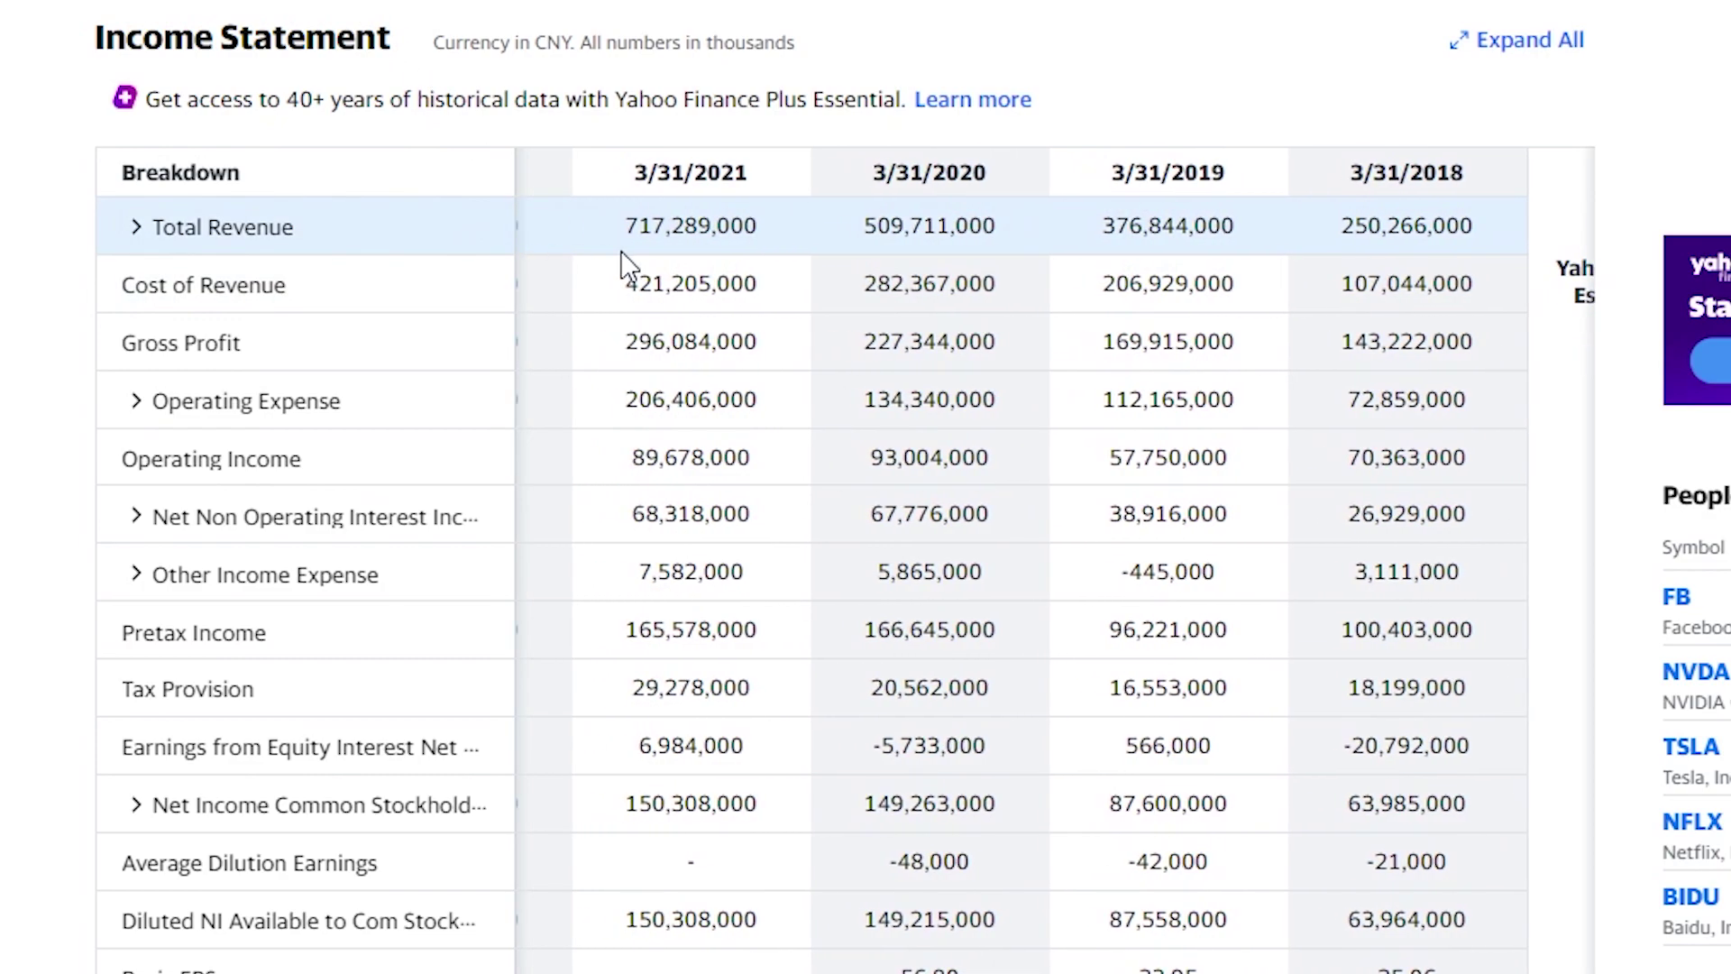
scroll(676, 255, "left", 2)
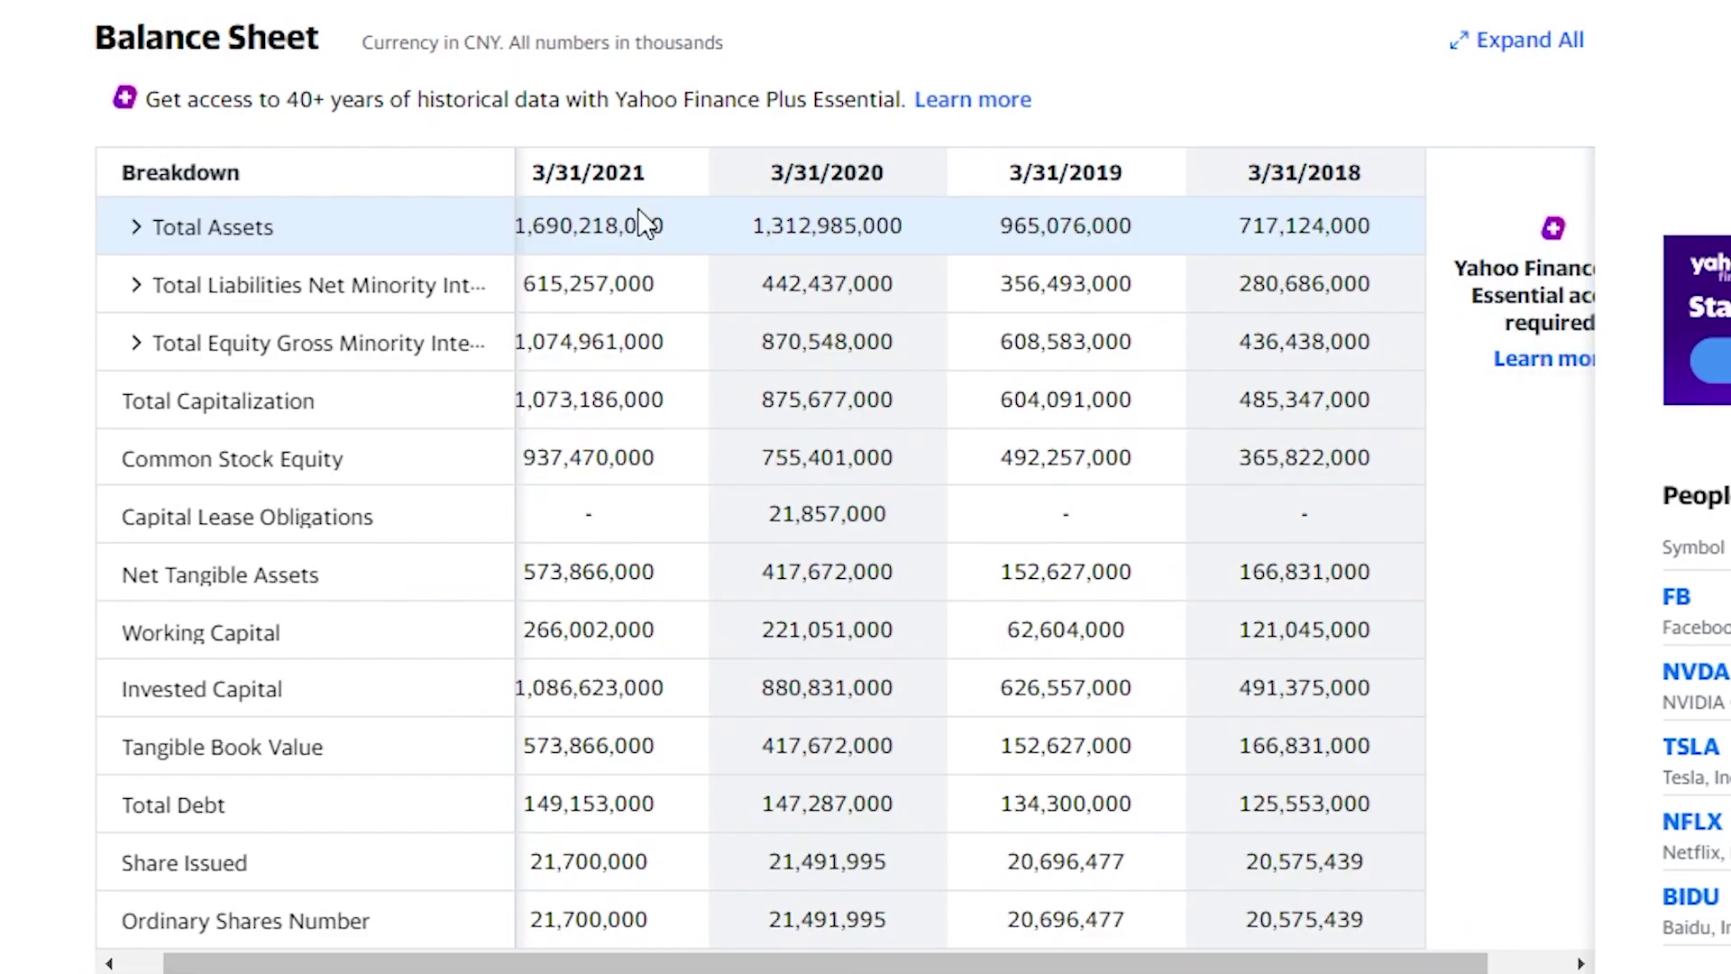
Examine Alibaba's balance sheet for 2018 to 2021 and open Amazon's balance sheet to compare assets and equity.
scroll(643, 223, "down", 2)
scroll(700, 239, "left", 1)
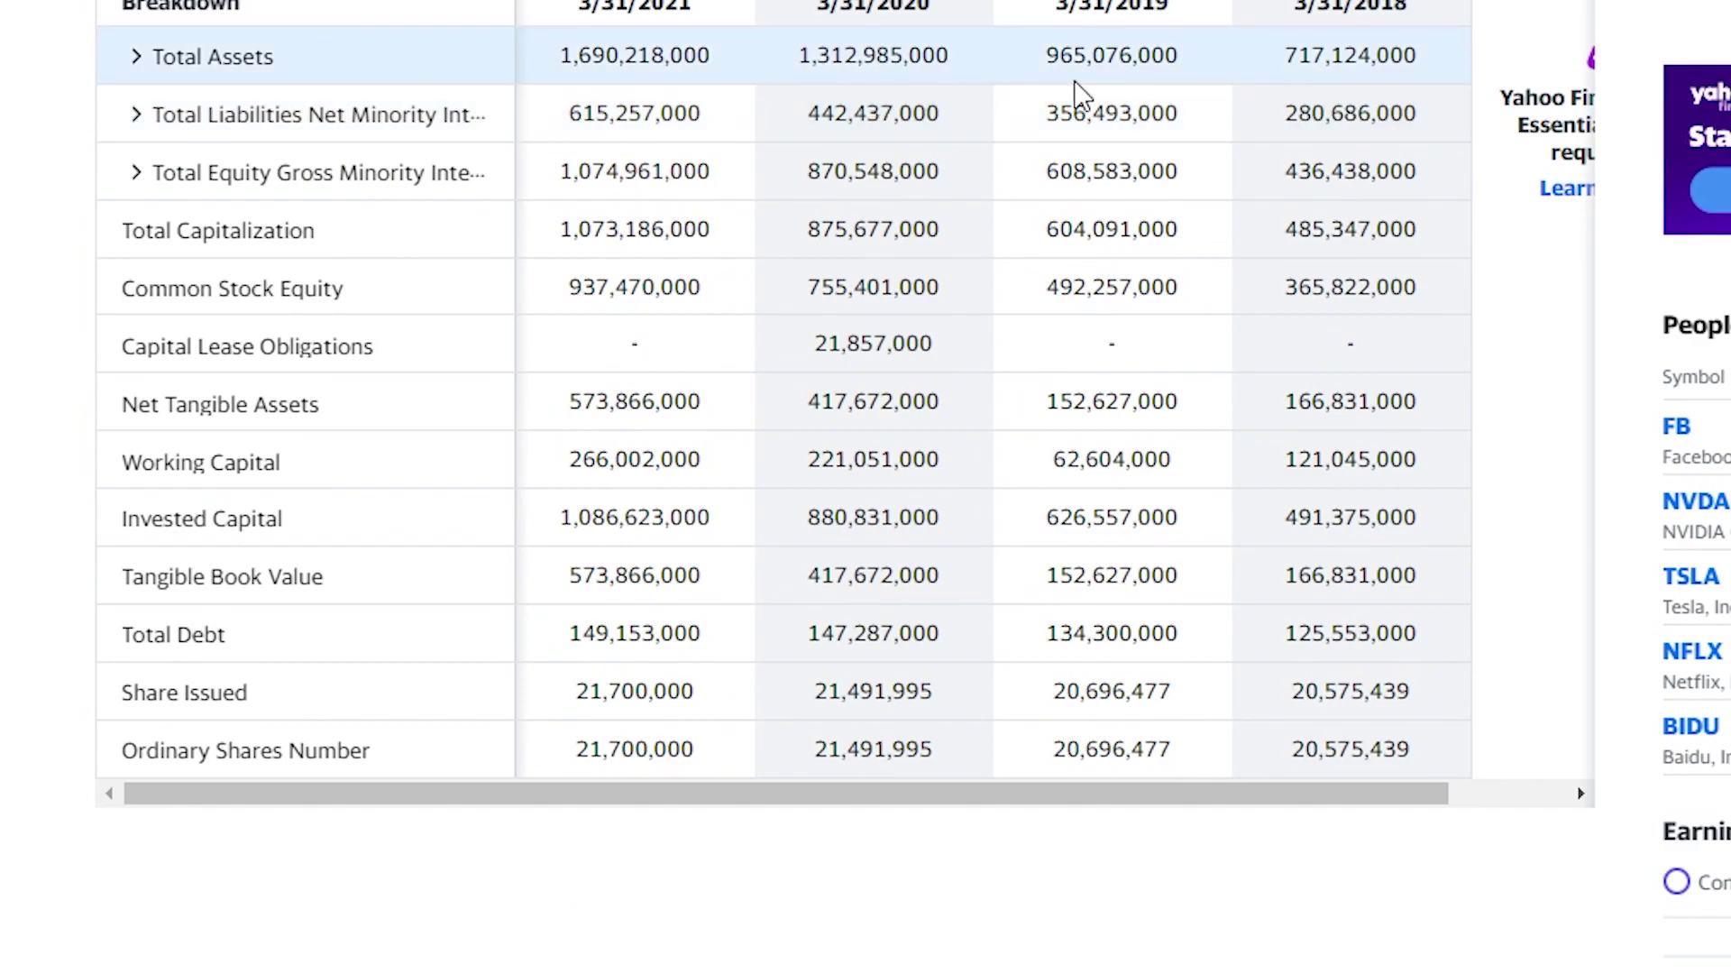
scroll(1082, 99, "up", 2)
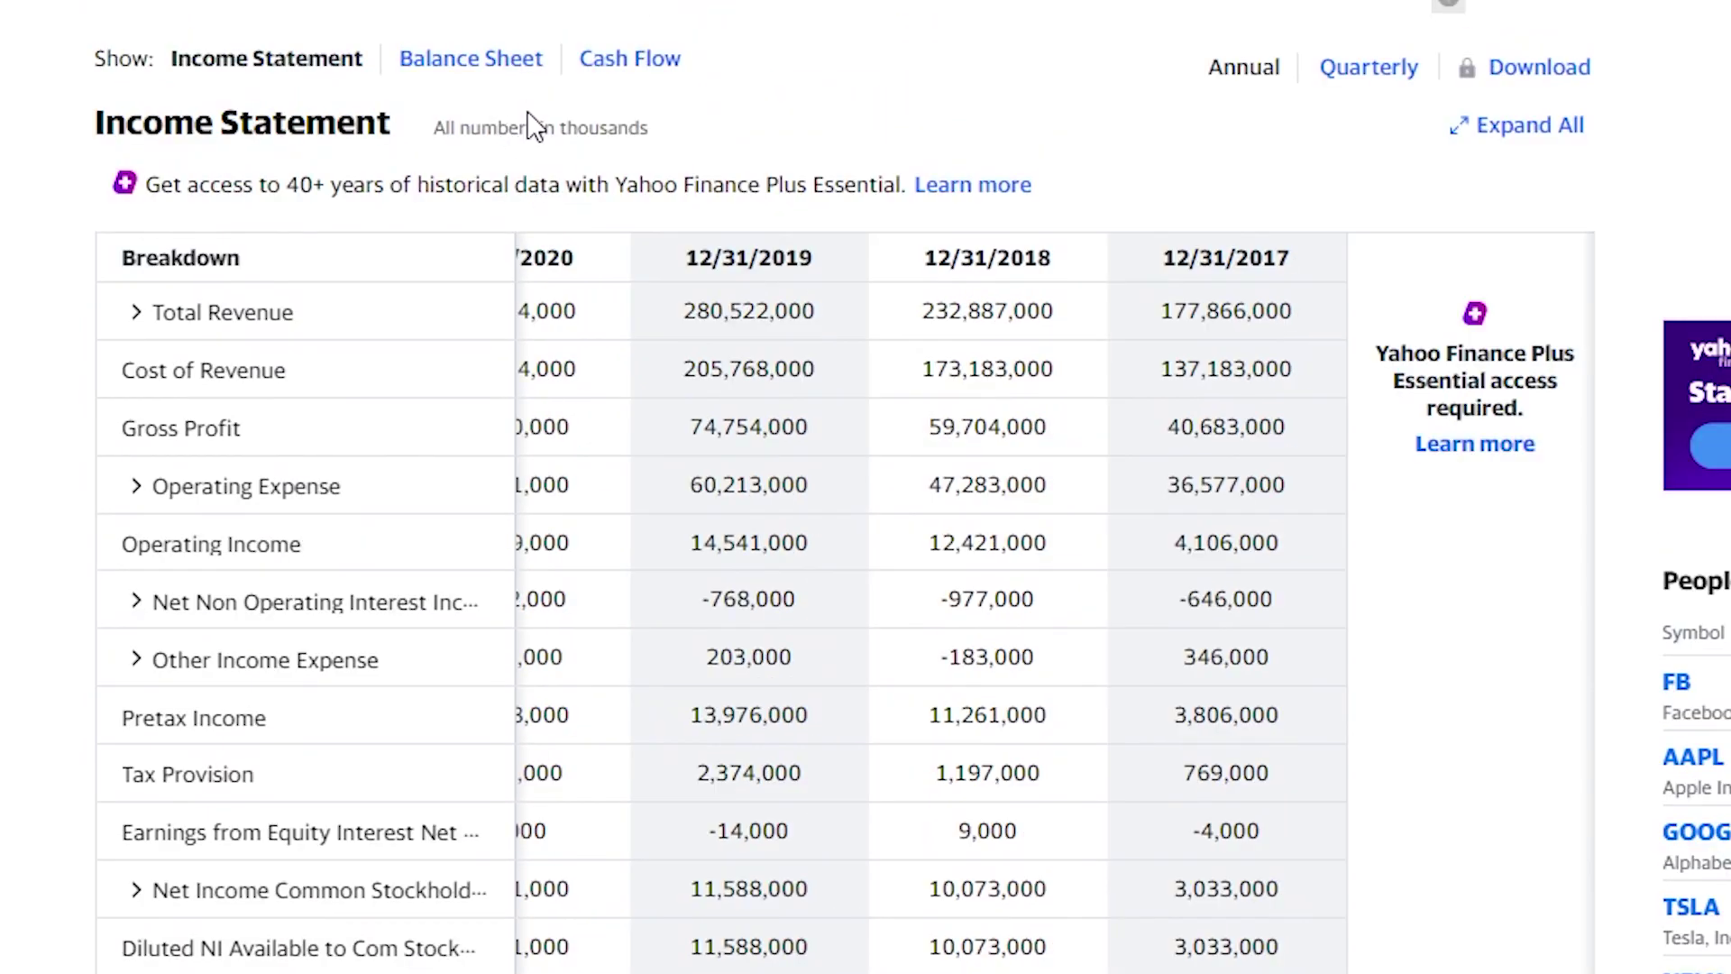
left_click(490, 59)
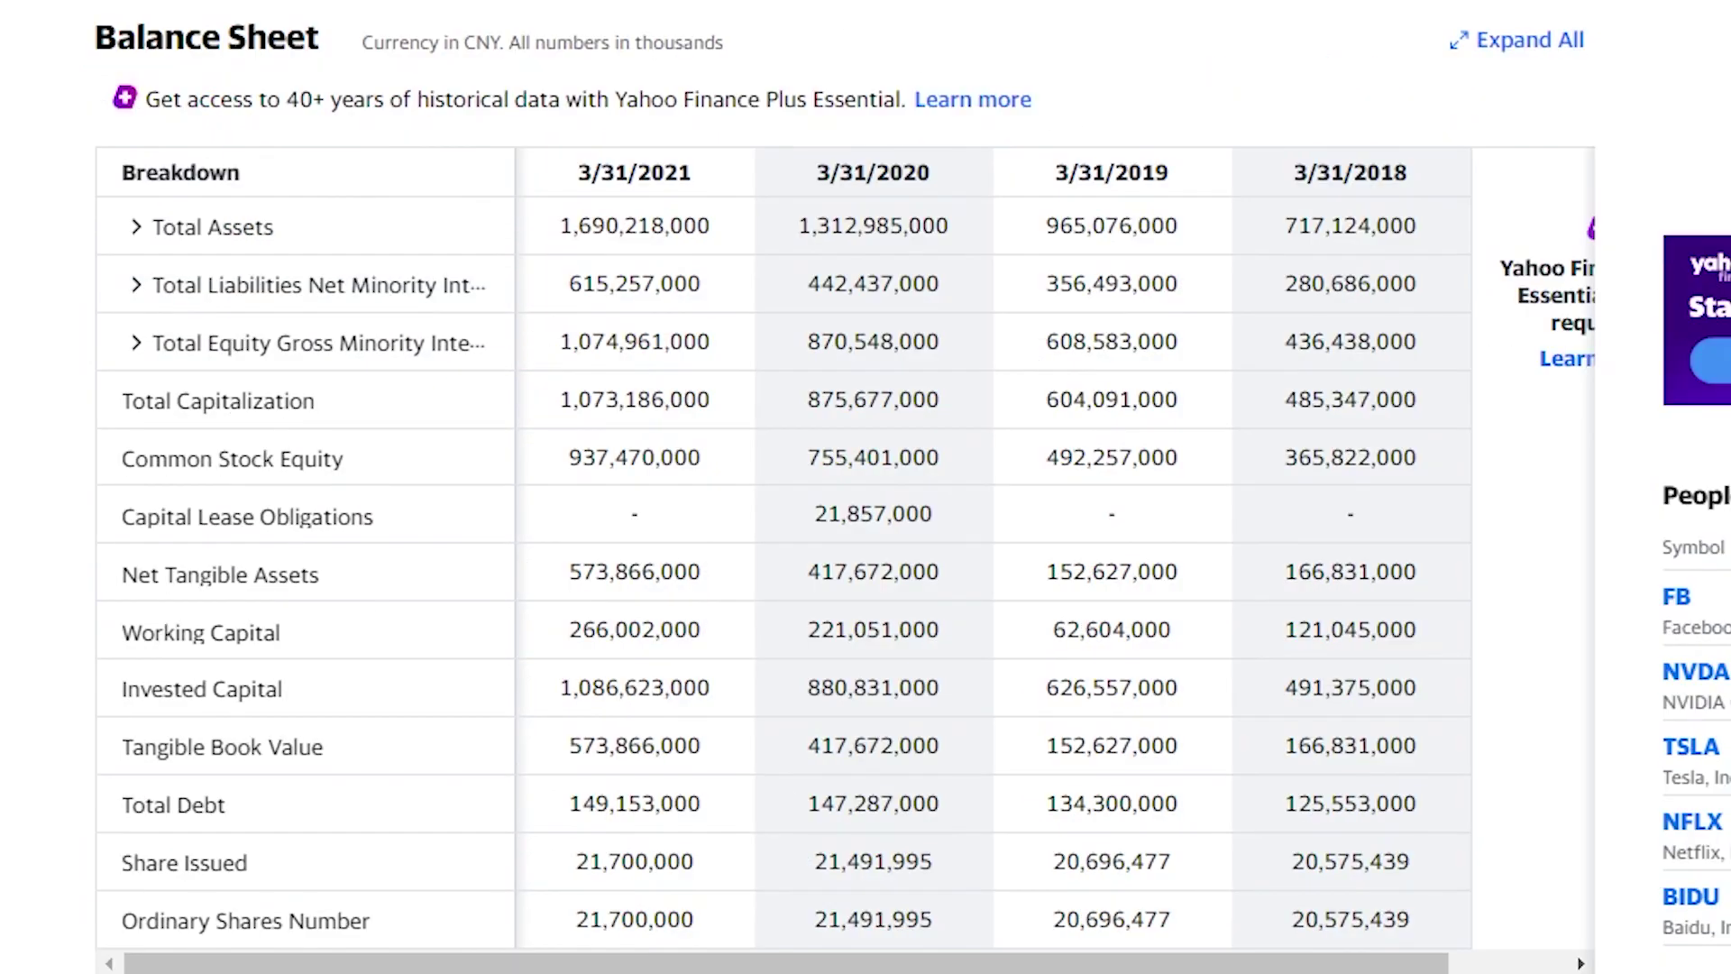
scroll(1013, 321, "up", 4)
scroll(1028, 523, "up", 4)
scroll(1140, 657, "down", 4)
scroll(1275, 560, "down", 2)
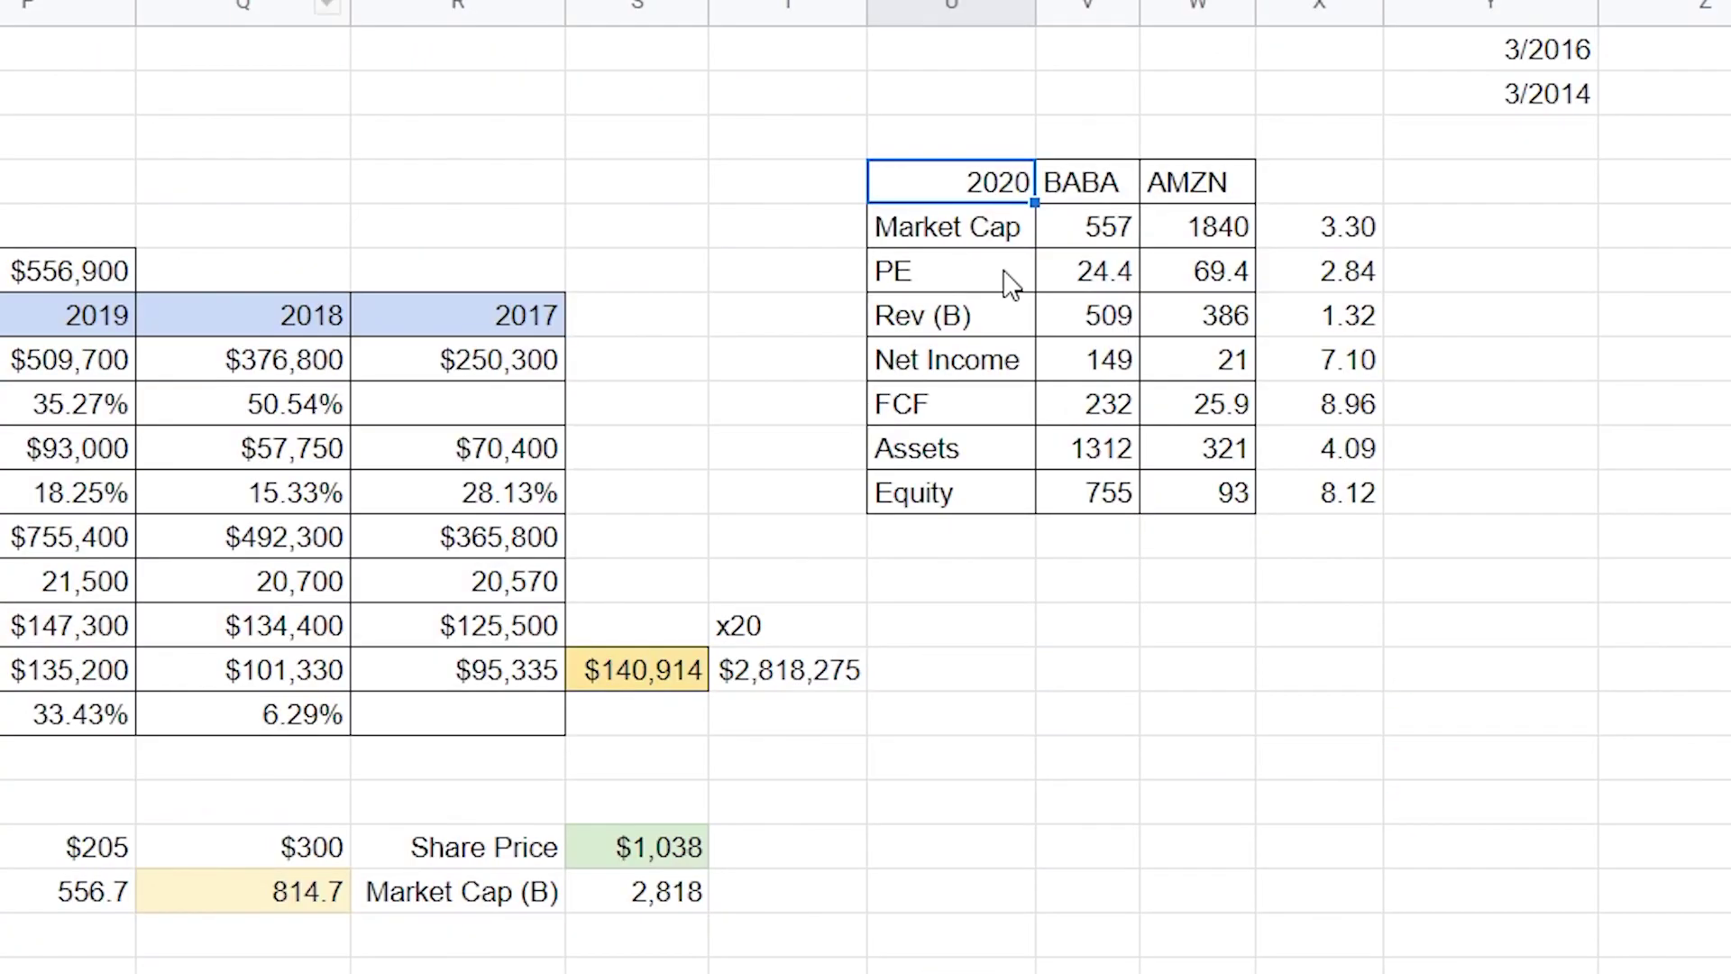
Switch to the spreadsheet and review the 2020 BABA versus AMZN comparison table and BABA's yearly FCF row.
left_click_drag(1060, 326, 1227, 492)
left_click(1213, 500)
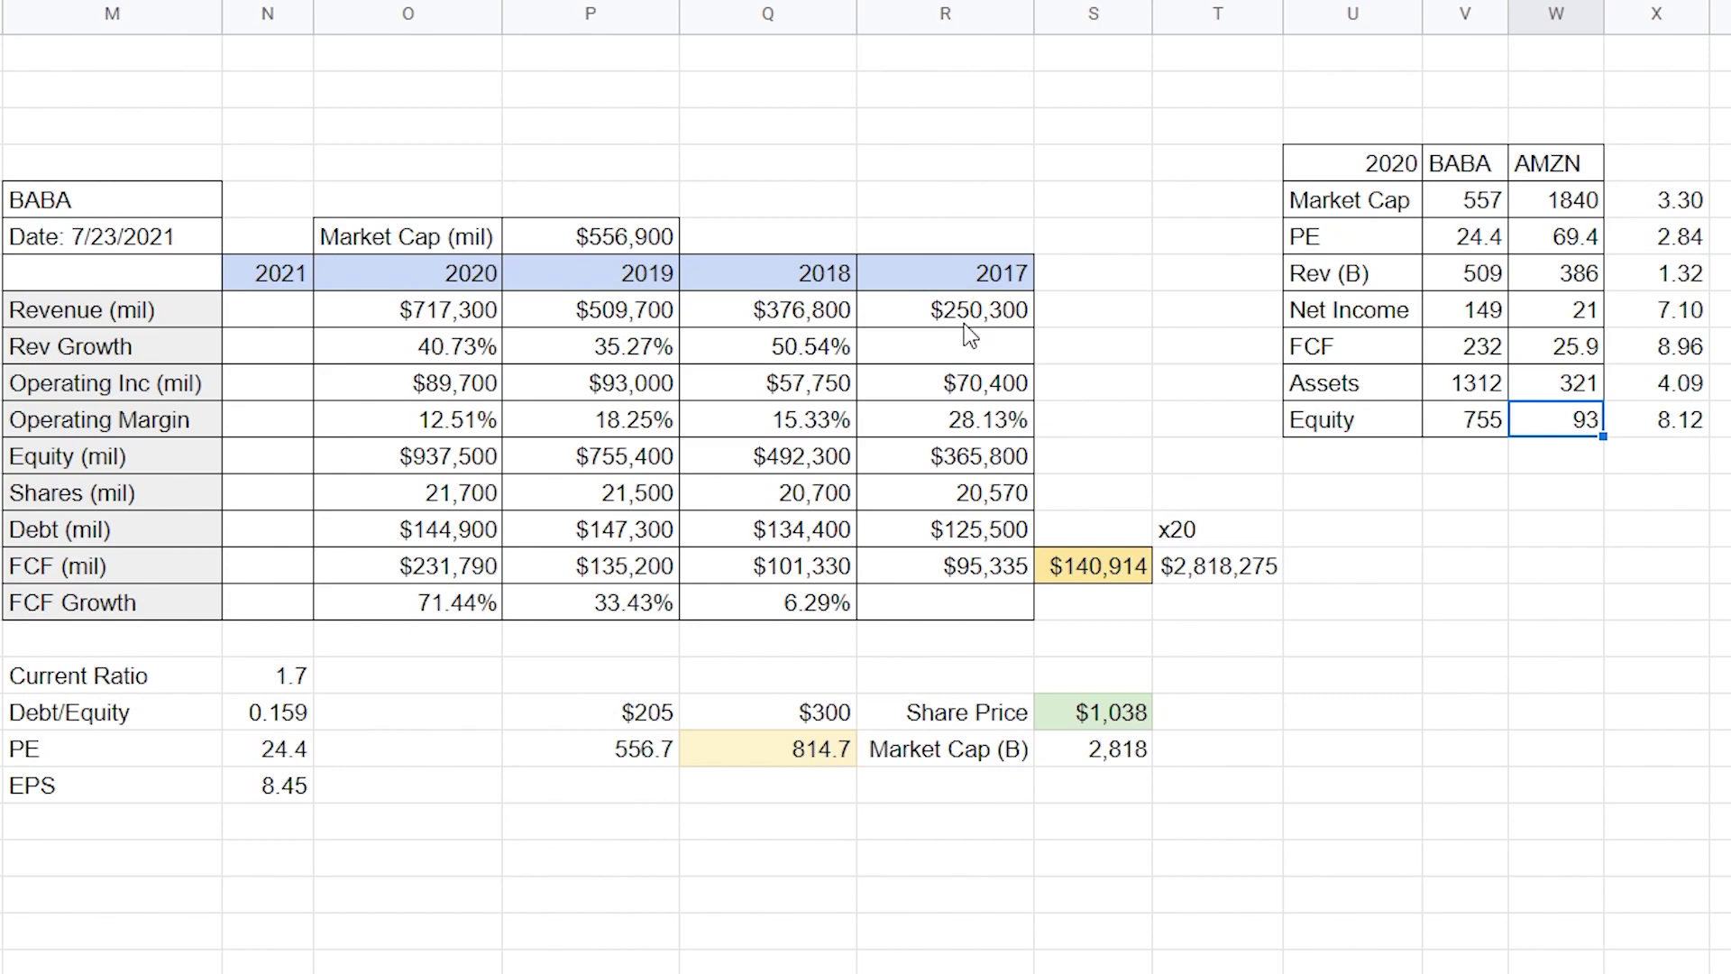
left_click_drag(938, 575, 397, 582)
left_click_drag(46, 122, 134, 172)
left_click(1226, 755)
left_click(133, 171)
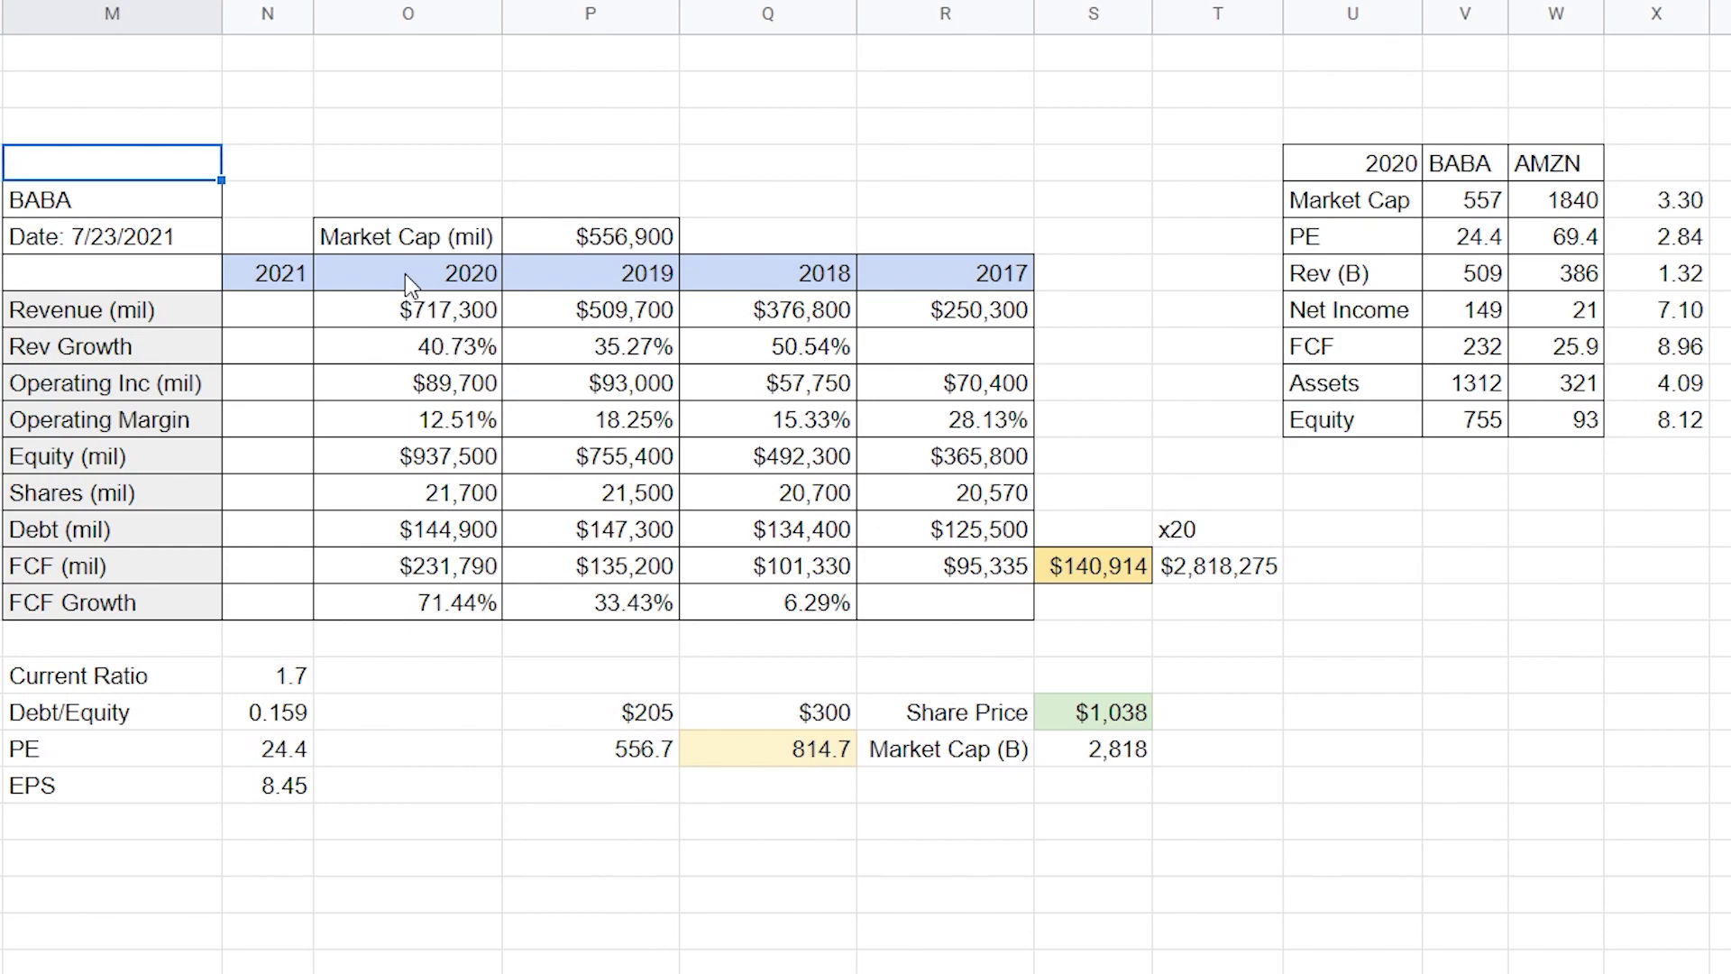
Review BABA's 2018 and 2019 operating income and margin, its debt and FCF rows, and its PE ratio.
left_click_drag(591, 419, 817, 383)
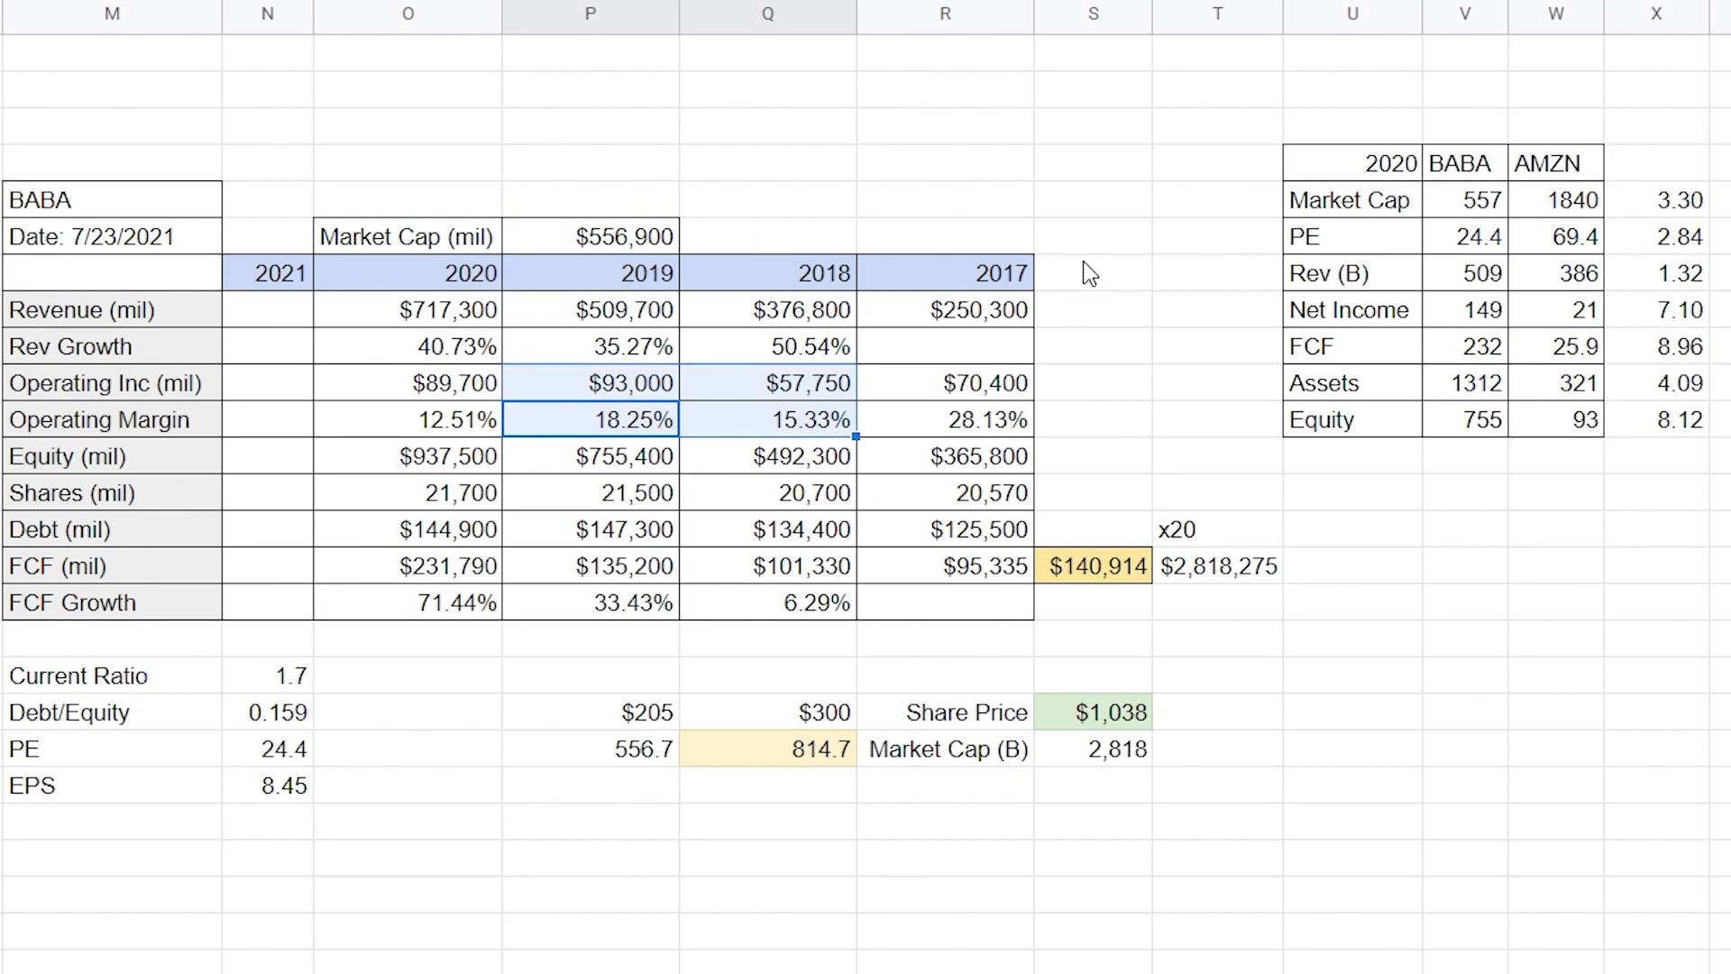
left_click_drag(1100, 232, 108, 793)
left_click(767, 529)
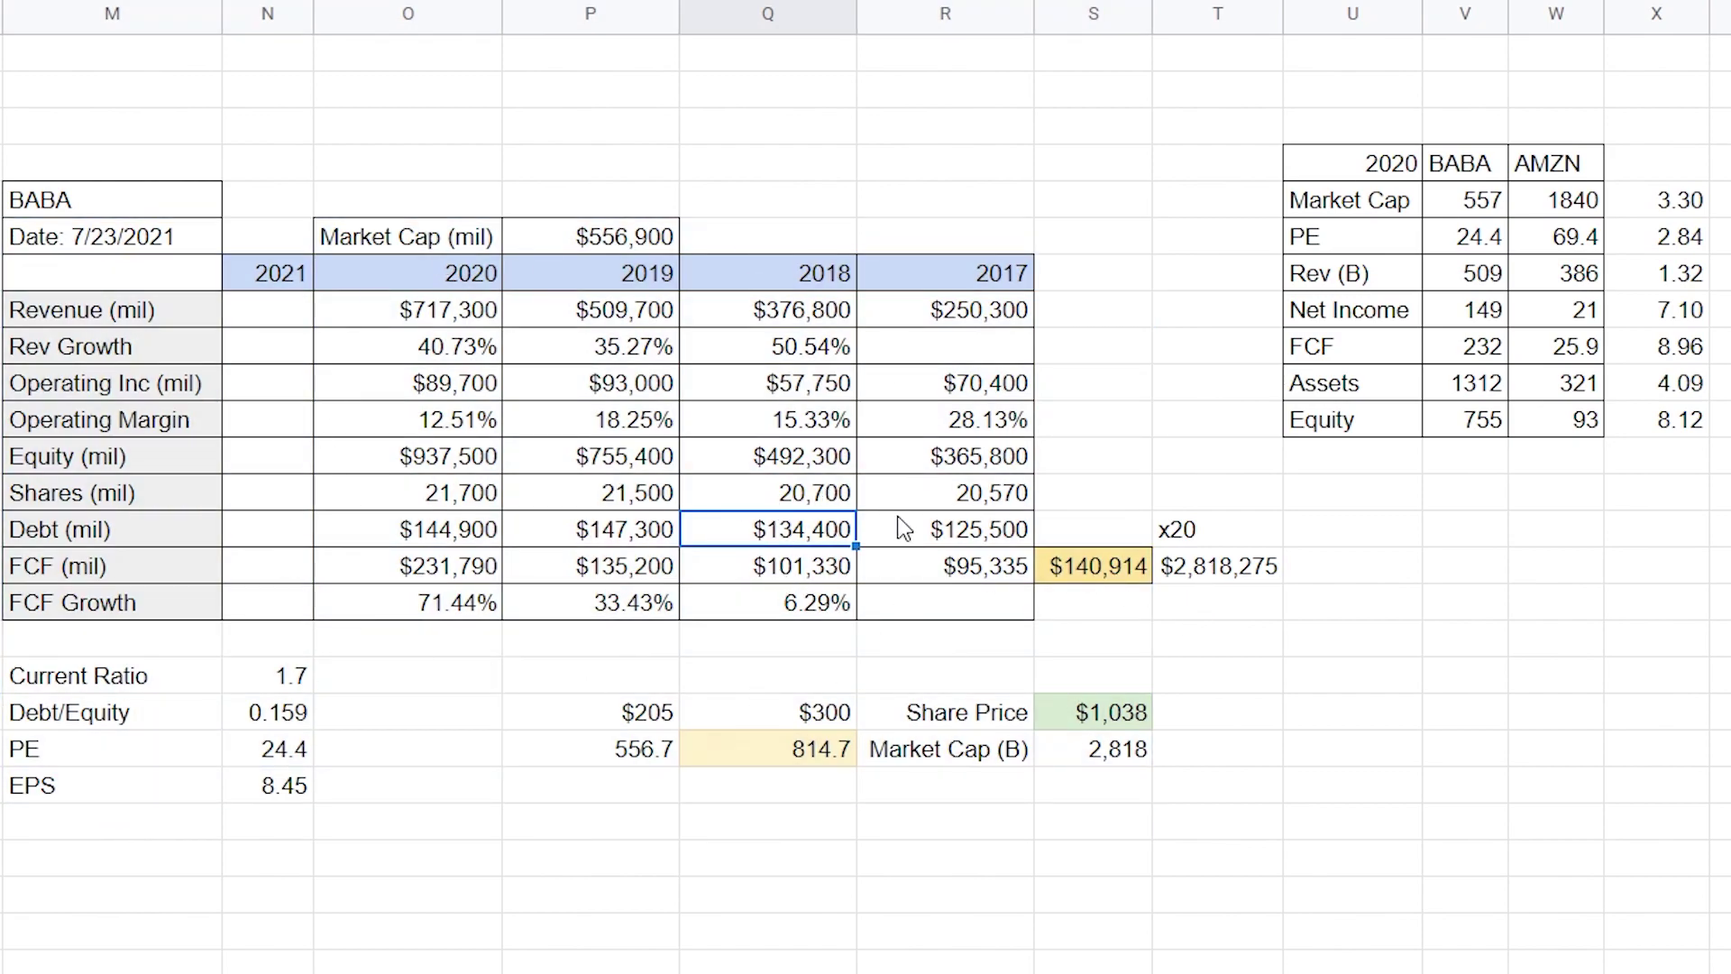
left_click_drag(992, 569, 348, 577)
left_click(306, 748)
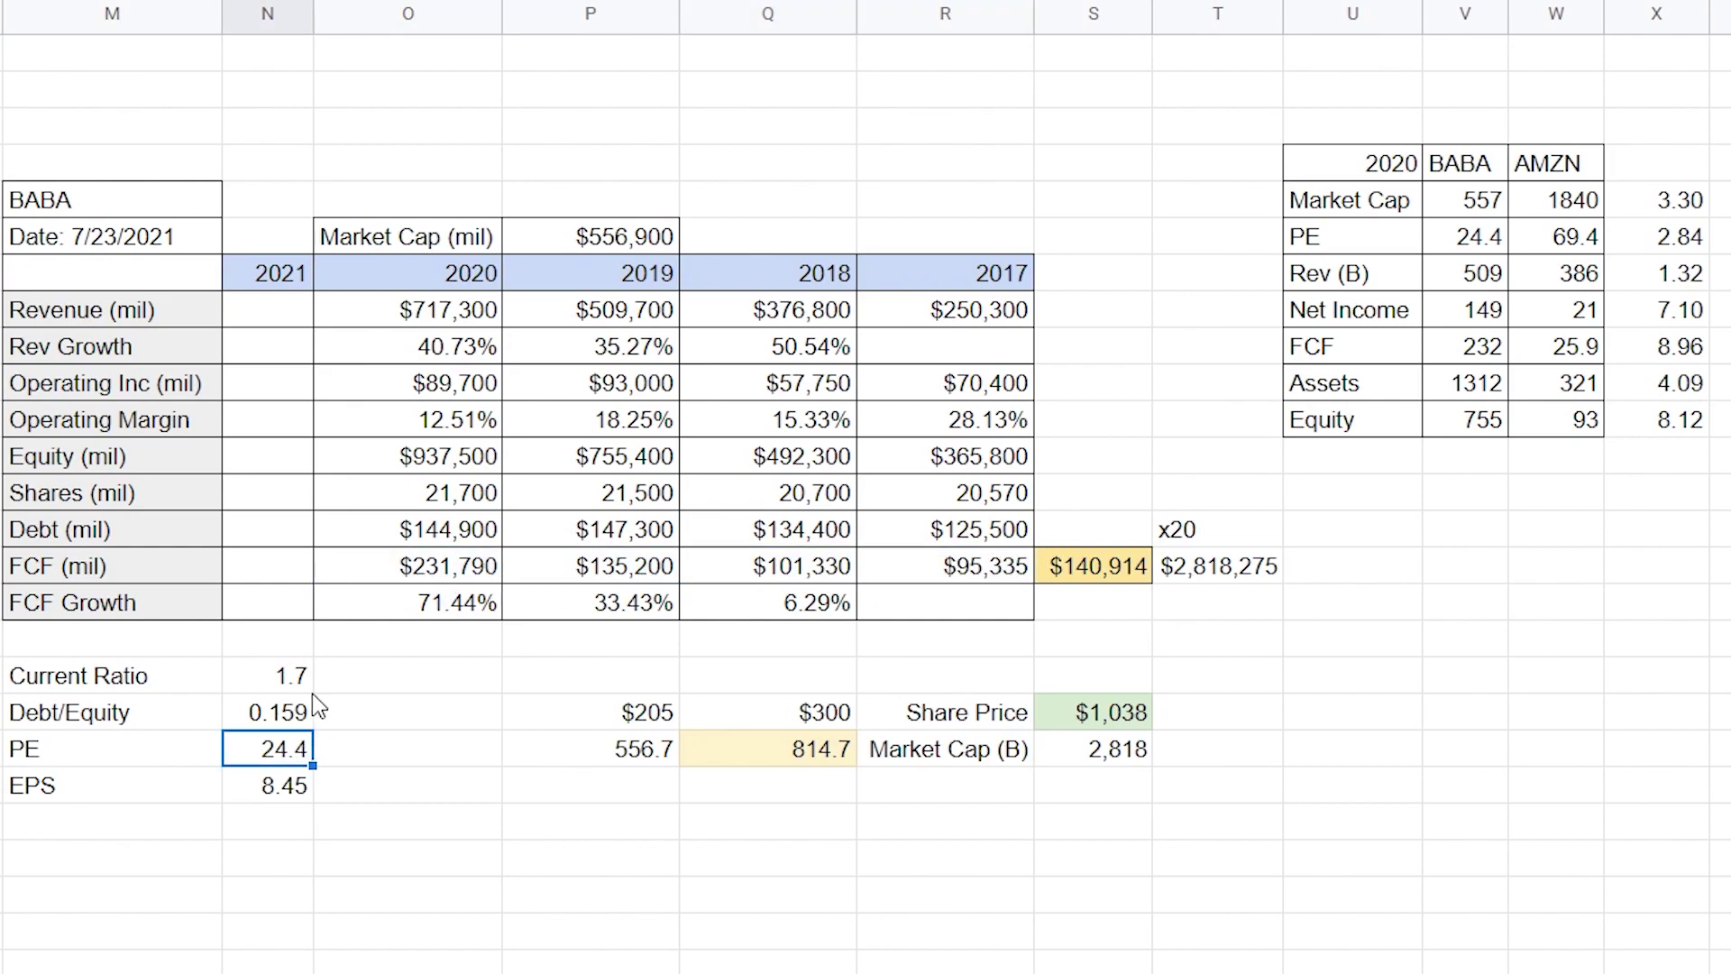
Look over the whole BABA section and inspect the valuation at 20 times average FCF.
left_click_drag(113, 126, 1246, 799)
left_click(1208, 602)
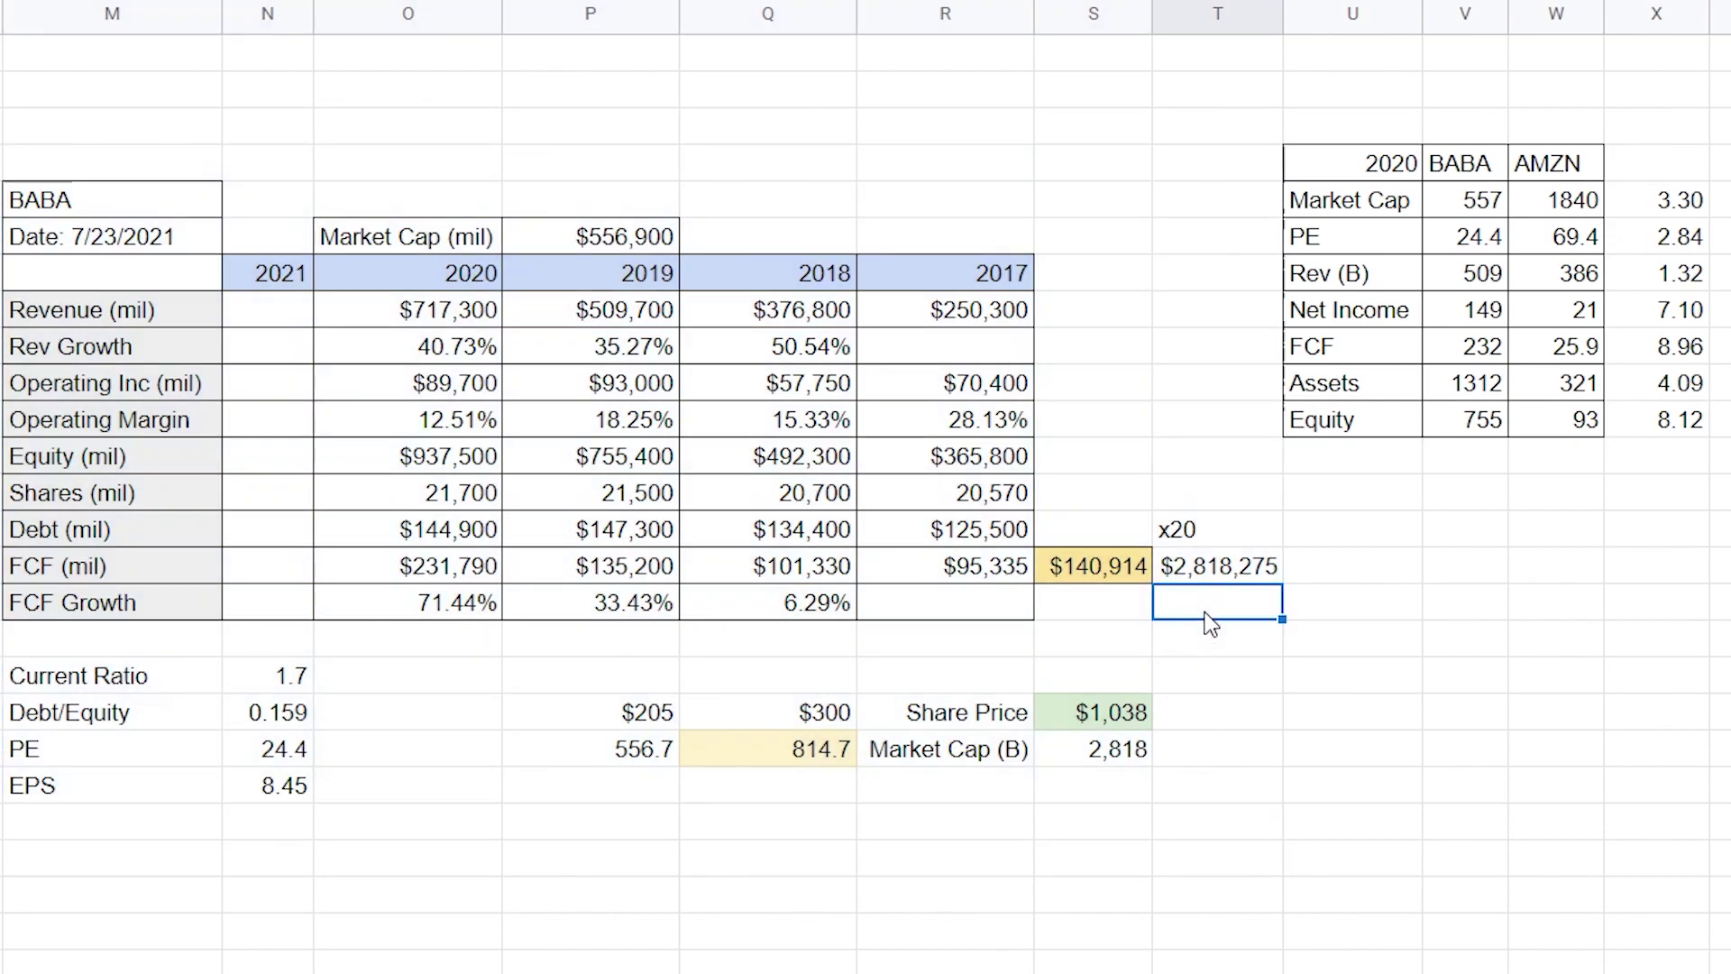
left_click(1206, 577)
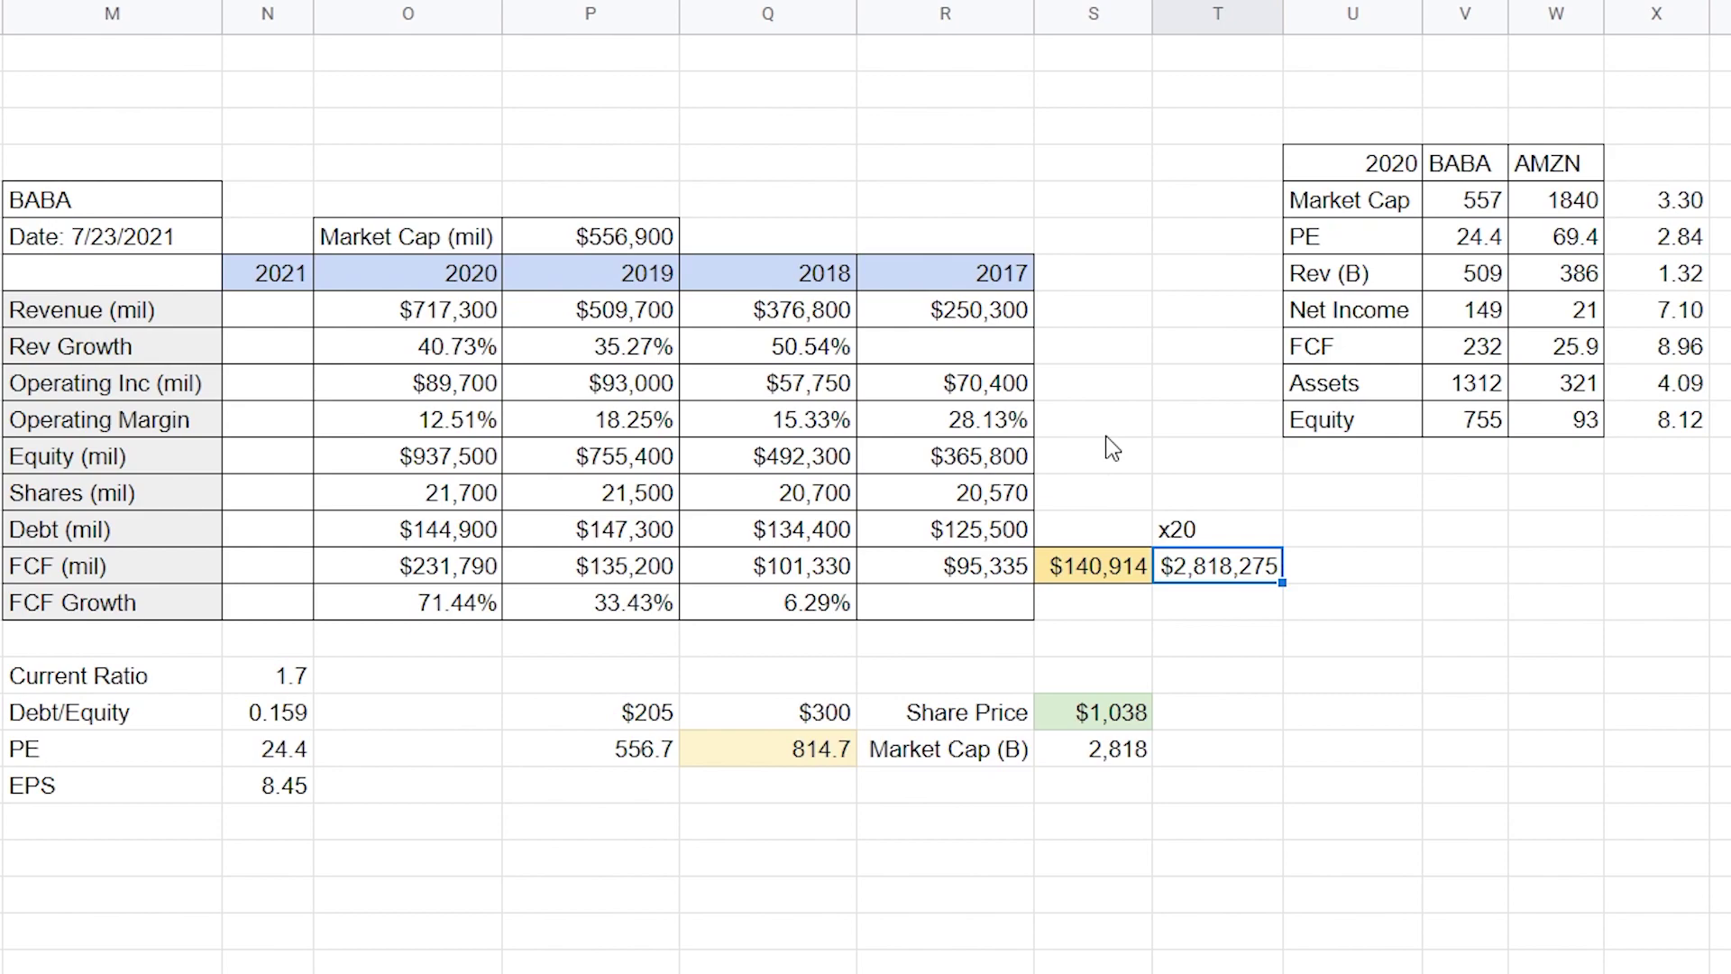
Highlight the AMZN column and the BABA column in the 2020 comparison table to compare the two companies.
left_click(1593, 168)
left_click_drag(1587, 179, 1578, 428)
left_click(1569, 462)
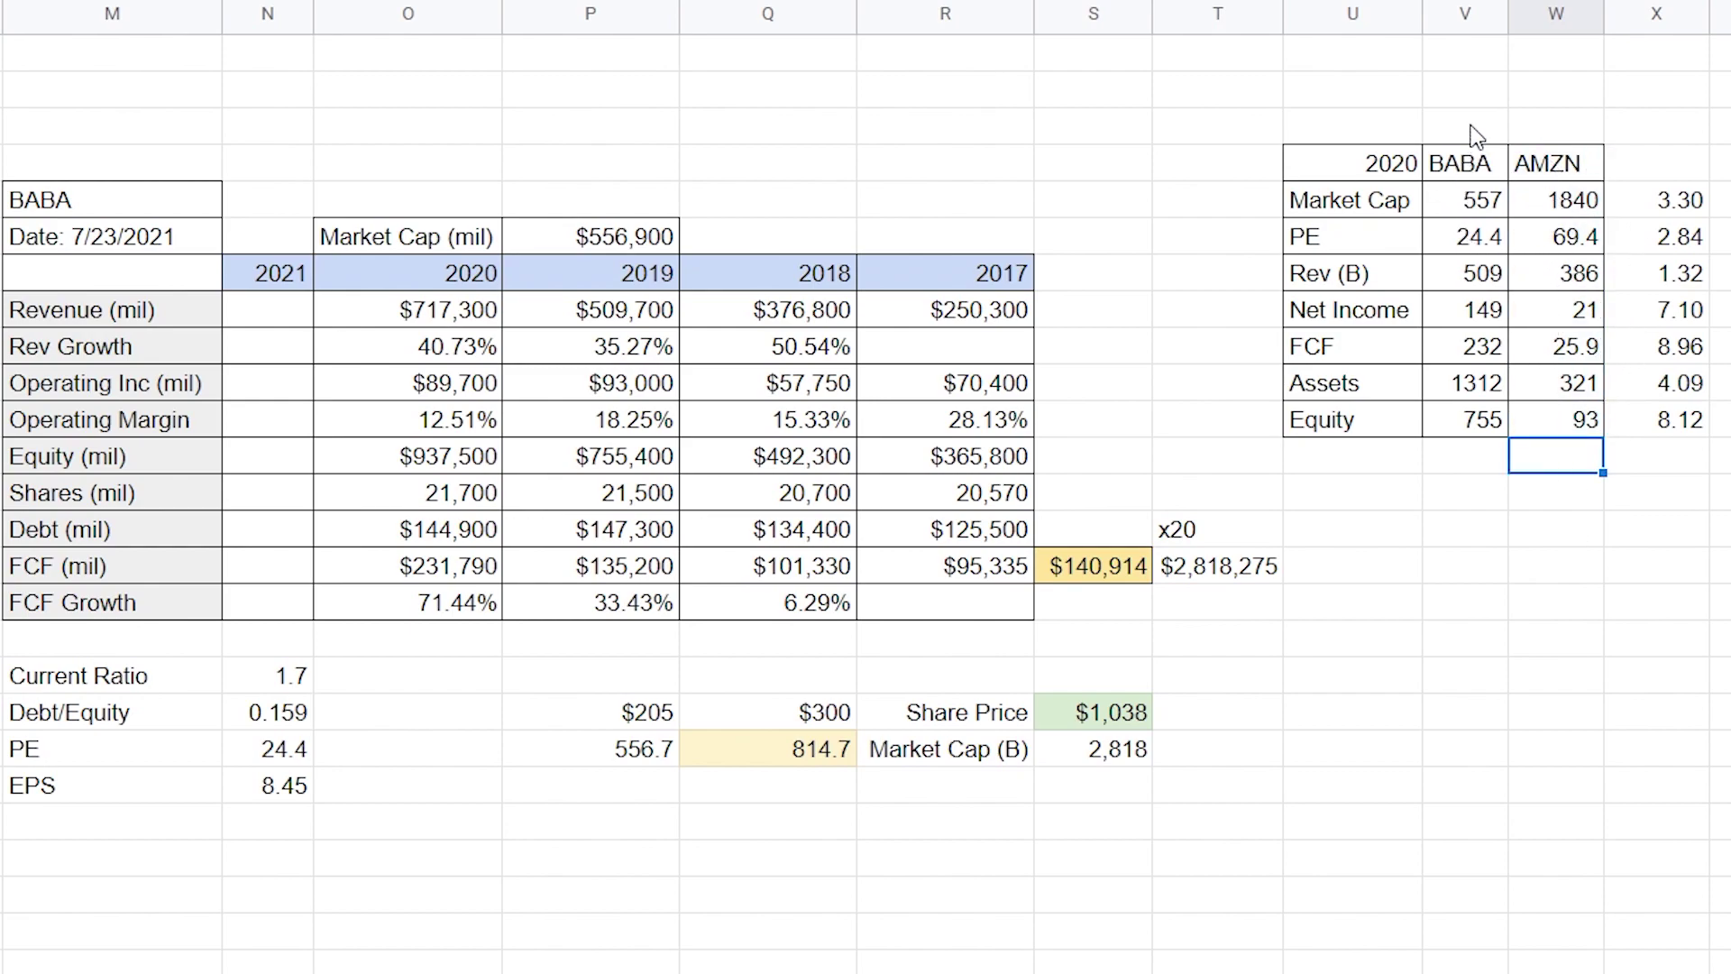
left_click_drag(1471, 129, 1462, 492)
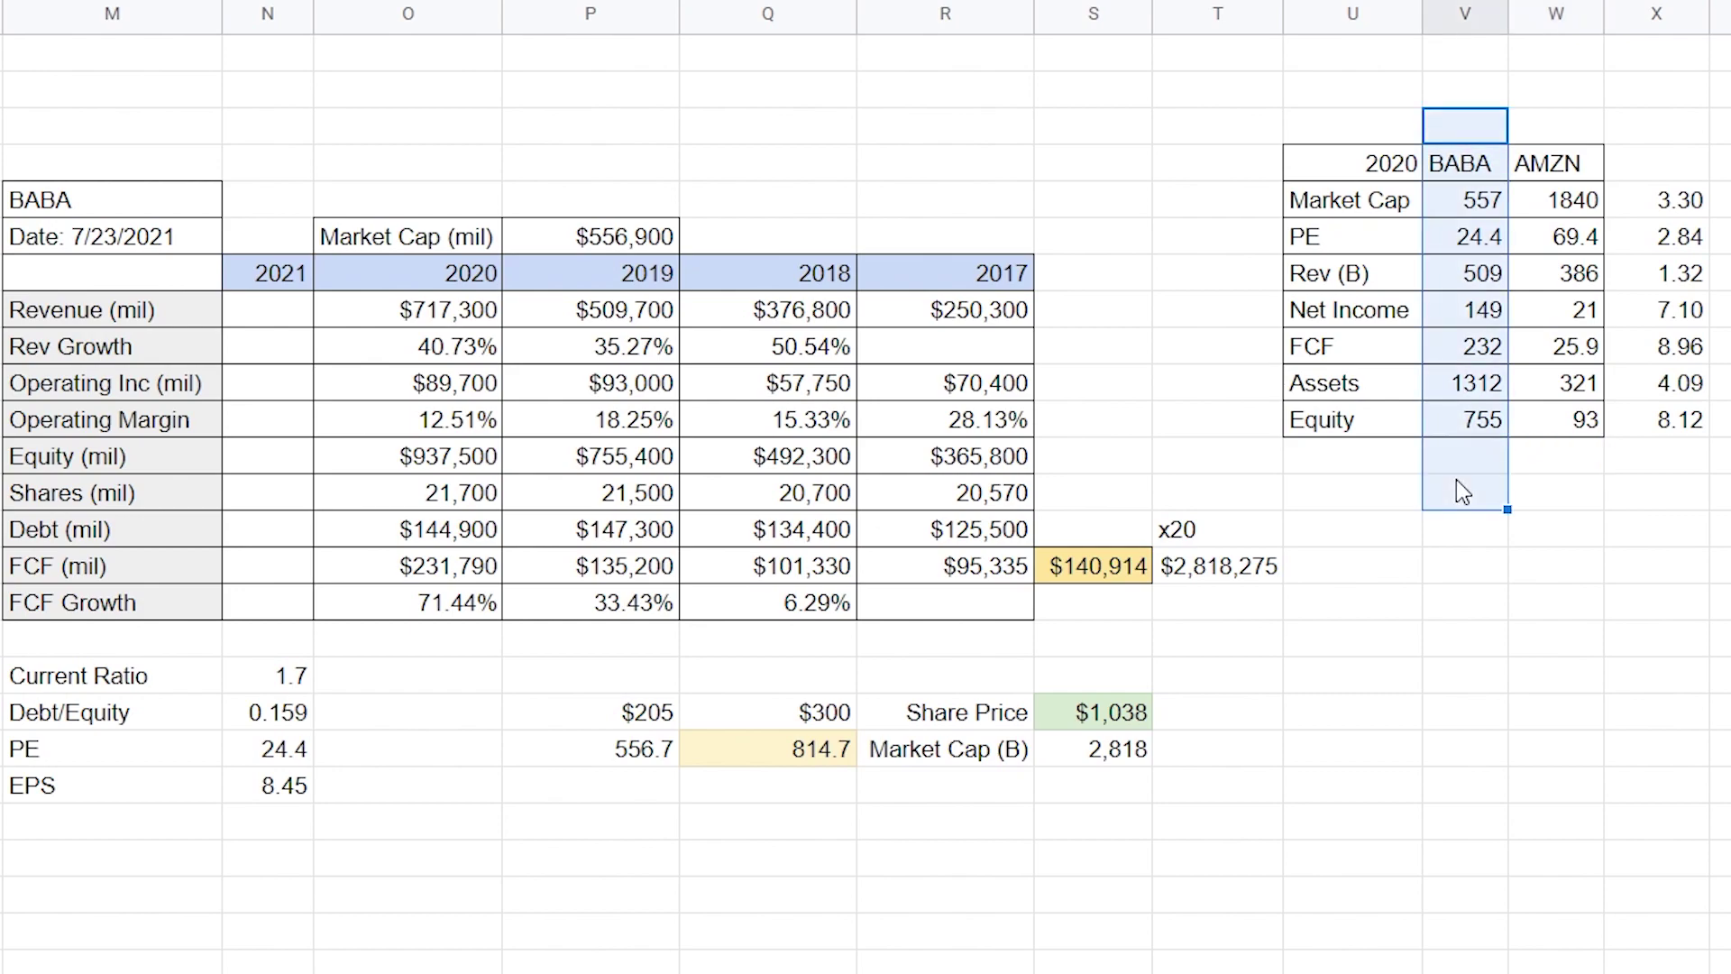
left_click_drag(1487, 85, 1464, 469)
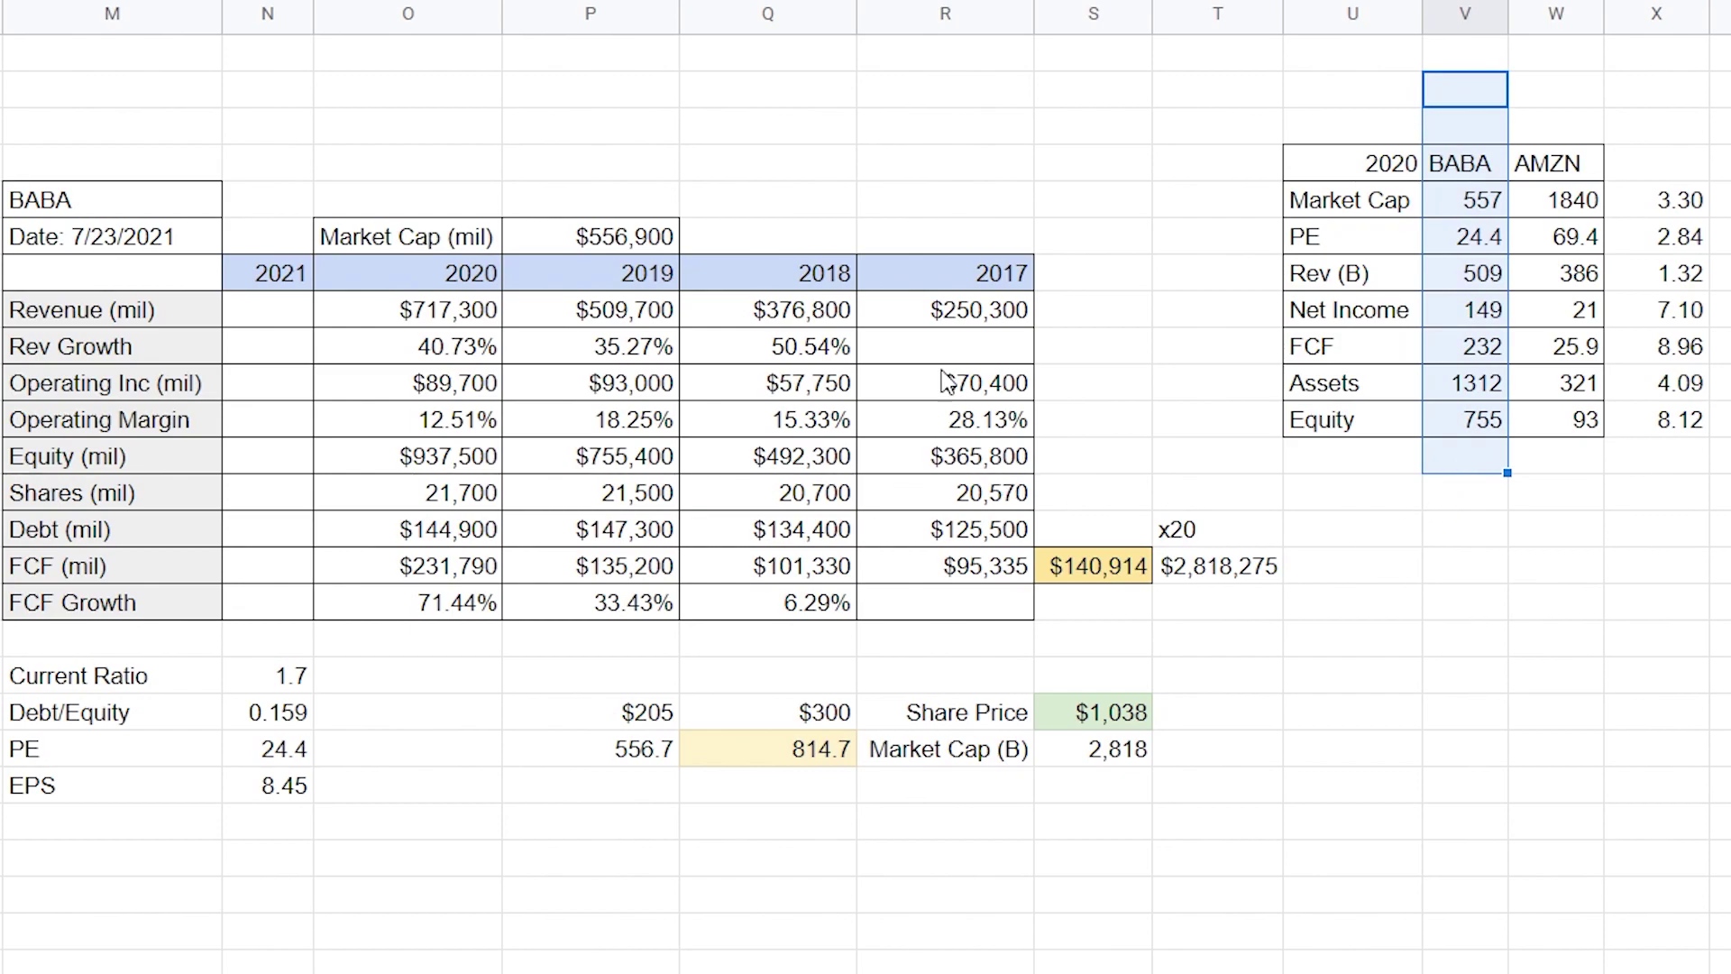
Highlight BABA's yearly financial table and the full valuation section around it for a final review.
left_click_drag(951, 284, 90, 440)
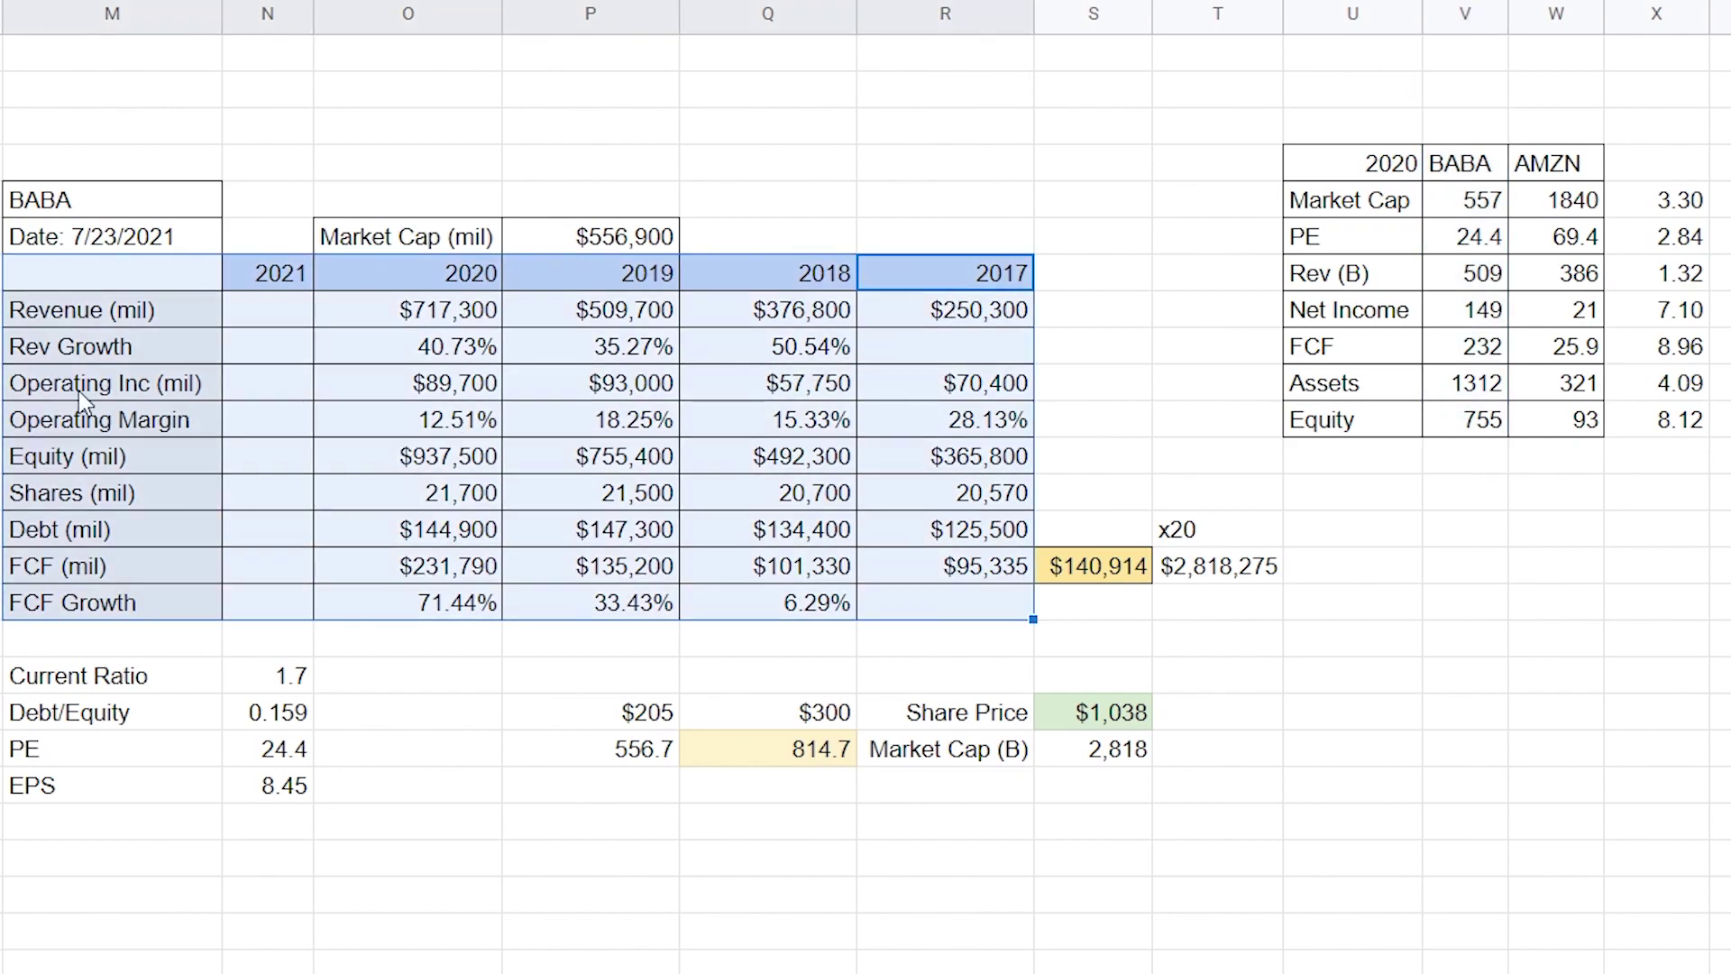
left_click_drag(74, 208, 181, 166)
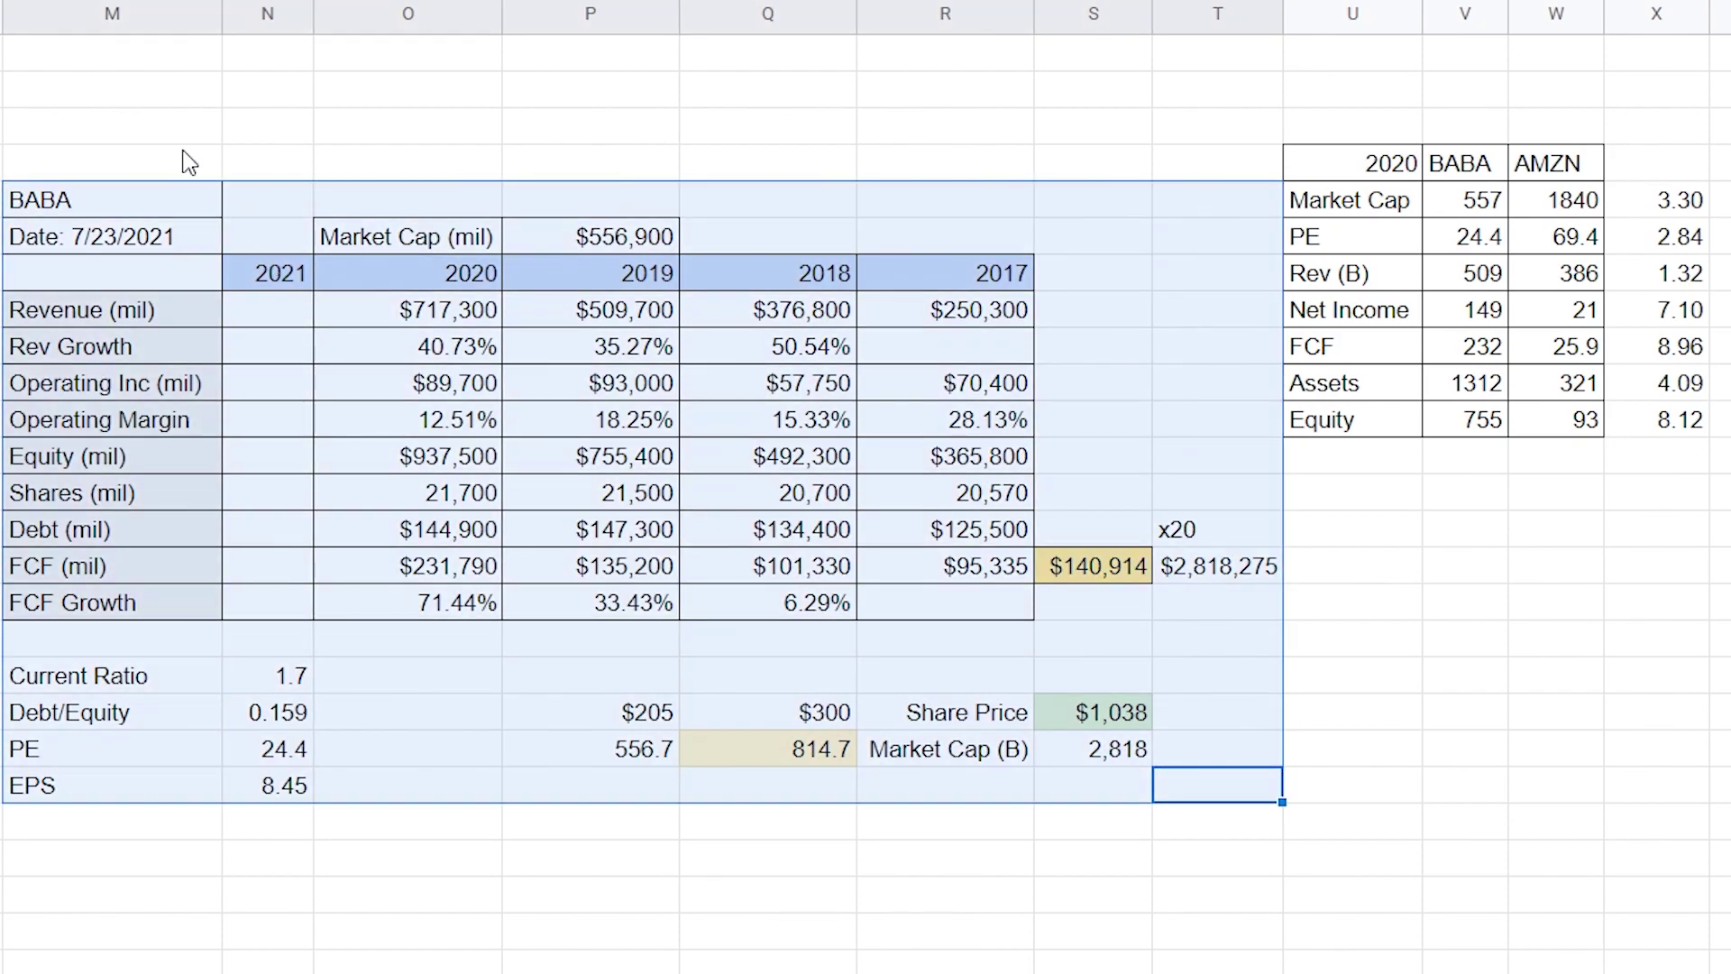
left_click(91, 162)
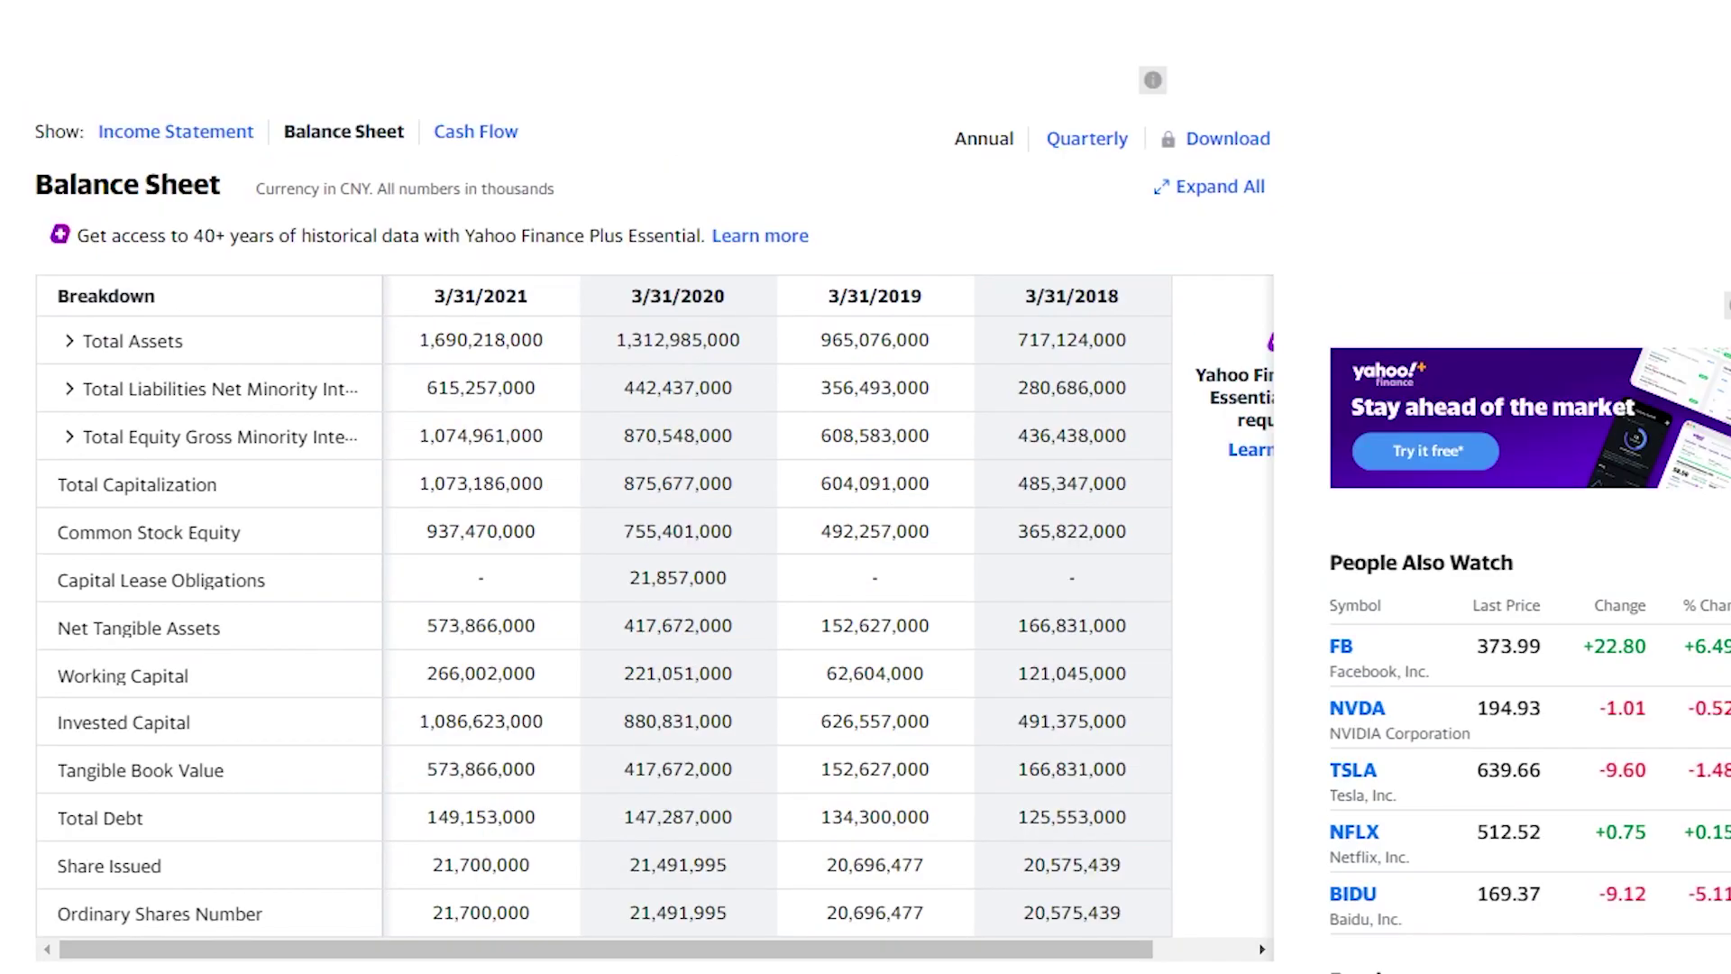
Return to Alibaba's Yahoo Finance summary, show the 5Y price chart, and check the day's price change and recent news.
scroll(632, 541, "up", 3)
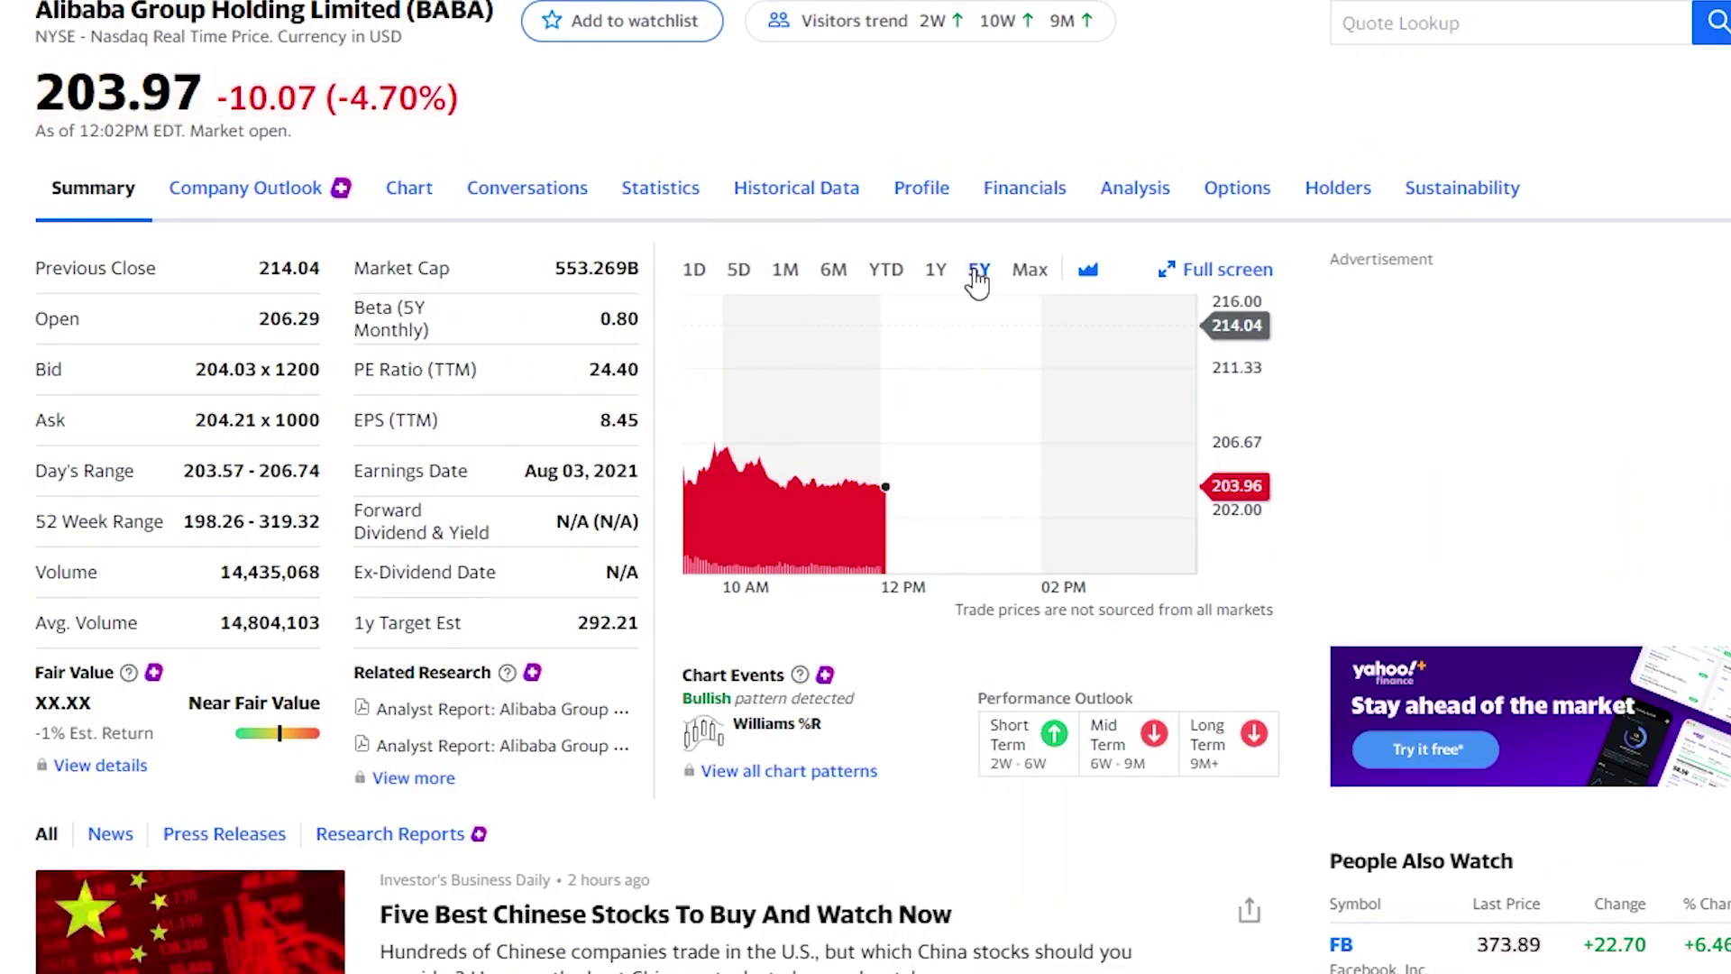
left_click(978, 275)
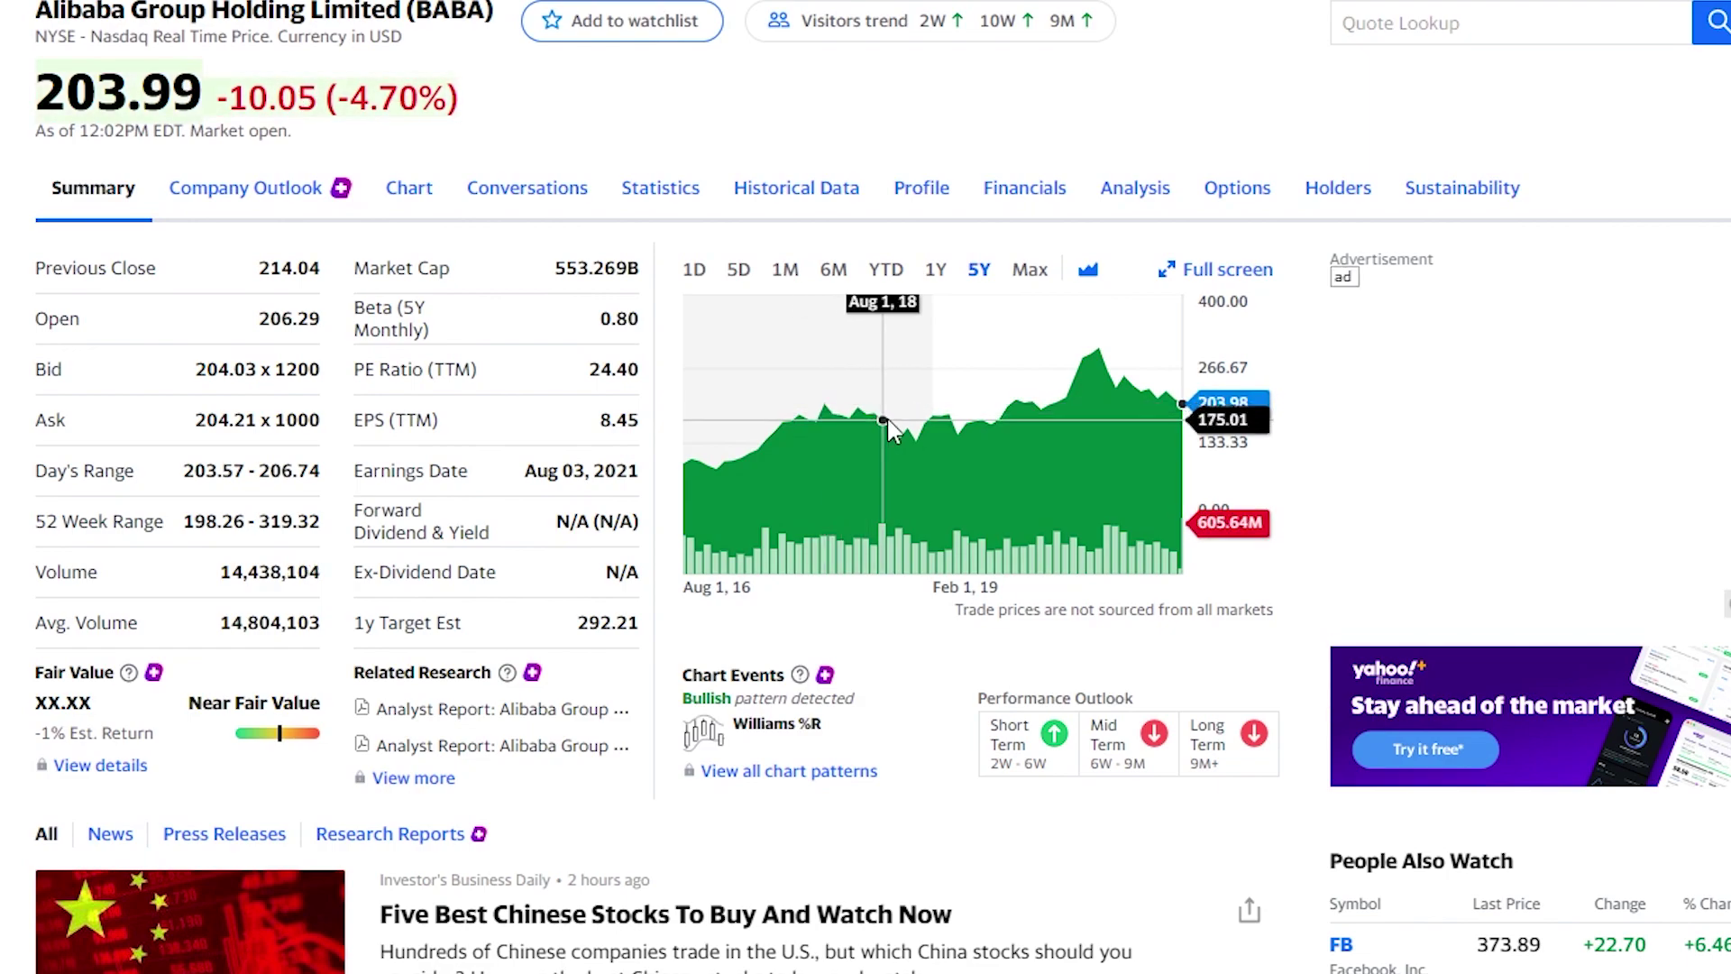
left_click_drag(459, 106, 221, 101)
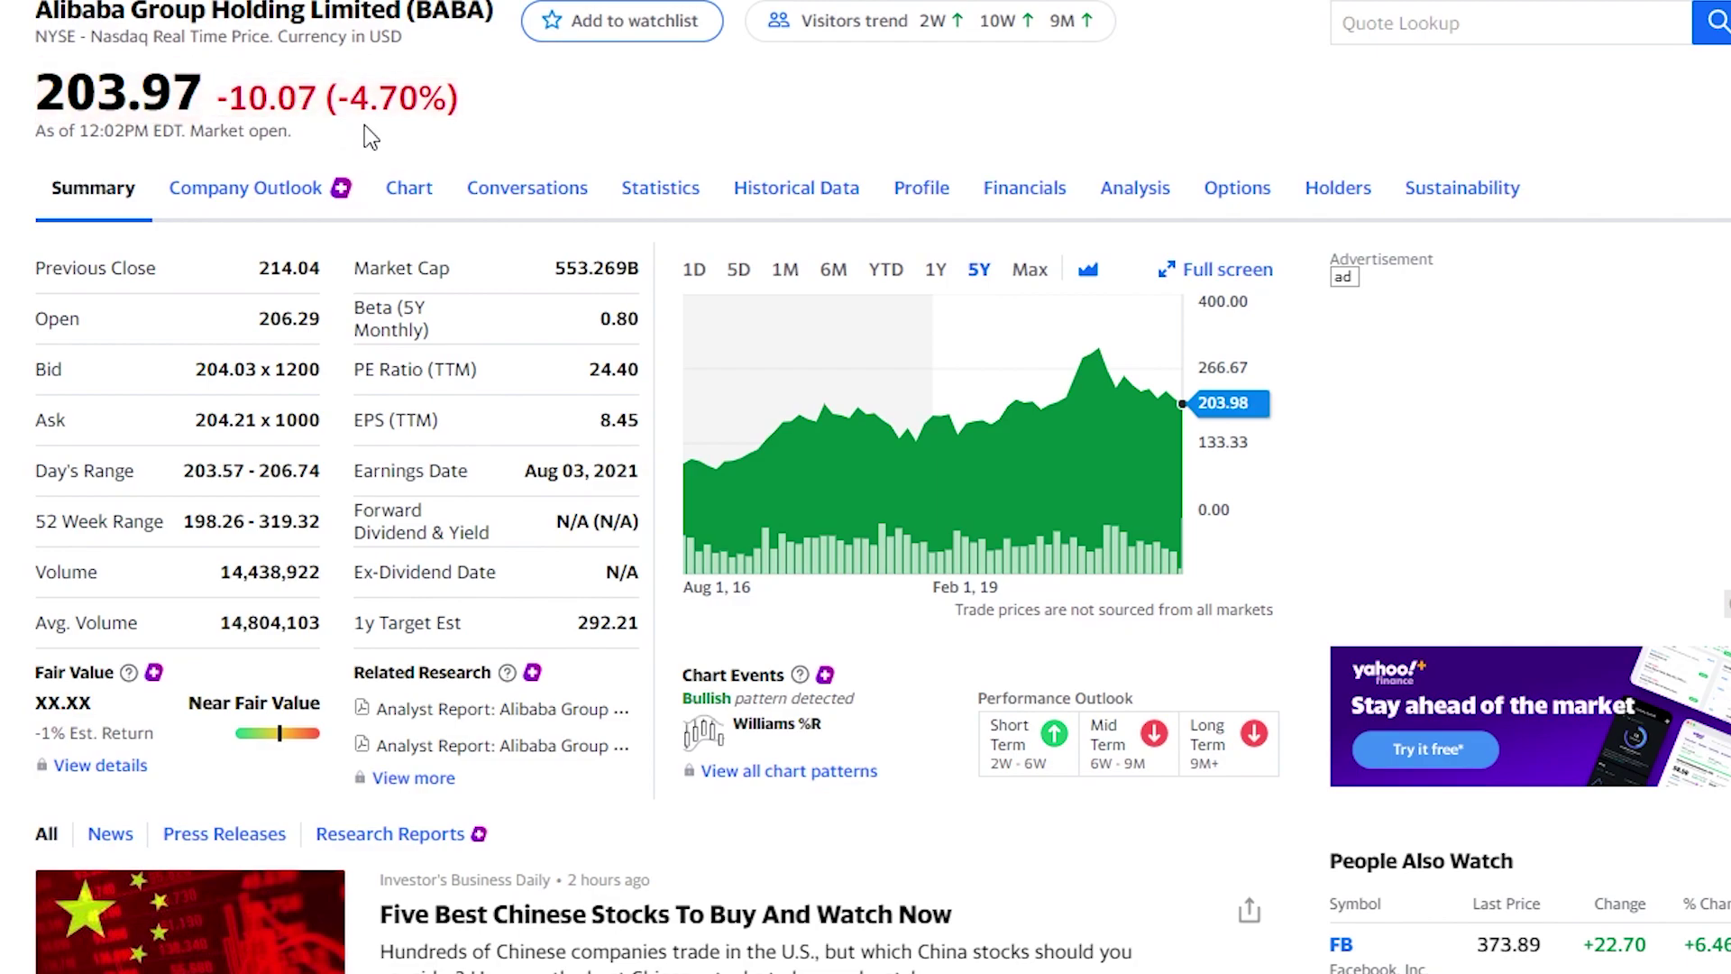
scroll(502, 149, "down", 5)
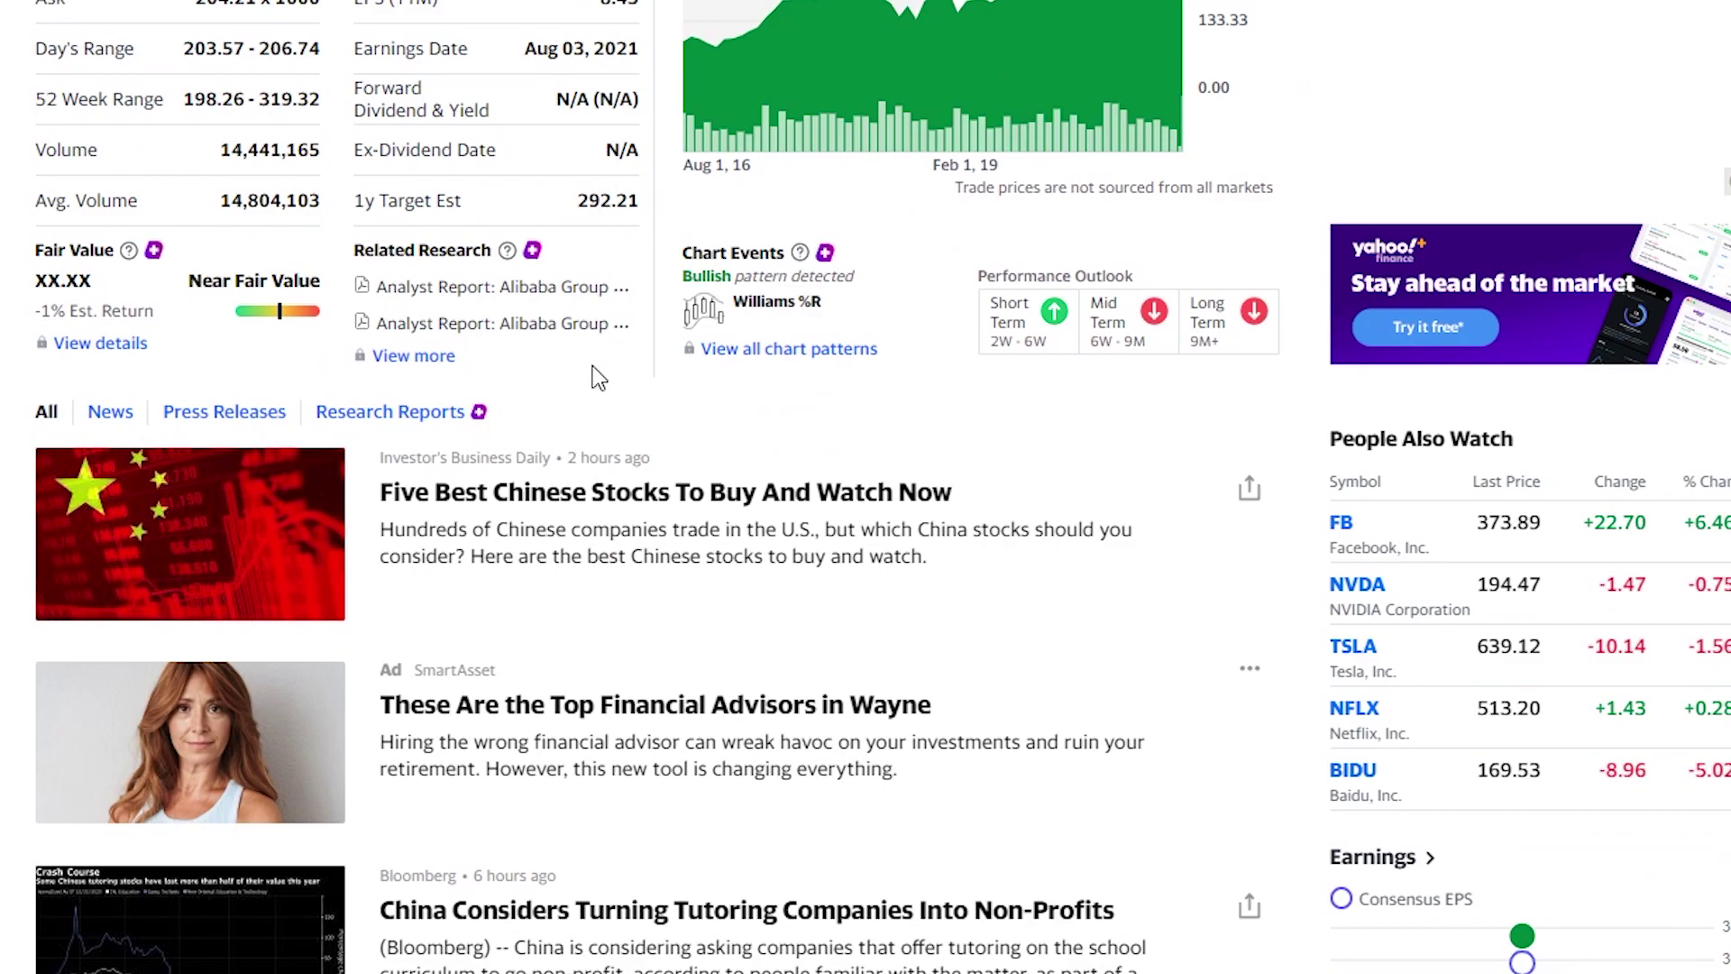
scroll(595, 377, "up", 3)
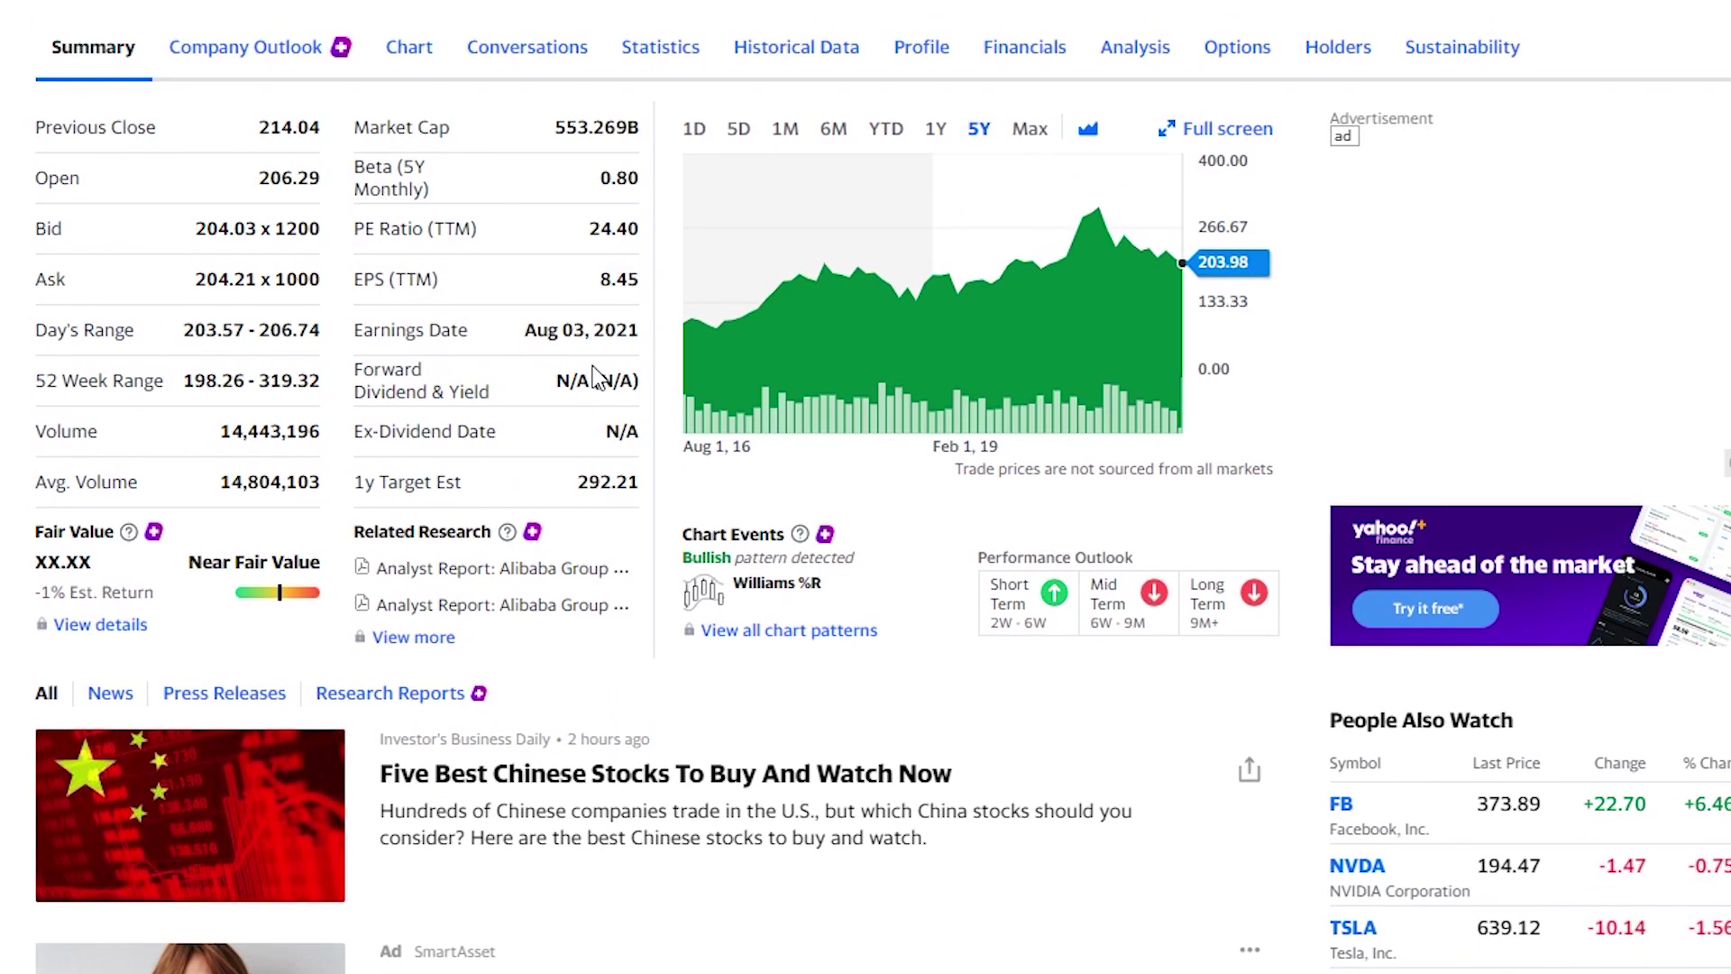
scroll(596, 377, "up", 2)
scroll(626, 436, "up", 2)
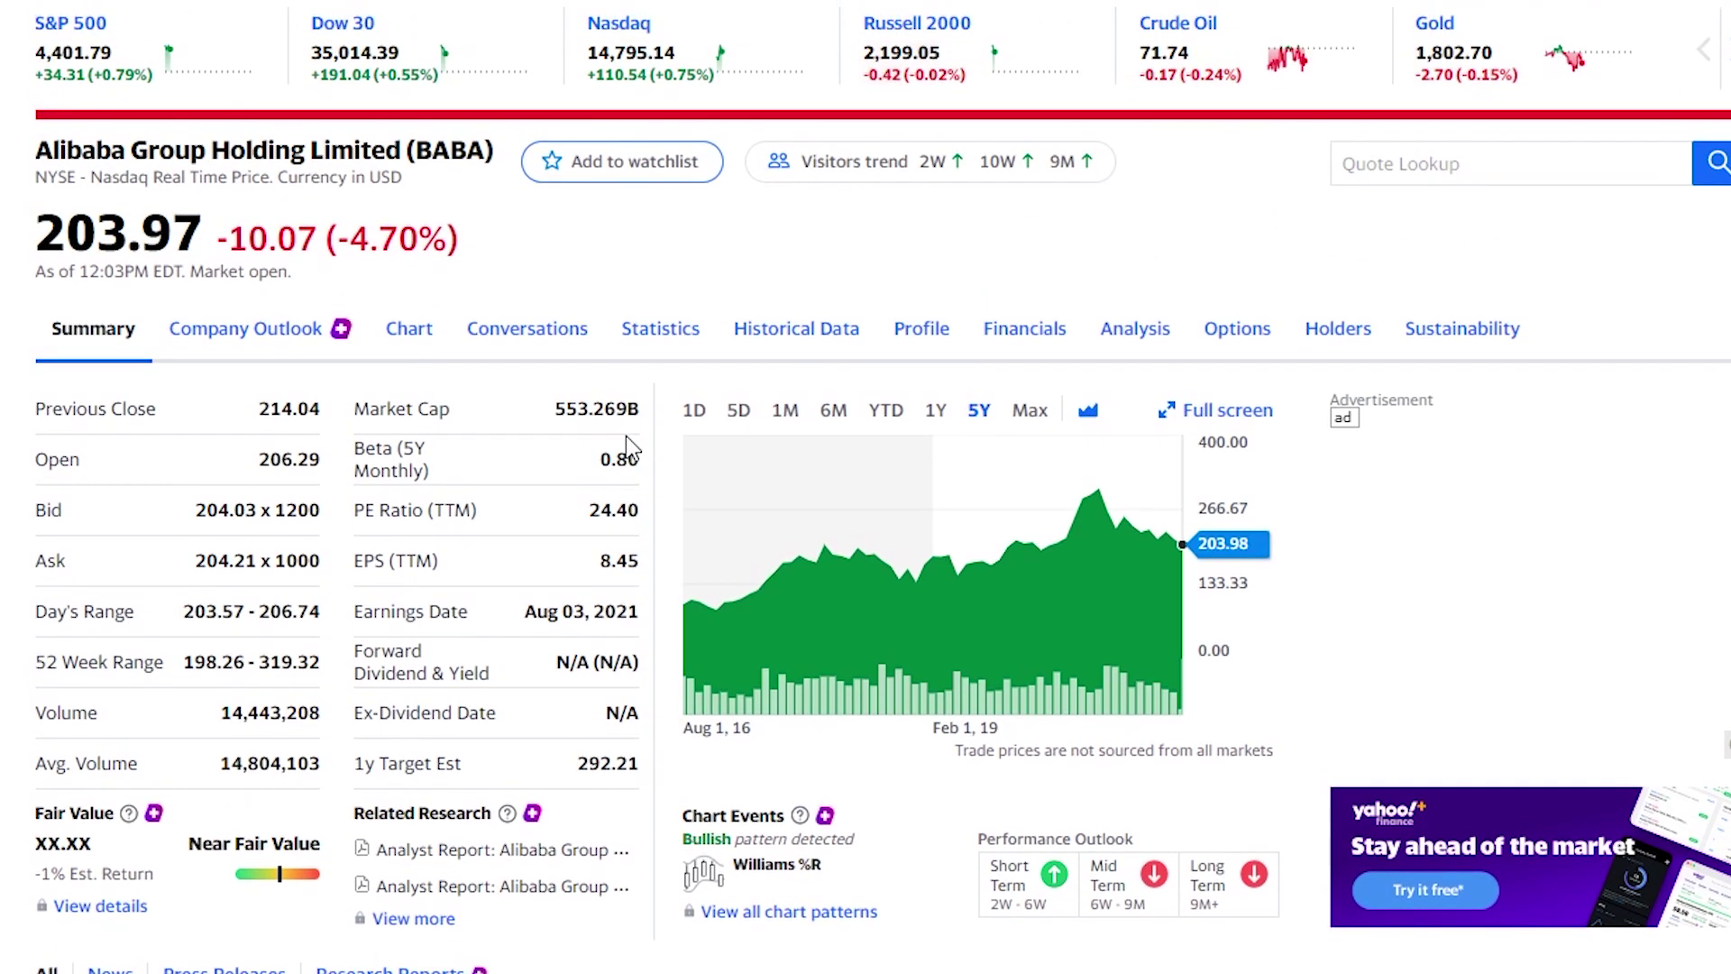
Open Alibaba's financials and read through the annual income statement down to its final rows.
left_click(1020, 359)
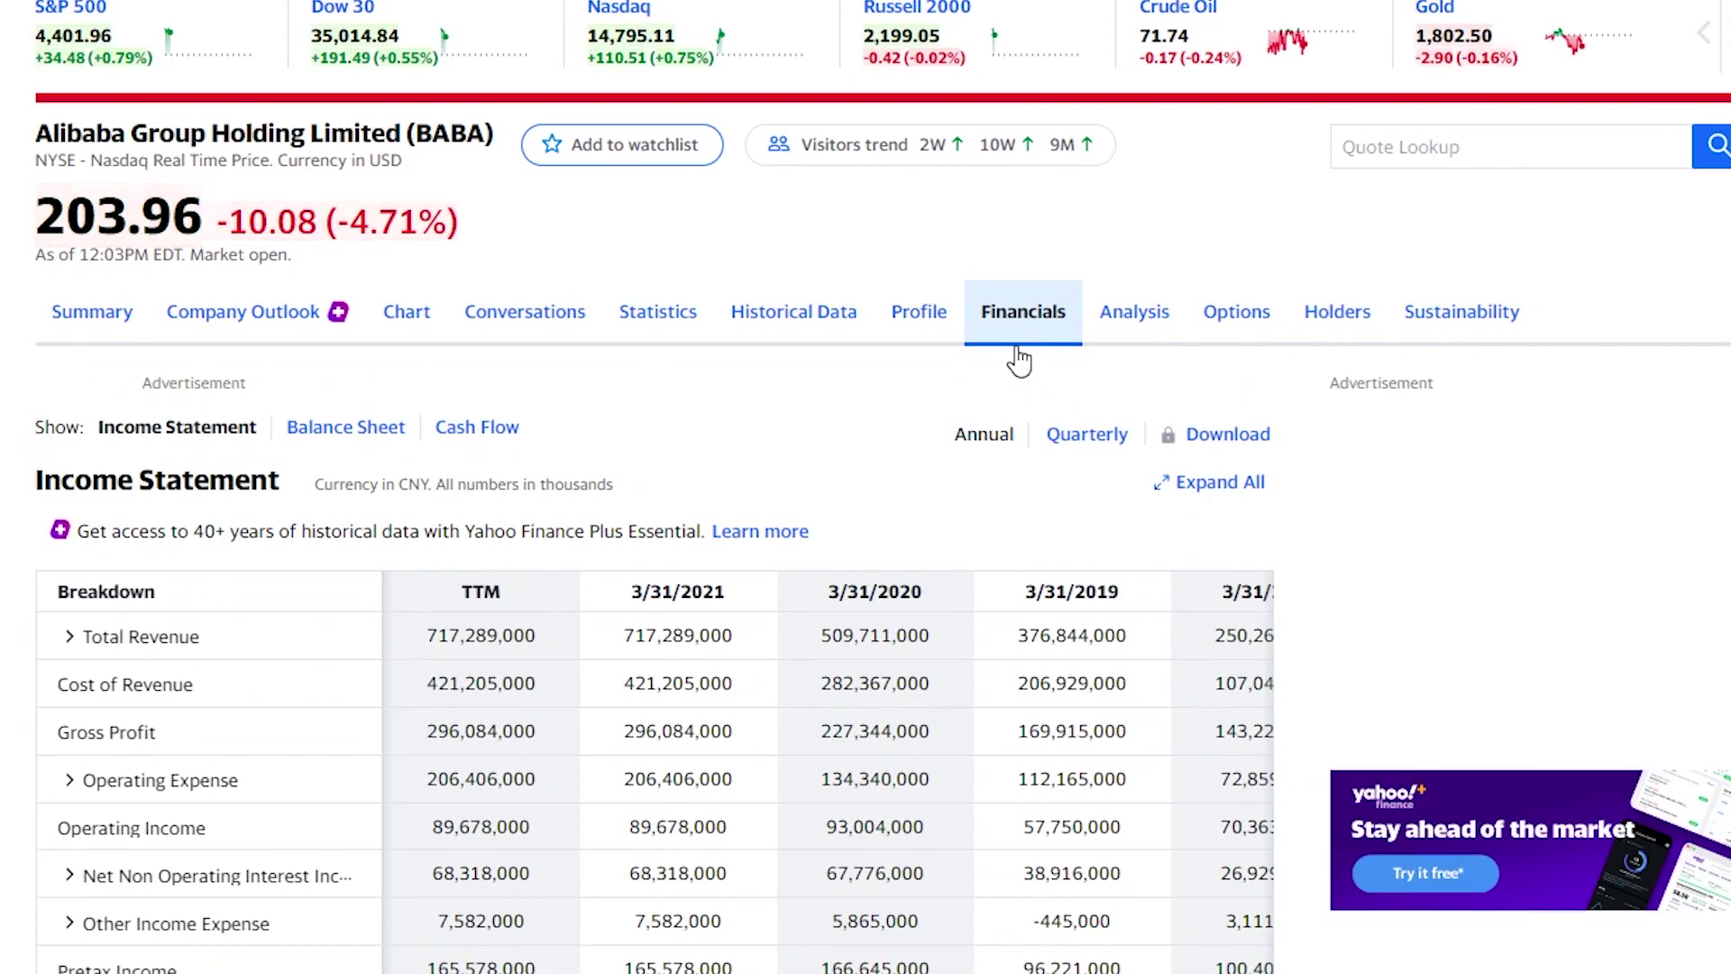
scroll(692, 352, "down", 4)
scroll(757, 401, "right", 2)
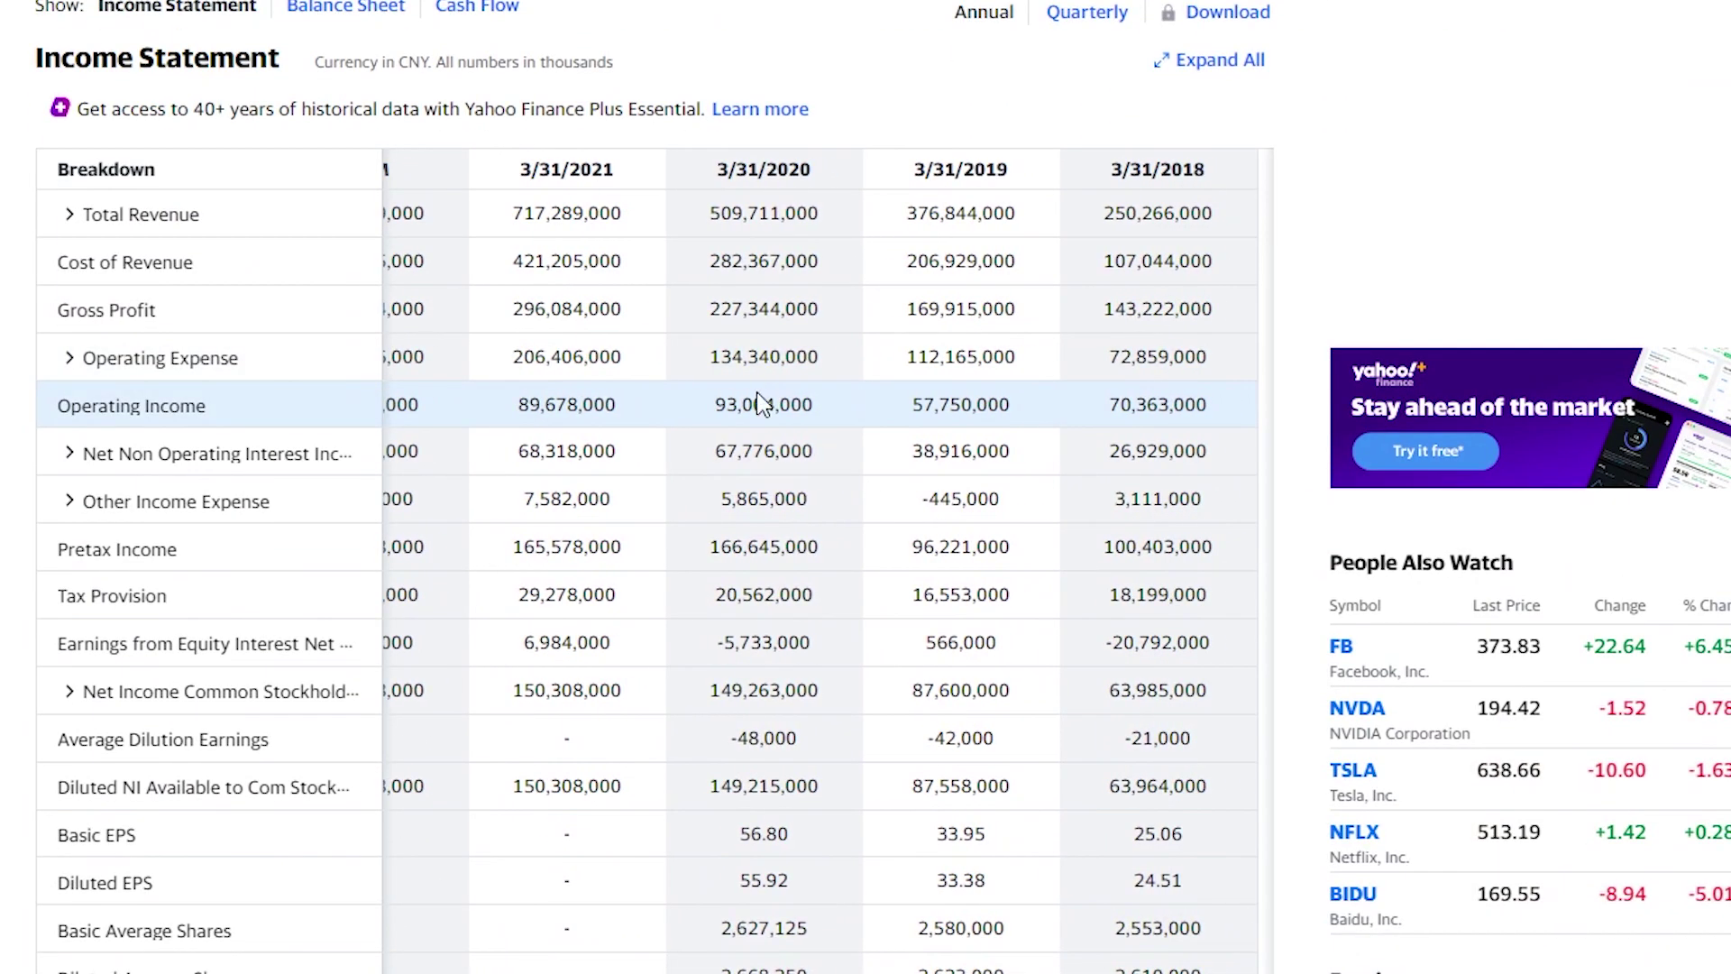
scroll(758, 401, "down", 3)
scroll(758, 401, "up", 2)
scroll(757, 402, "down", 9)
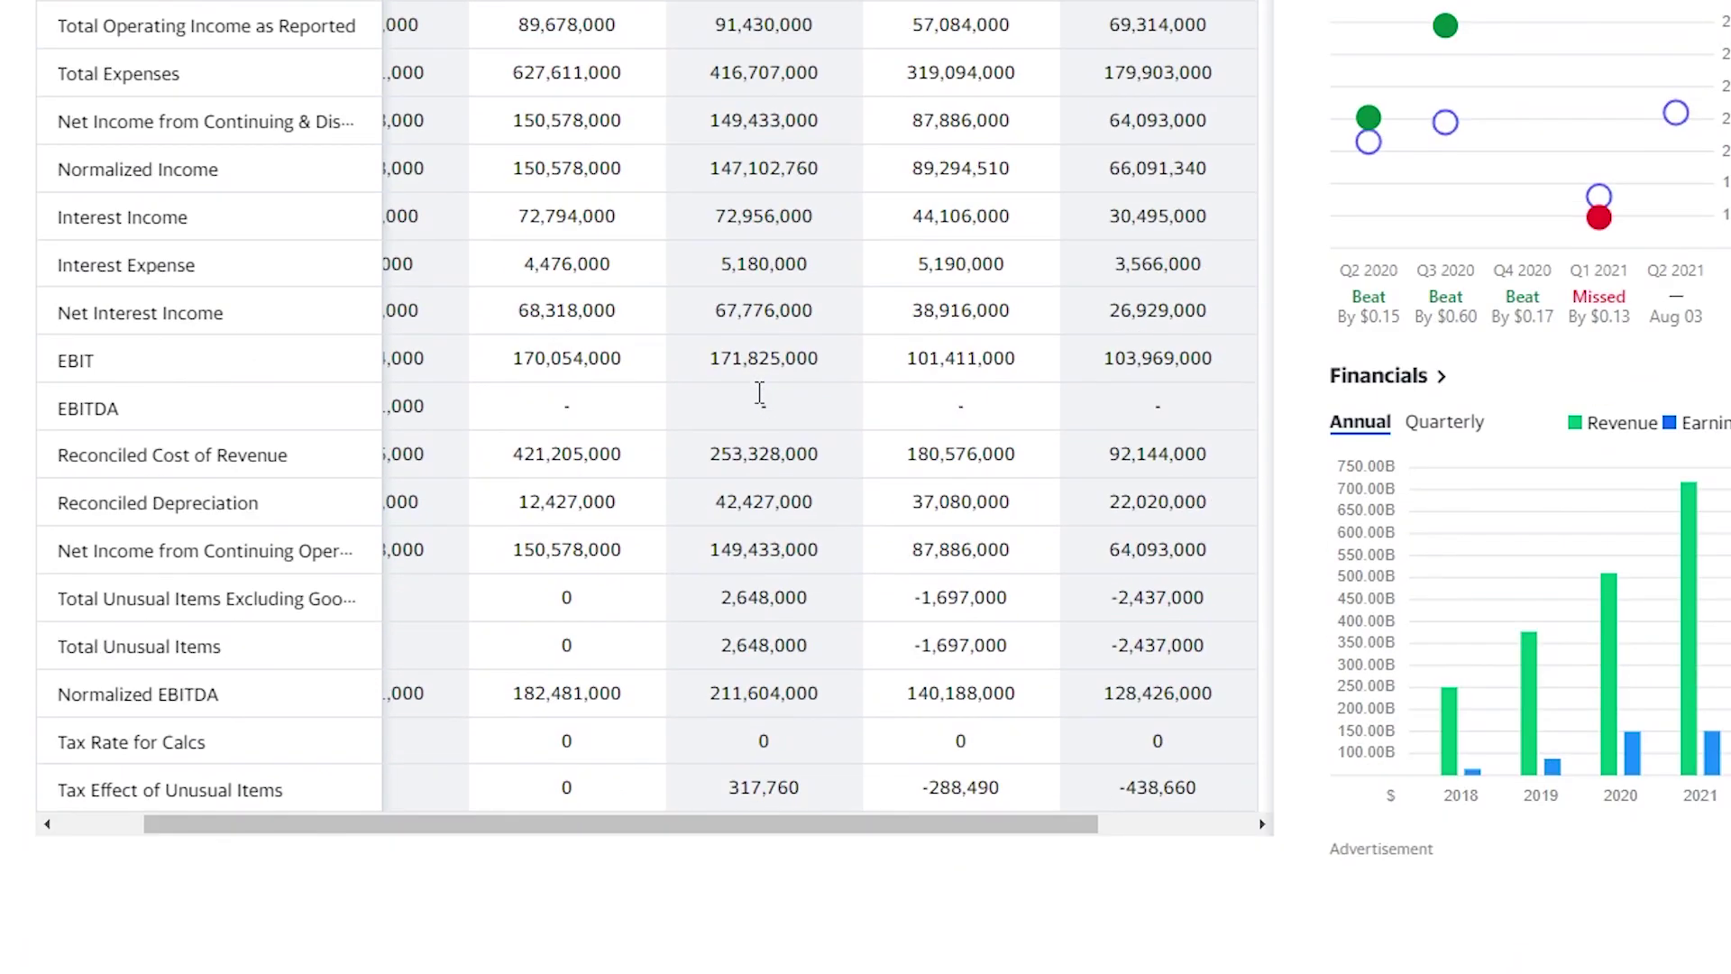
Open the BABA conversations page and read the top investor reactions.
scroll(758, 402, "up", 6)
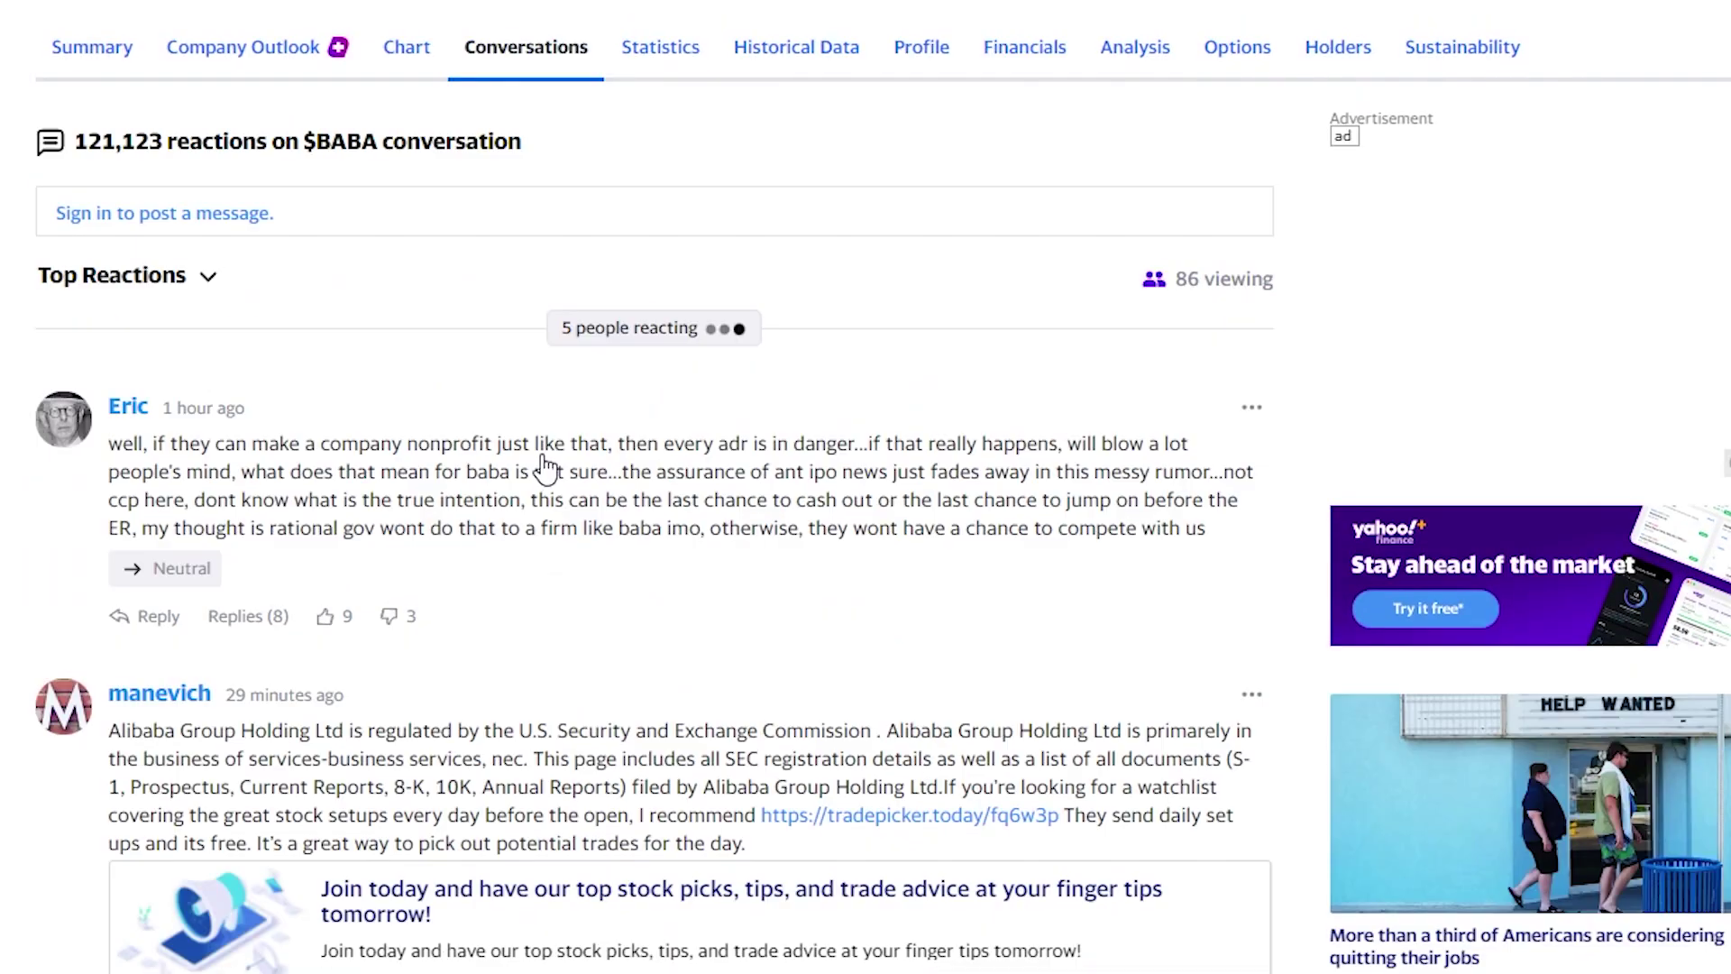
scroll(375, 418, "down", 3)
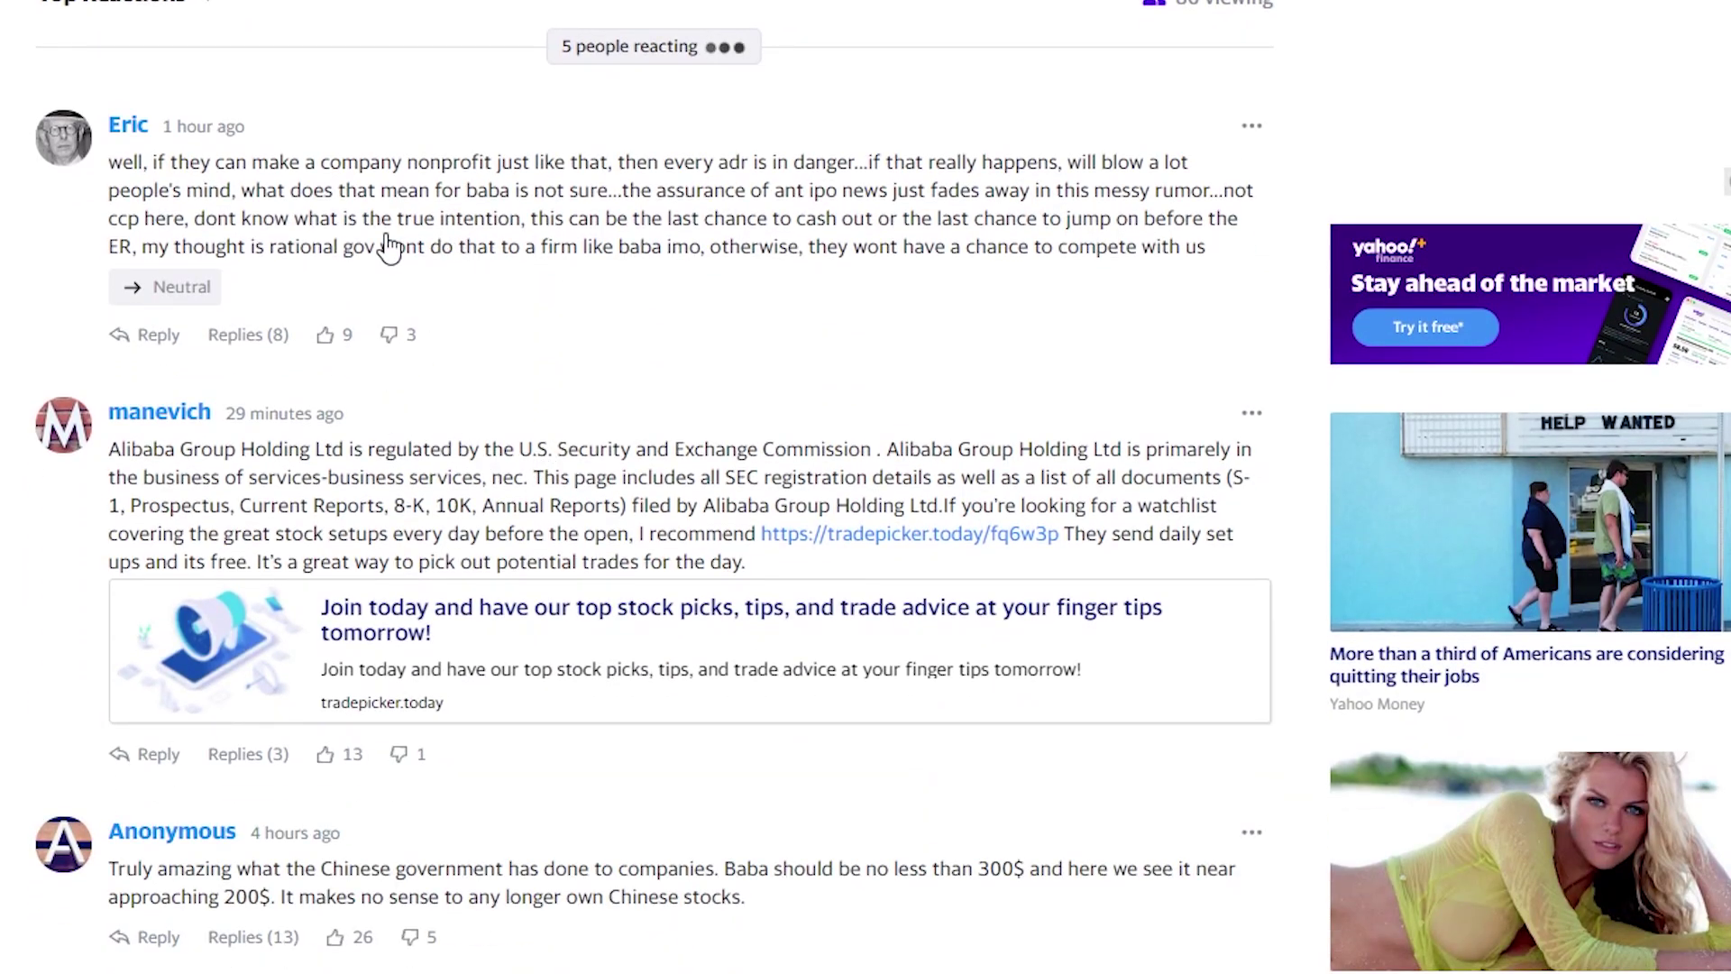
scroll(386, 243, "up", 3)
scroll(452, 212, "down", 3)
scroll(414, 159, "up", 2)
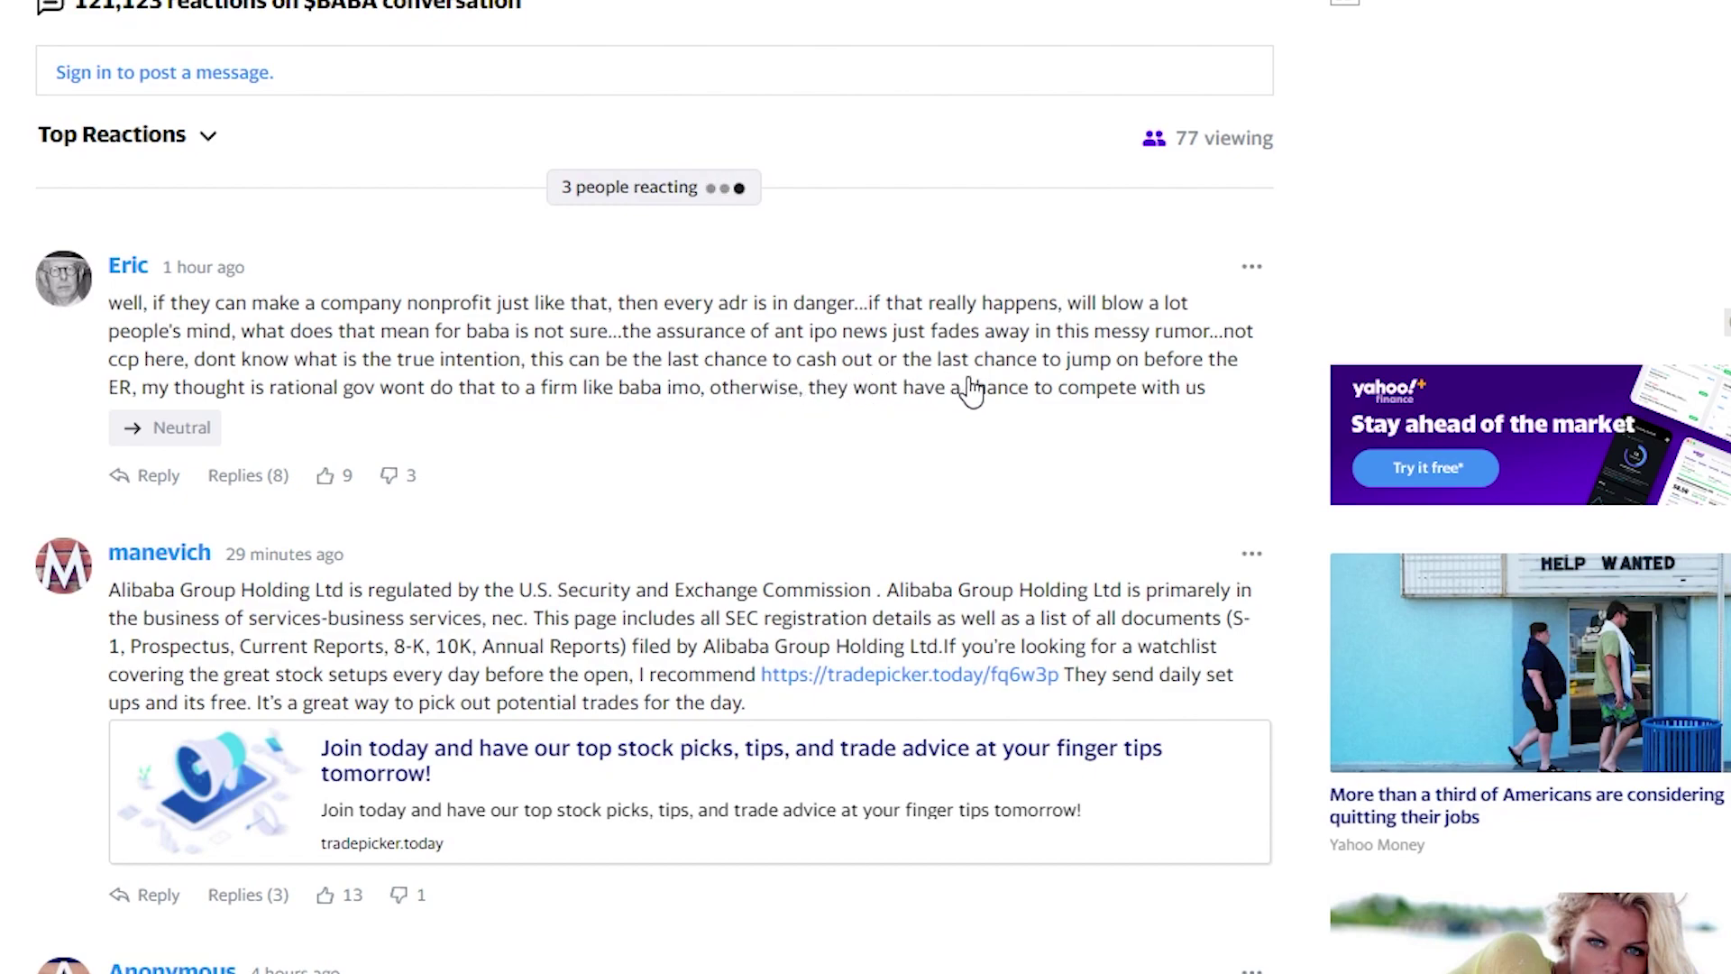
Read the next BABA reactions, including the replies under the post promoting a stock-picks site.
scroll(415, 421, "down", 2)
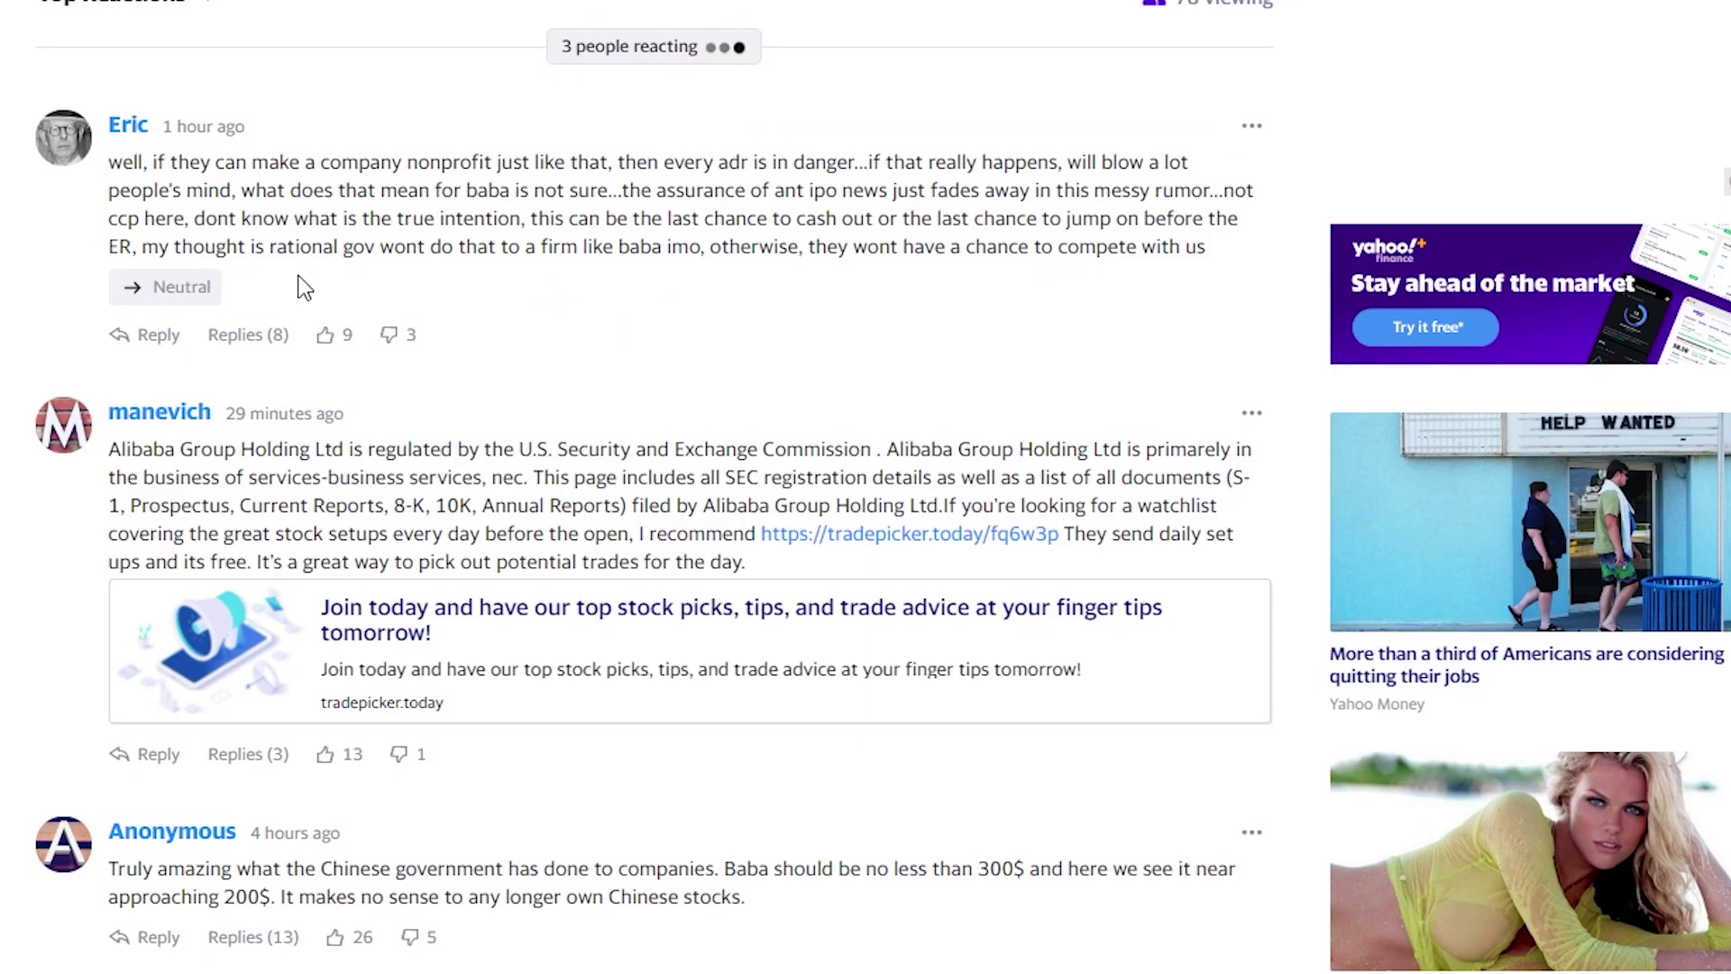
scroll(303, 286, "down", 2)
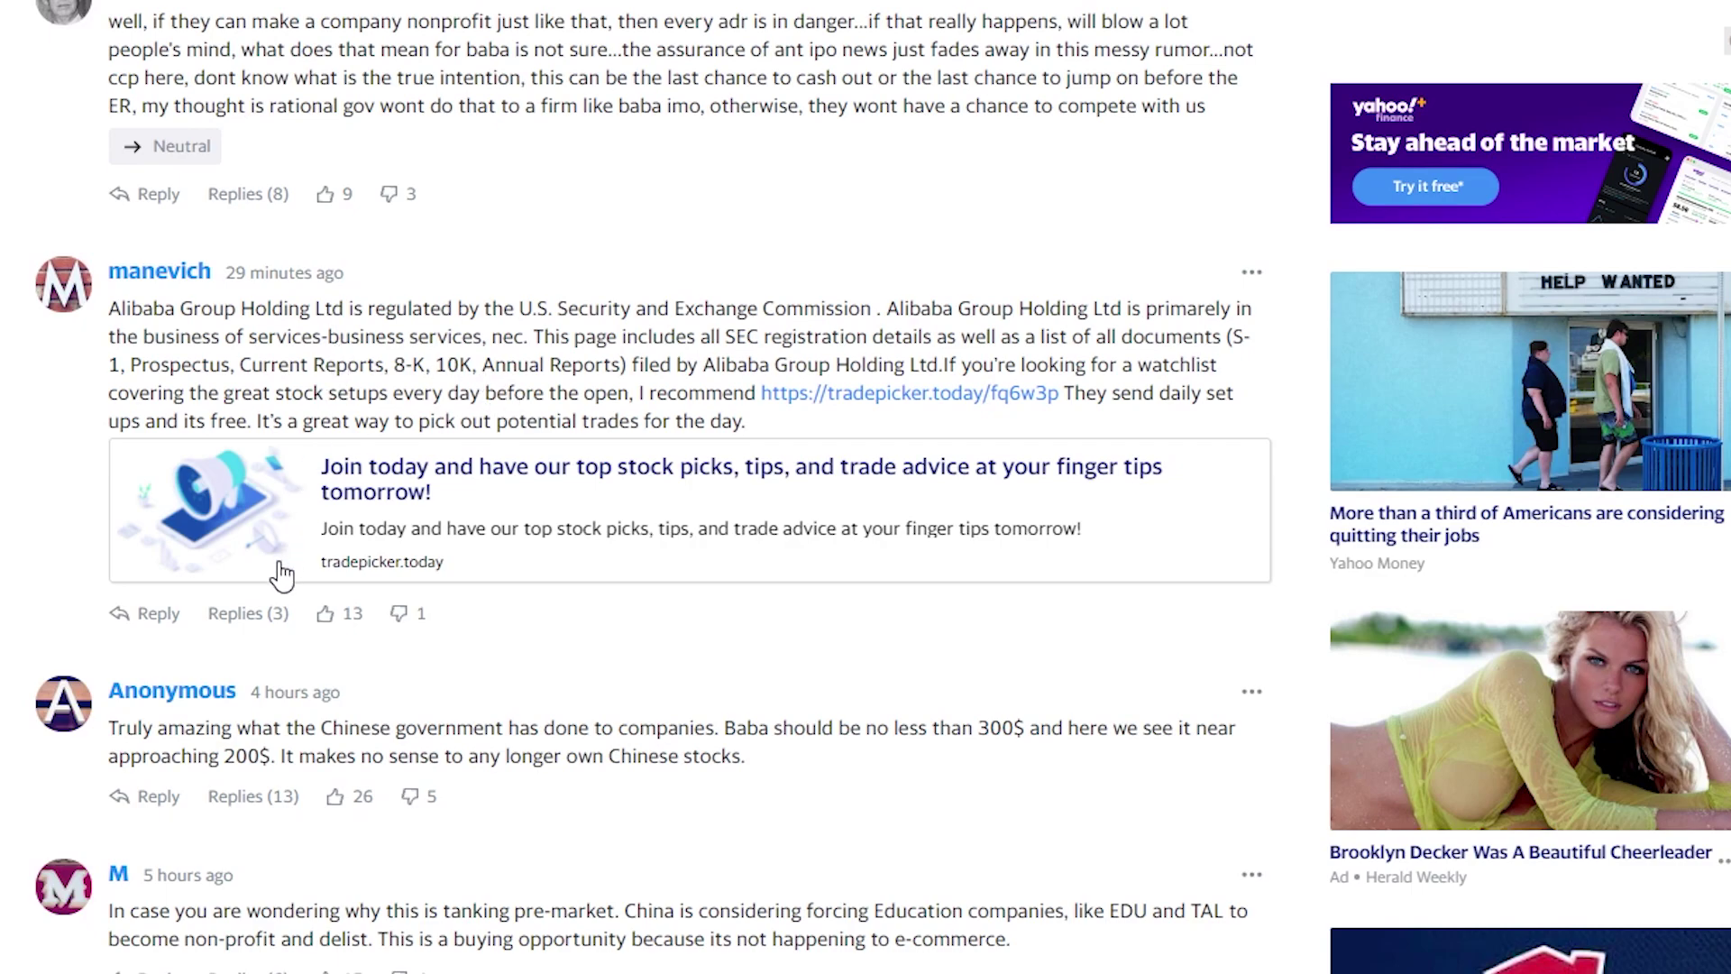
left_click(249, 612)
scroll(311, 593, "down", 3)
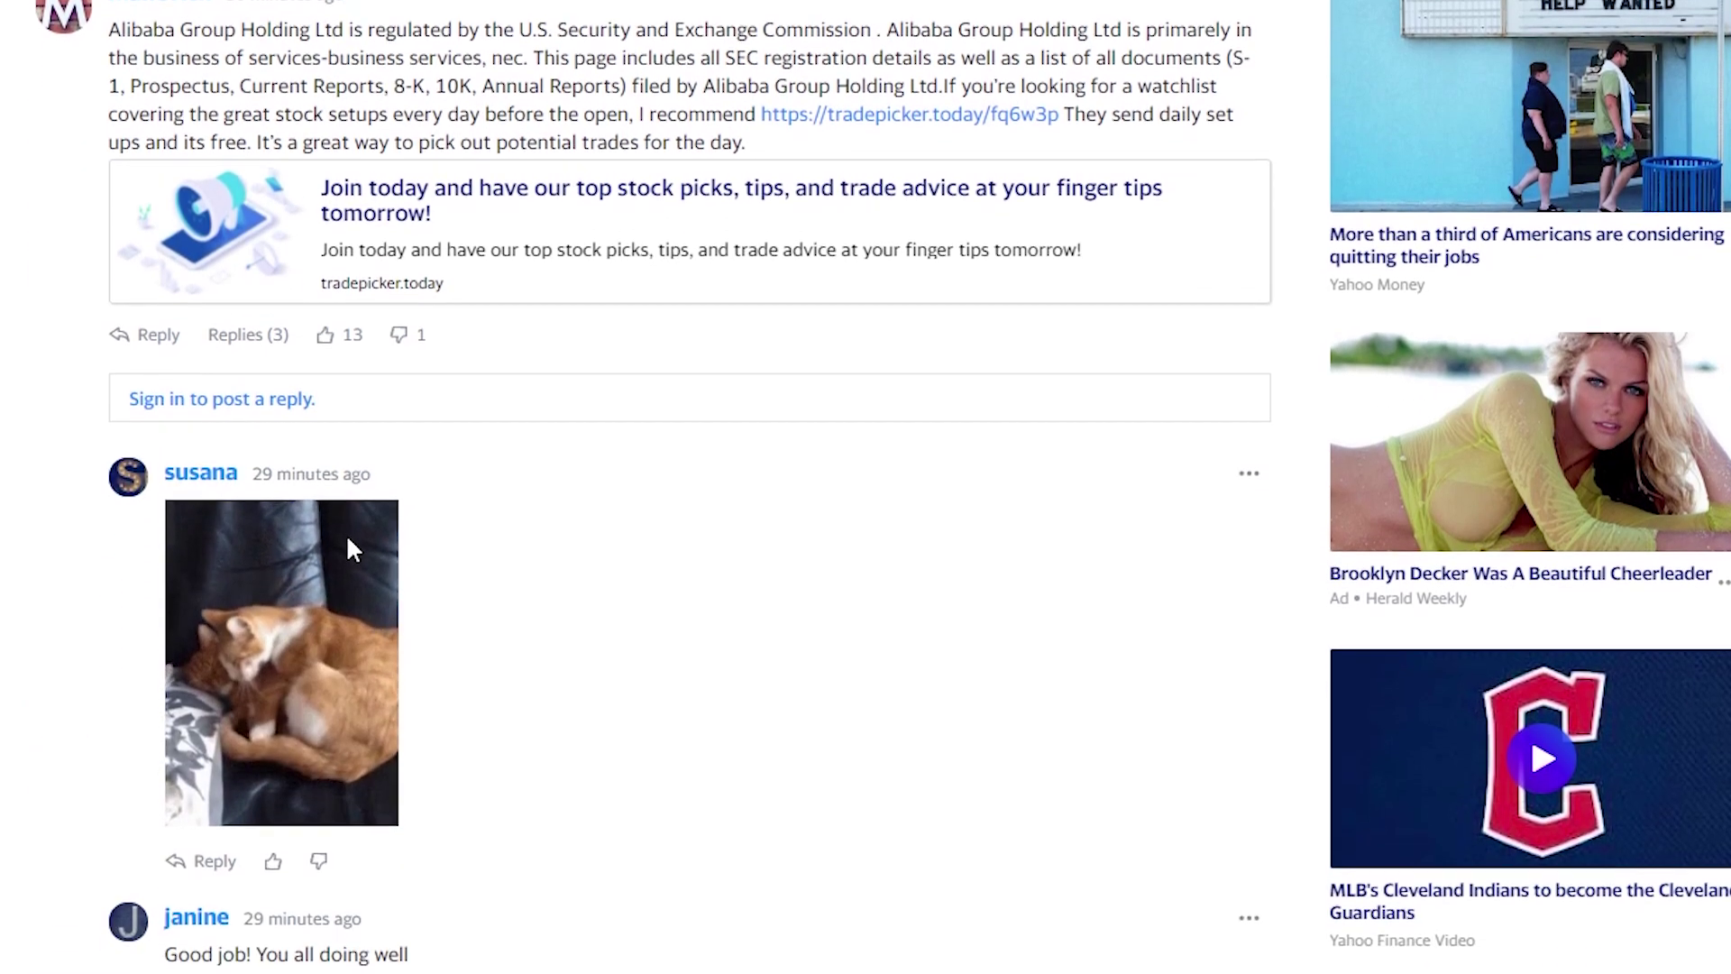
scroll(370, 513, "down", 2)
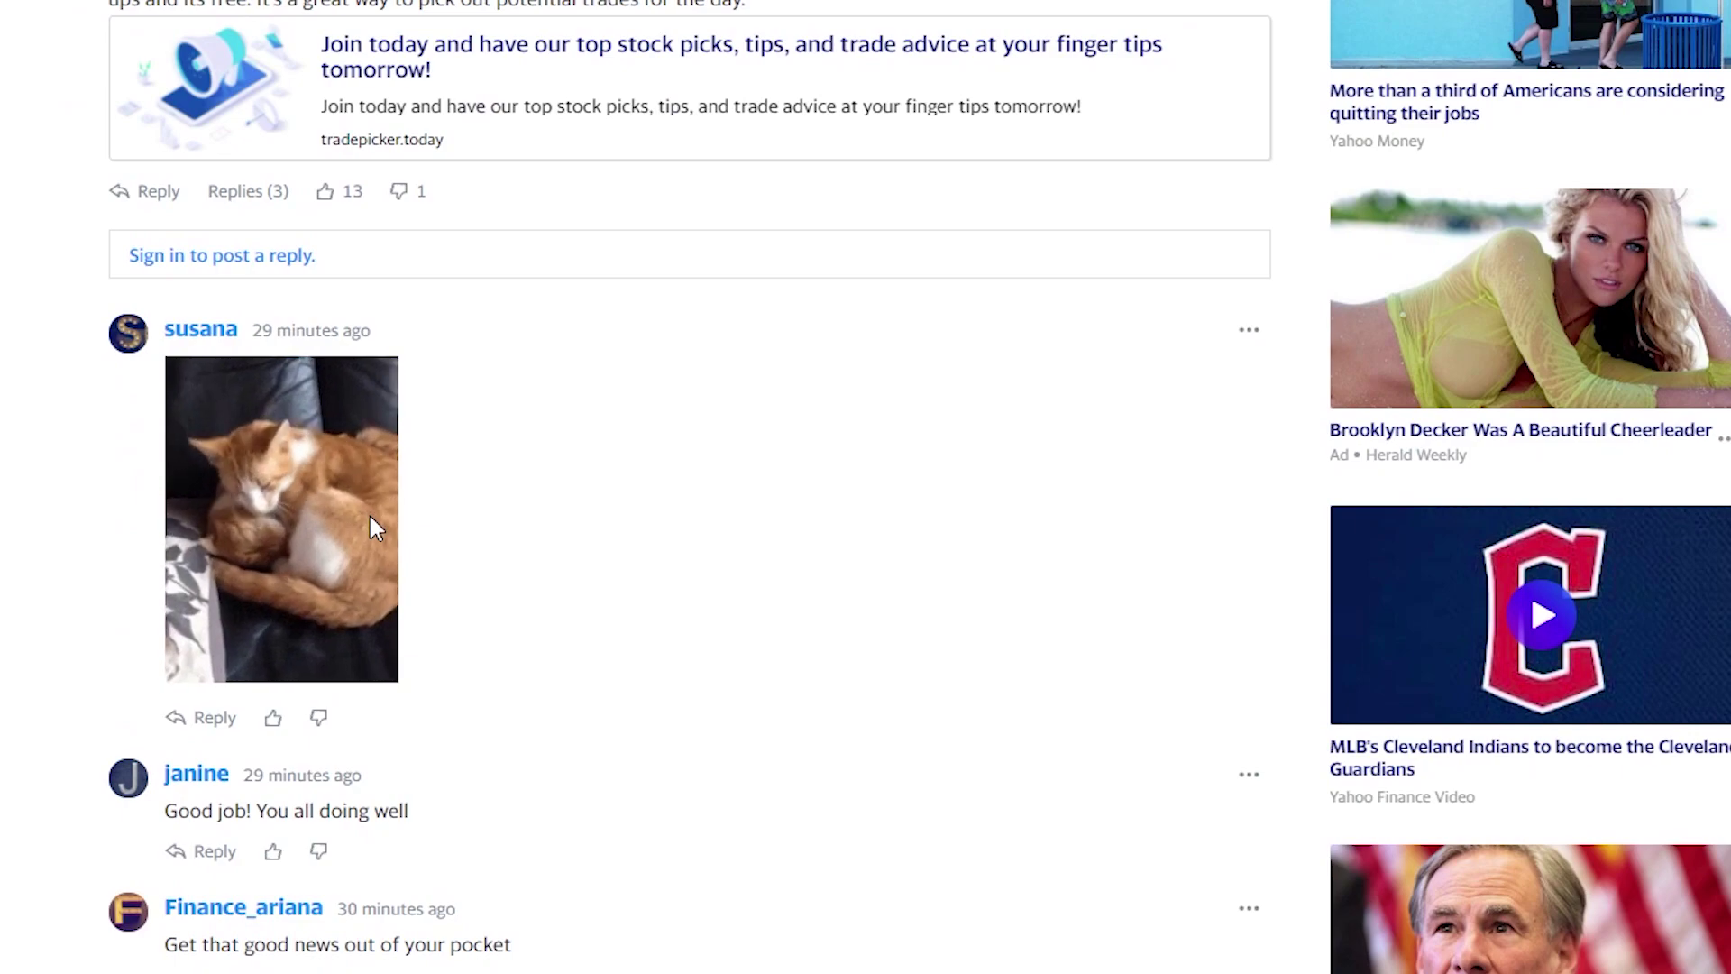
scroll(379, 776, "down", 5)
scroll(419, 721, "down", 3)
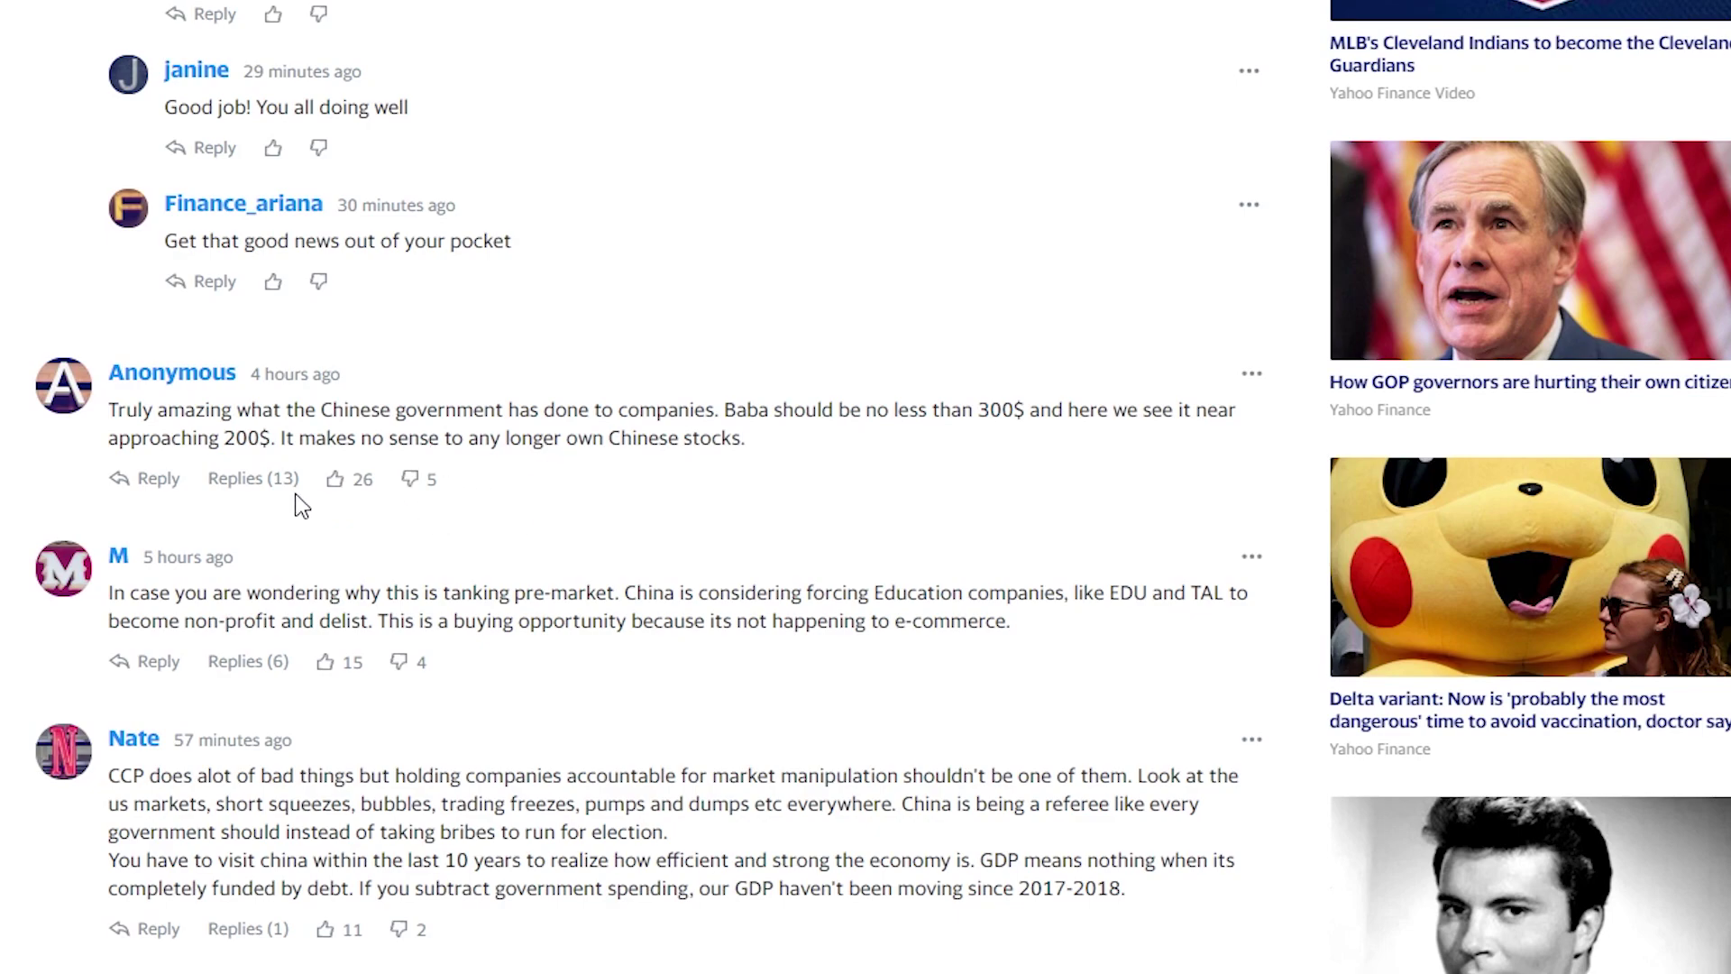
Expand and read the replies to the comment saying Baba should be no less than 300$, and collapse them again.
left_click(263, 487)
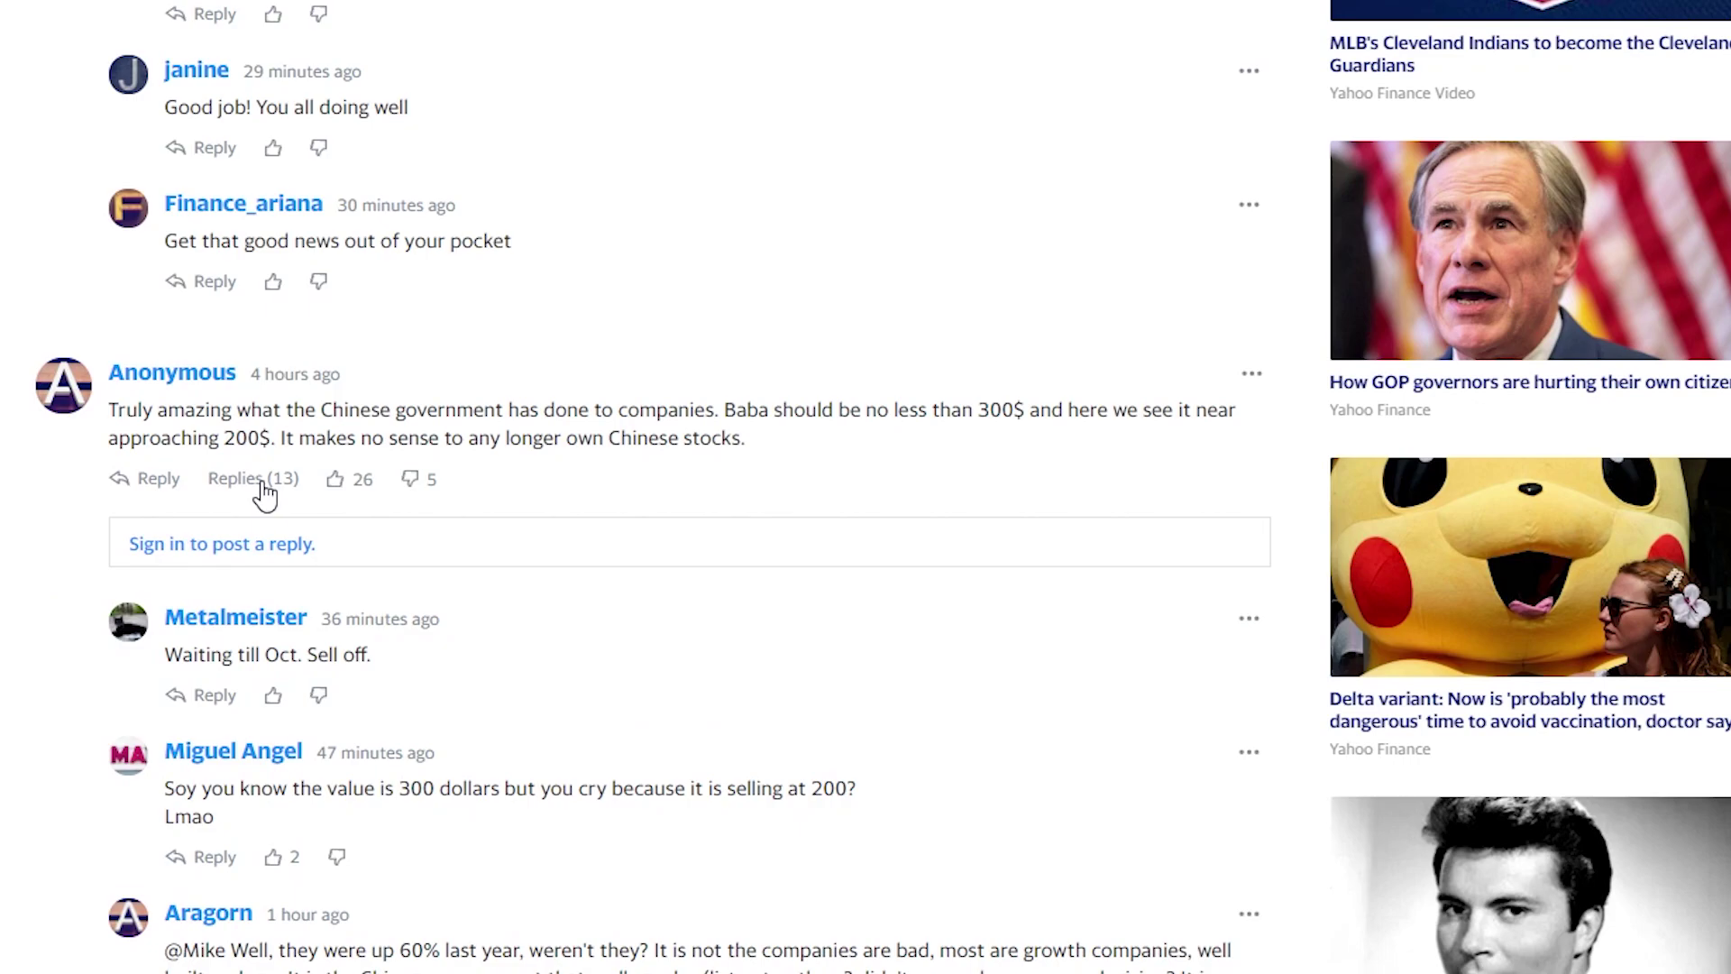
scroll(264, 494, "down", 3)
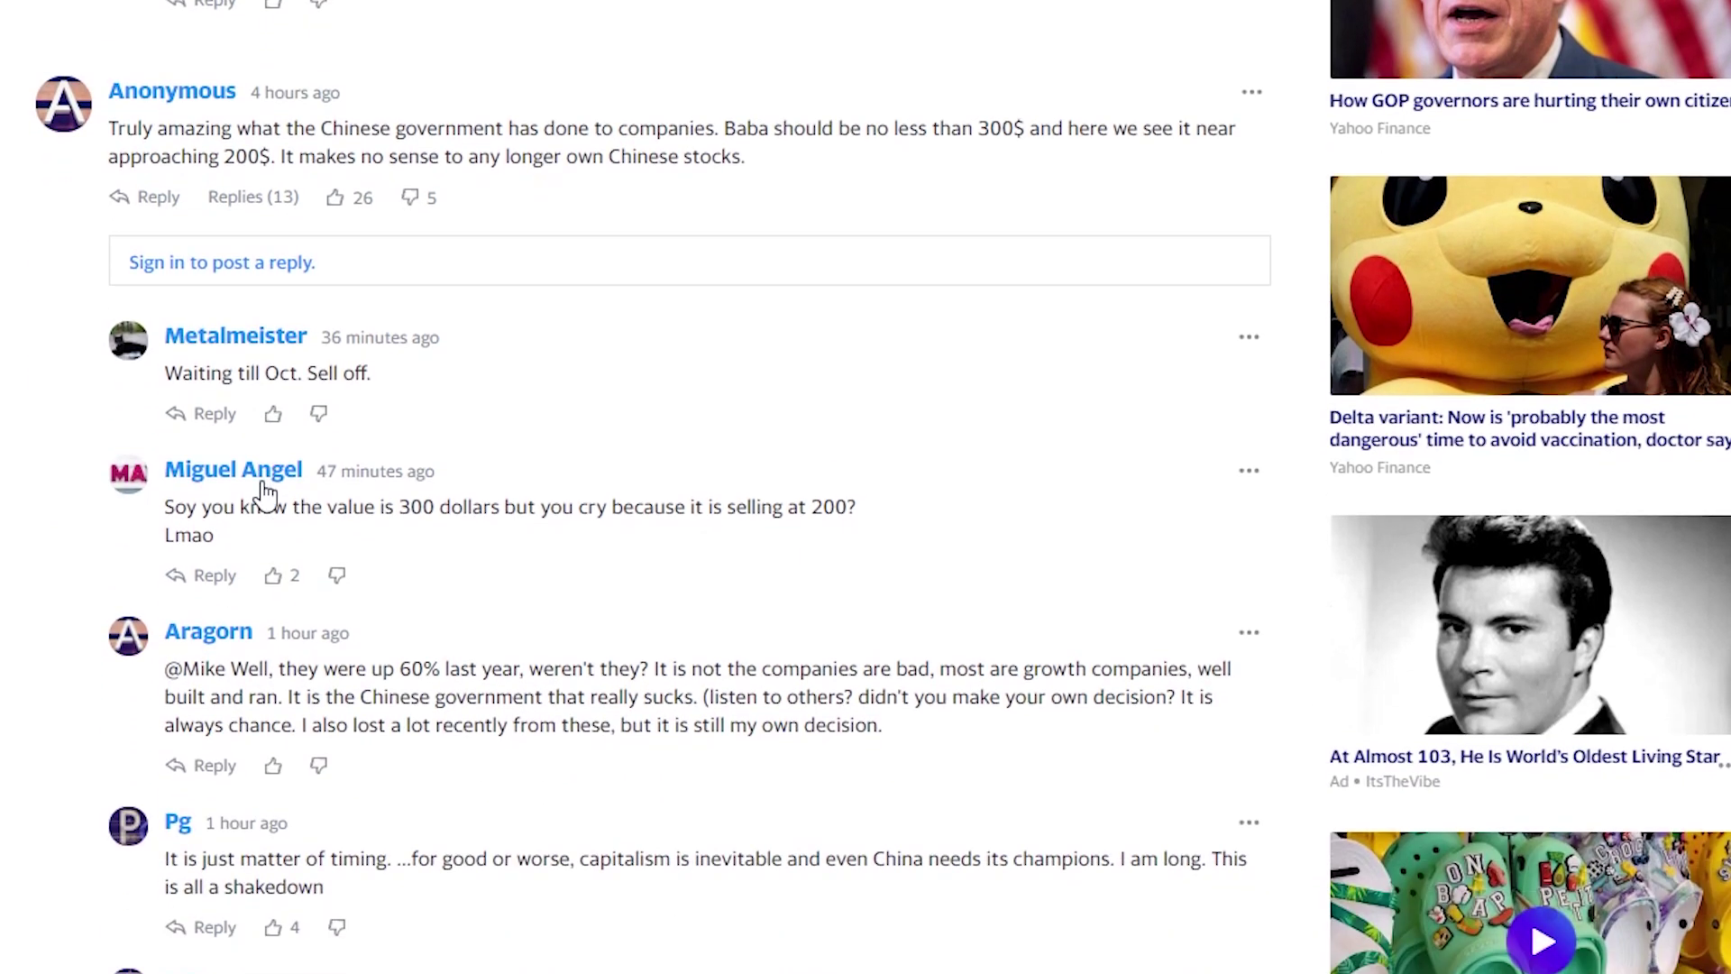
scroll(264, 491, "down", 6)
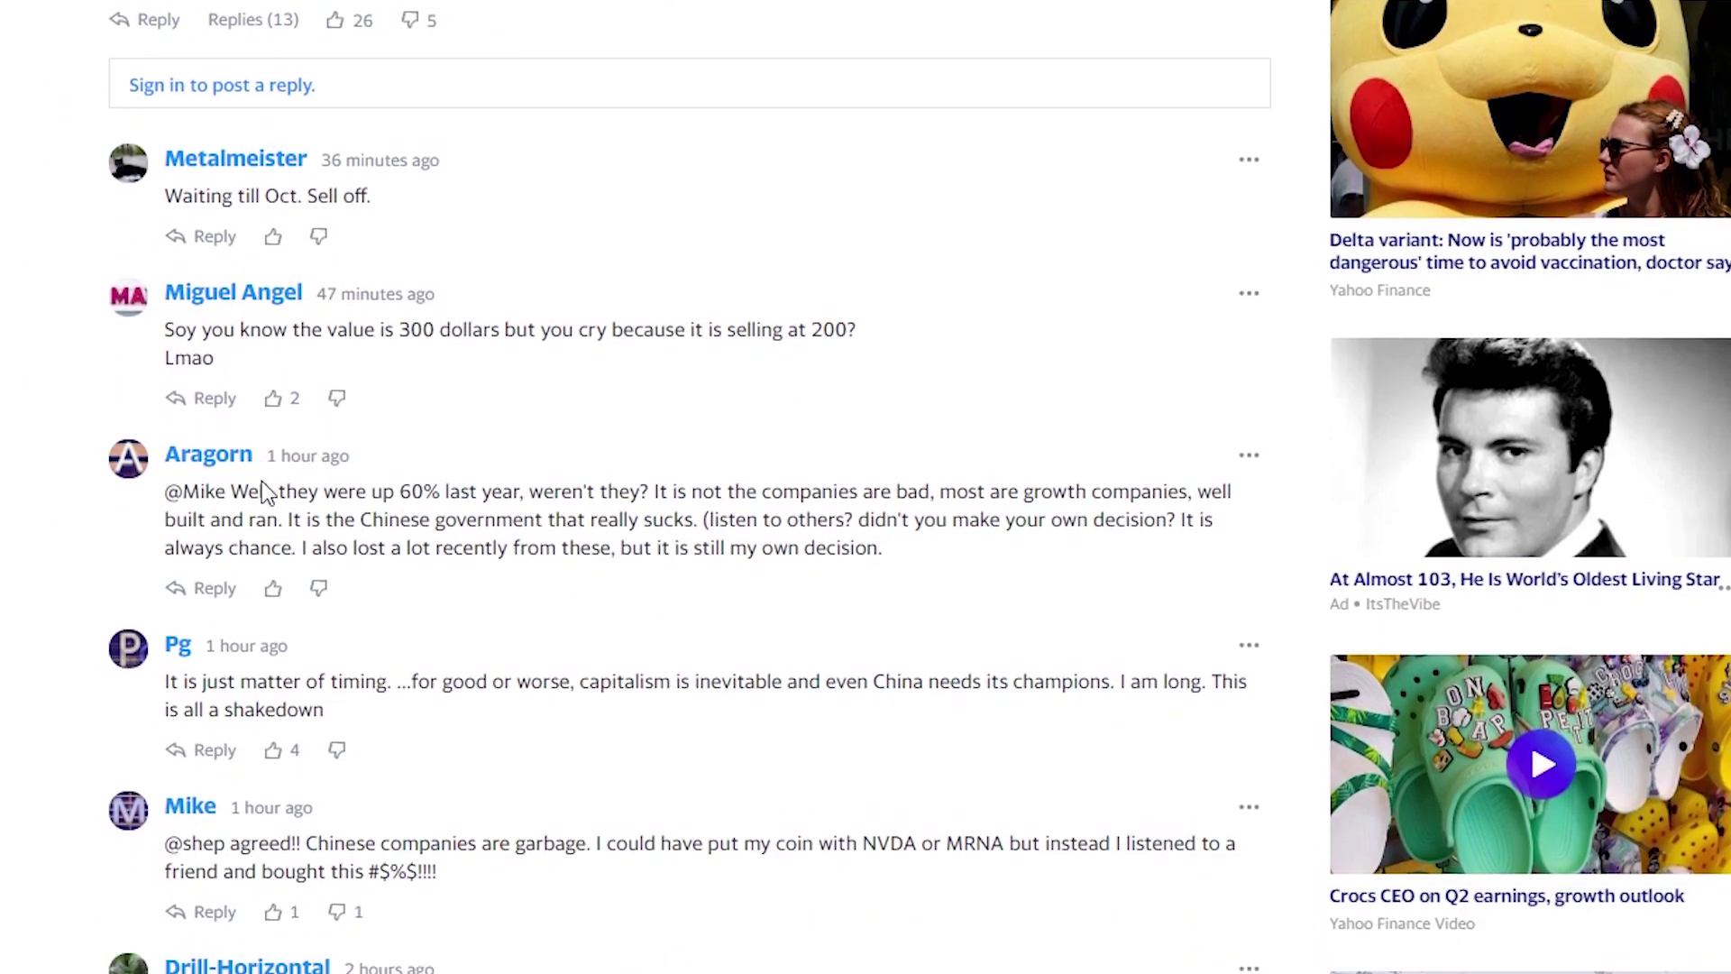
scroll(352, 467, "up", 5)
scroll(348, 456, "up", 5)
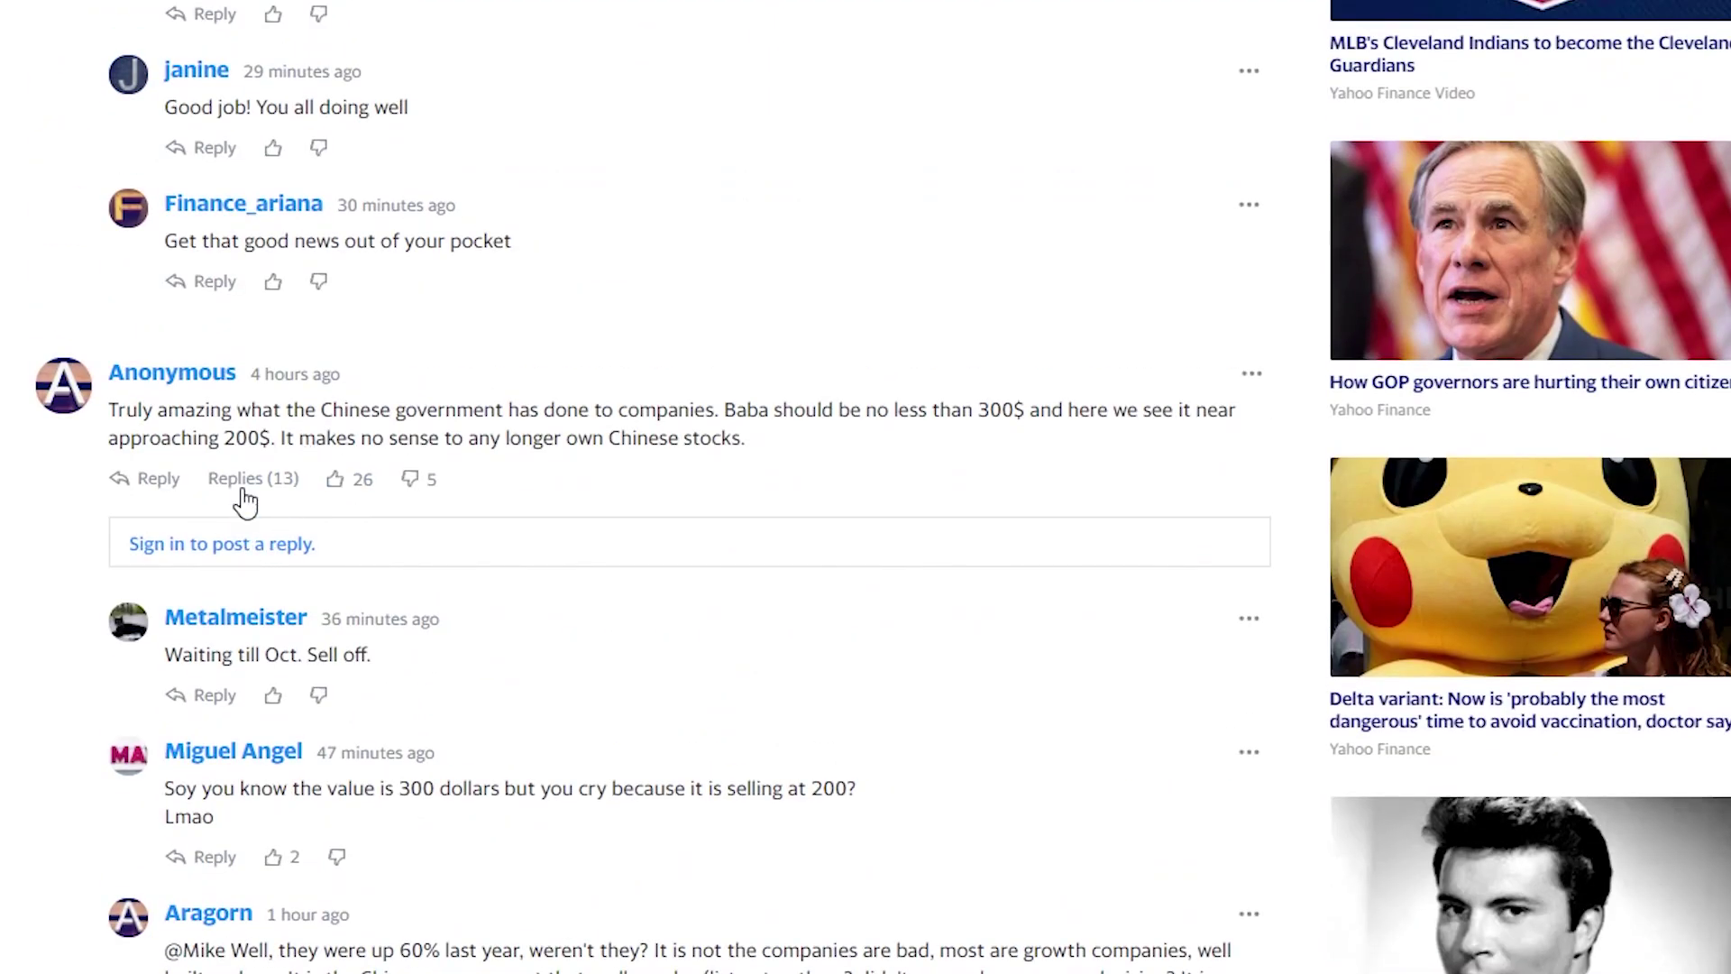
left_click(252, 483)
left_click(375, 667)
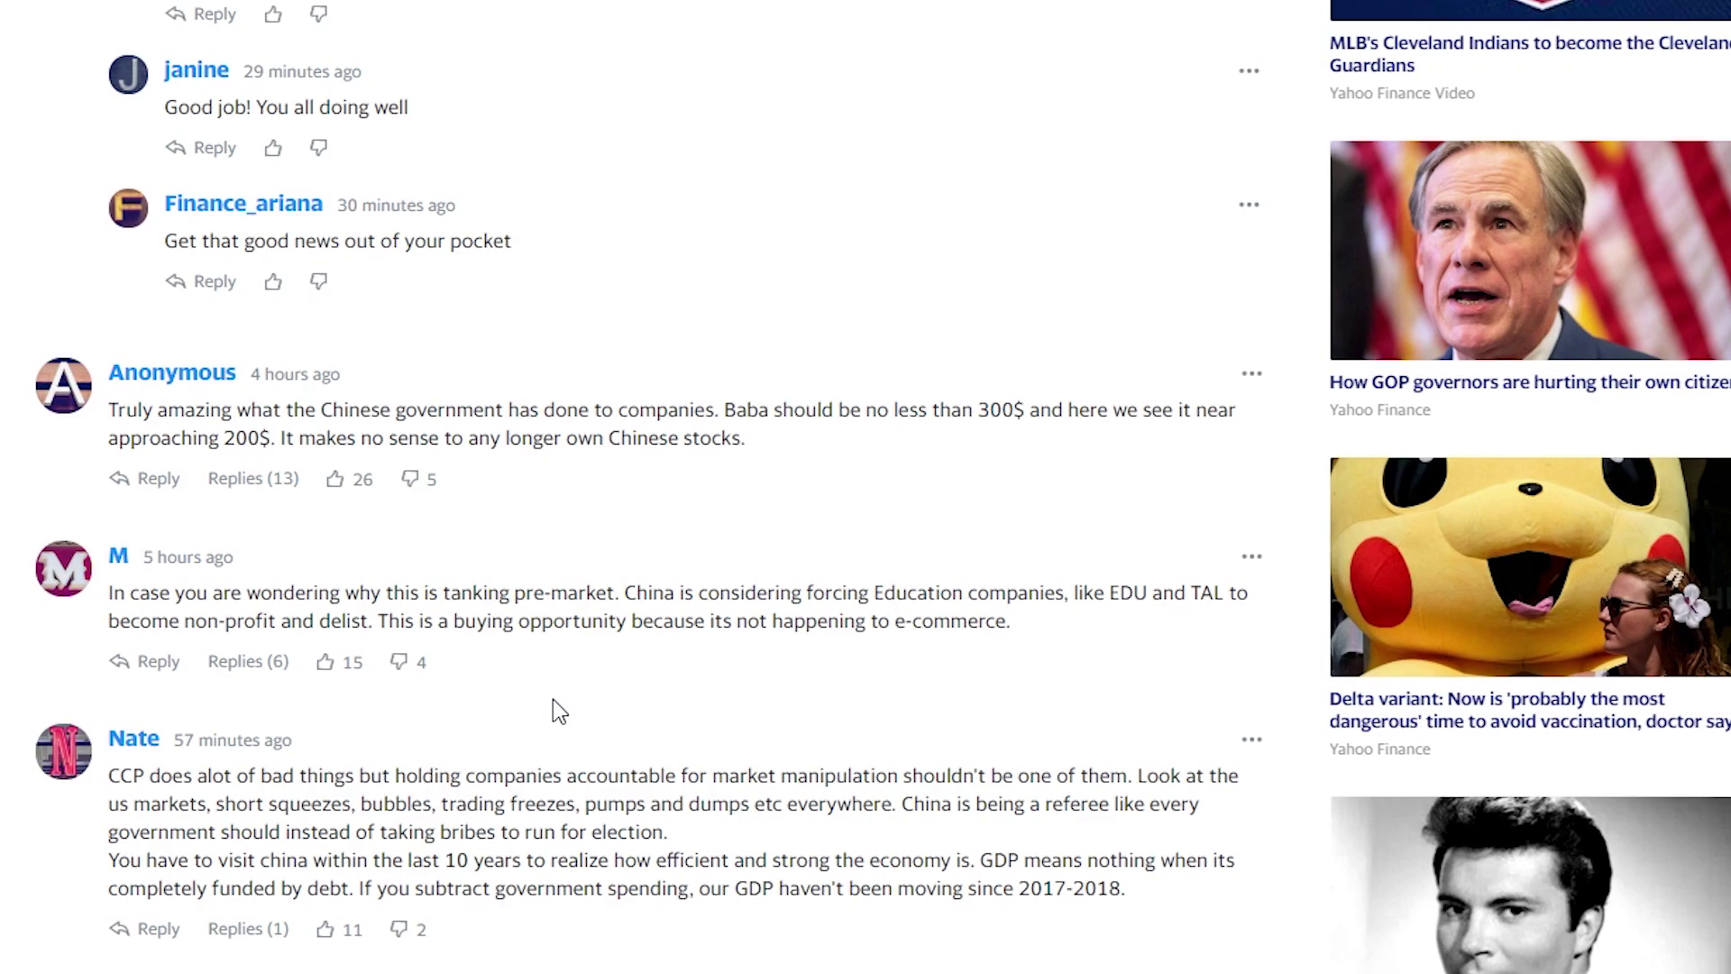
Read further down the BABA reactions to the post linking the Seeking Alpha article comparing Alibaba with Amazon.
scroll(502, 711, "down", 3)
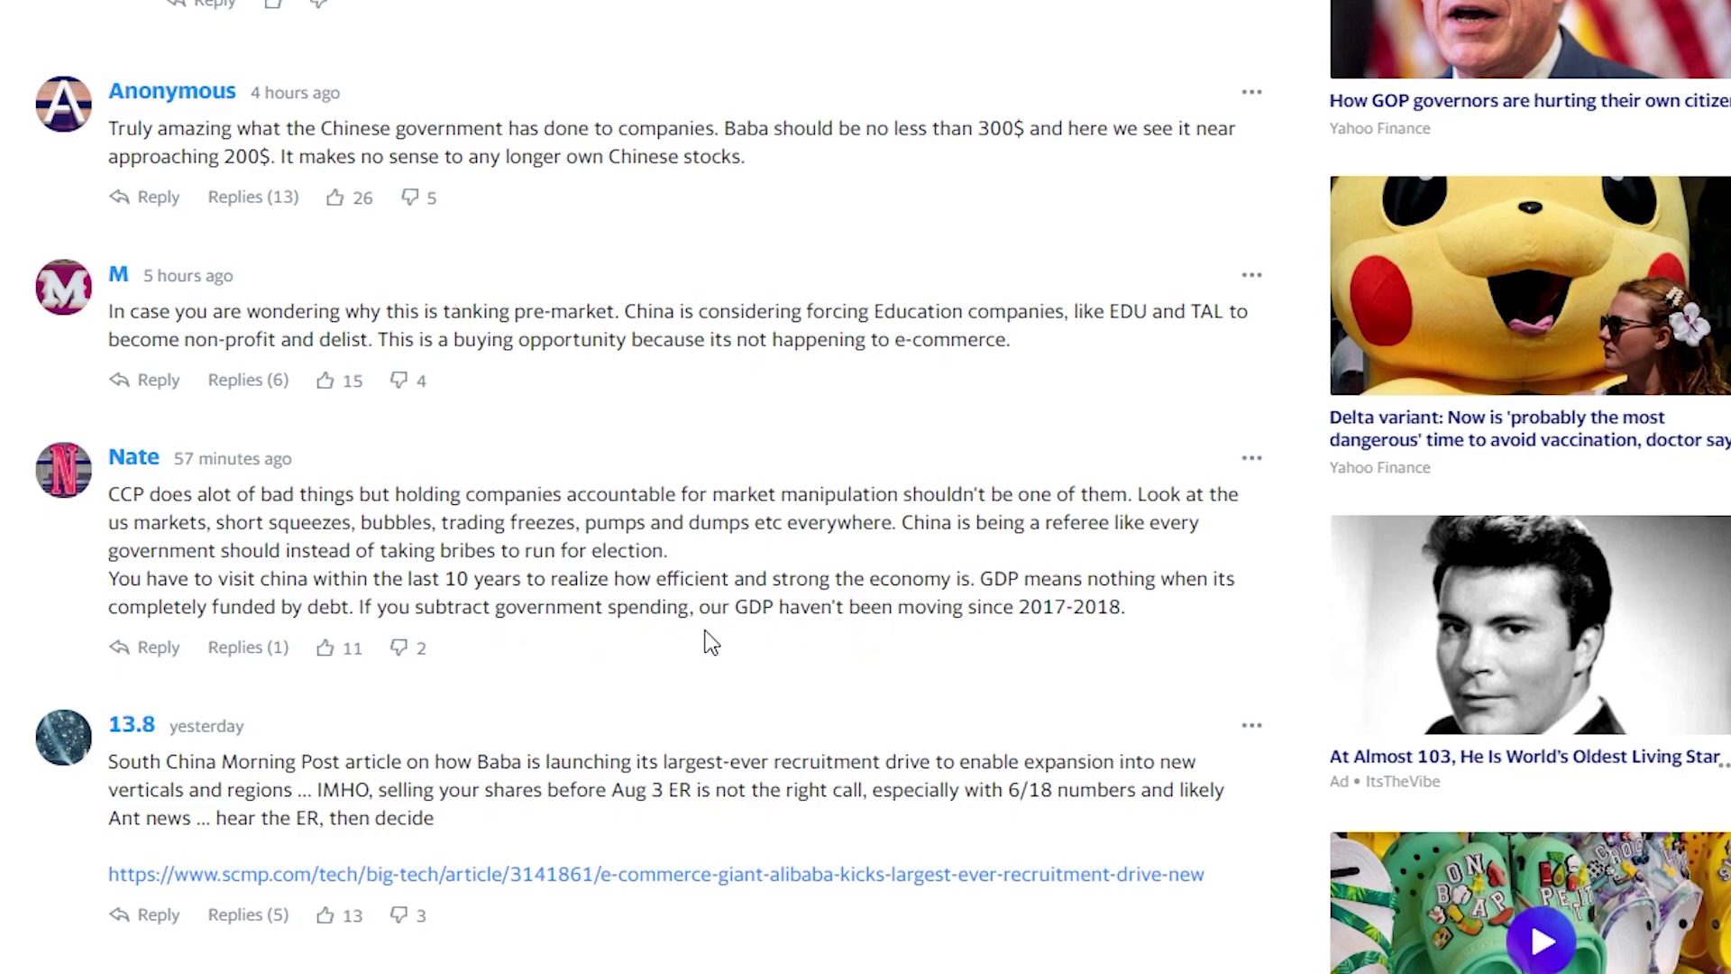
scroll(732, 638, "down", 2)
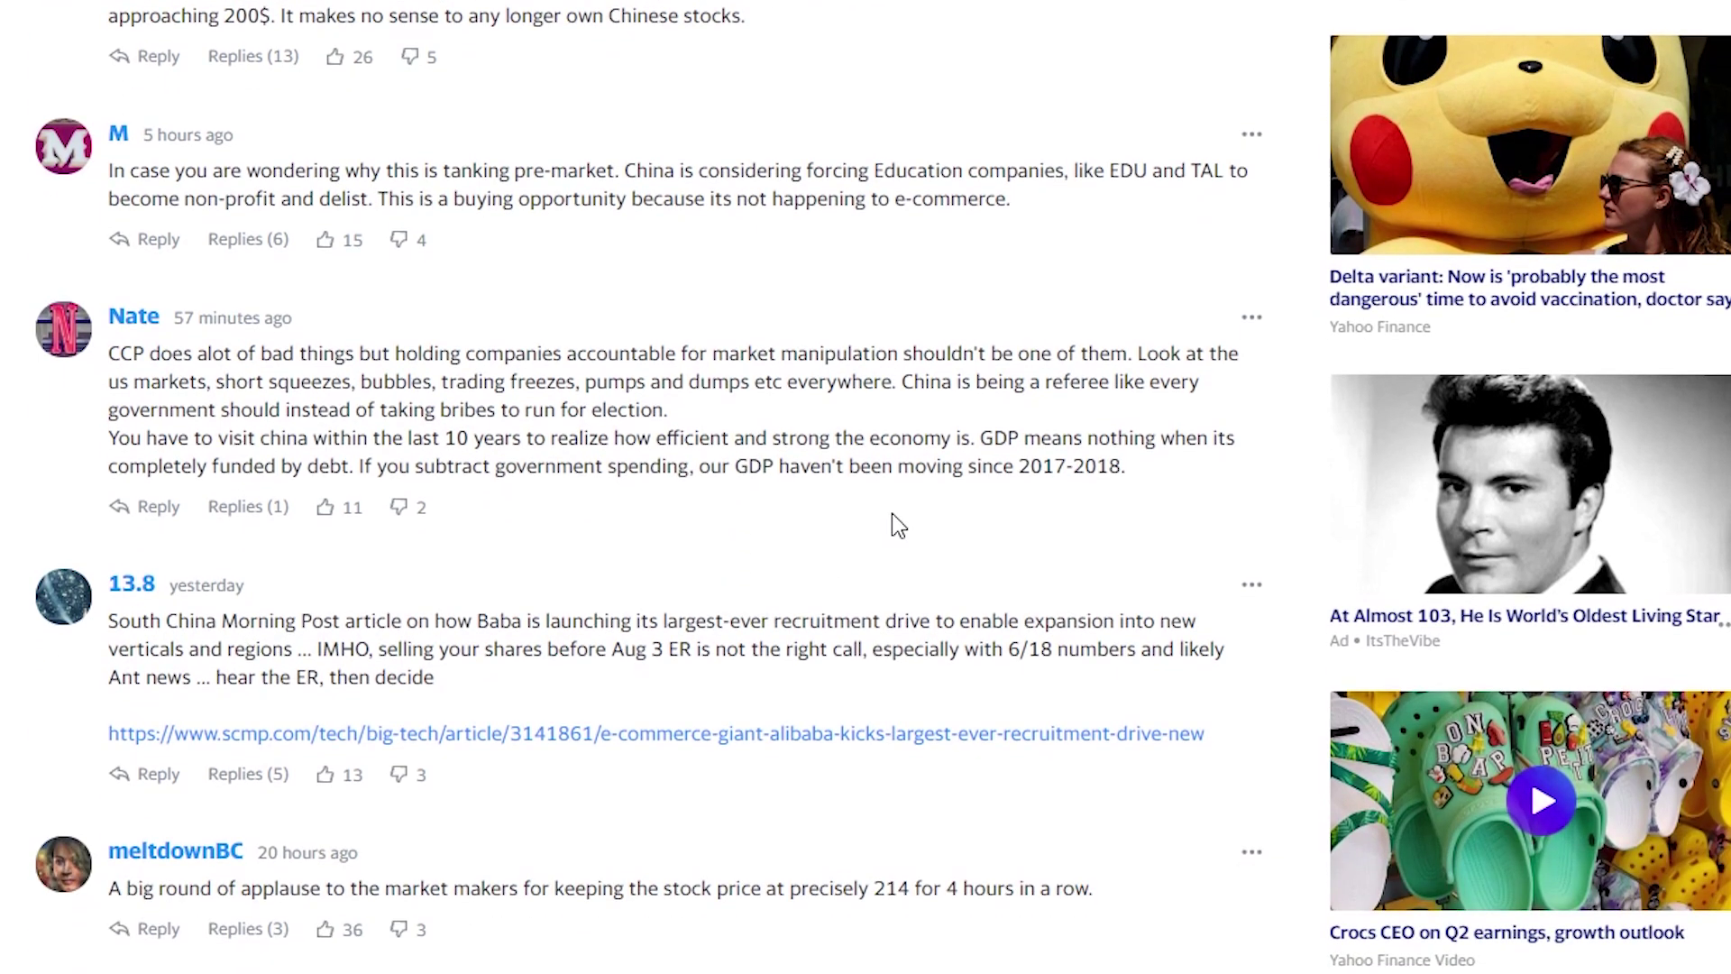
scroll(830, 485, "down", 6)
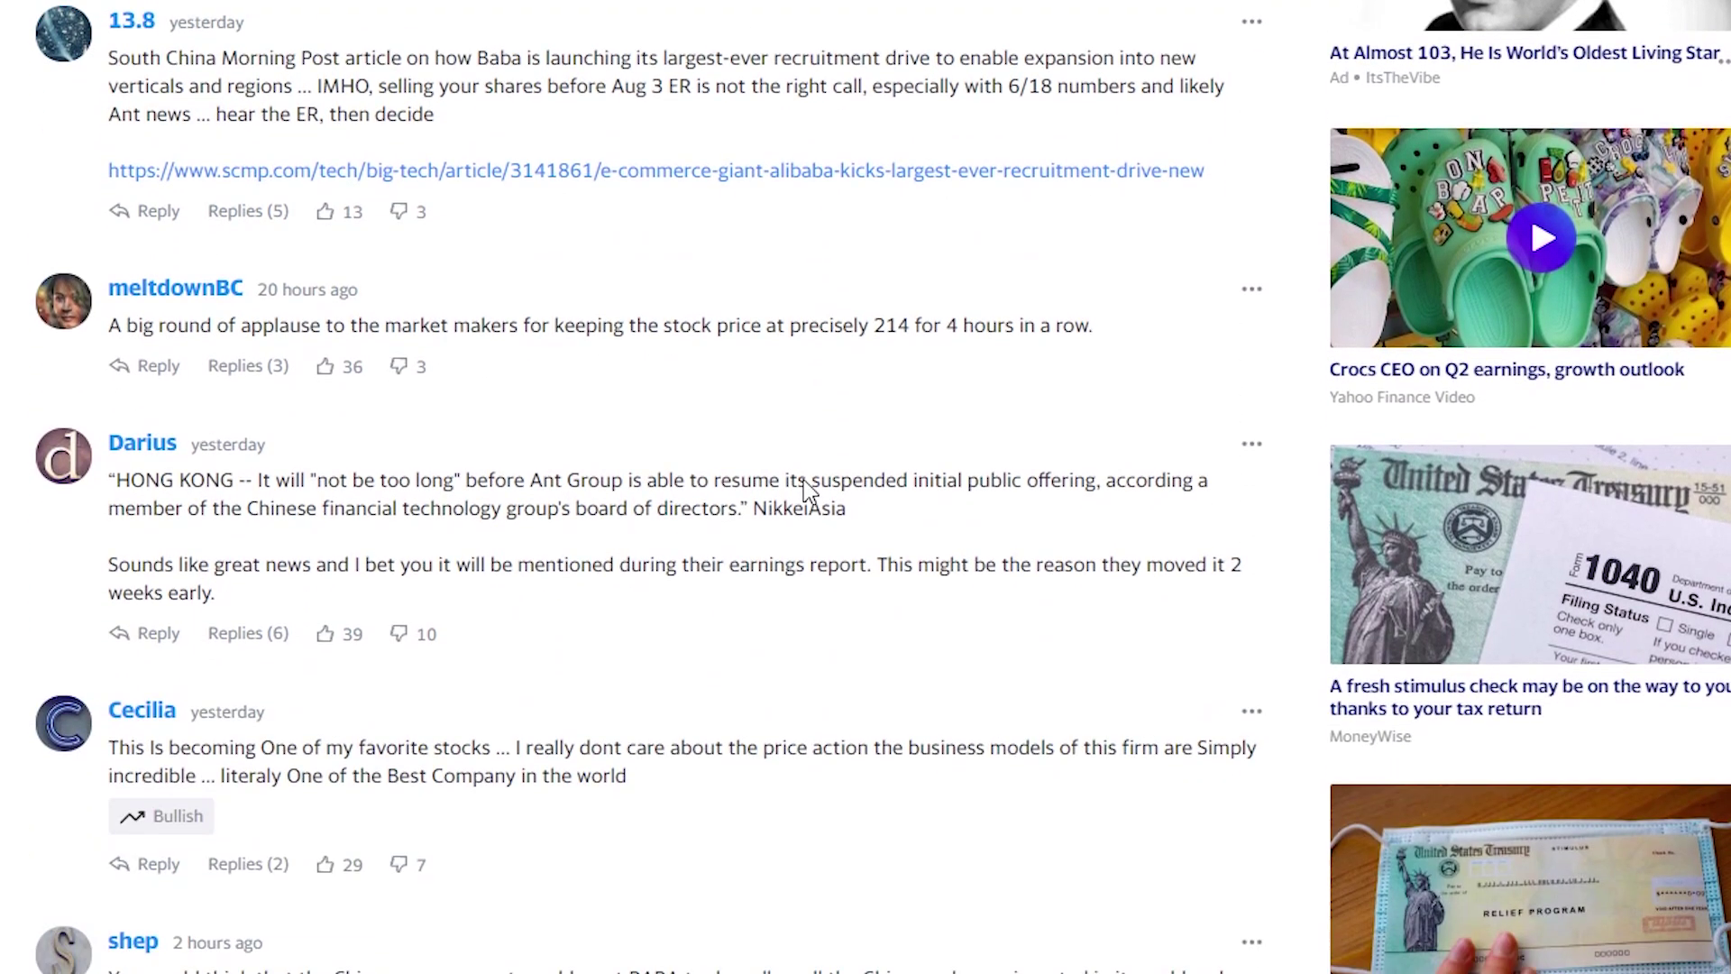
scroll(802, 496, "down", 3)
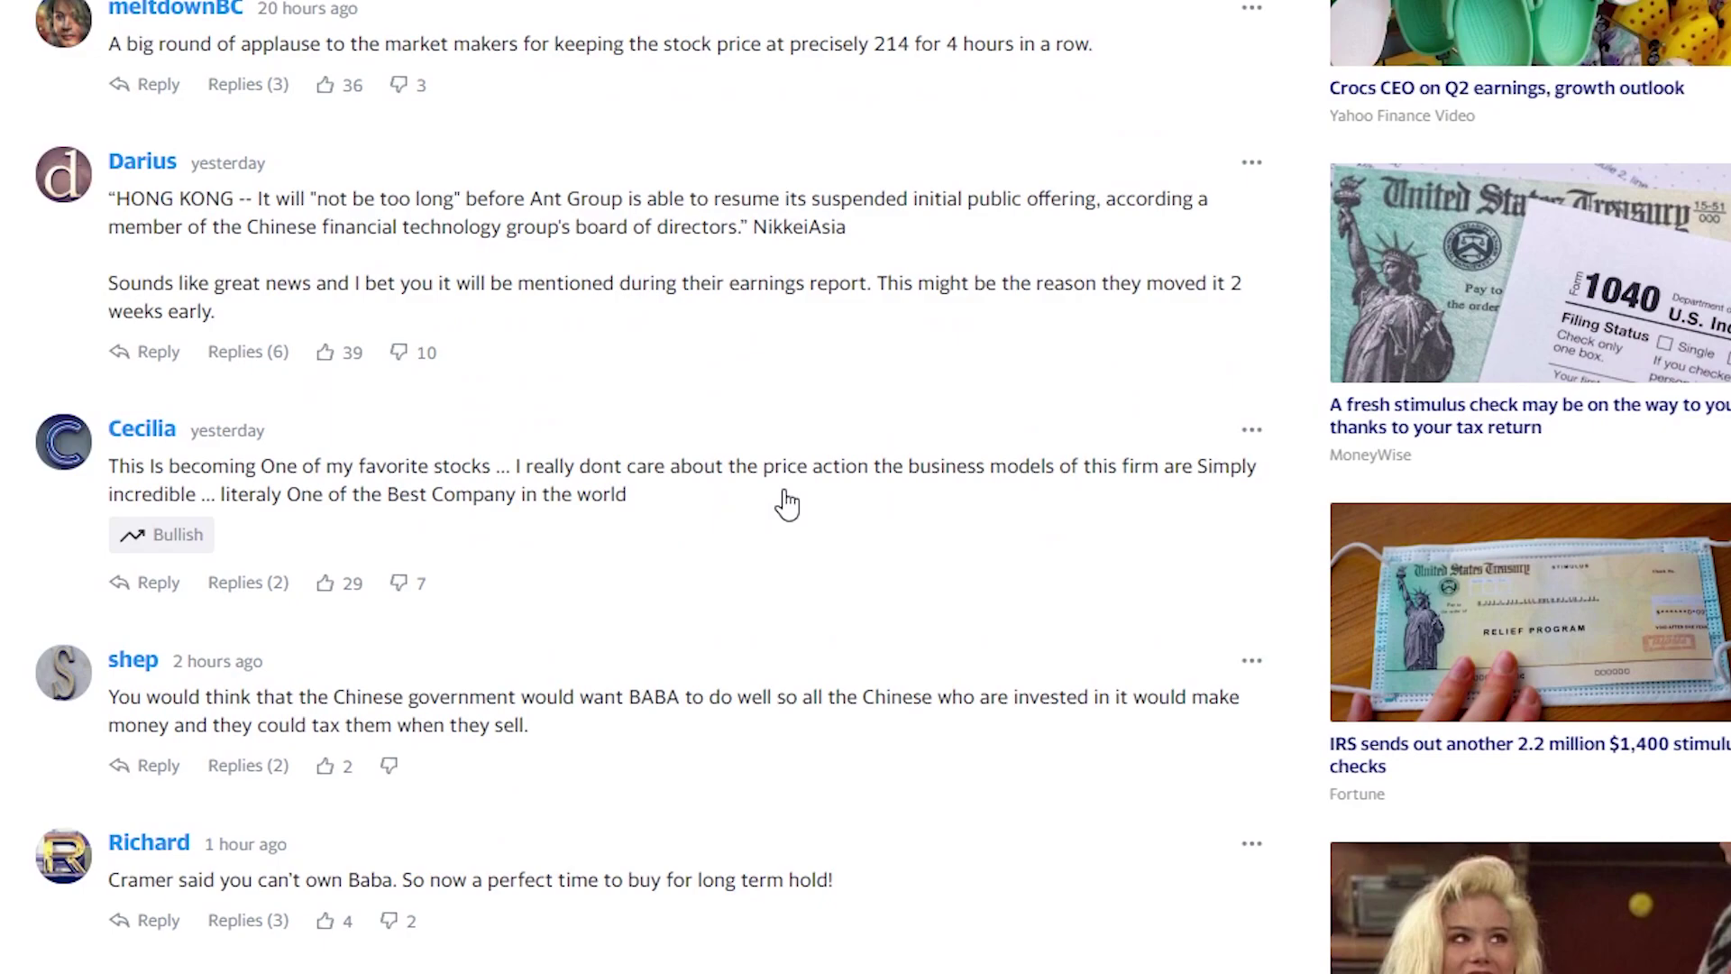
scroll(787, 505, "down", 3)
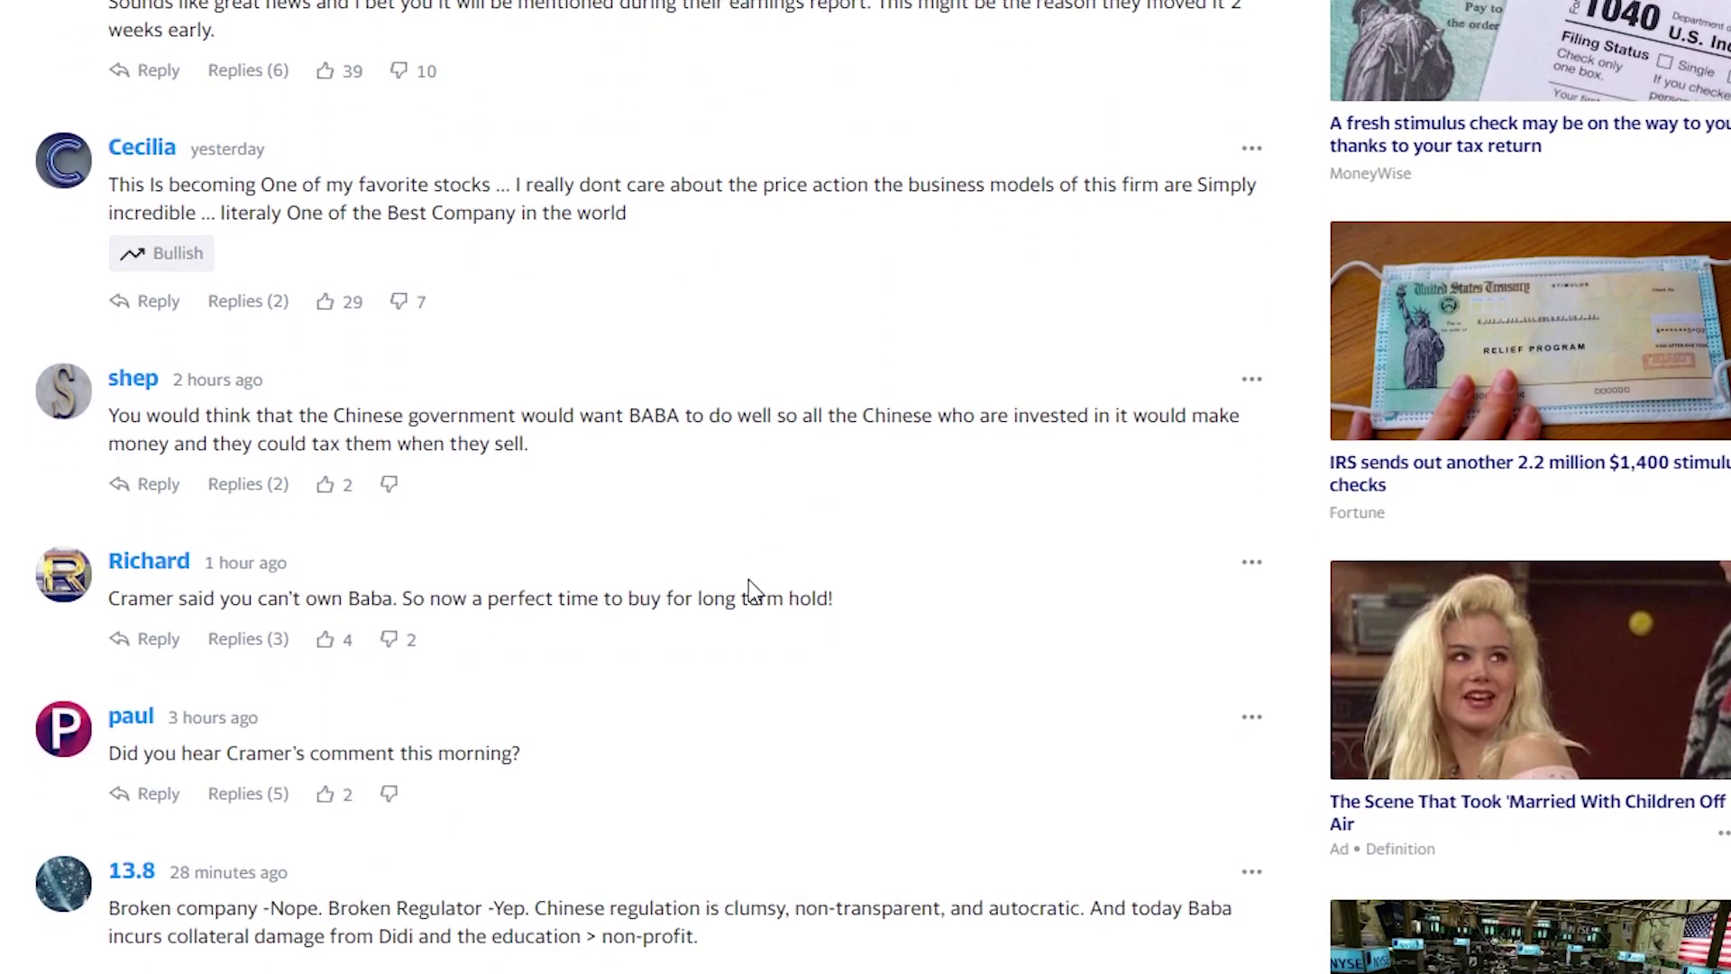
scroll(748, 590, "down", 5)
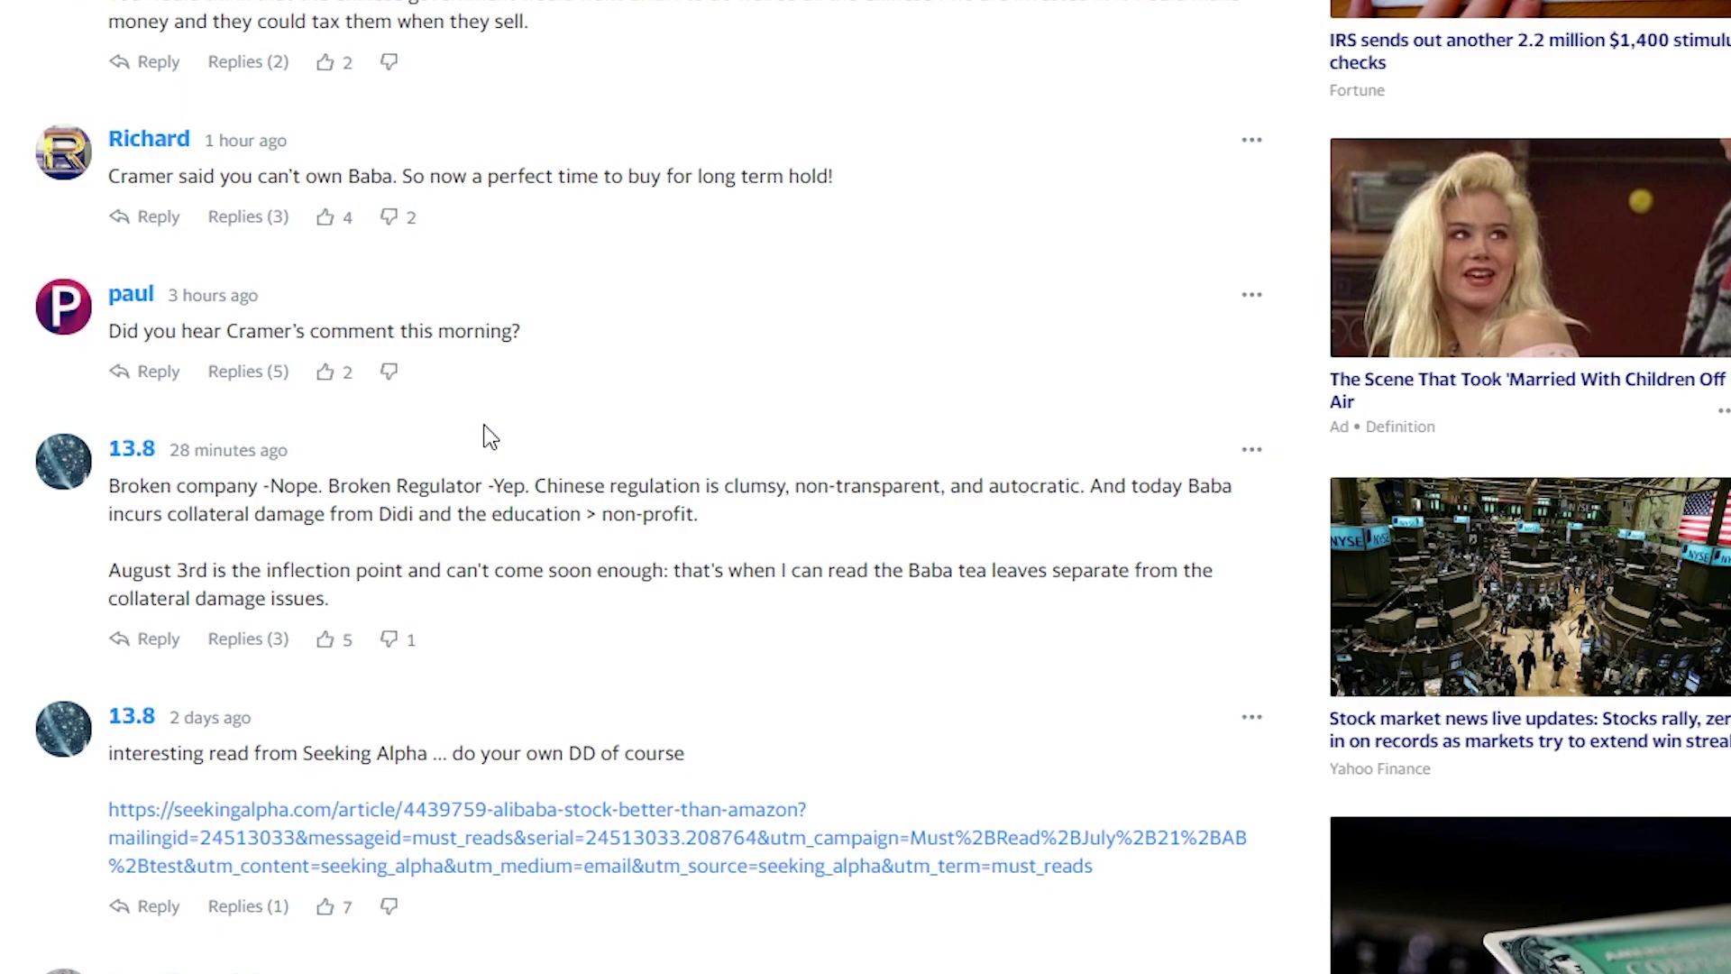
scroll(460, 518, "down", 1)
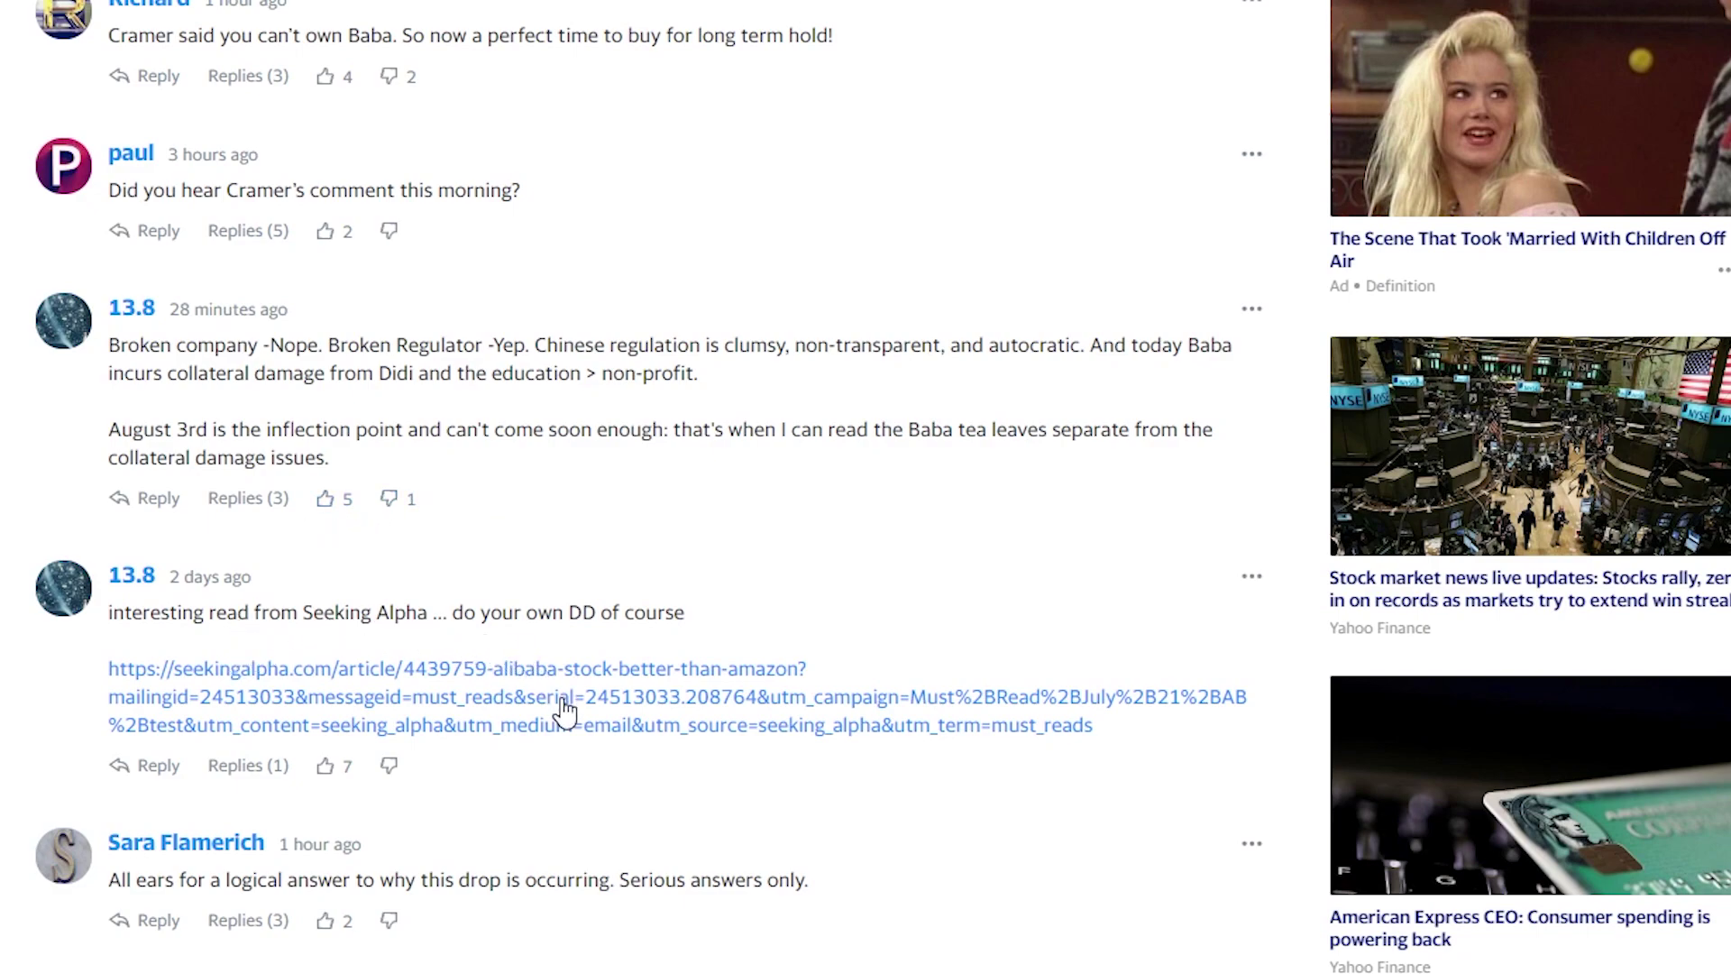
scroll(565, 709, "down", 2)
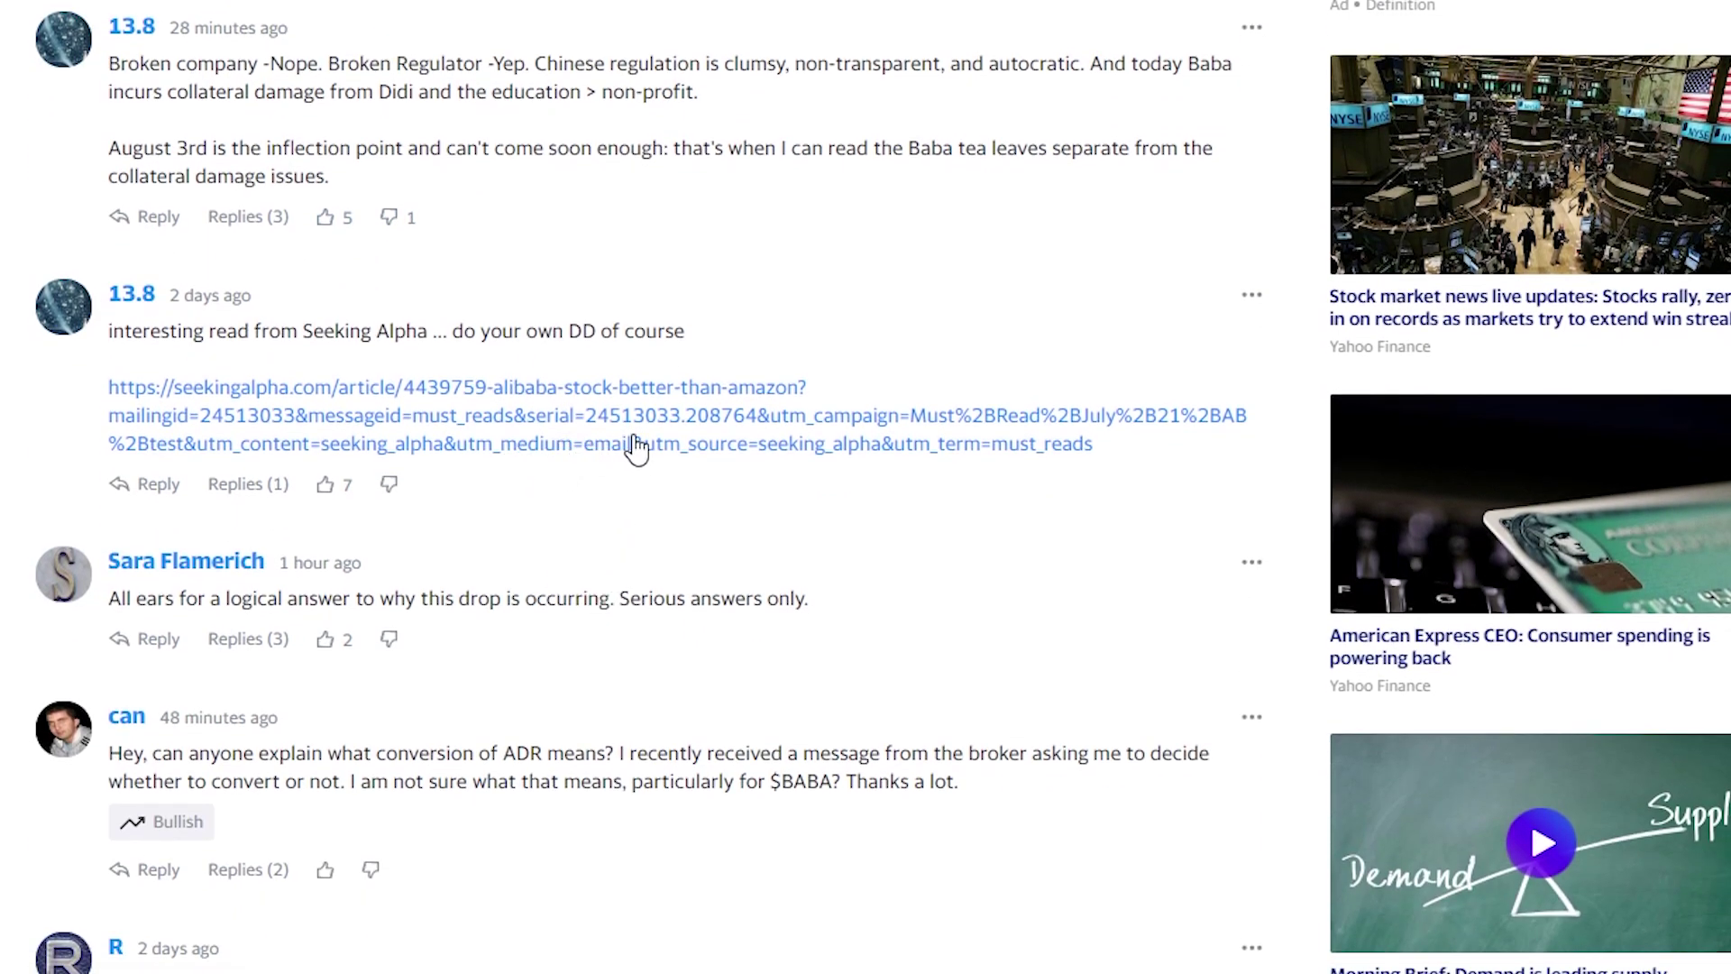
Open the linked Seeking Alpha article "Understanding Alibaba, Is It Better Than Amazon?" and skim its summary and body.
left_click(636, 445)
scroll(243, 375, "down", 4)
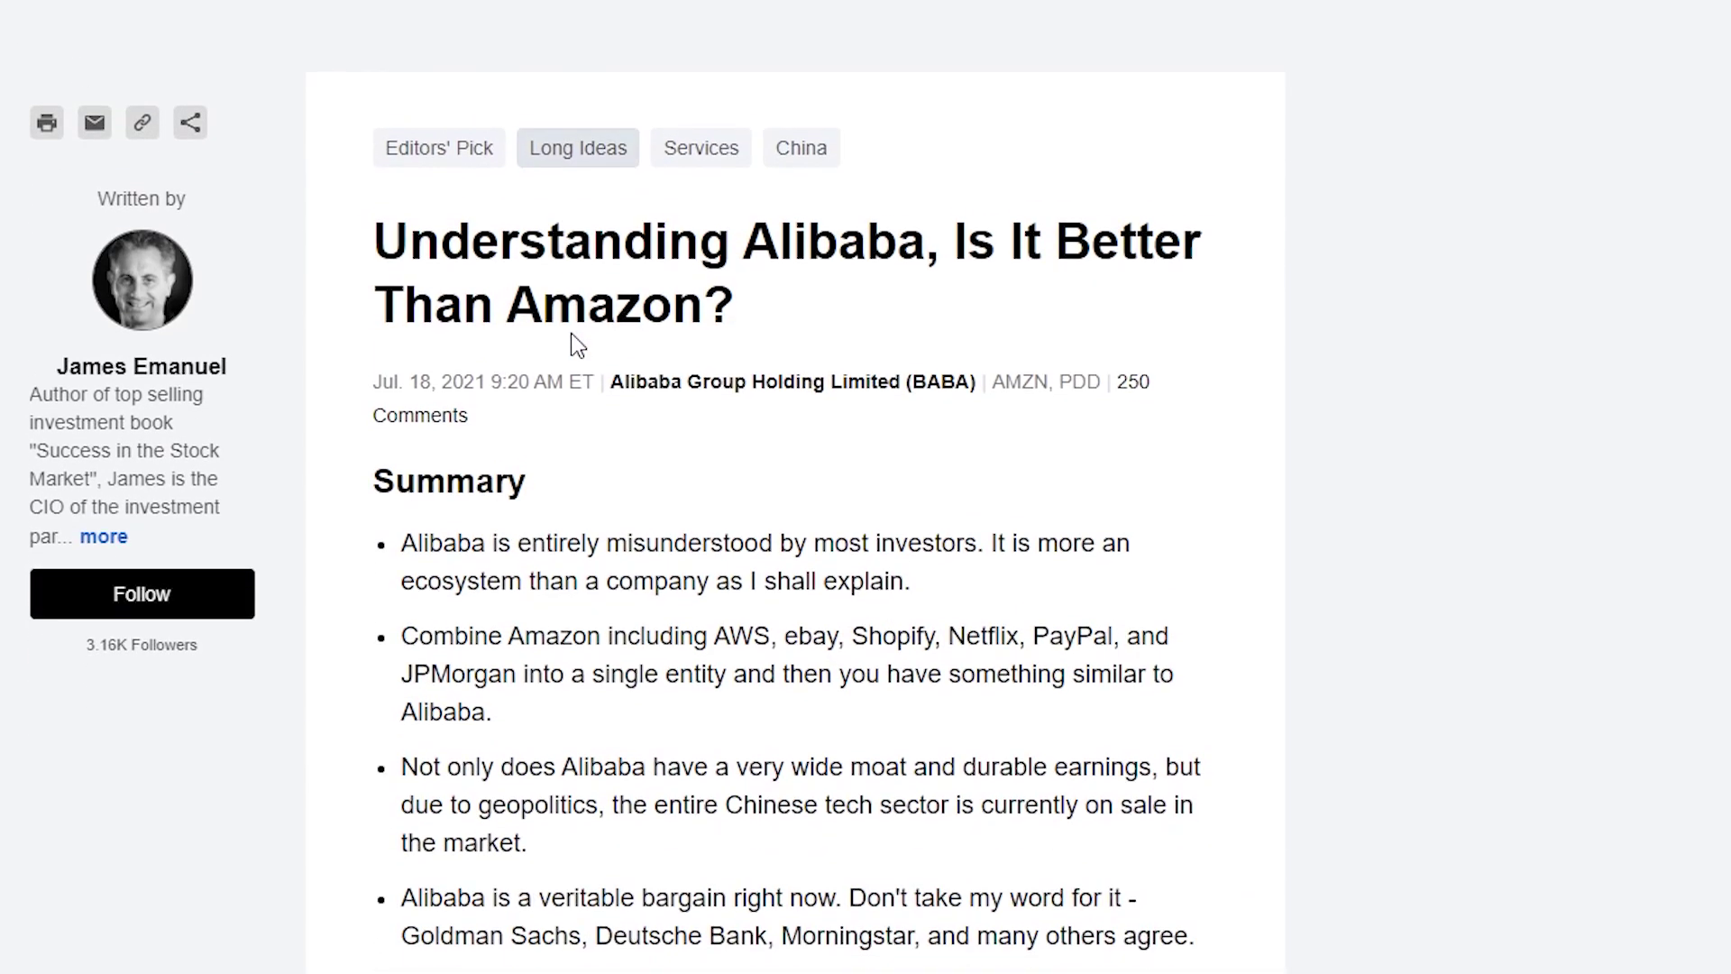
scroll(570, 333, "down", 6)
scroll(574, 333, "down", 10)
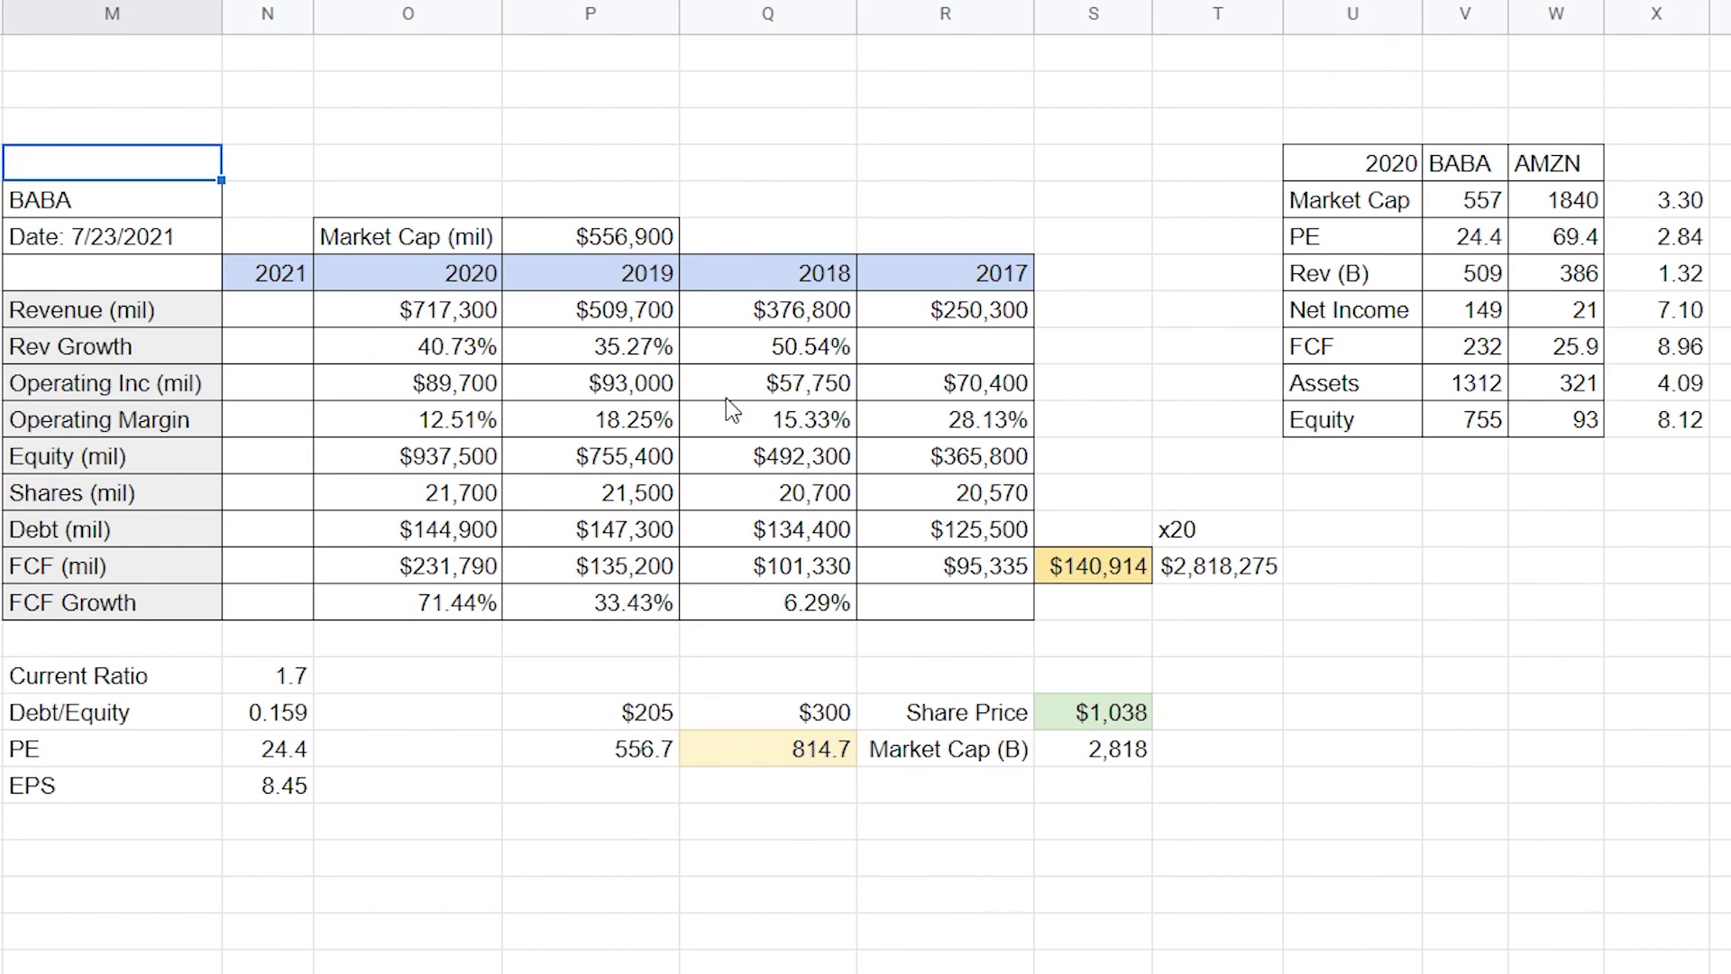
Switch to the valuation spreadsheet and highlight BABA's yearly figures and the empty 2021 column for review, ending on the cell below that column.
mouse_move(983, 273)
left_mouse_down()
mouse_move(275, 537)
mouse_move(111, 635)
mouse_move(1112, 367)
mouse_move(84, 722)
mouse_move(116, 784)
mouse_move(157, 588)
mouse_move(220, 571)
left_mouse_up()
left_click_drag(268, 236, 274, 636)
left_click(274, 635)
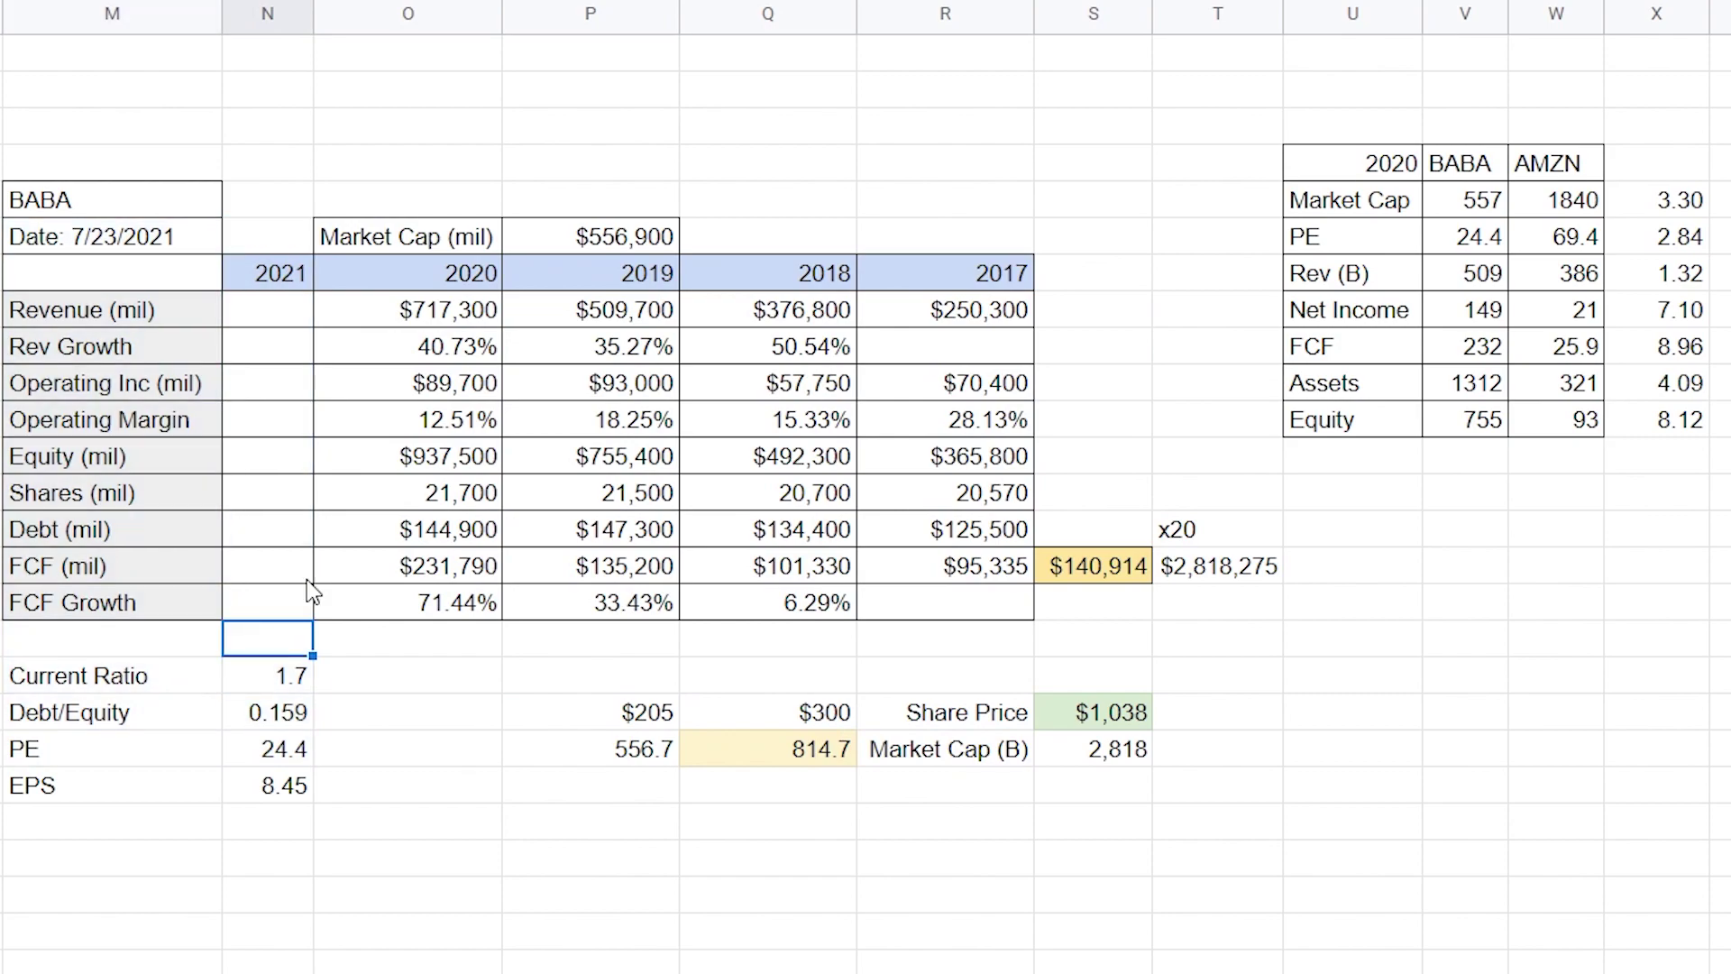
left_click_drag(947, 287, 470, 663)
left_click(308, 649)
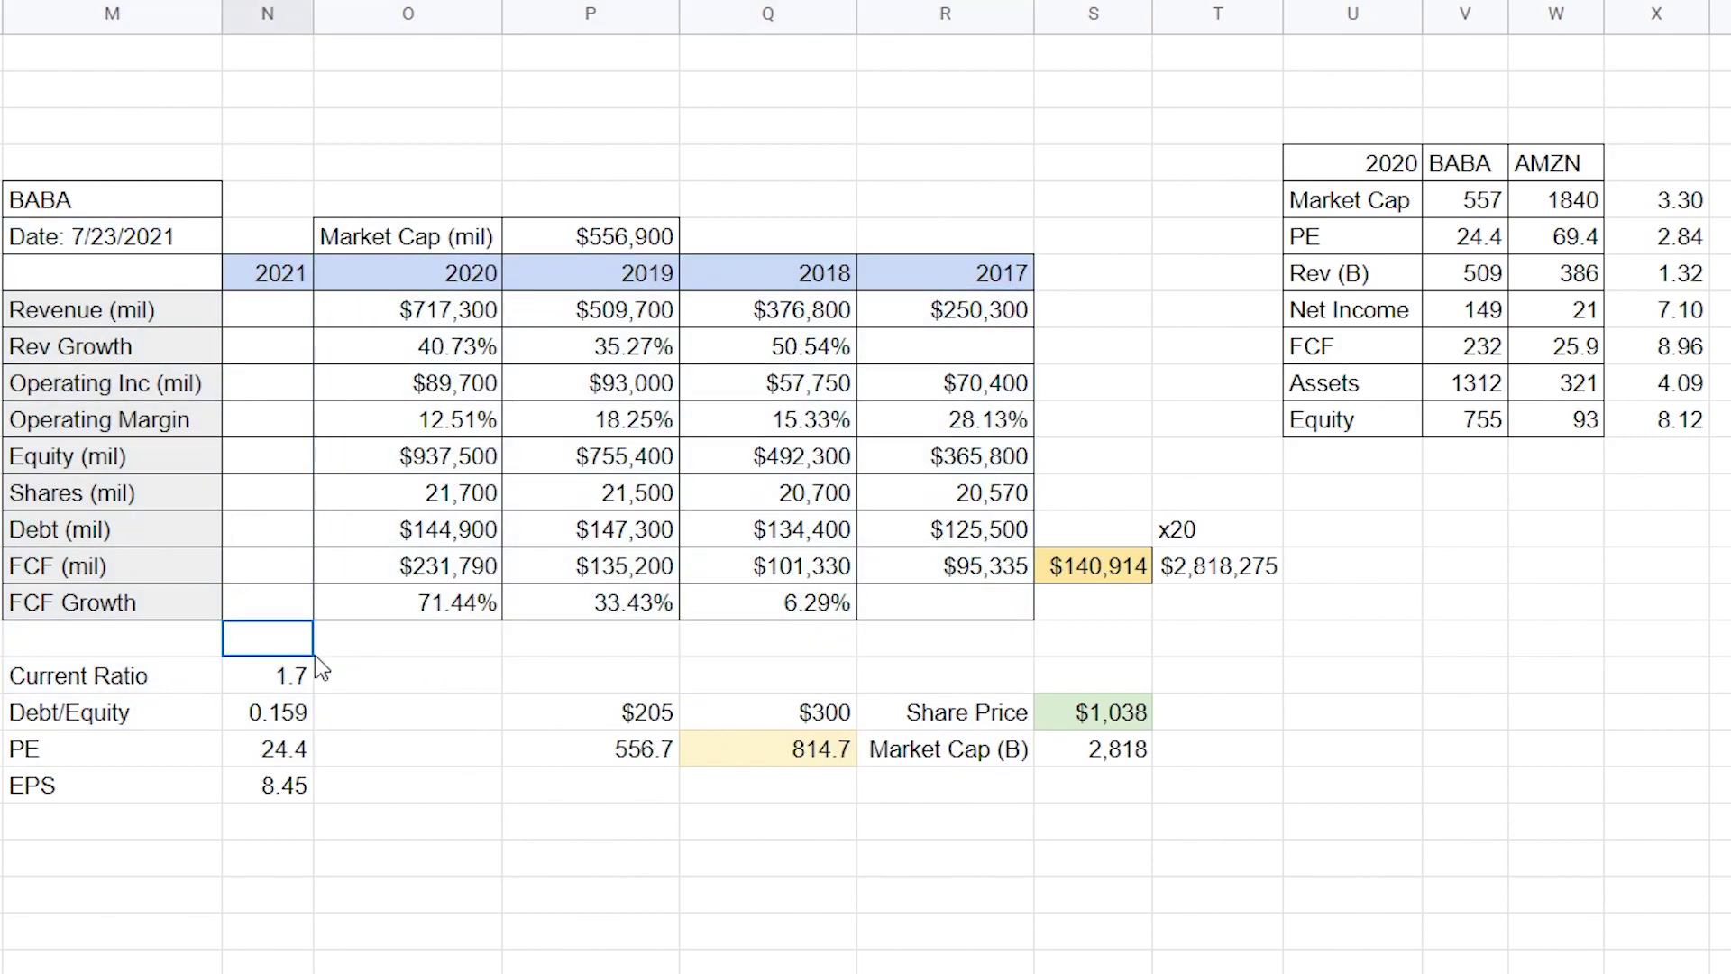